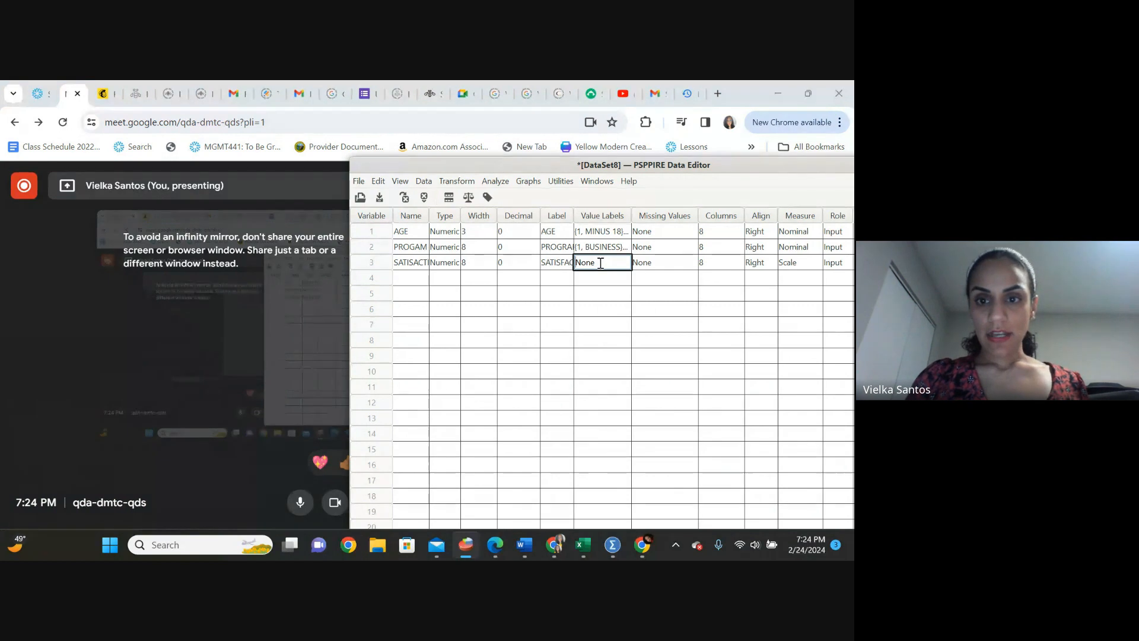
Open the value labels of the satisfaction variable in row 3 and add value 1 labelled VERY SATISFIED.
click(602, 265)
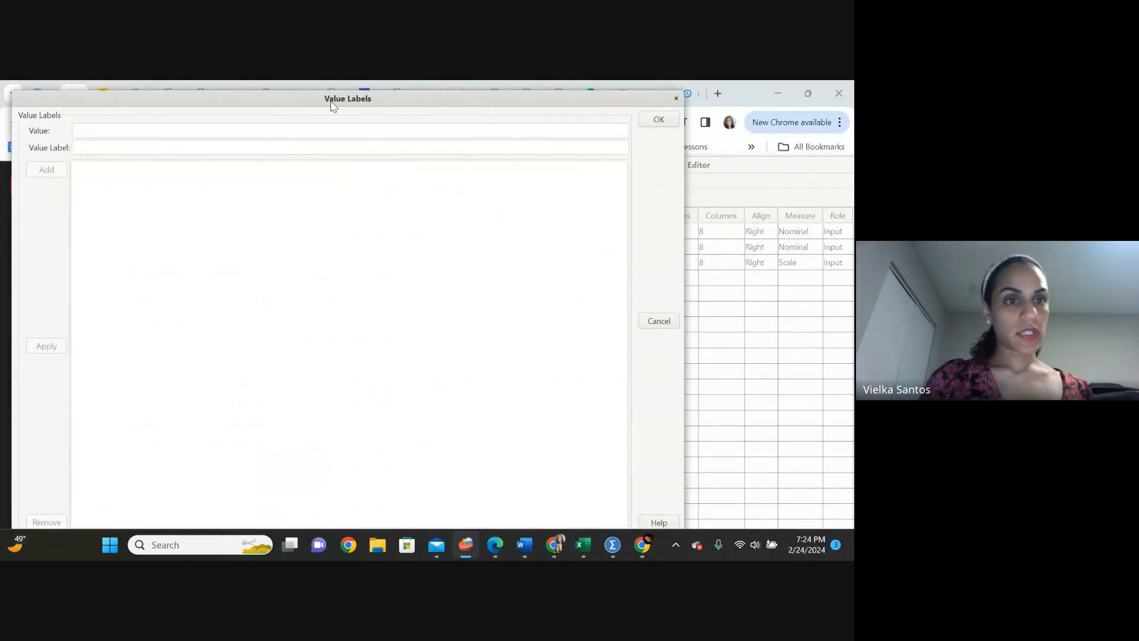
click(283, 136)
text(1)
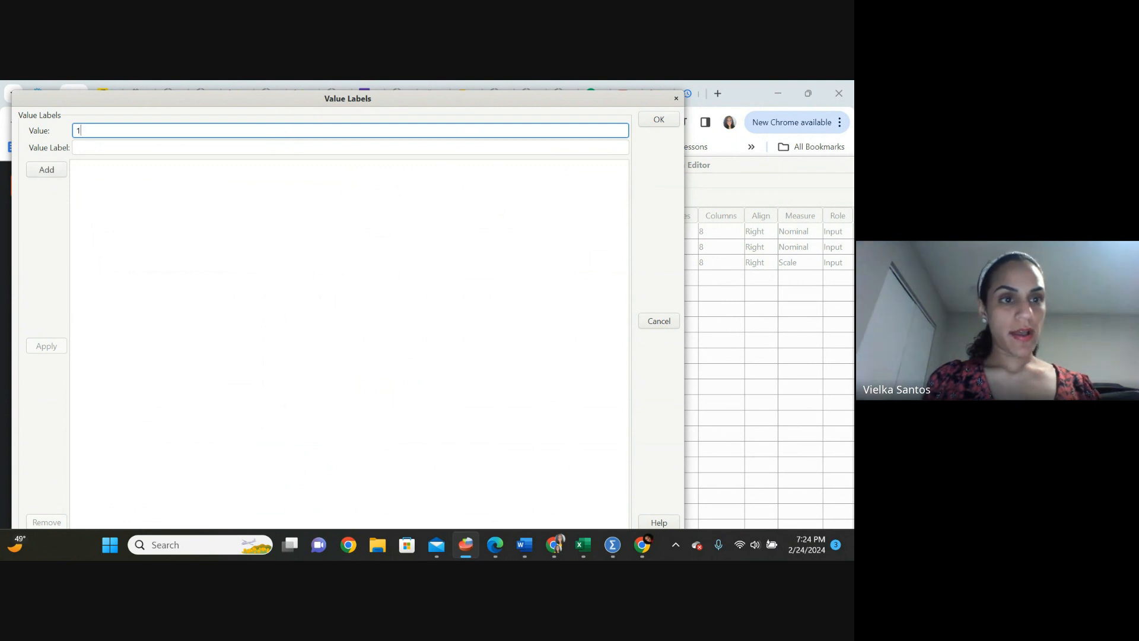
key(Tab)
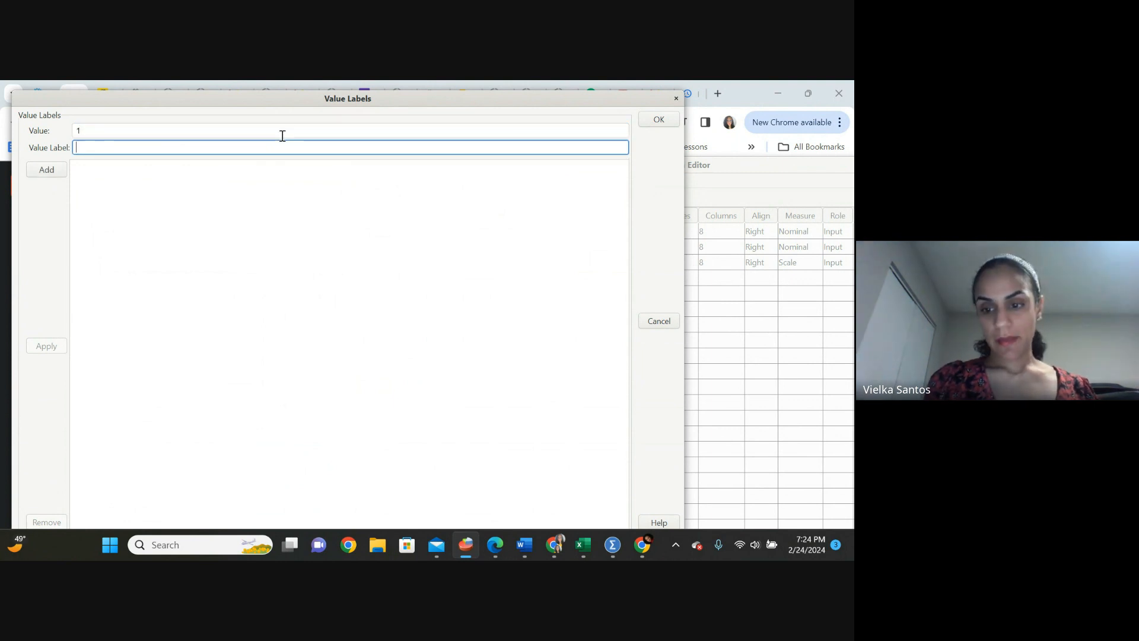
text(VER)
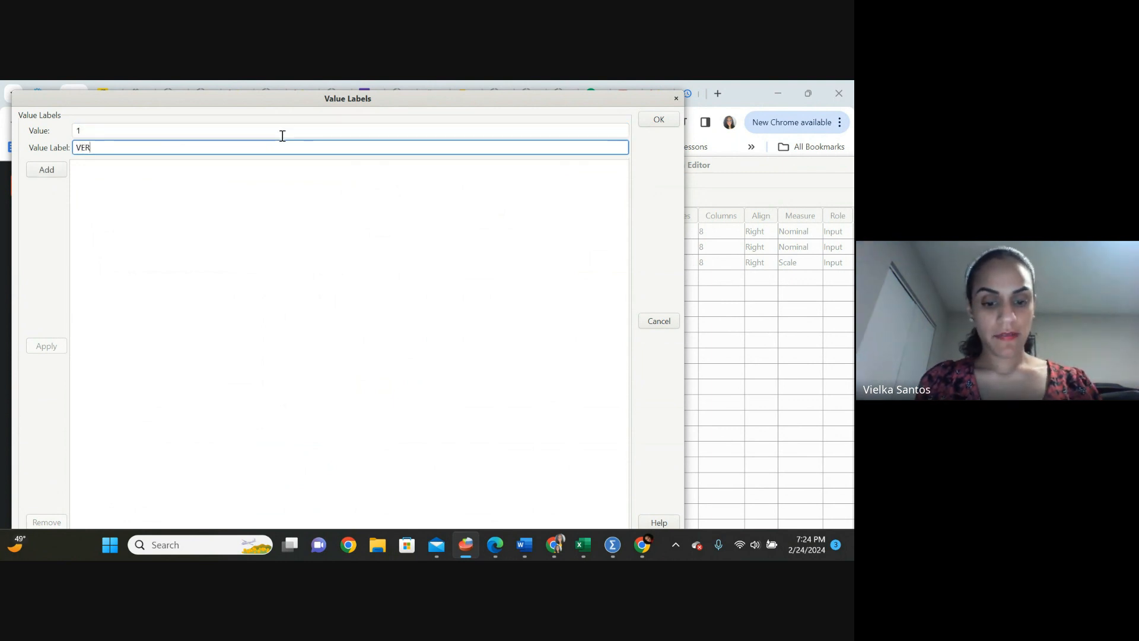
text(Y SATISFIED)
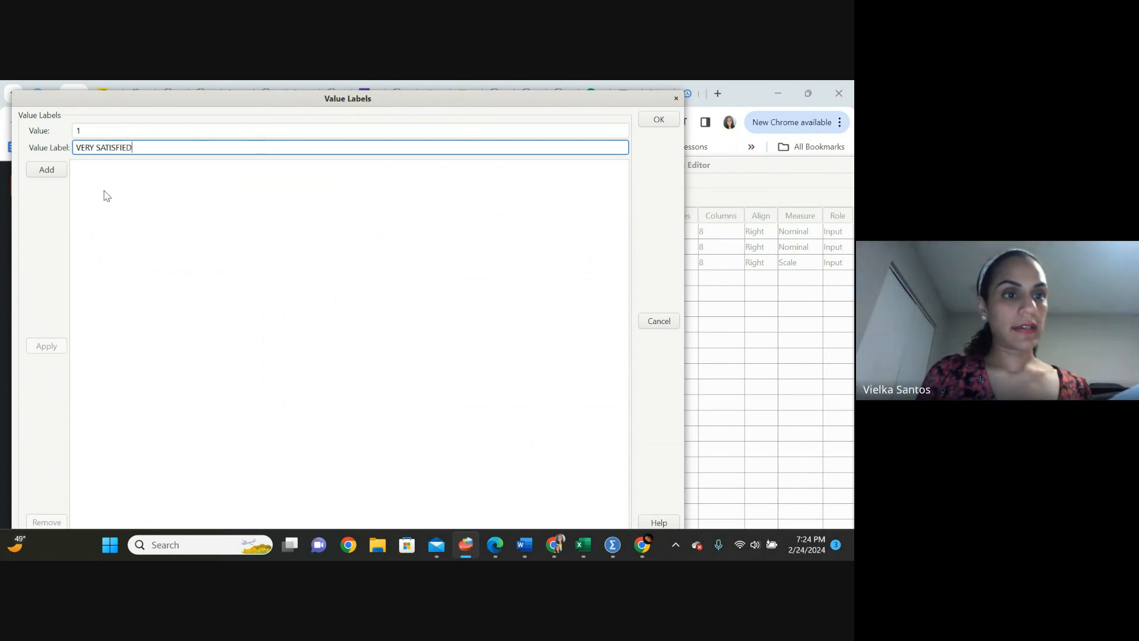
click(48, 169)
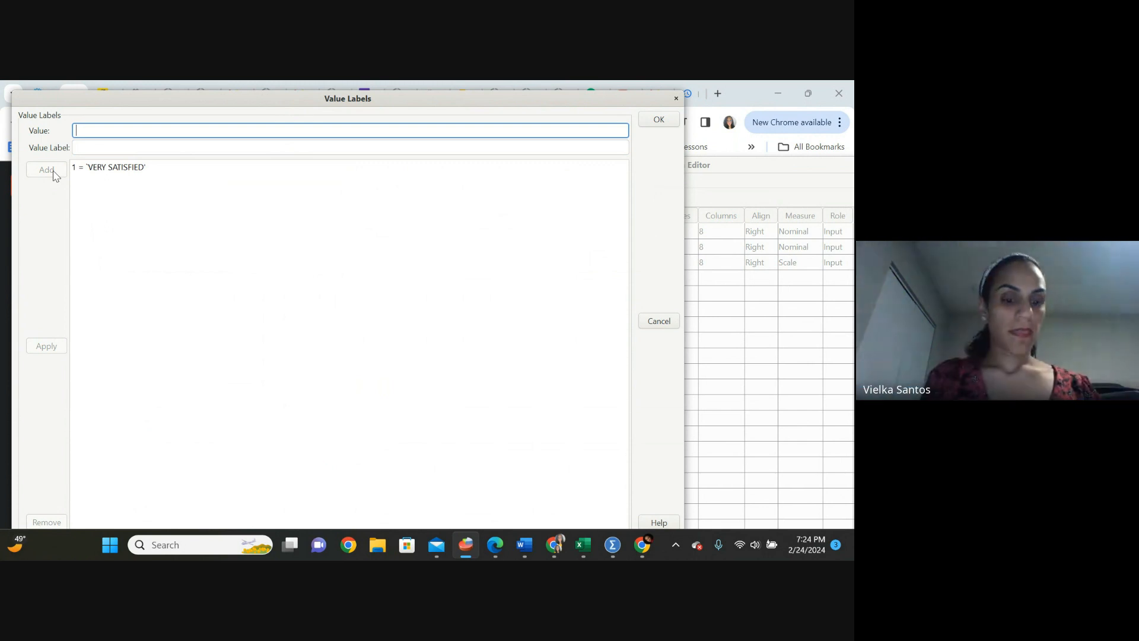
Add value 2 with the label SATISFIED to the satisfaction variable's value labels.
text(2)
key(Tab)
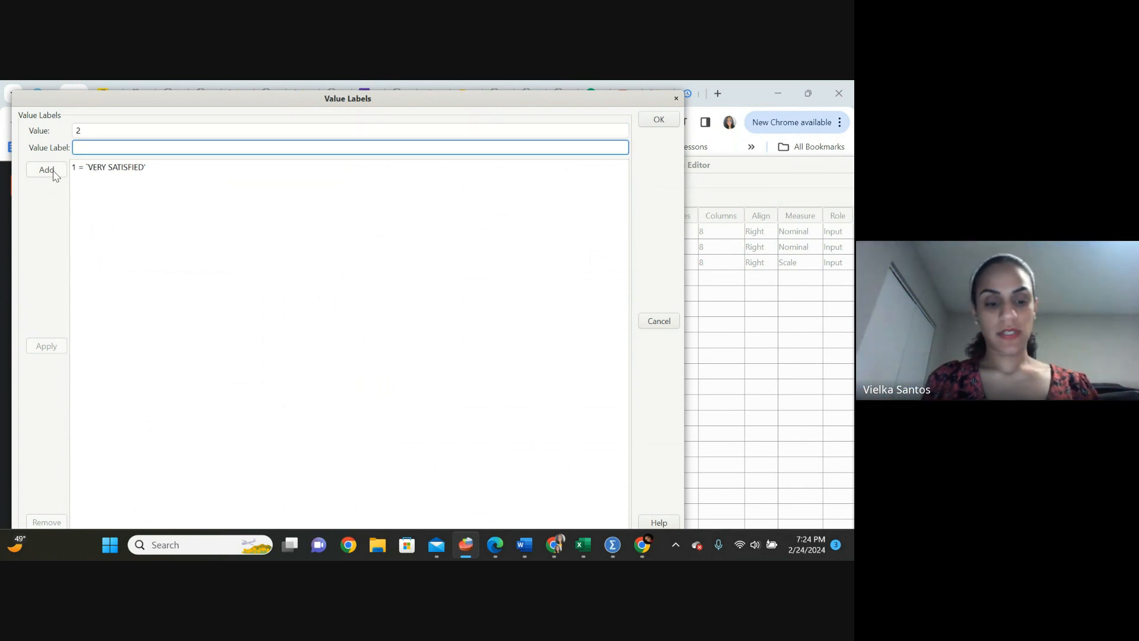
text(SATIS)
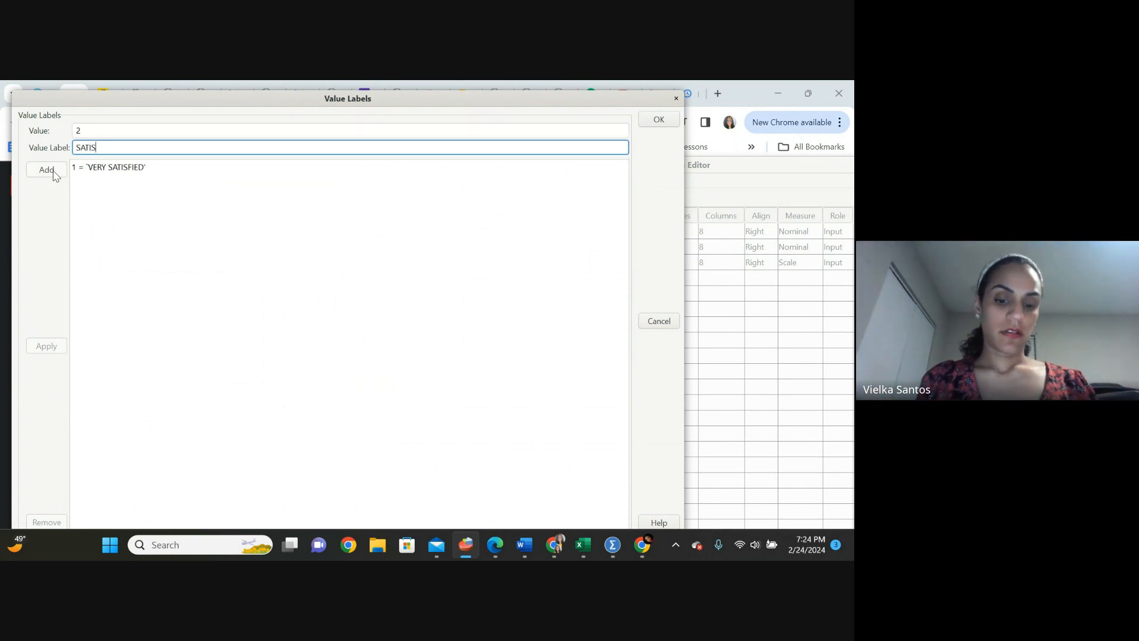
text(IED)
click(54, 174)
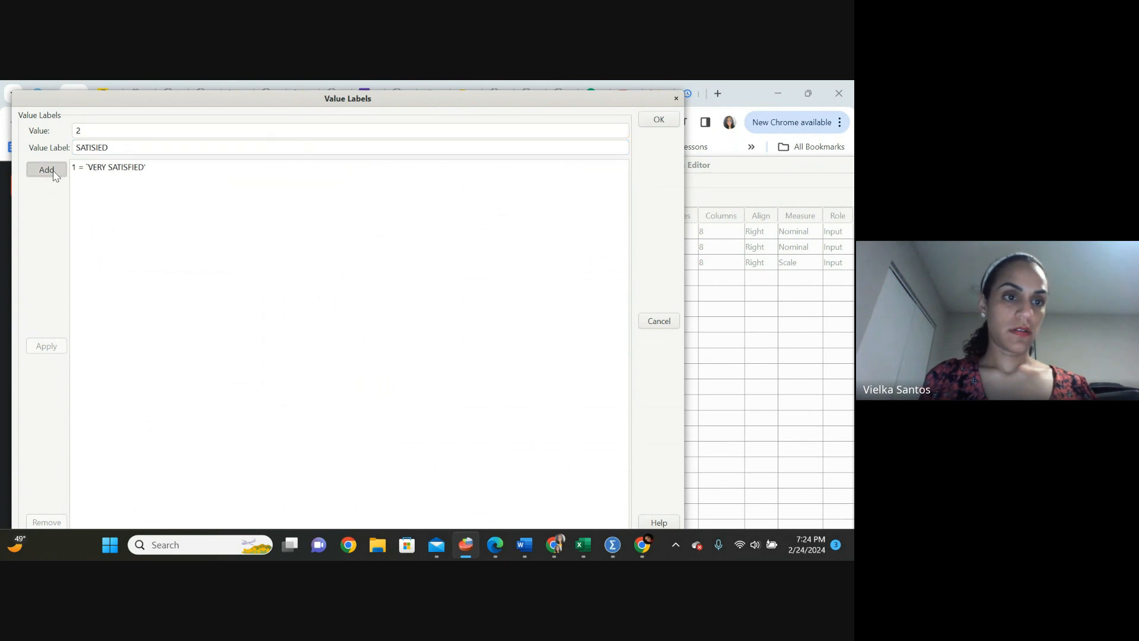
click(100, 148)
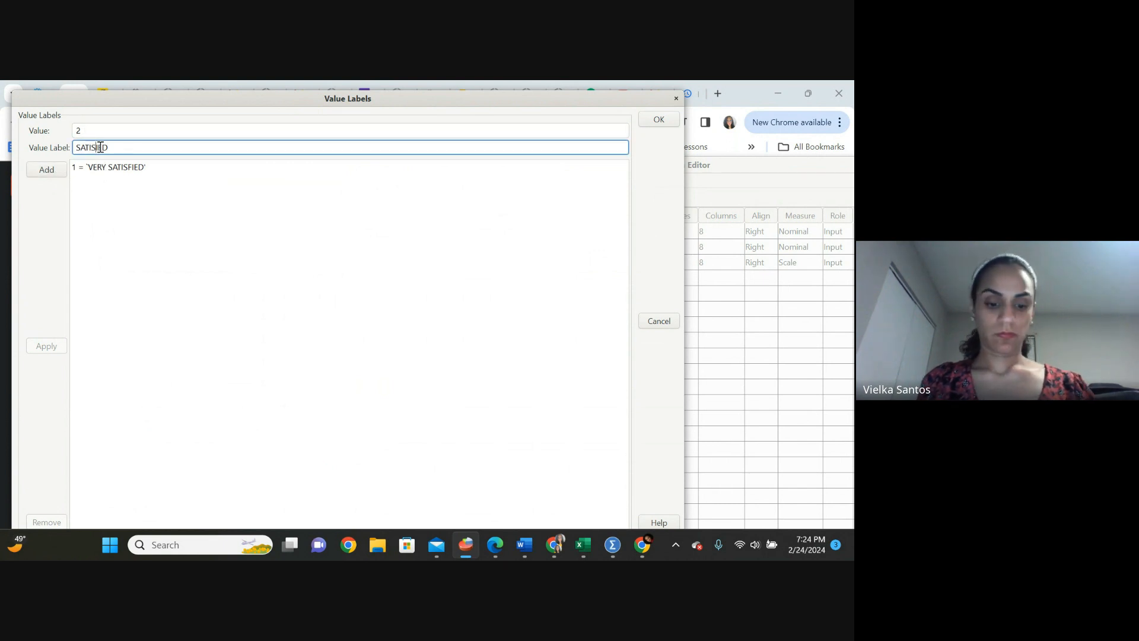
text(F)
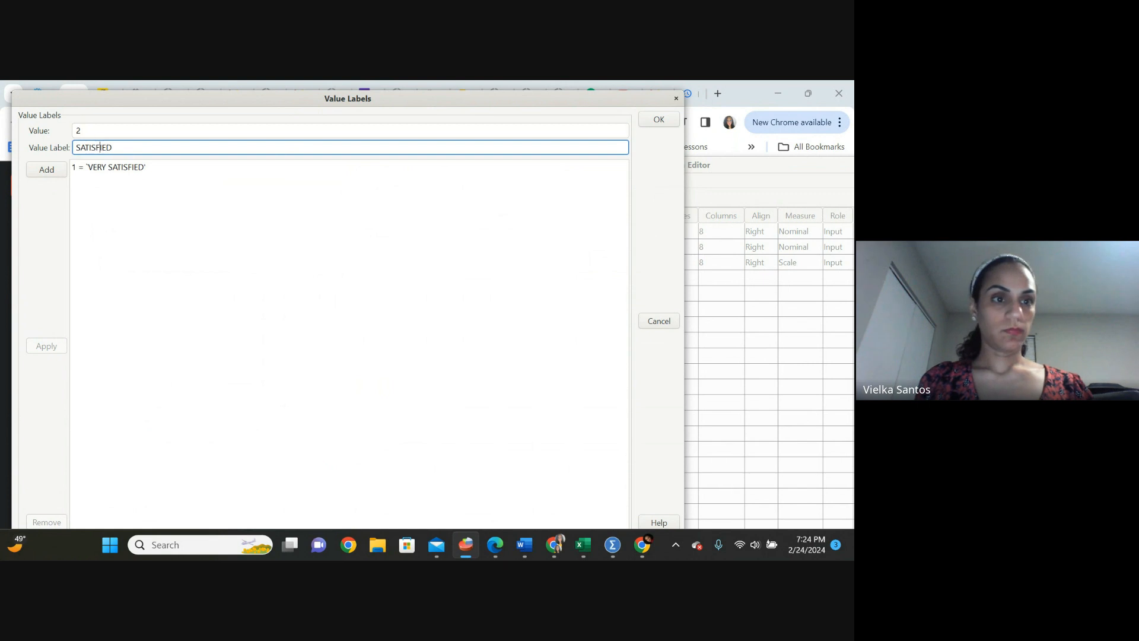
click(51, 168)
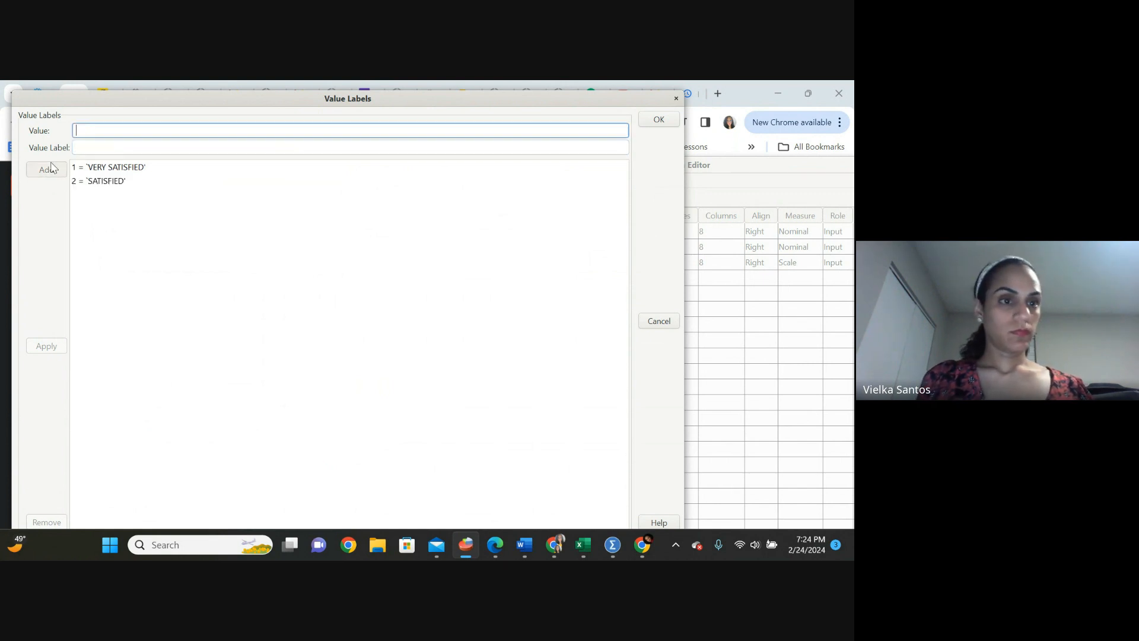
Add value 3 with the label NEITHER SATISFIED NOR SATISFIED to the value labels.
text(3)
click(83, 150)
text(NEI)
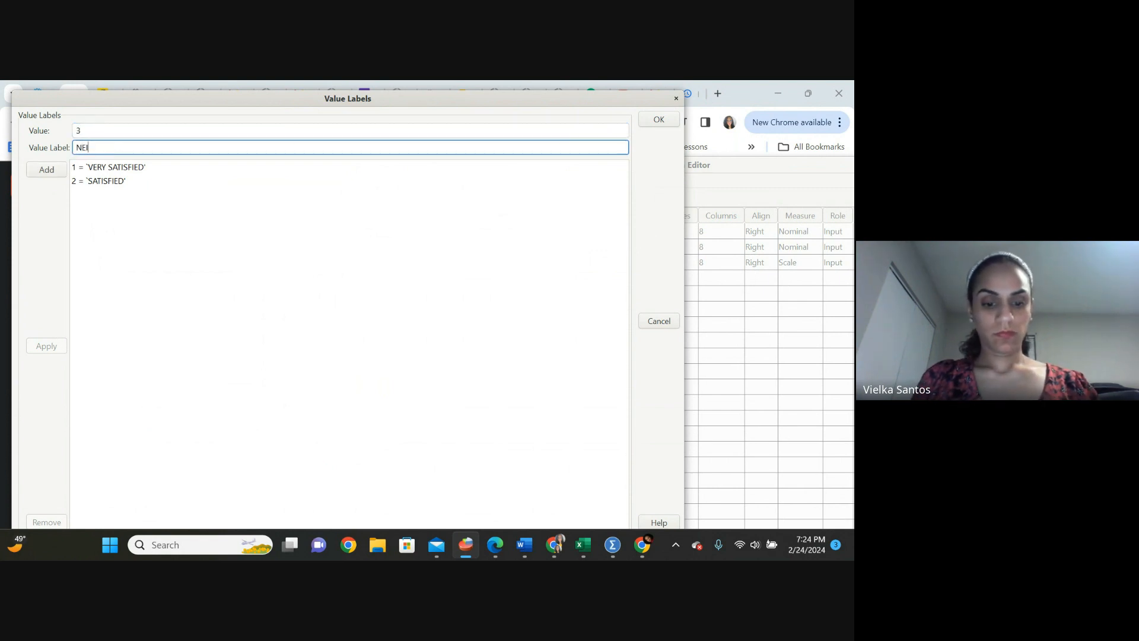
text(THER SAT)
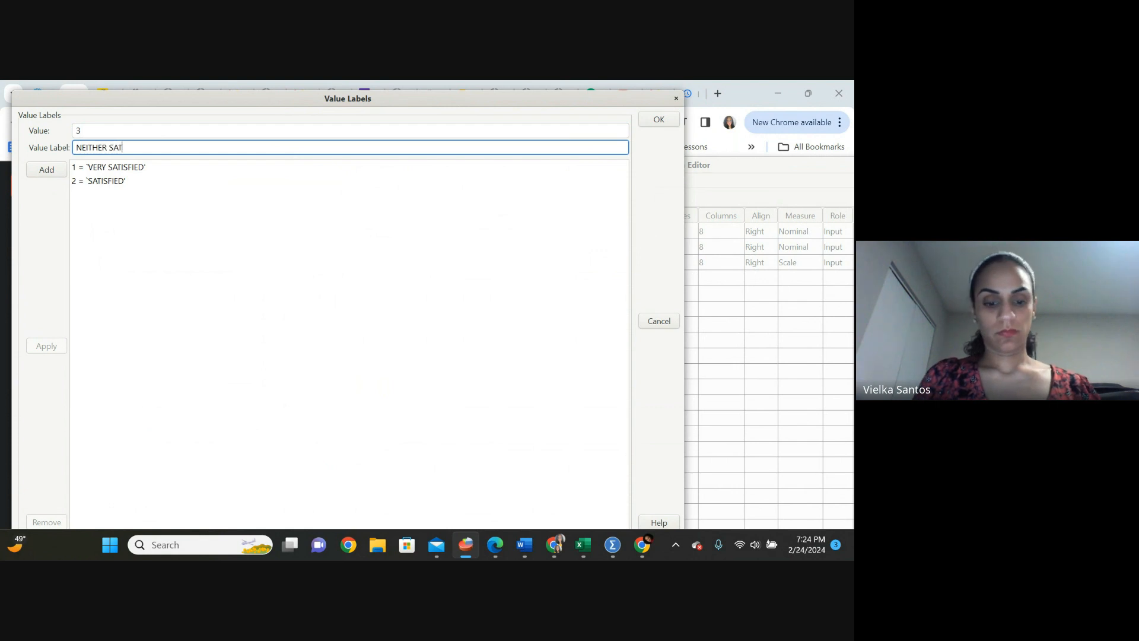
text(ISFIED NOR S)
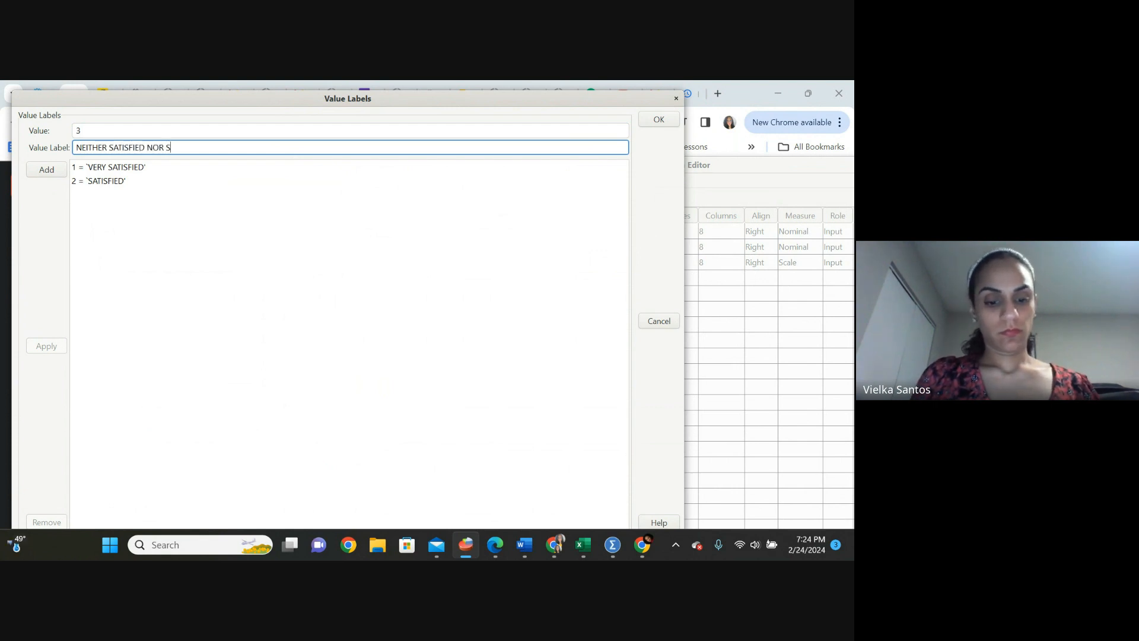
text(ATISFIED)
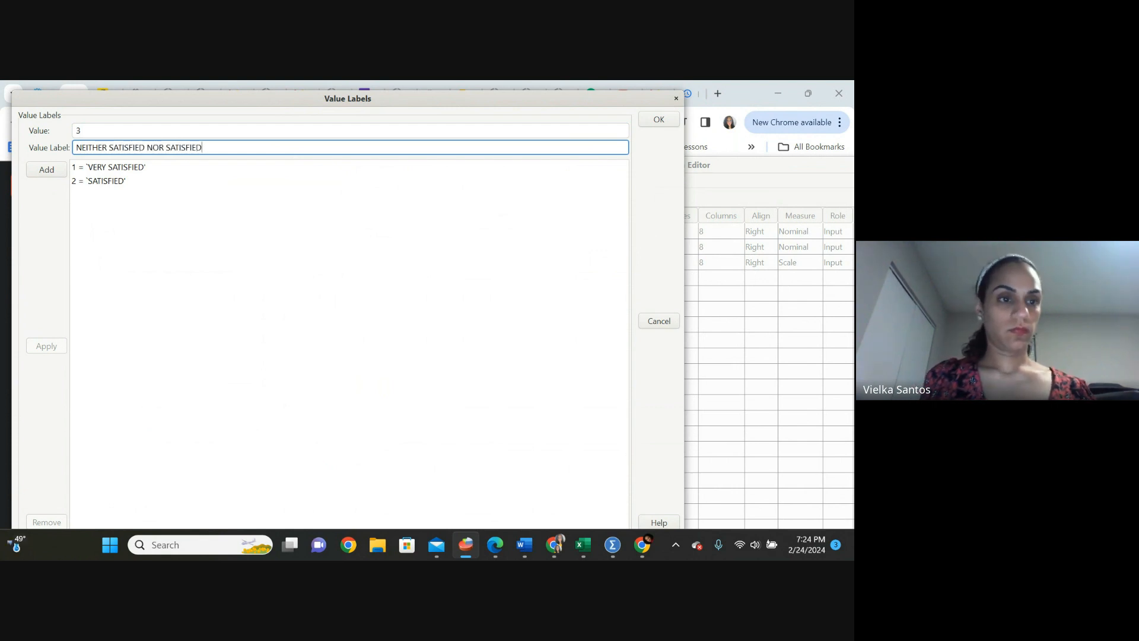
click(60, 174)
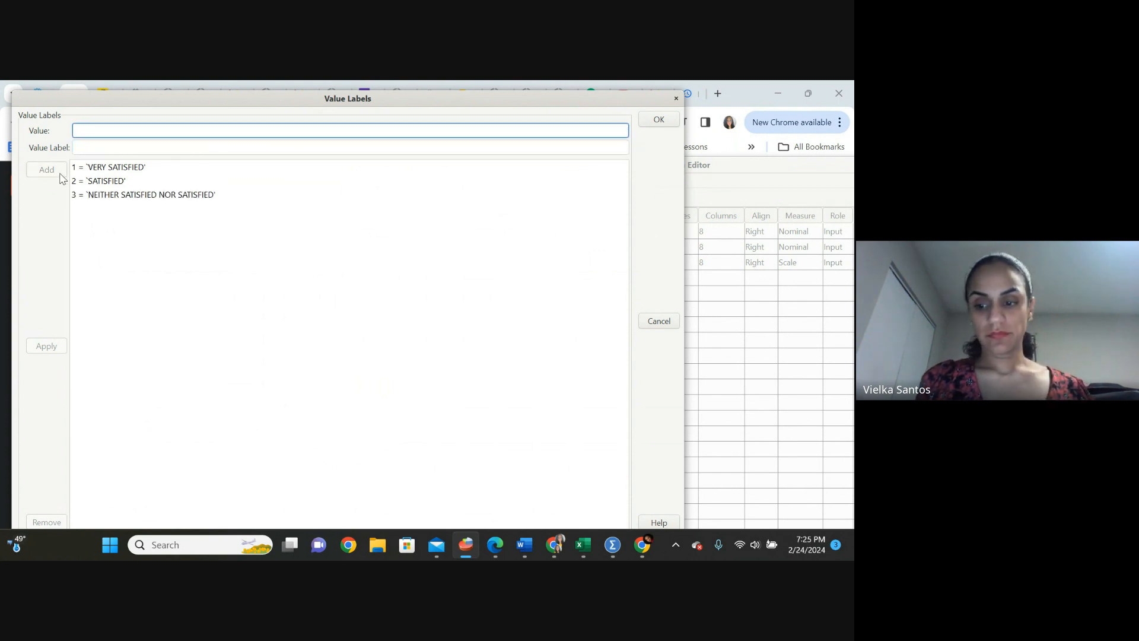
Add value 4 with the label UNSATISFIED to the satisfaction variable's value labels.
text(4)
key(Tab)
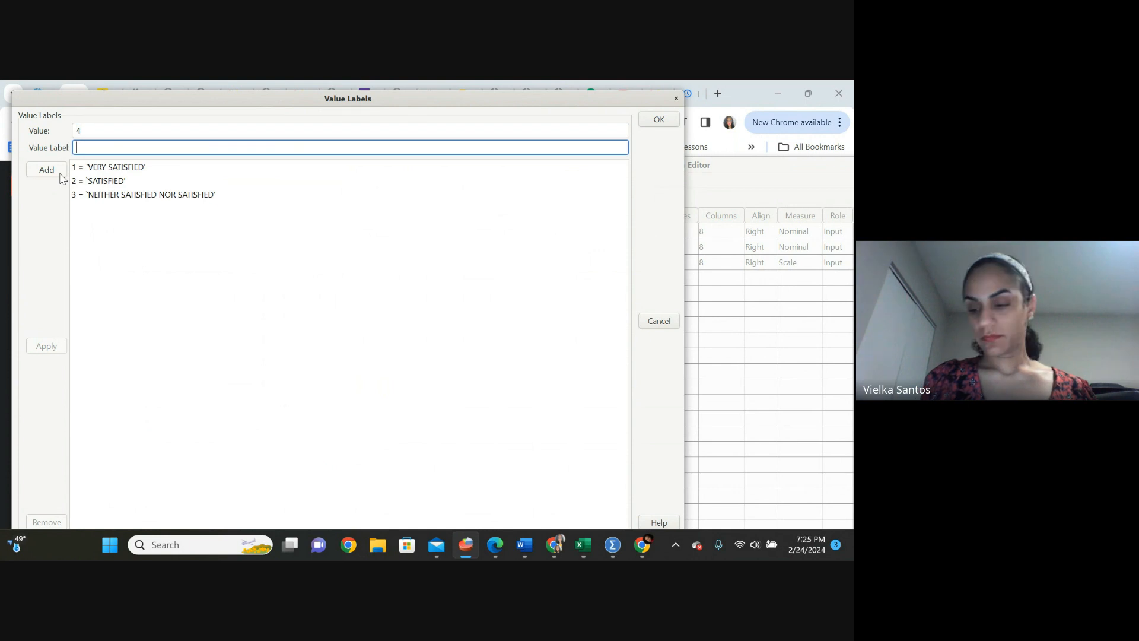
text(UNSA)
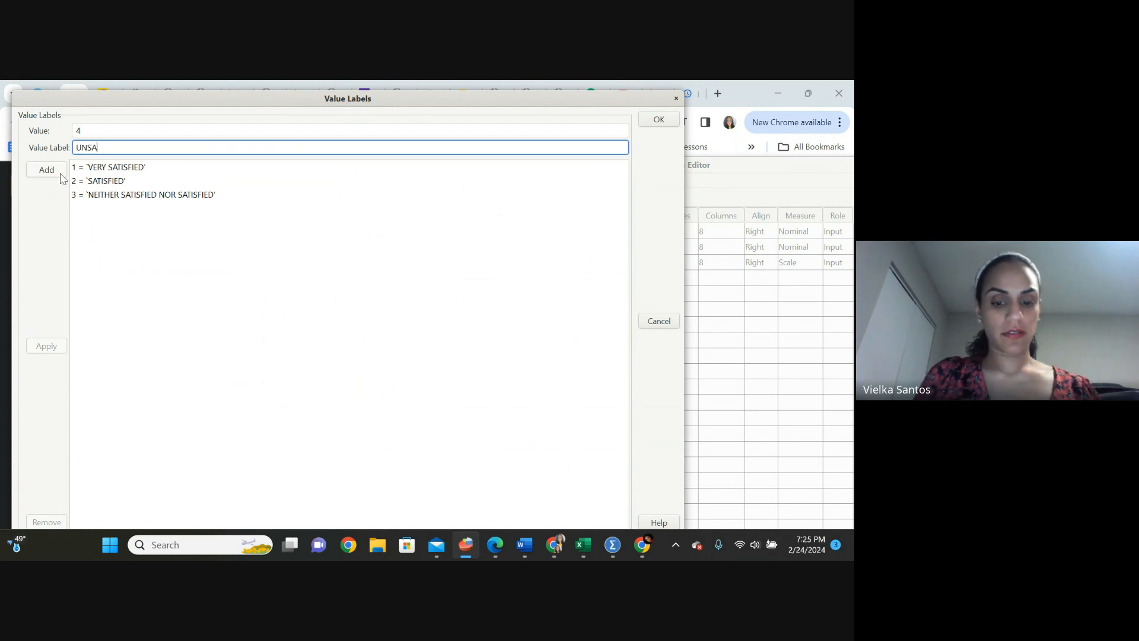
text(TISFIED)
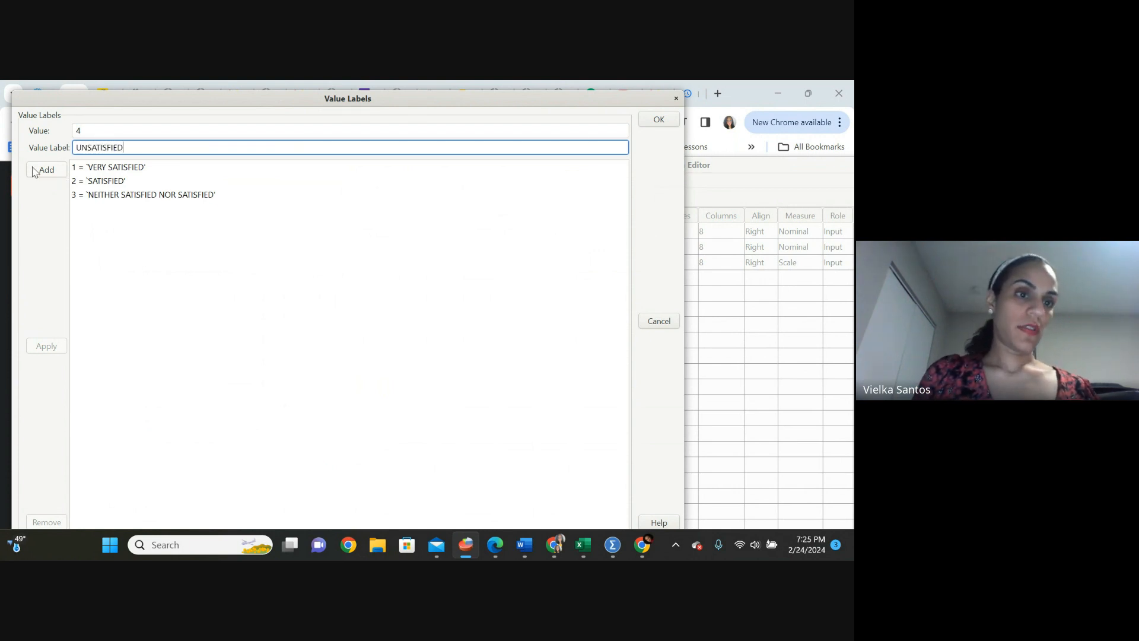
click(38, 172)
Add value 5 with the label VERY UNSATISIED and accept the satisfaction variable's value labels.
text(5)
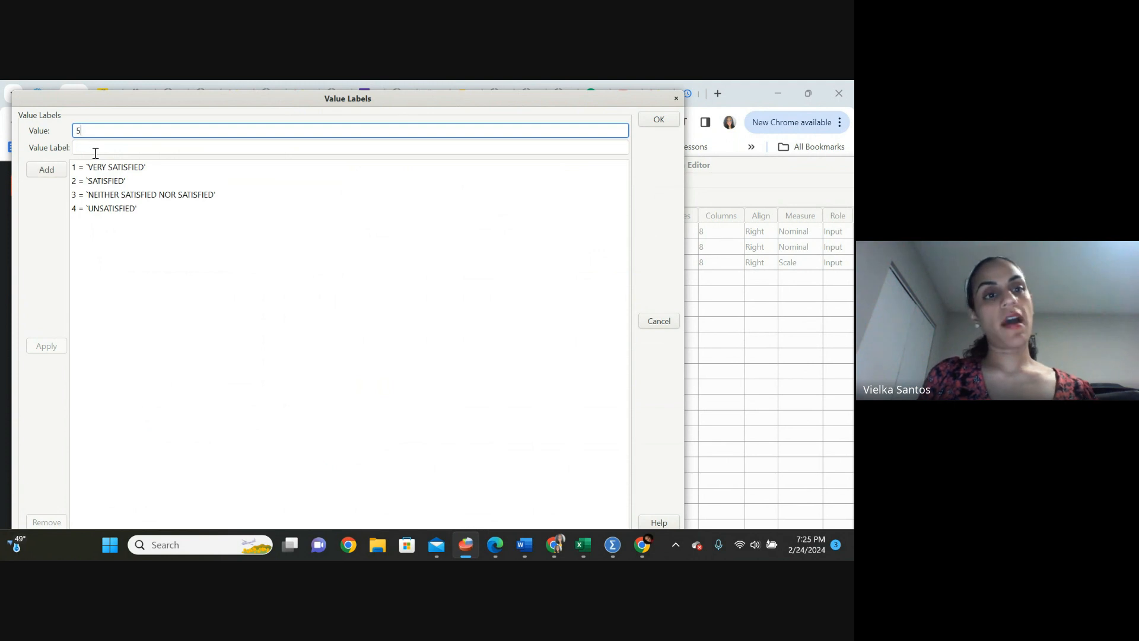
click(94, 151)
text(V)
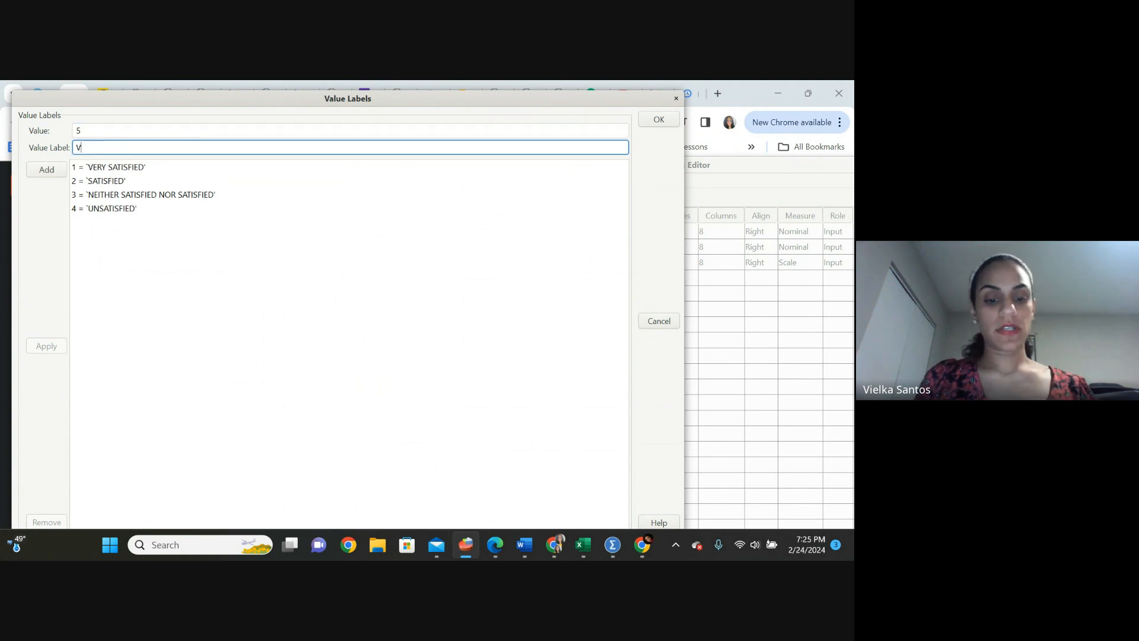
text(ERY UNSATISIED)
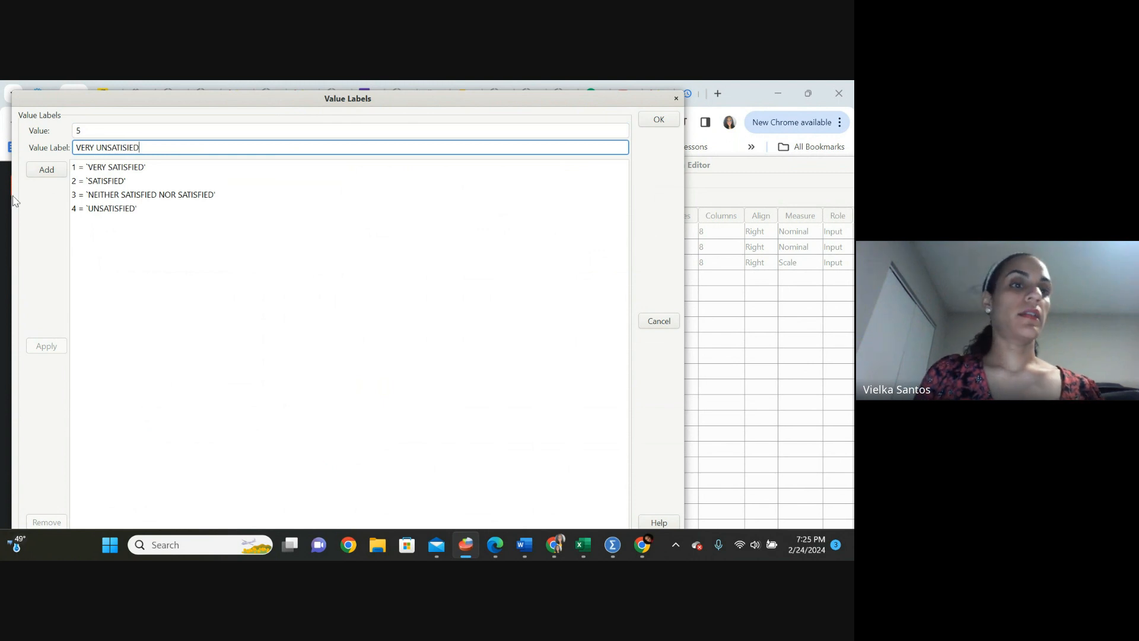
click(48, 170)
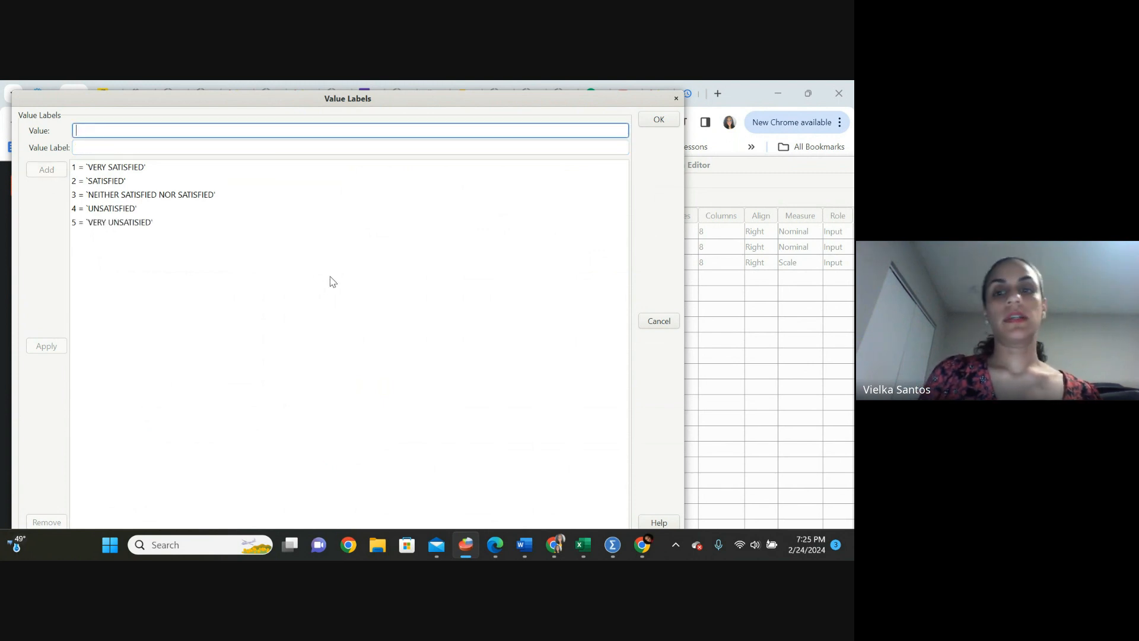
click(659, 121)
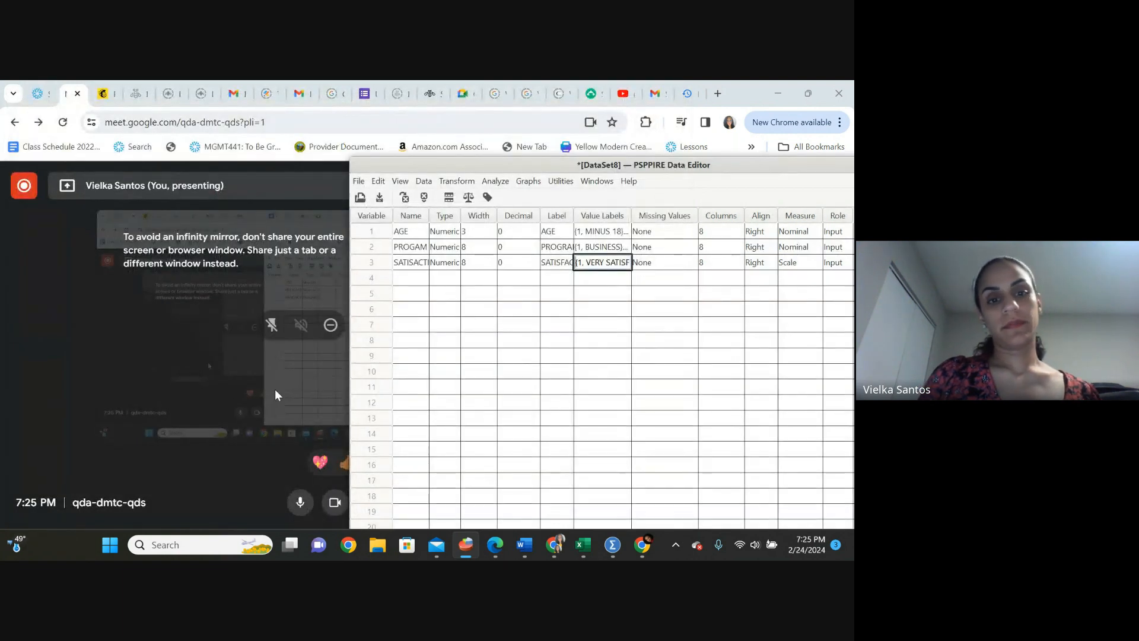
Create a fourth variable named ONLINESTORES in the first empty row below the satisfaction variable.
click(402, 281)
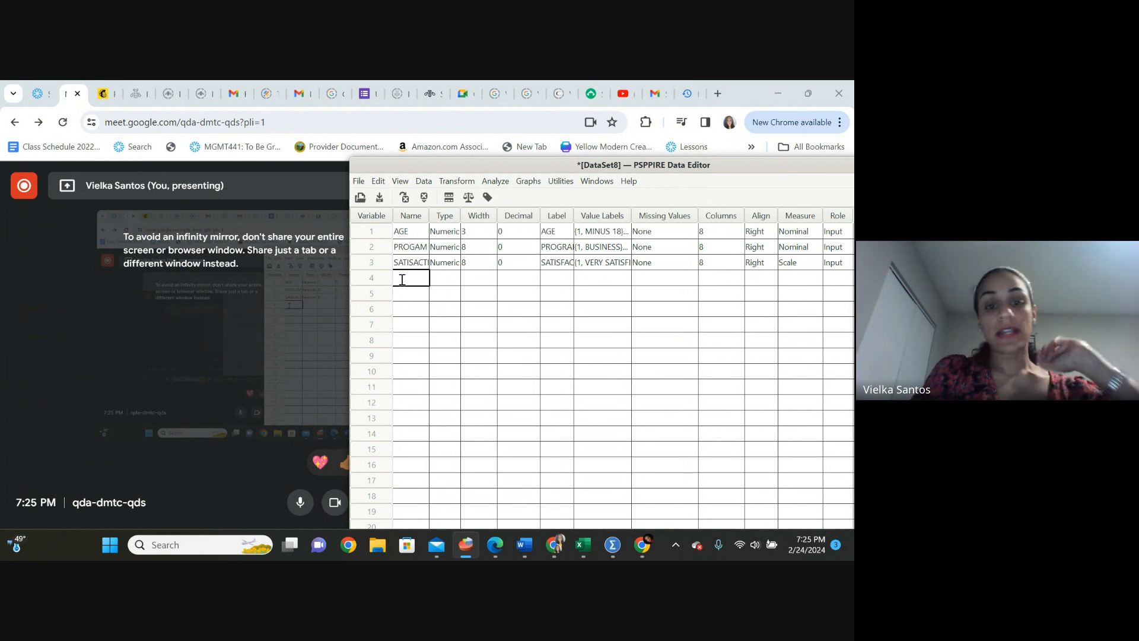
text(O)
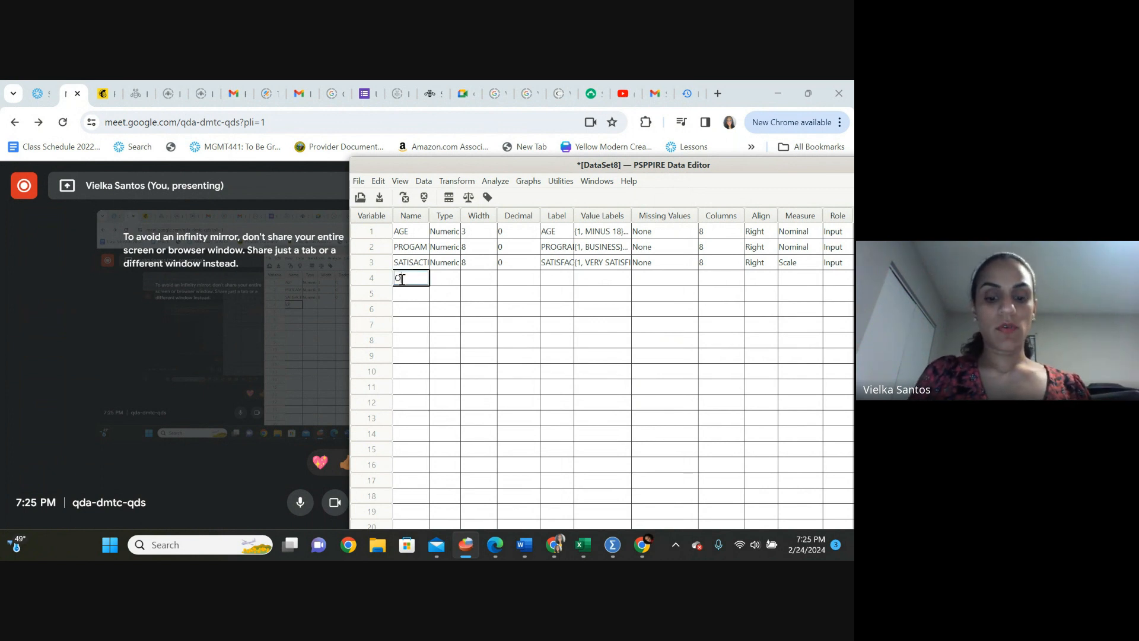
text(NLINE)
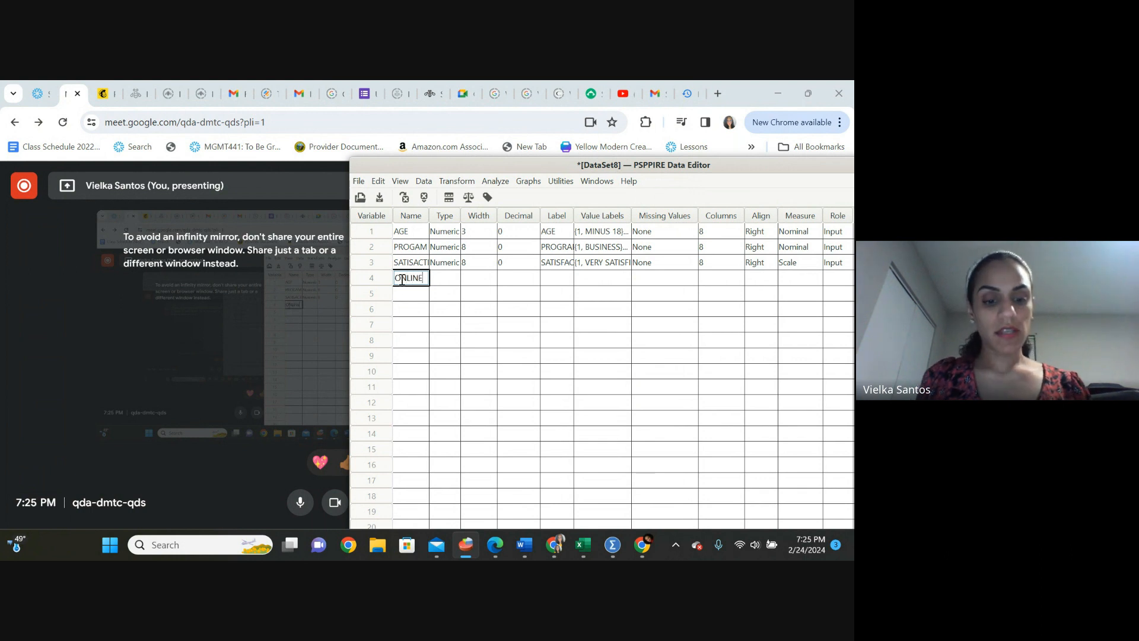
text(TR)
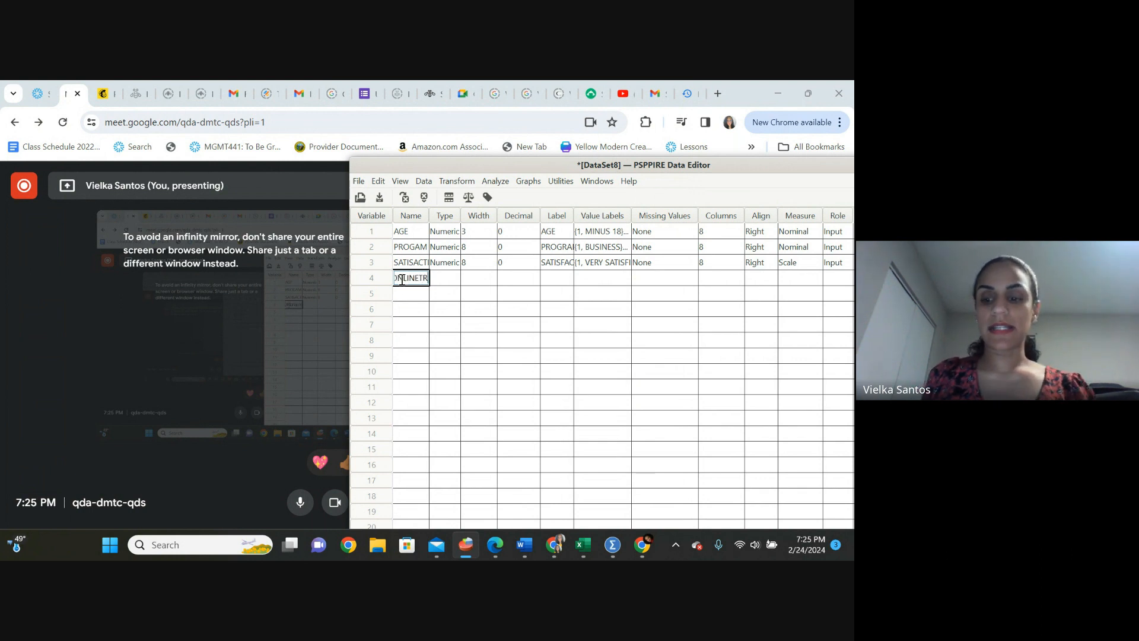
key(BackSpace)
key(BackSpace)
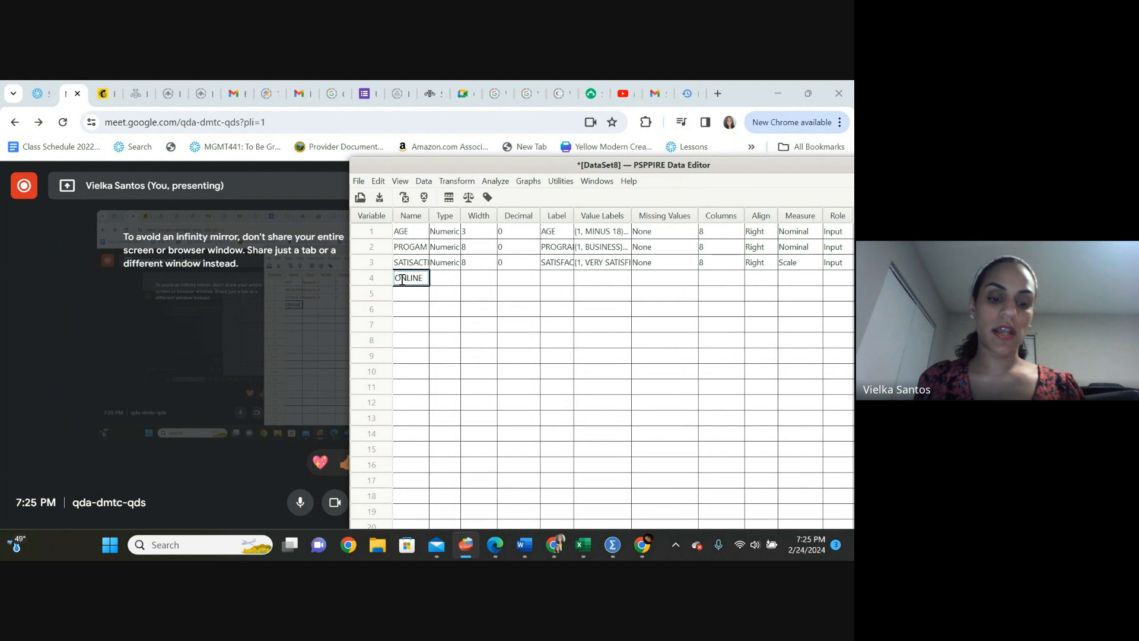
text(STORES)
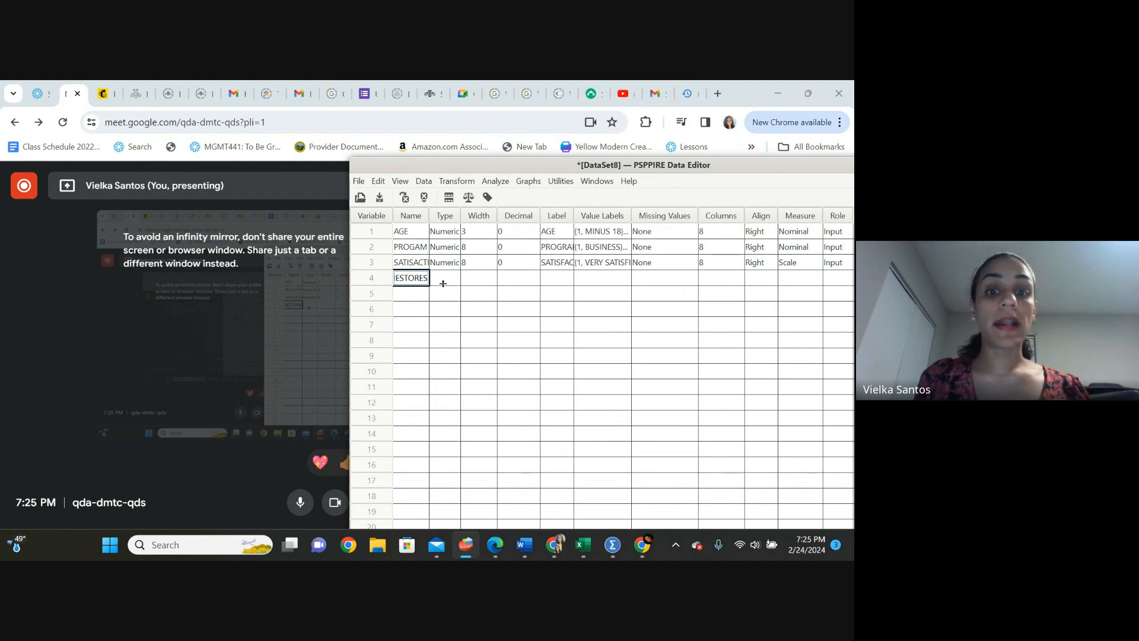
key(Tab)
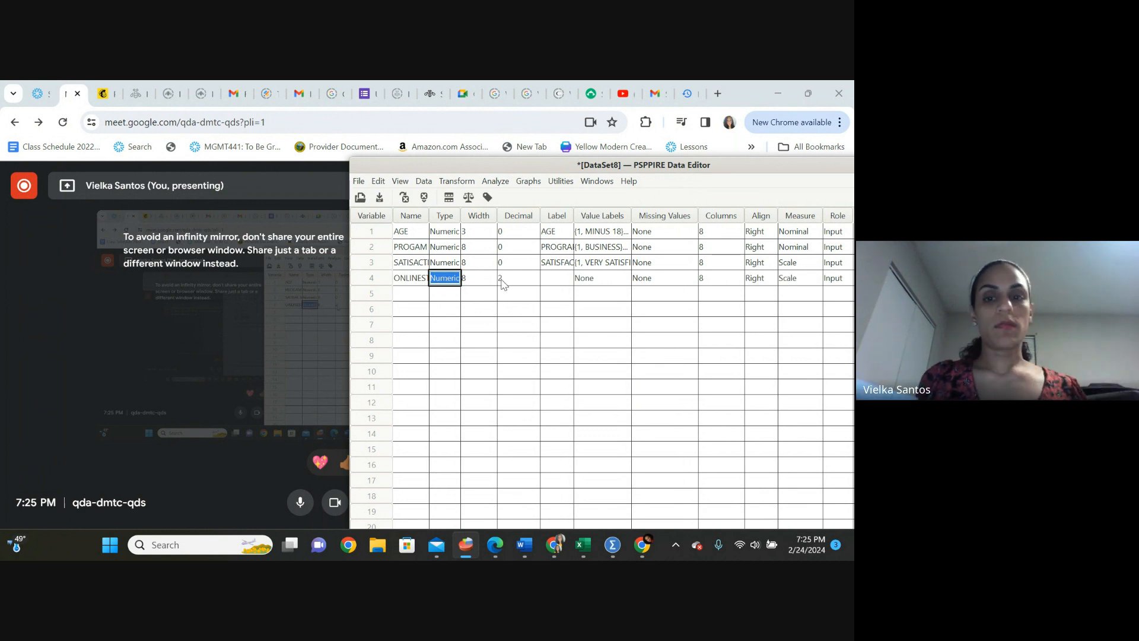
Set the decimals of the ONLINESTORES variable to 0.
click(502, 284)
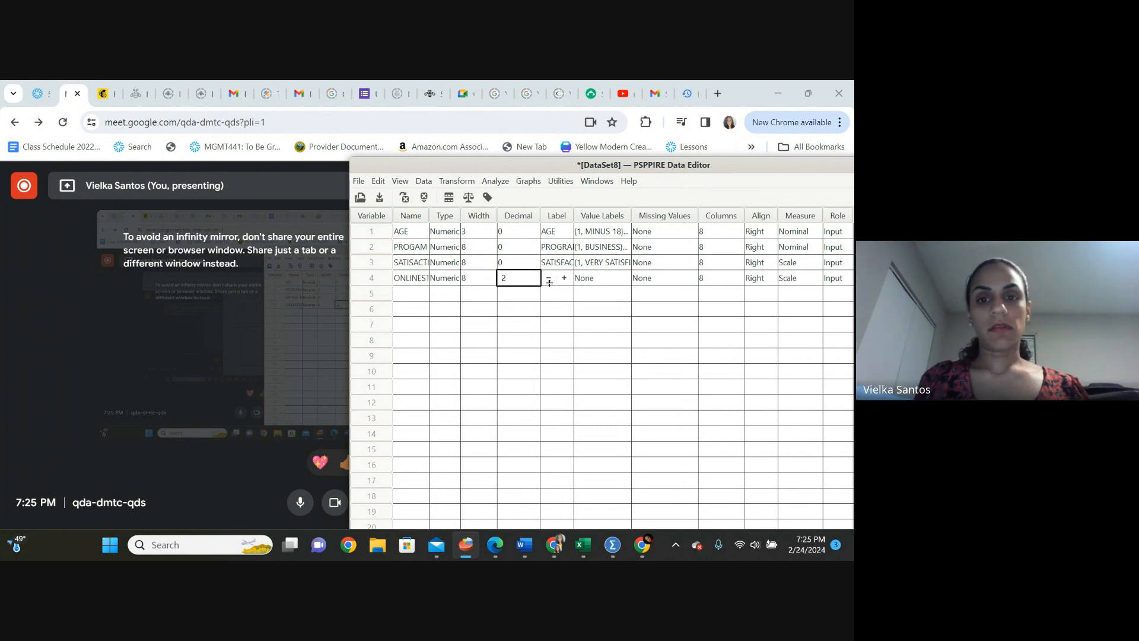
click(551, 279)
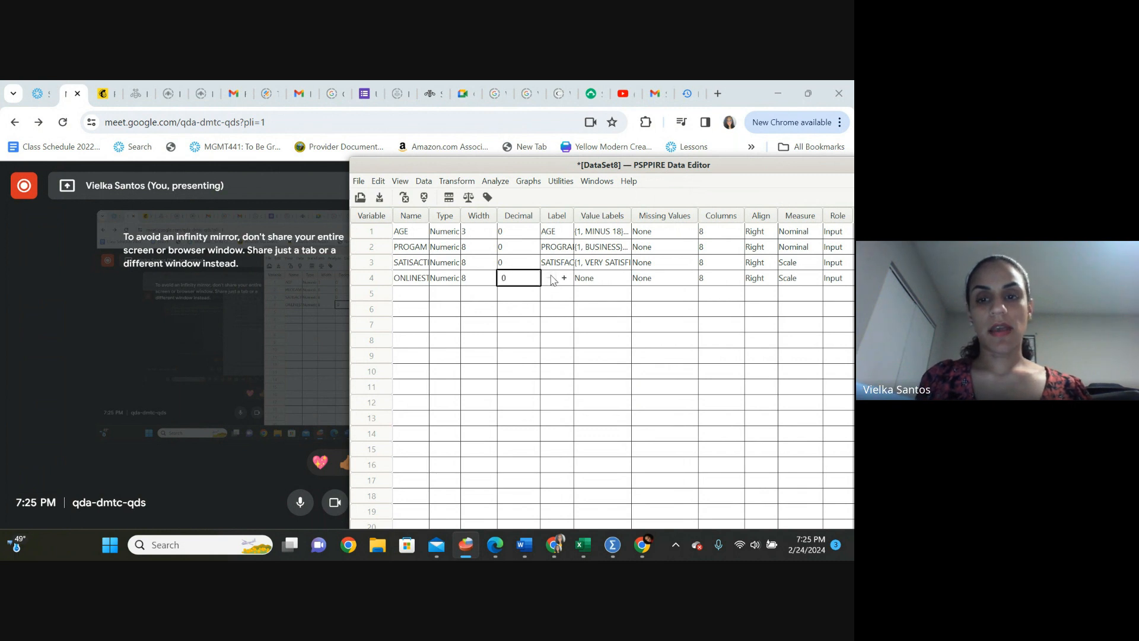
click(551, 279)
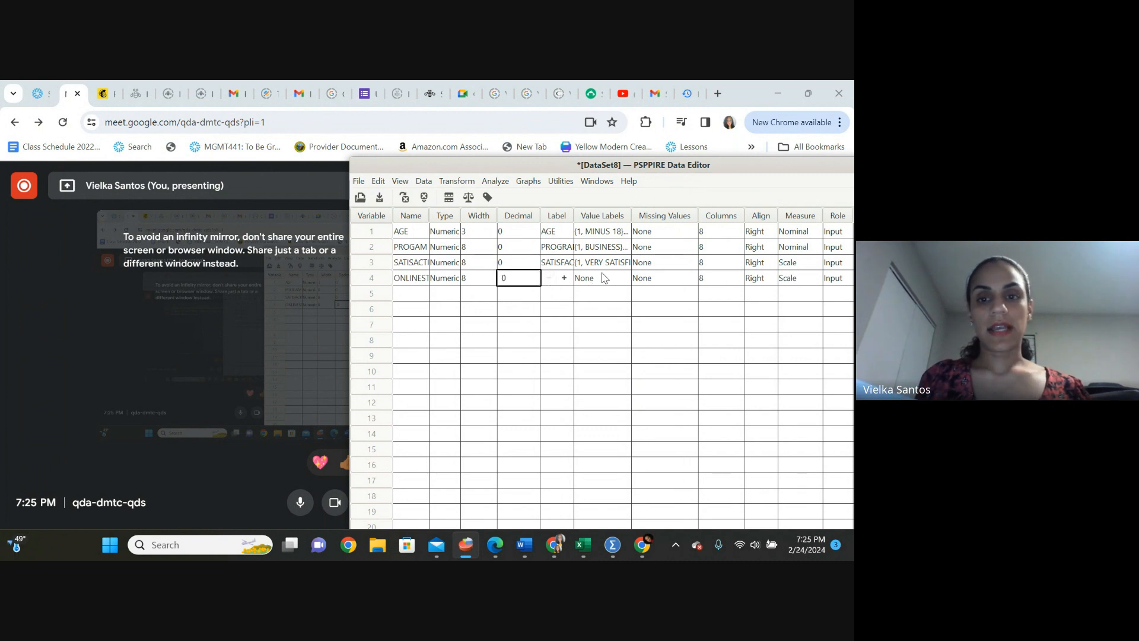
Enter HOW OFTEN YOU PURCHASE IN ONLINE STORE as the label of the ONLINESTORES variable.
click(605, 279)
click(551, 277)
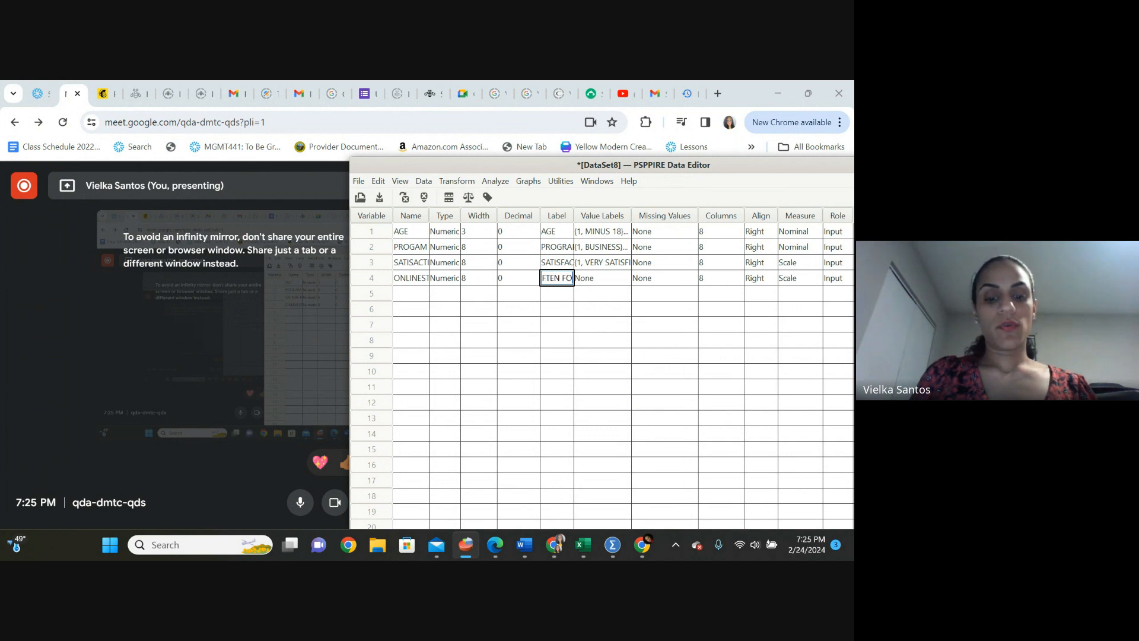
text(U PURCH)
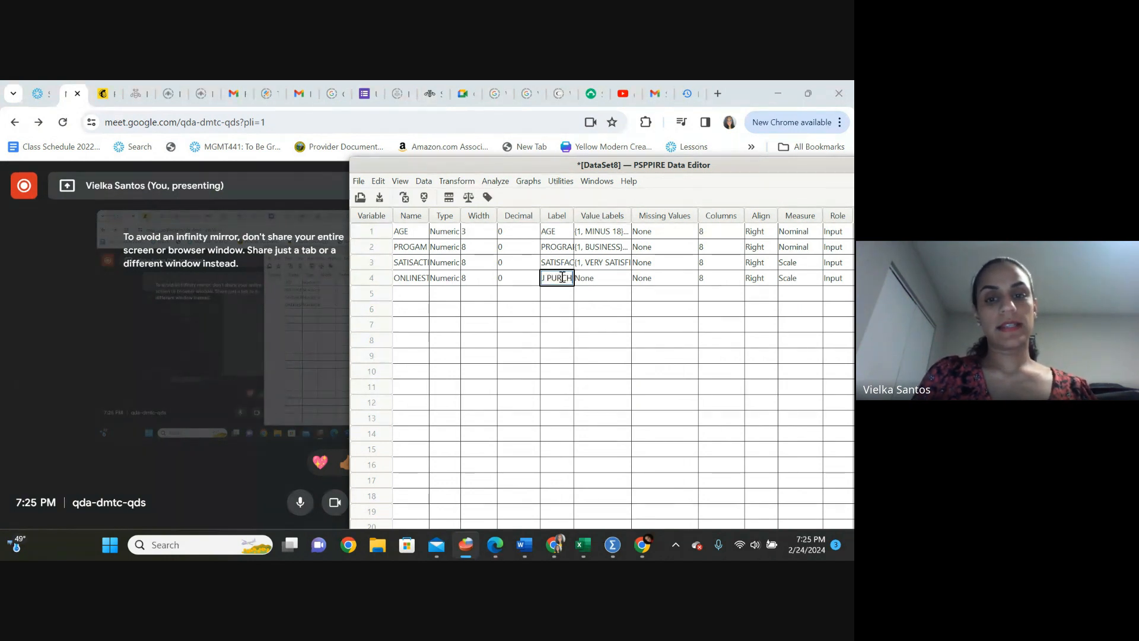
text(ASE I)
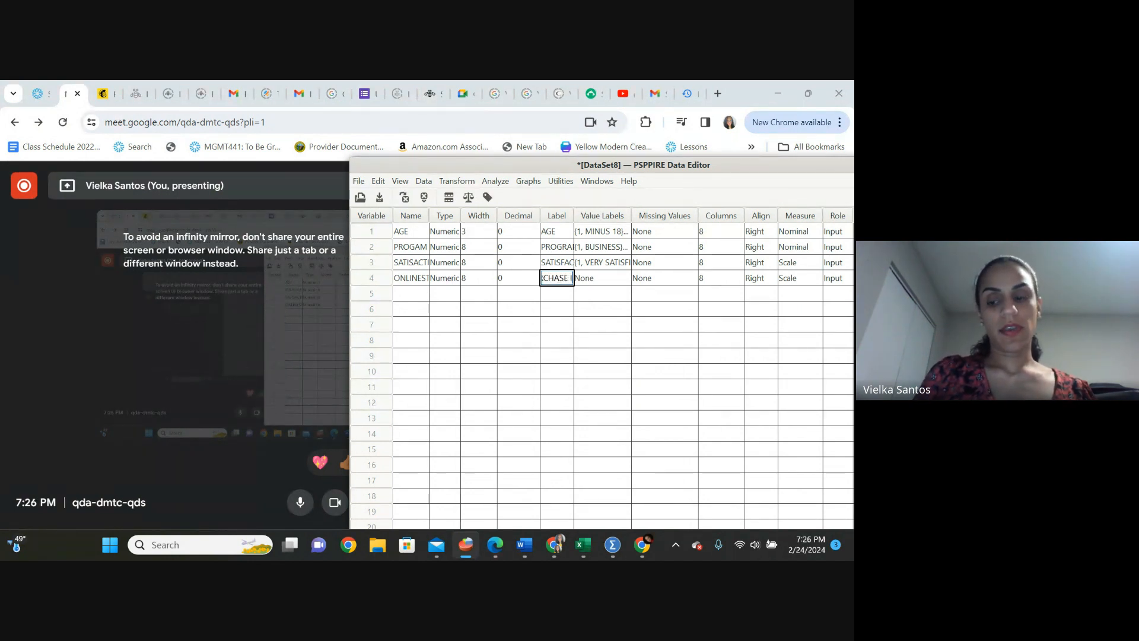
text(N ONL)
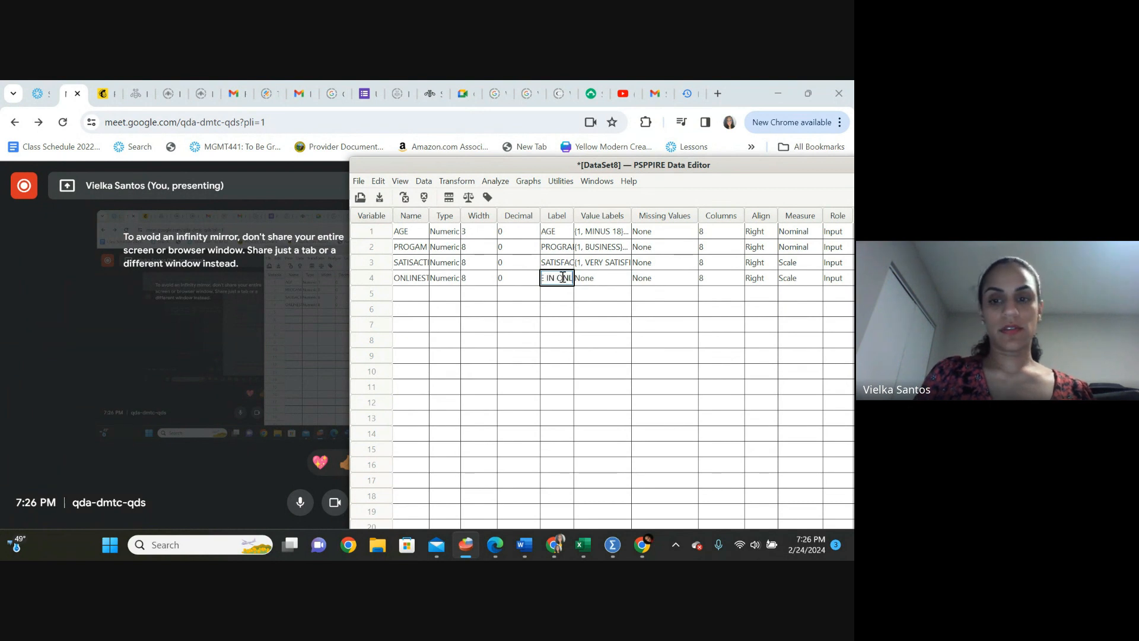
text(INE STORE)
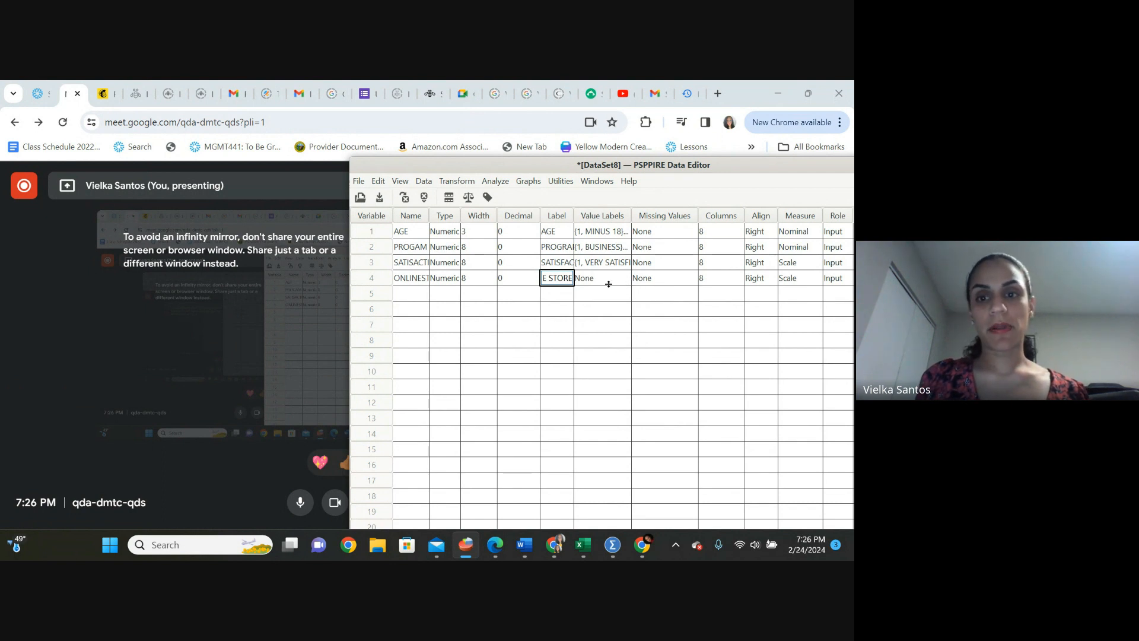
Open the value labels of the ONLINESTORES variable and add value 1 with the label DAILY.
click(611, 278)
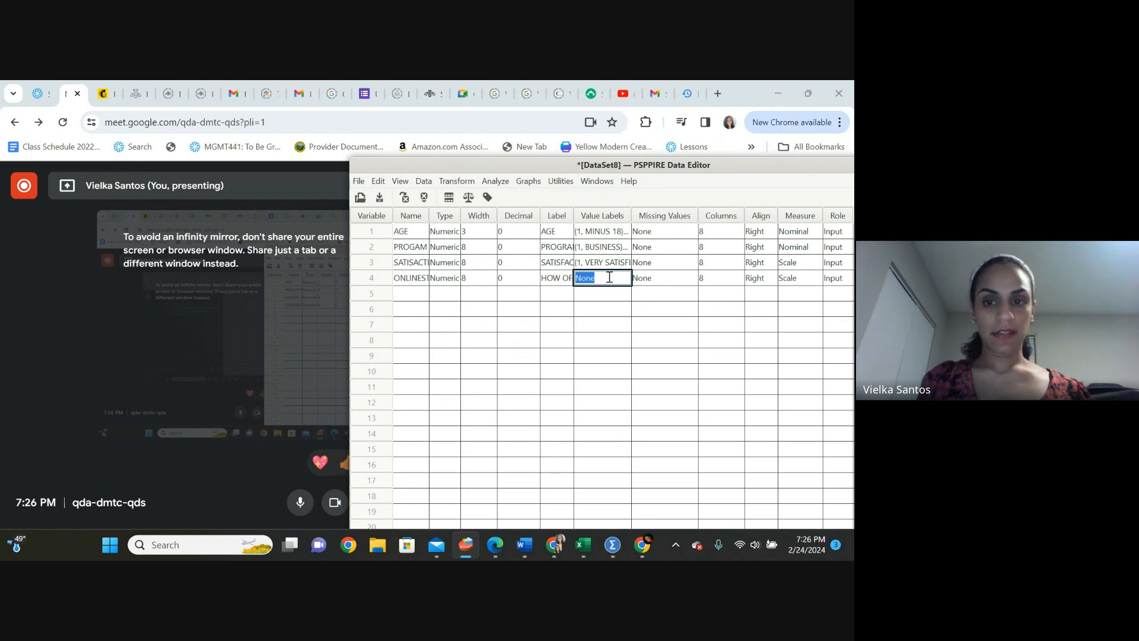
click(610, 278)
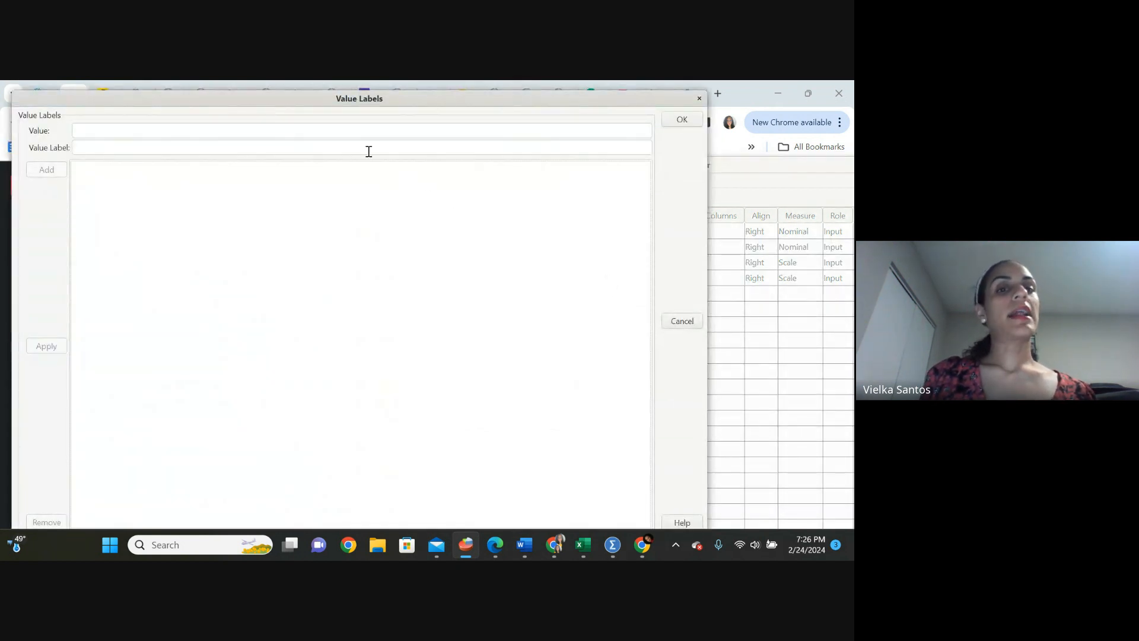
click(309, 131)
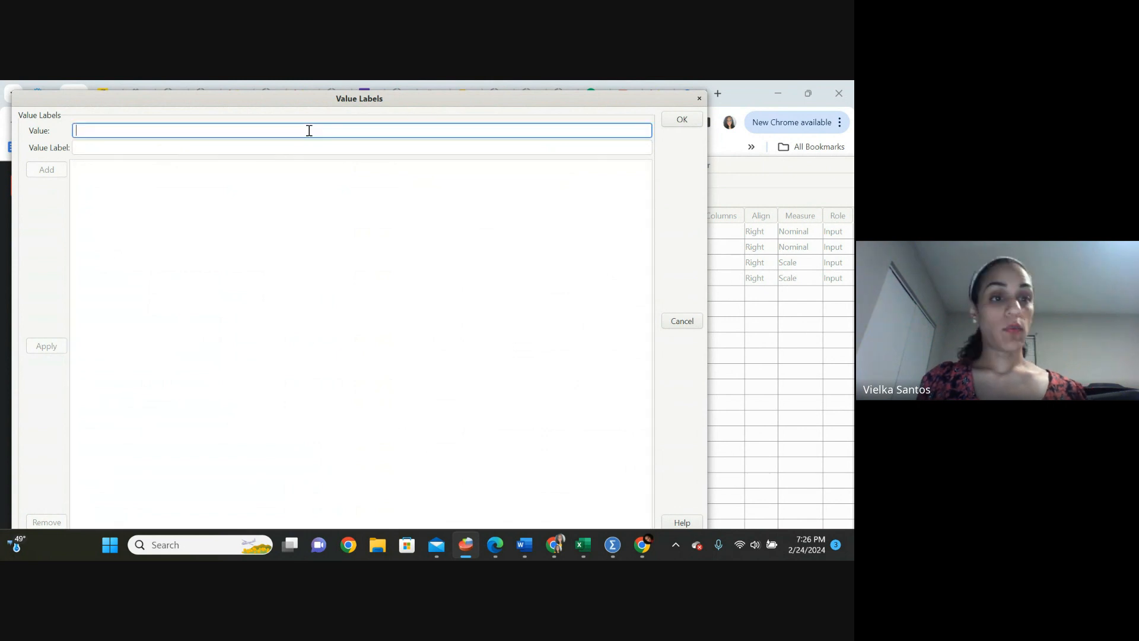
text(1)
key(Tab)
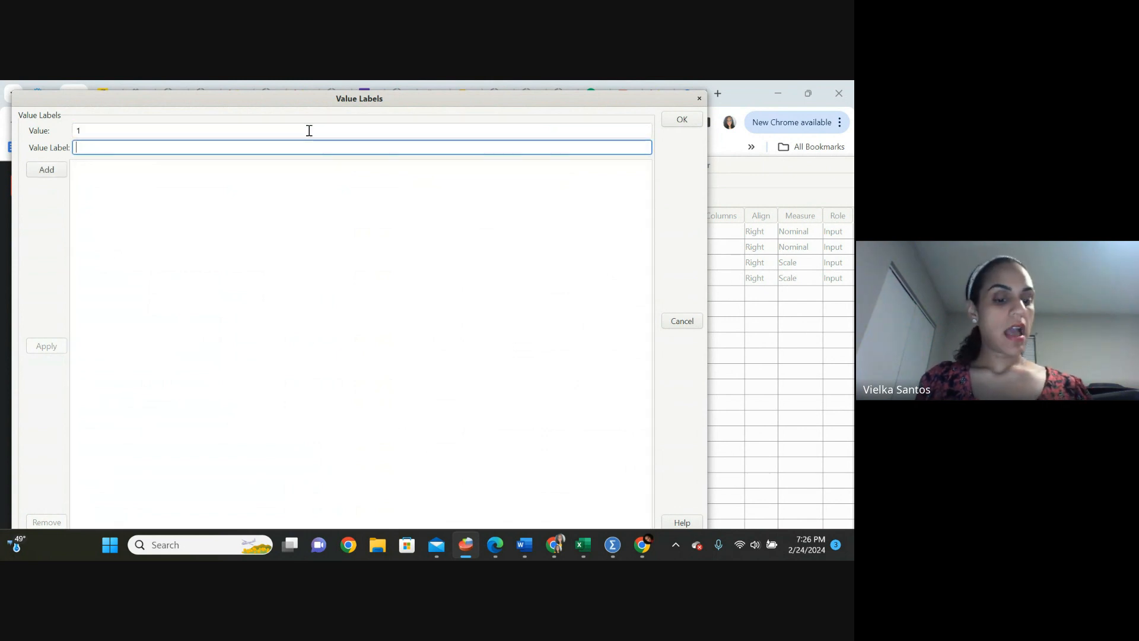
text(DAILY)
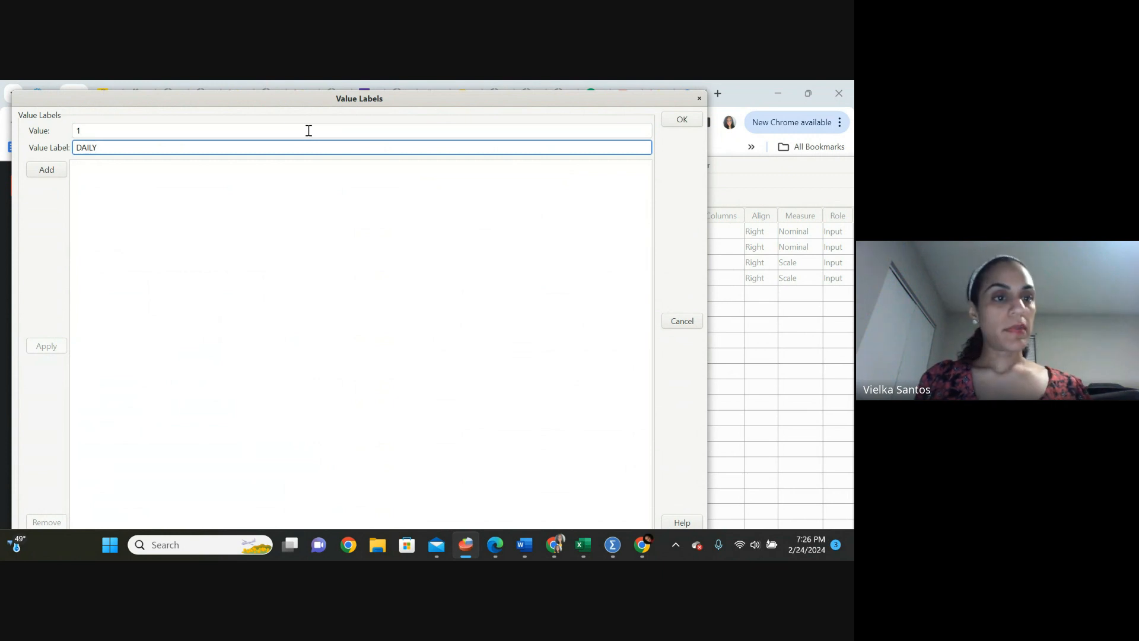
click(36, 171)
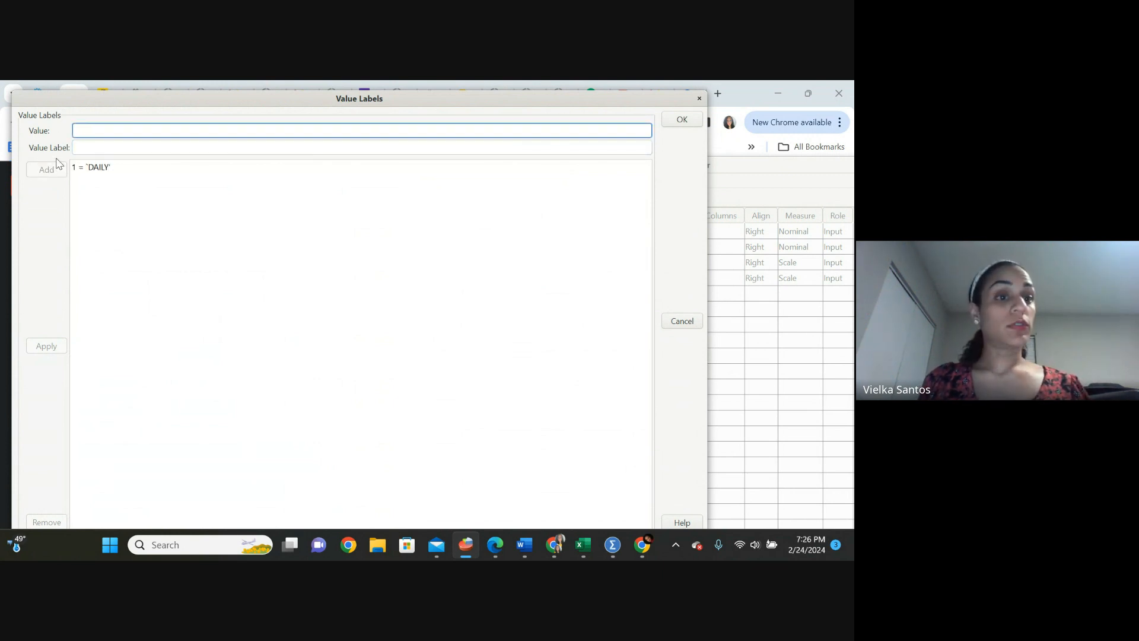
Add value 2 with the label WEEKLY to the ONLINESTORES variable's value labels.
text(2)
key(Tab)
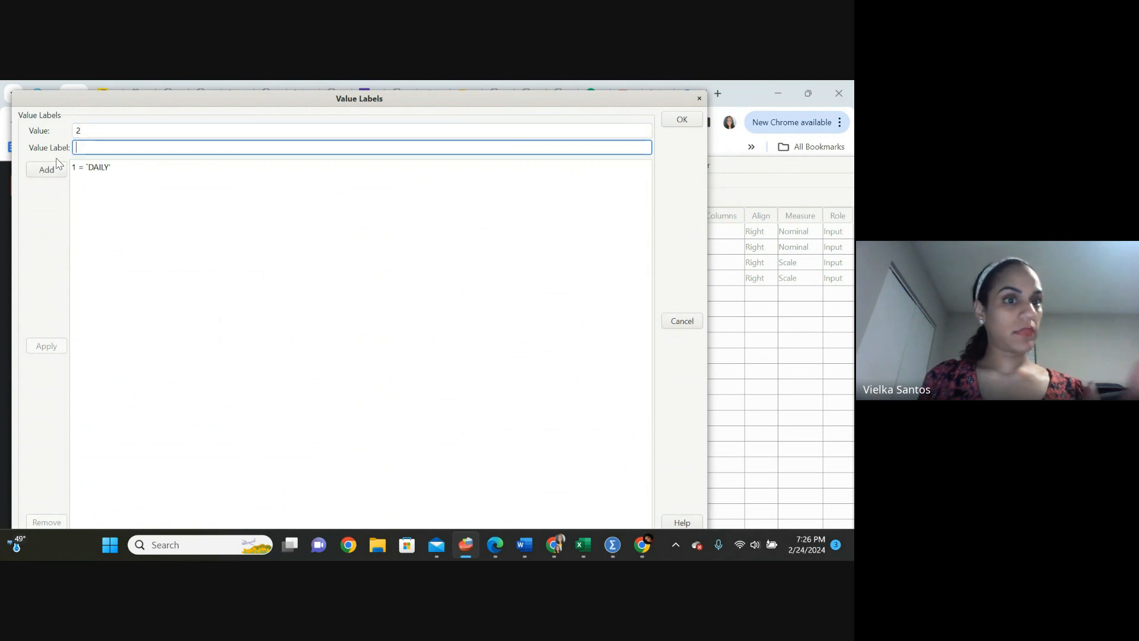
text(WE)
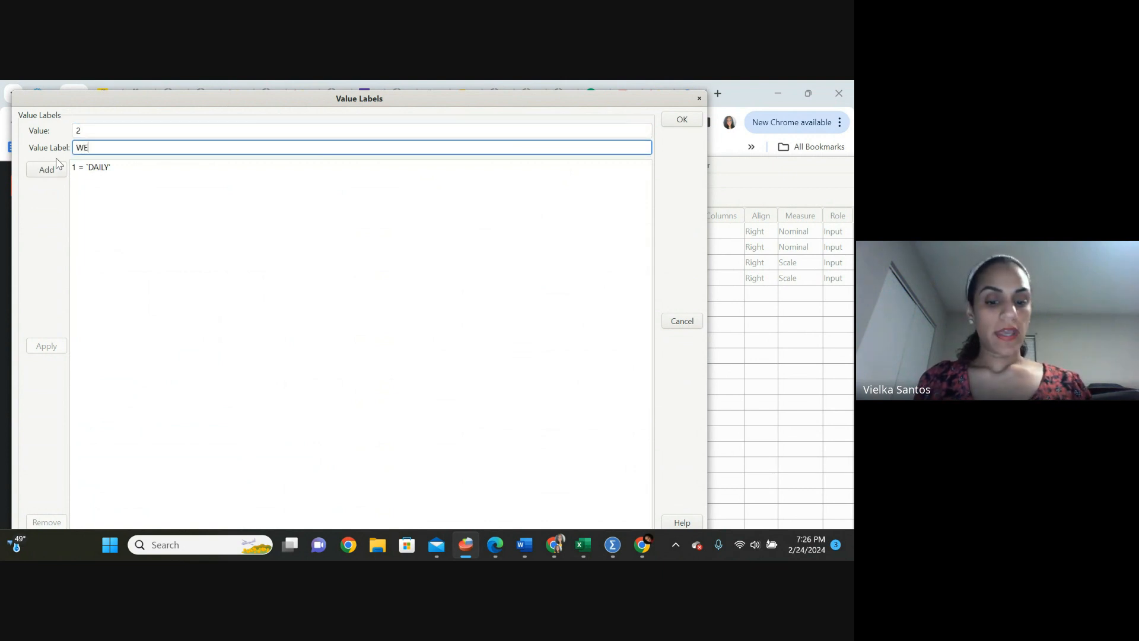
text(EKLY)
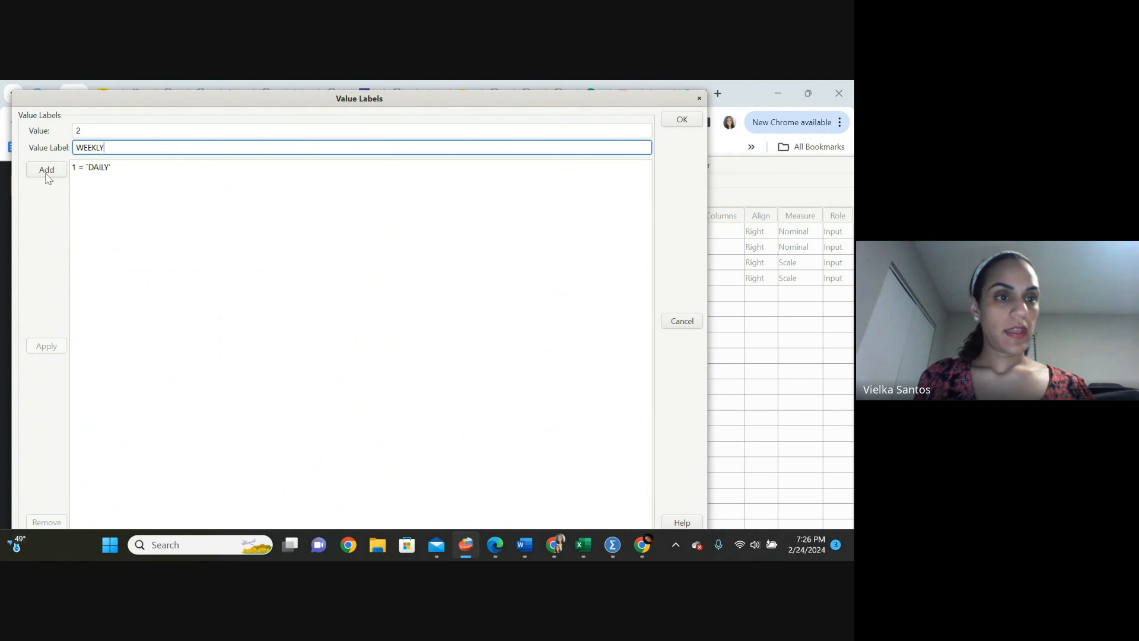
click(48, 176)
Add value 3 with the label BIWEEKLY to the ONLINESTORES variable's value labels.
text(3)
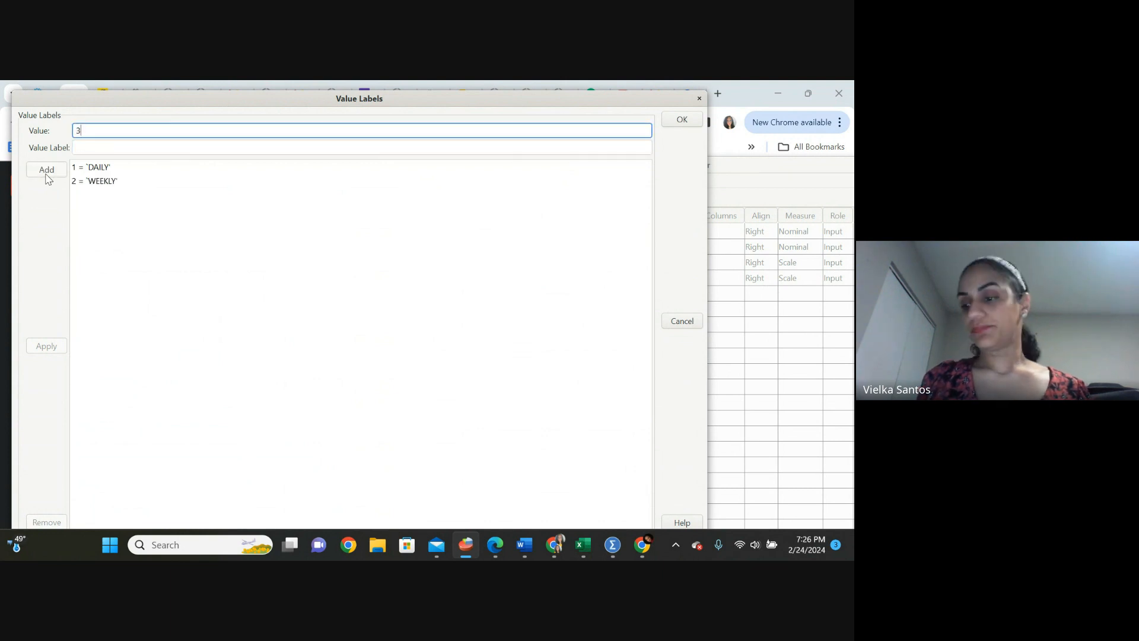
key(Tab)
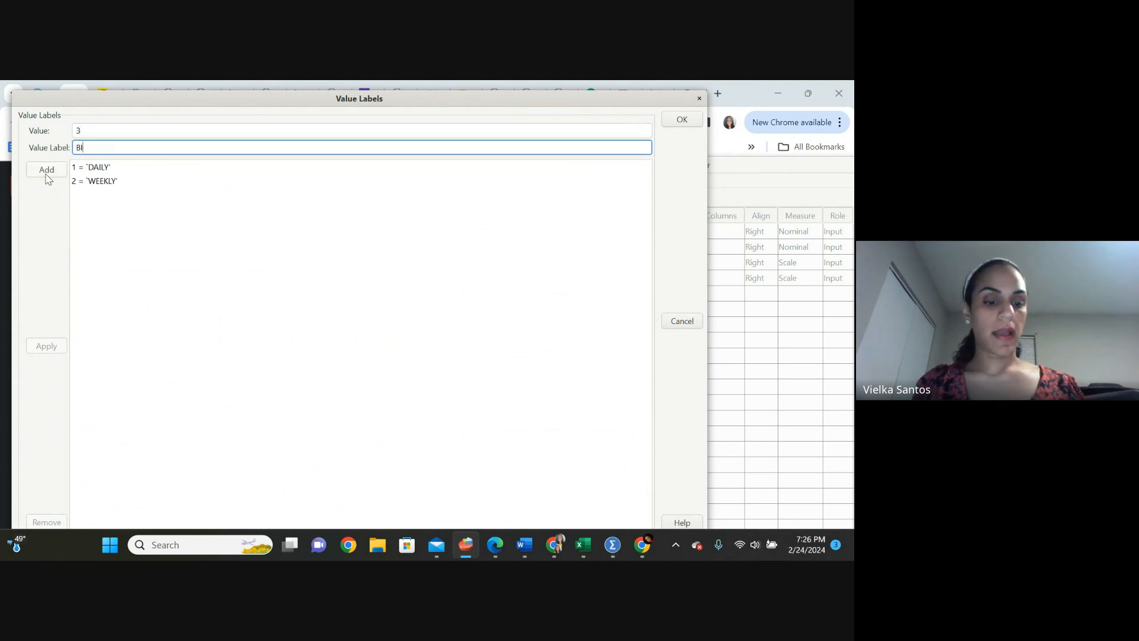
text(BIWEEKL)
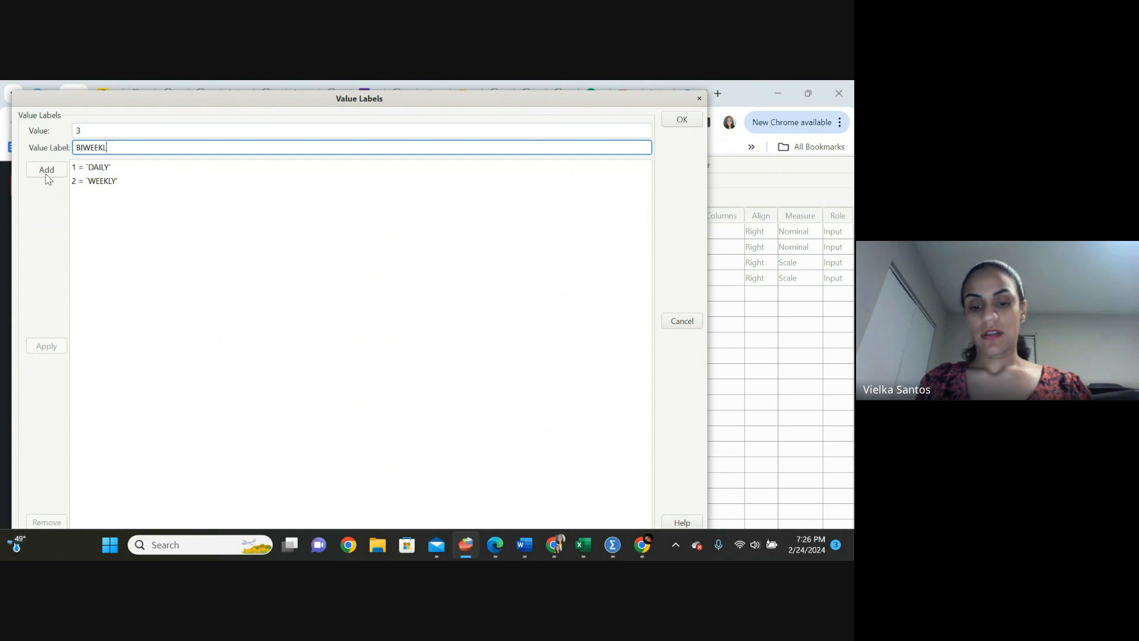
text(Y)
click(47, 171)
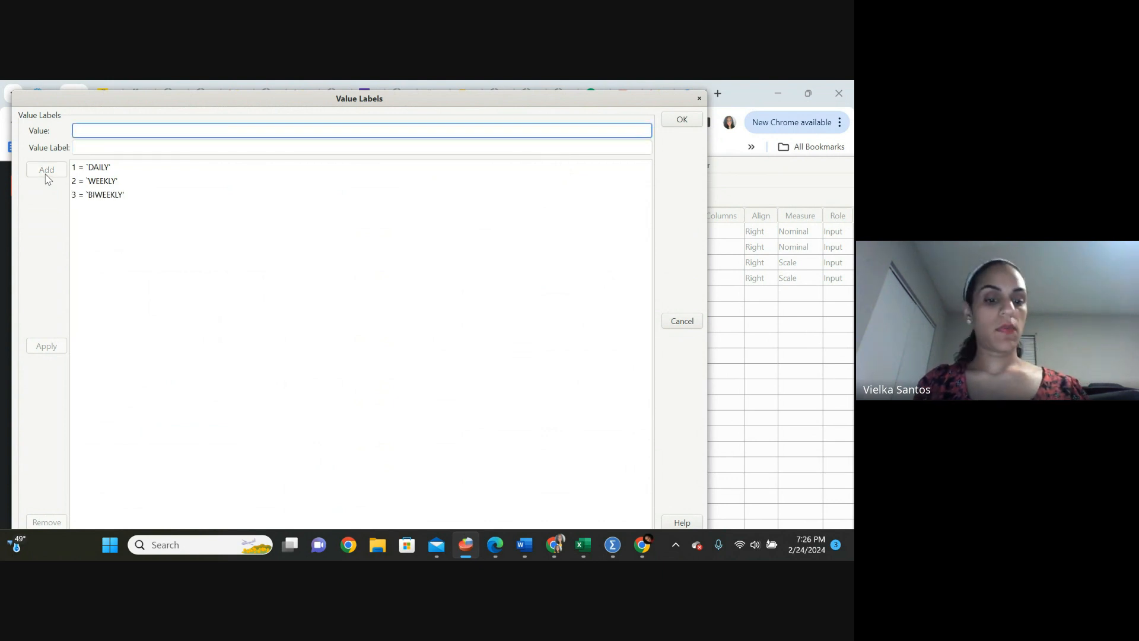
Add value 4 with the label MONTHLY and accept the ONLINESTORES variable's value labels.
text(4)
key(Tab)
text(MO)
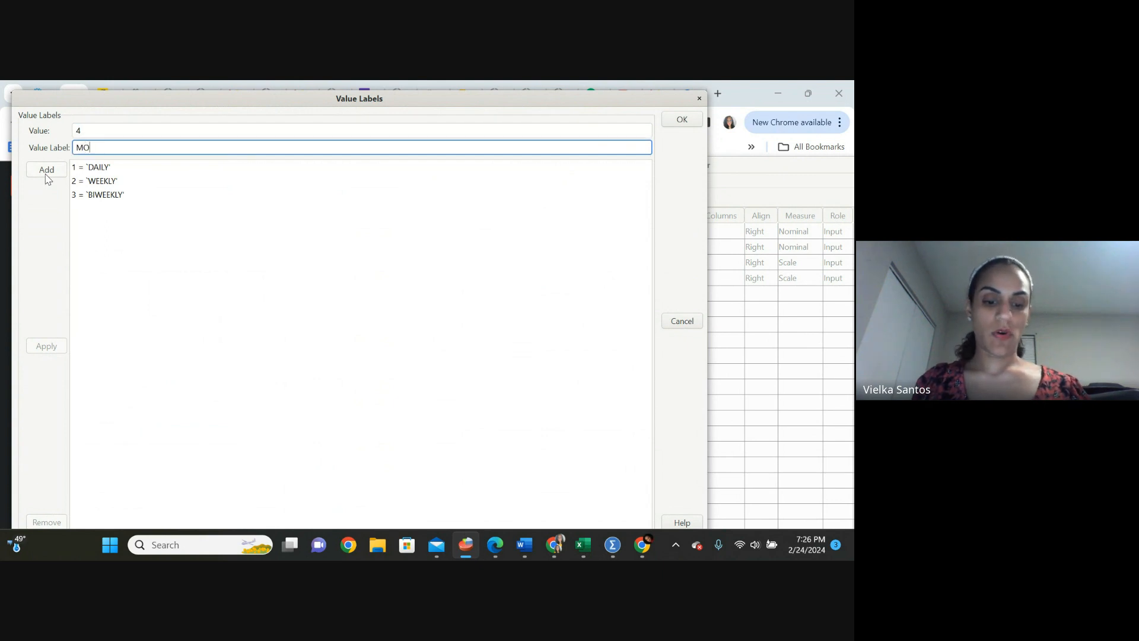
text(NTHL)
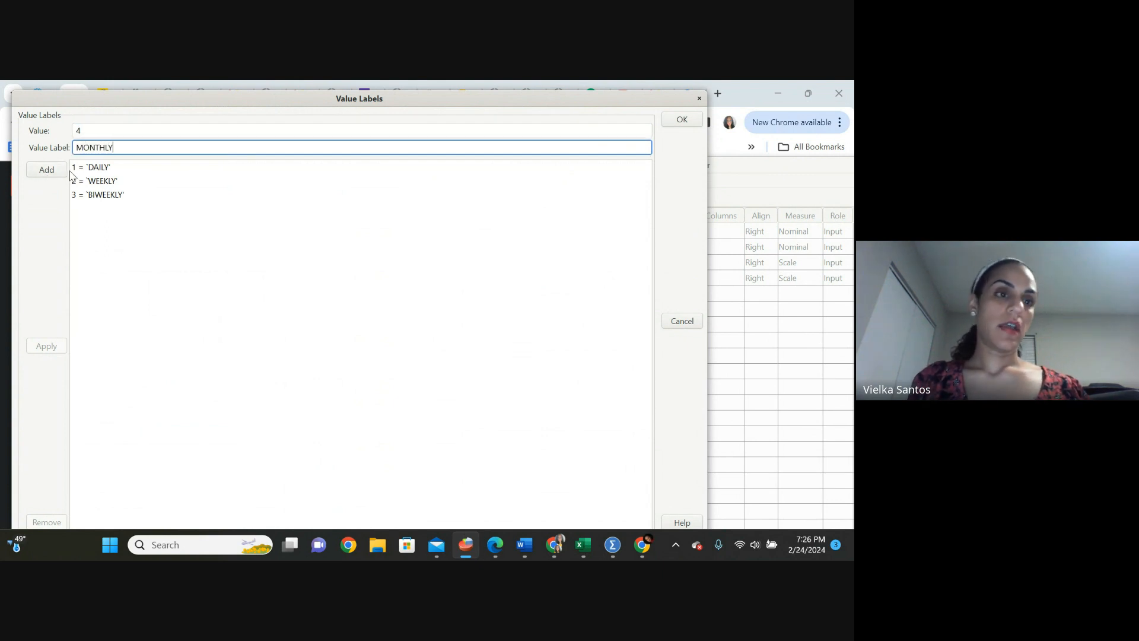
text(Y)
click(57, 173)
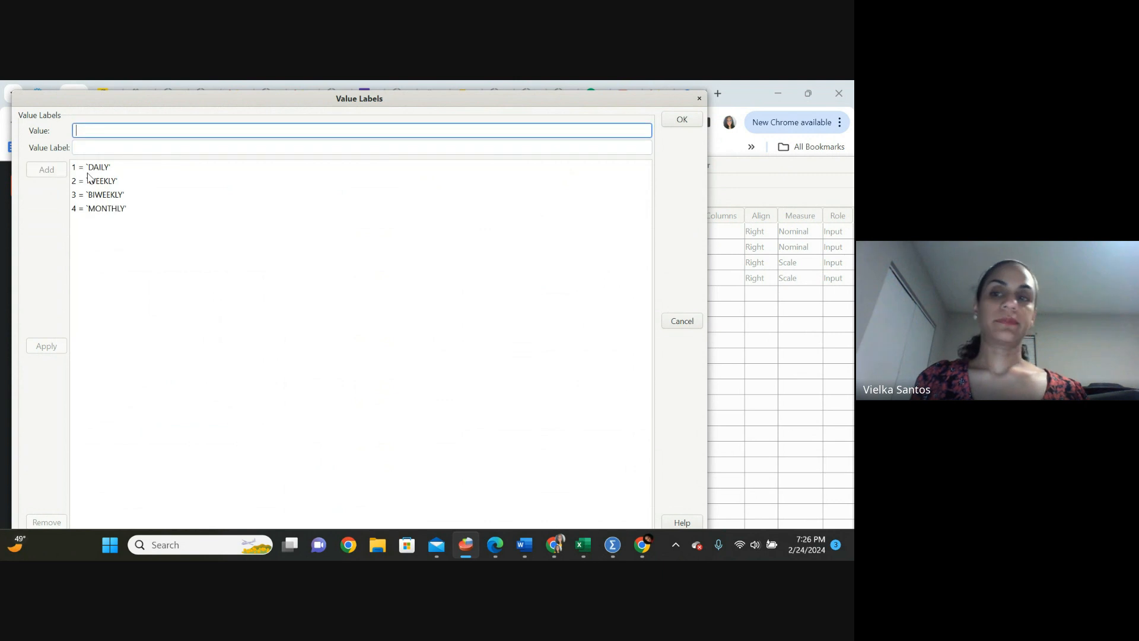
click(682, 120)
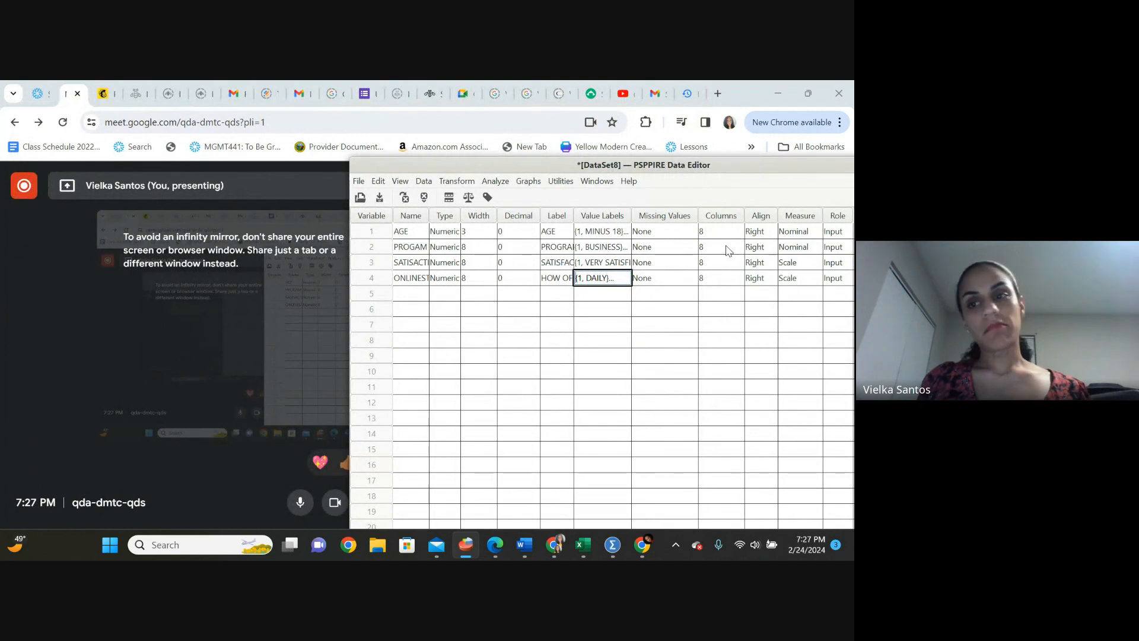
Set the measure of both the satisfaction and ONLINESTORES variables to Nominal.
click(799, 266)
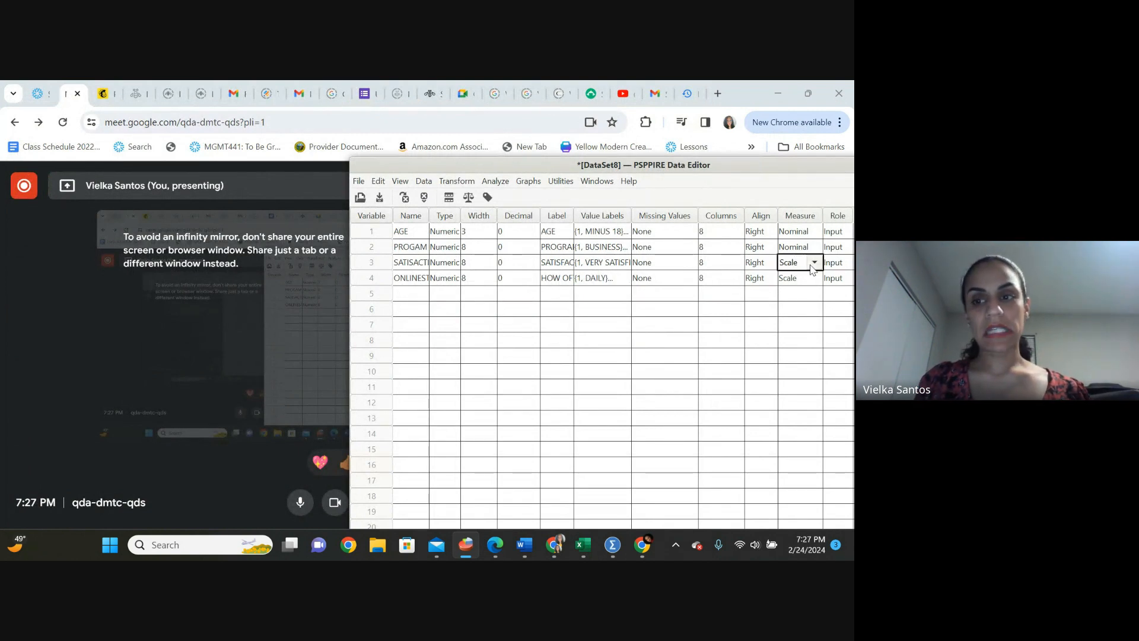
click(813, 266)
click(801, 281)
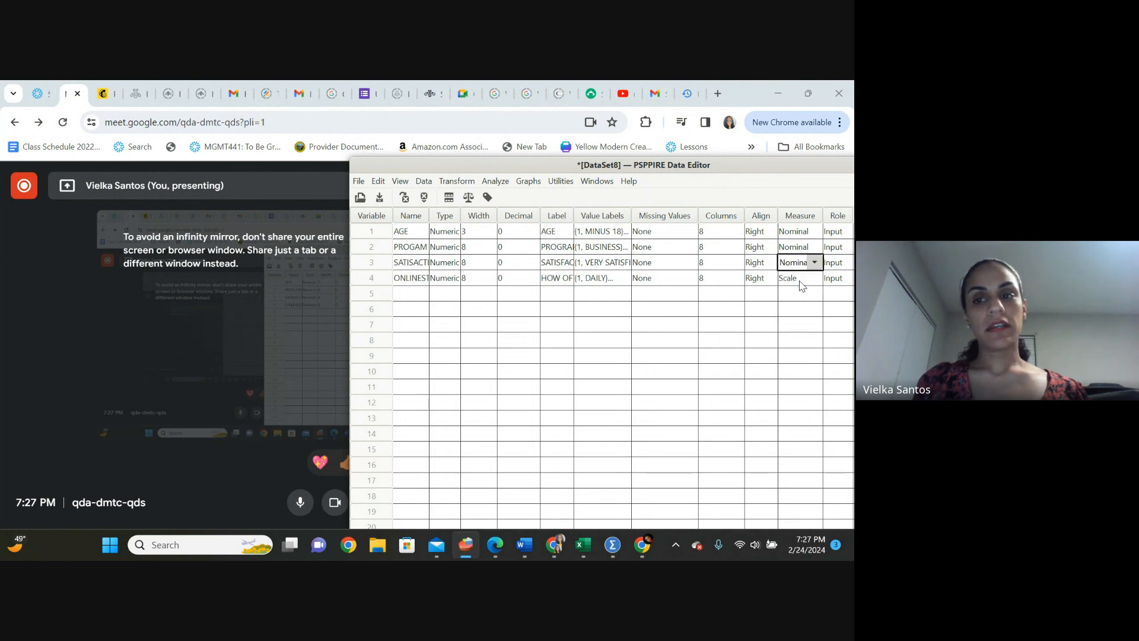
click(796, 278)
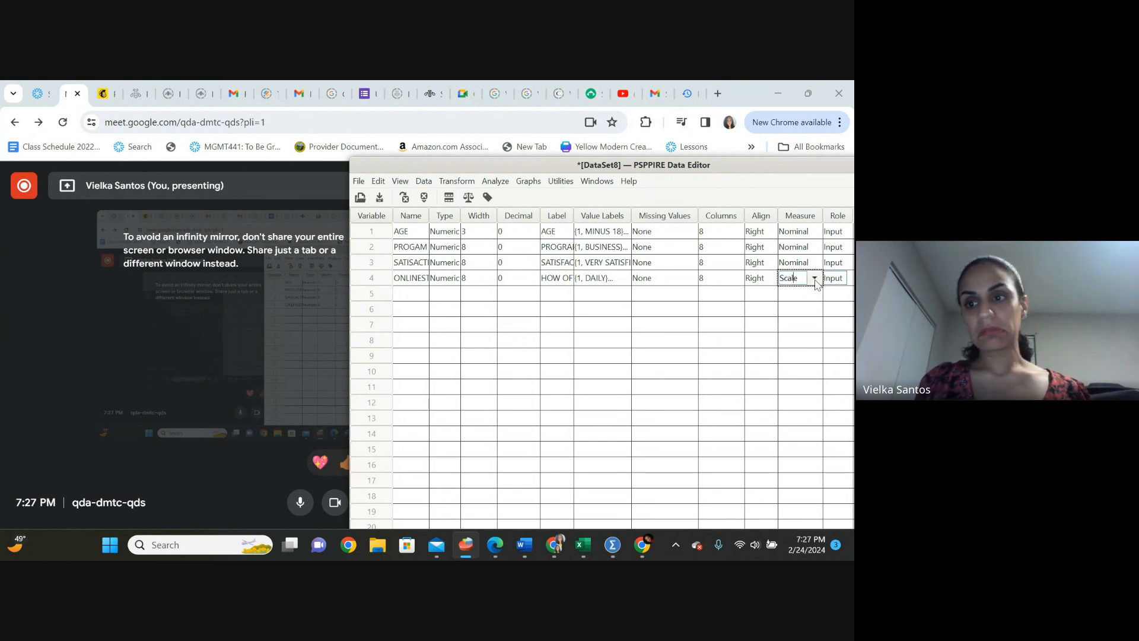
click(813, 280)
click(796, 296)
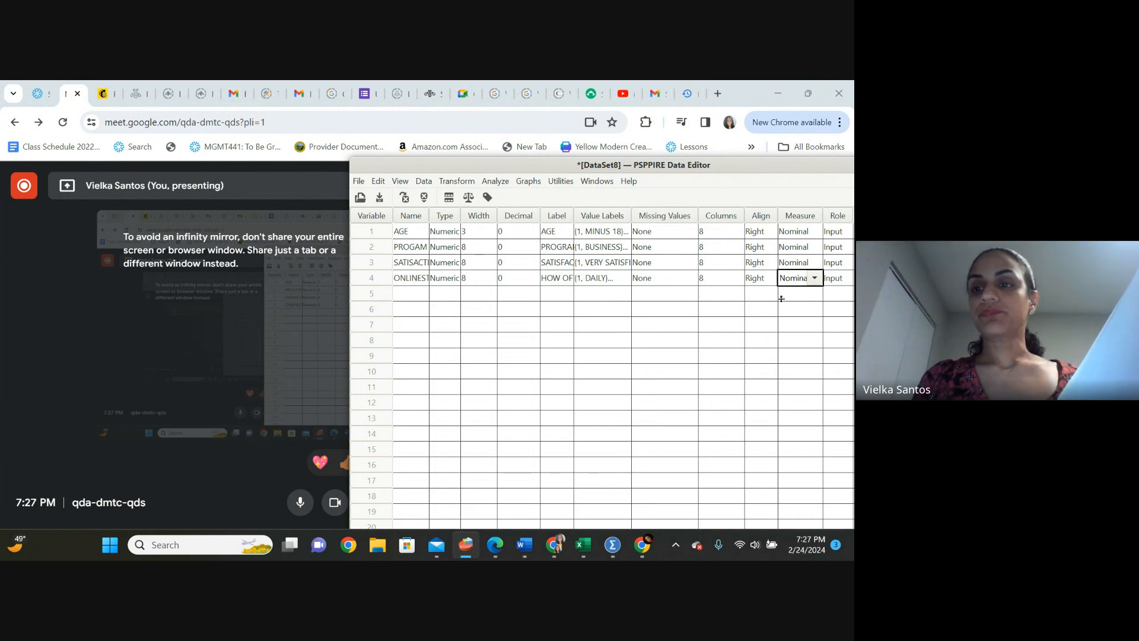
Create a fifth variable named OWNBUSINESS in the first empty row below ONLINESTORES.
click(405, 293)
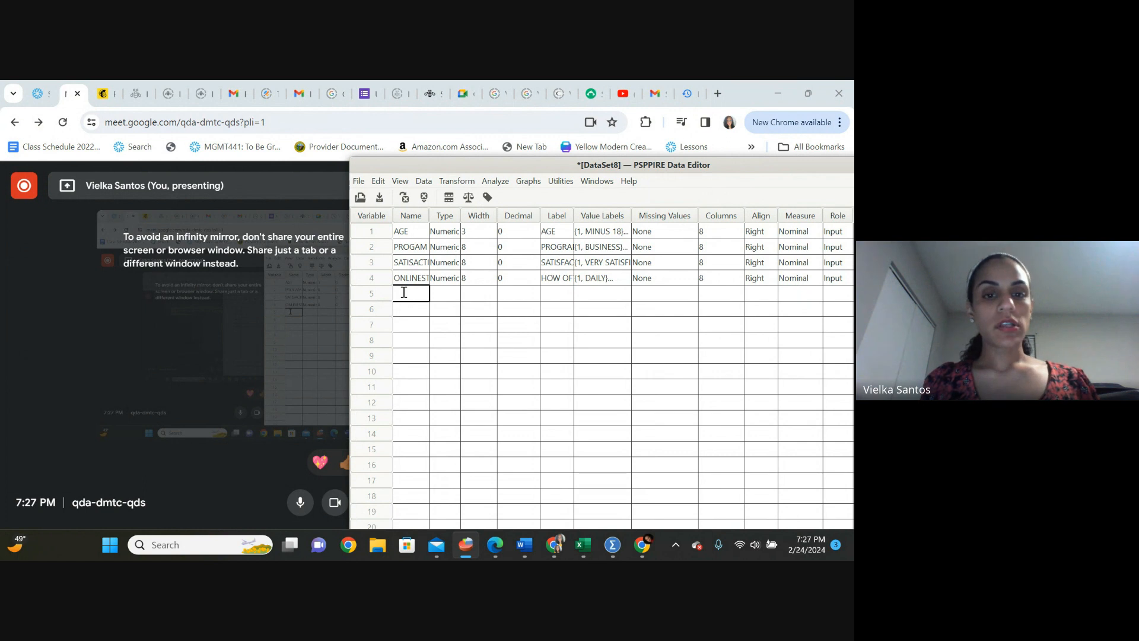
click(405, 292)
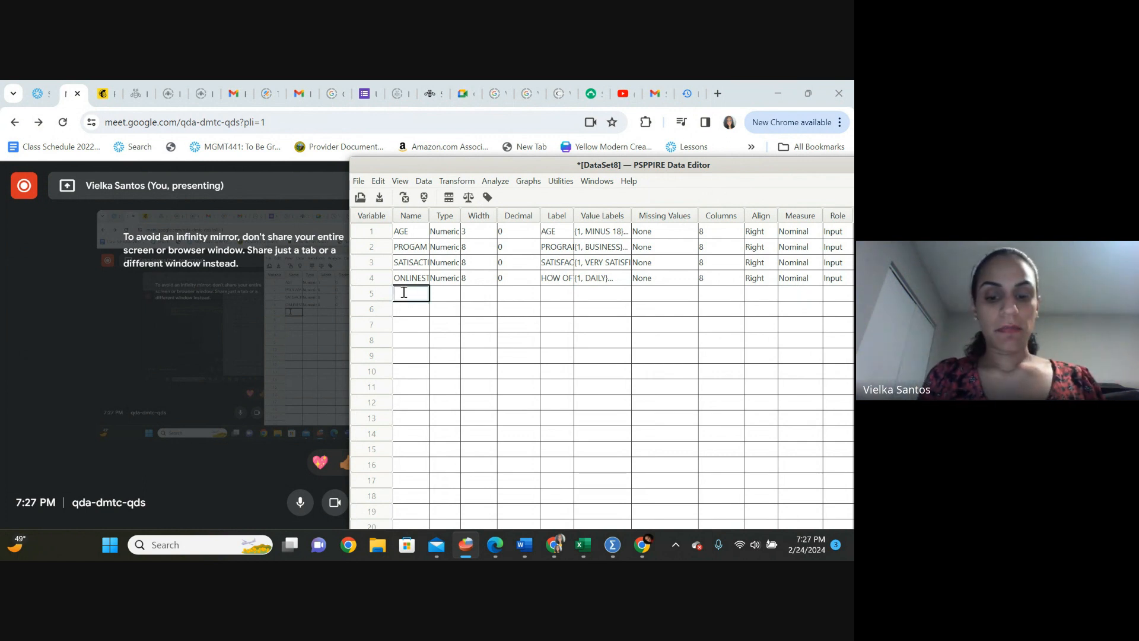
text(OWNBUS)
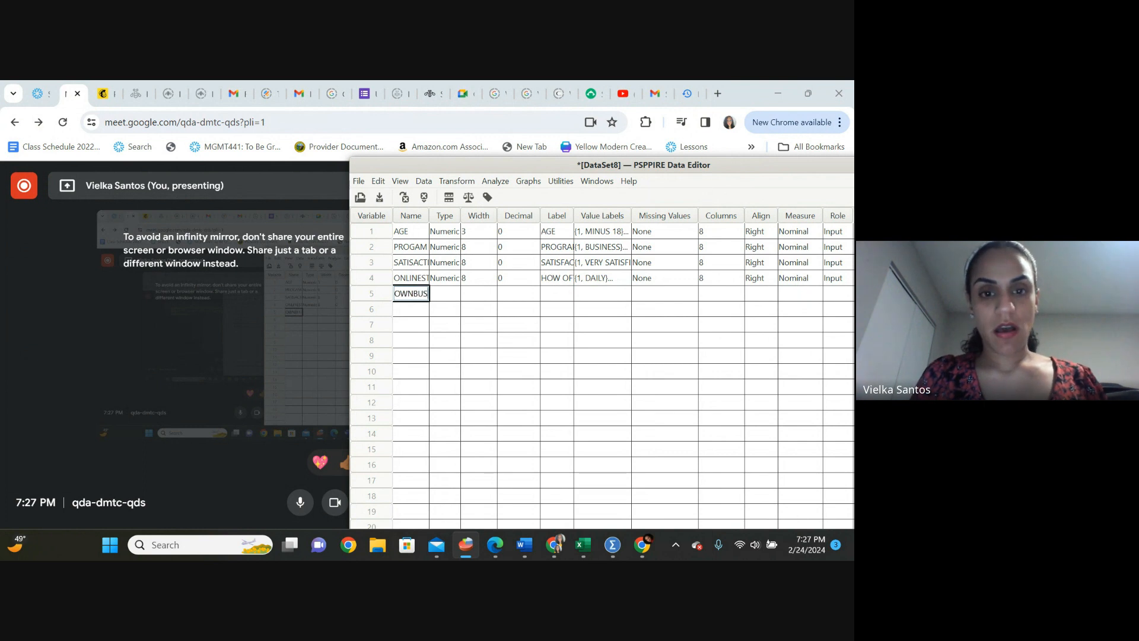
text(INESS)
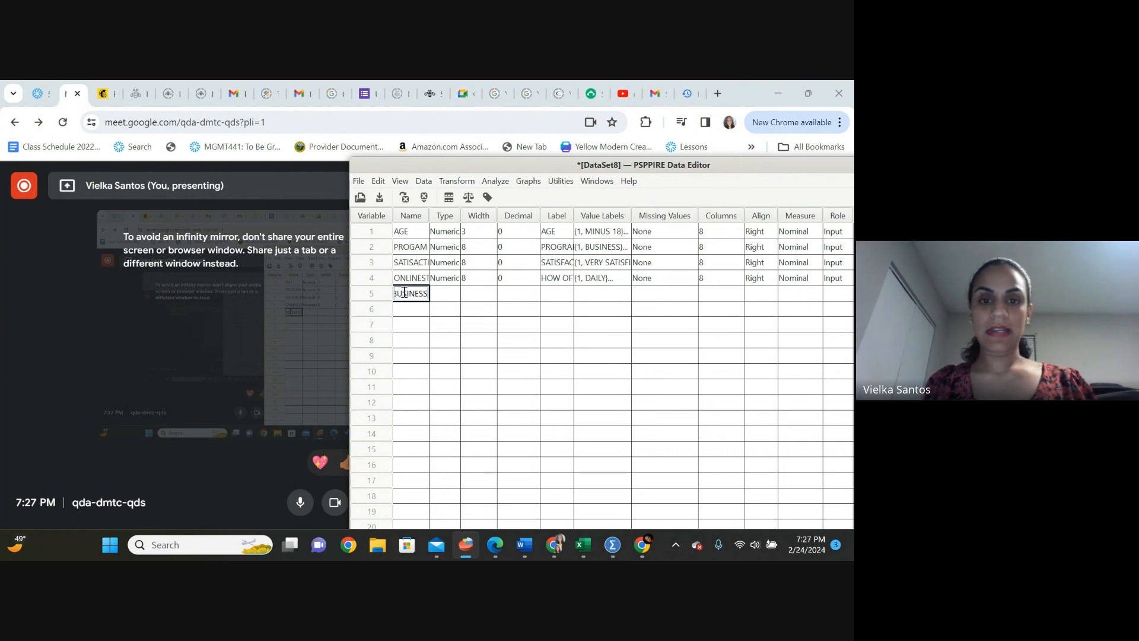
click(439, 297)
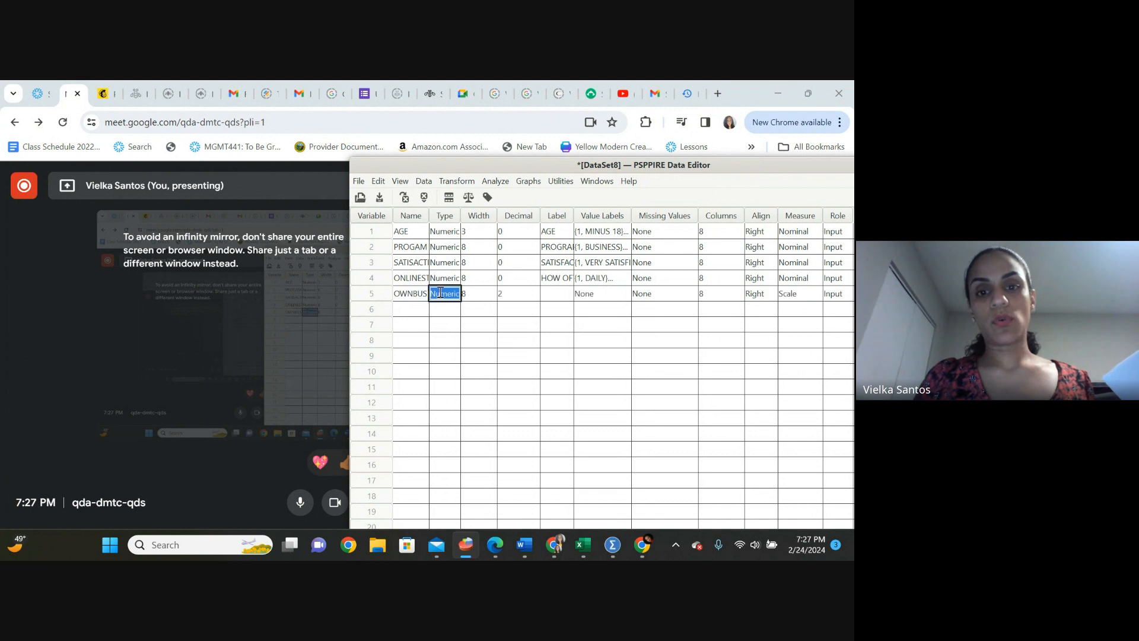
Set the decimals of the OWNBUSINESS variable to 0.
click(509, 294)
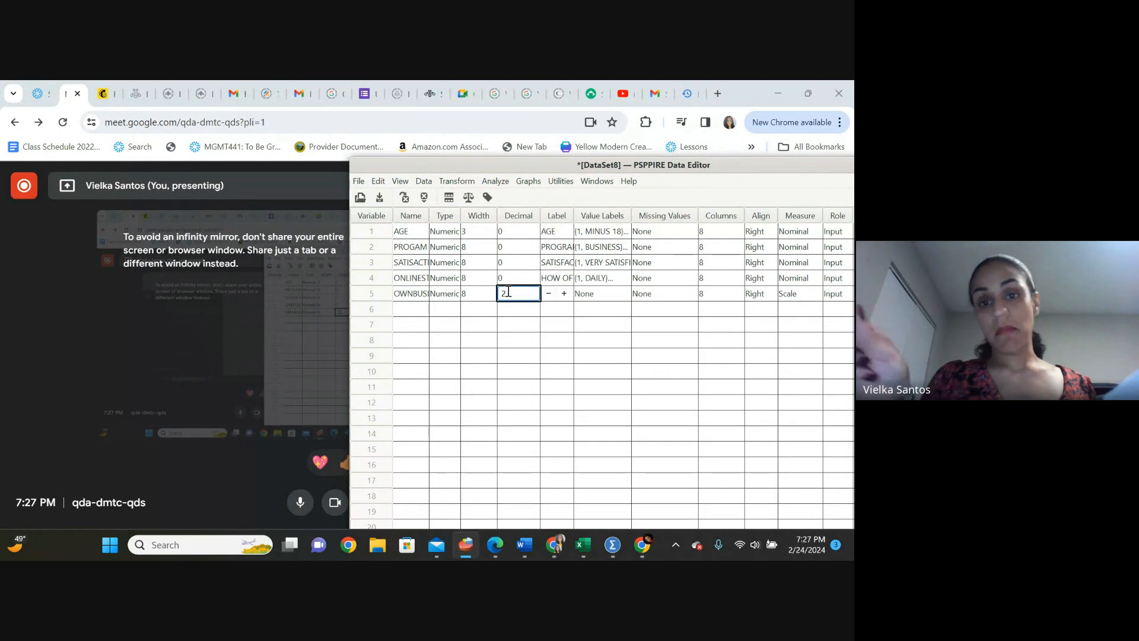
double_click(549, 294)
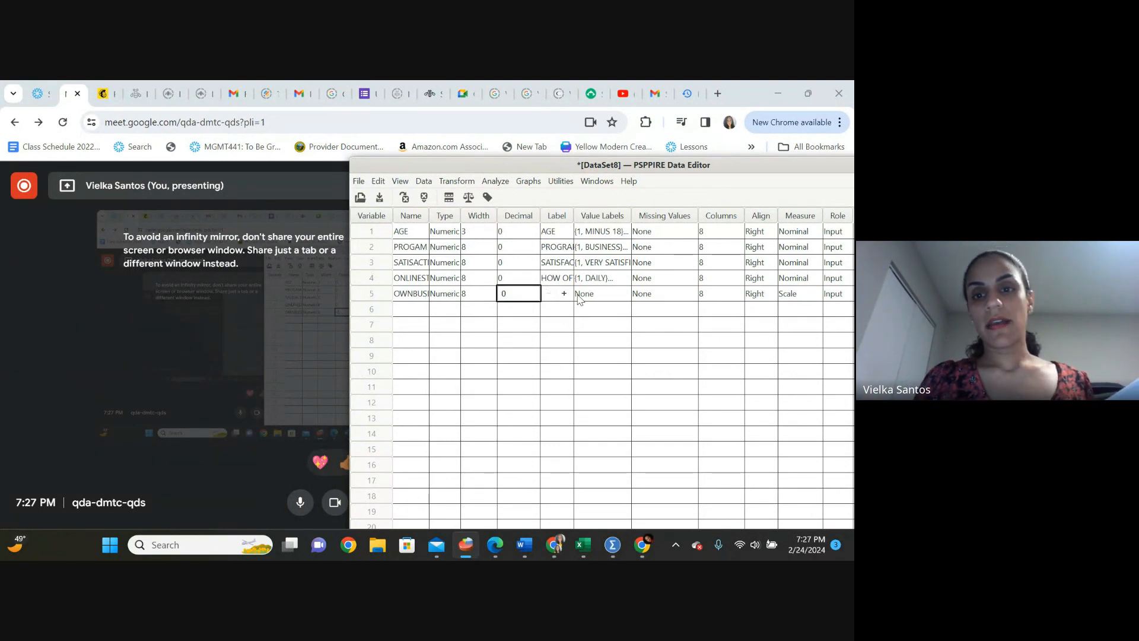
click(577, 294)
Label the OWNBUSINESS variable "DO YOU HAVE OR WANT TO DEVELOP YOUR OWN BUSINESS".
click(553, 293)
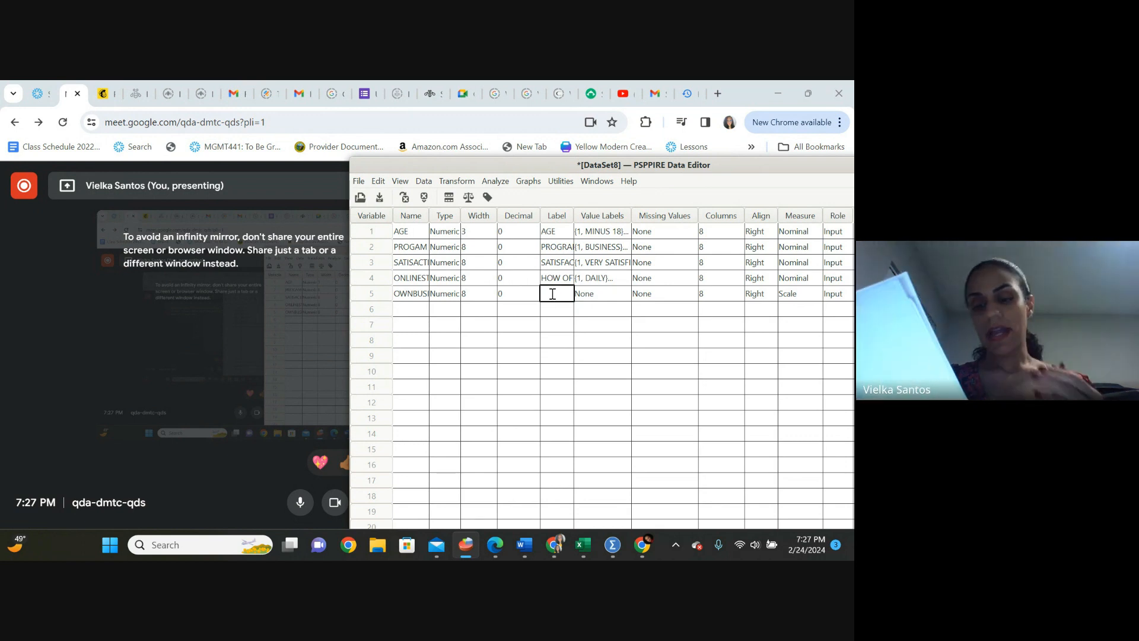
text(D)
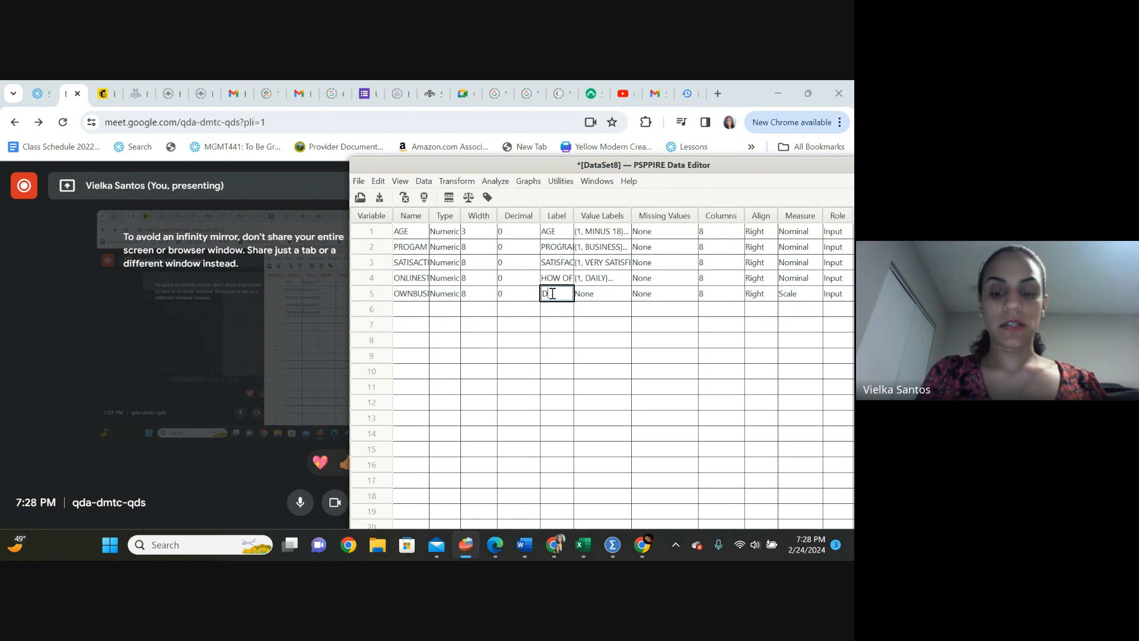
text(O HA)
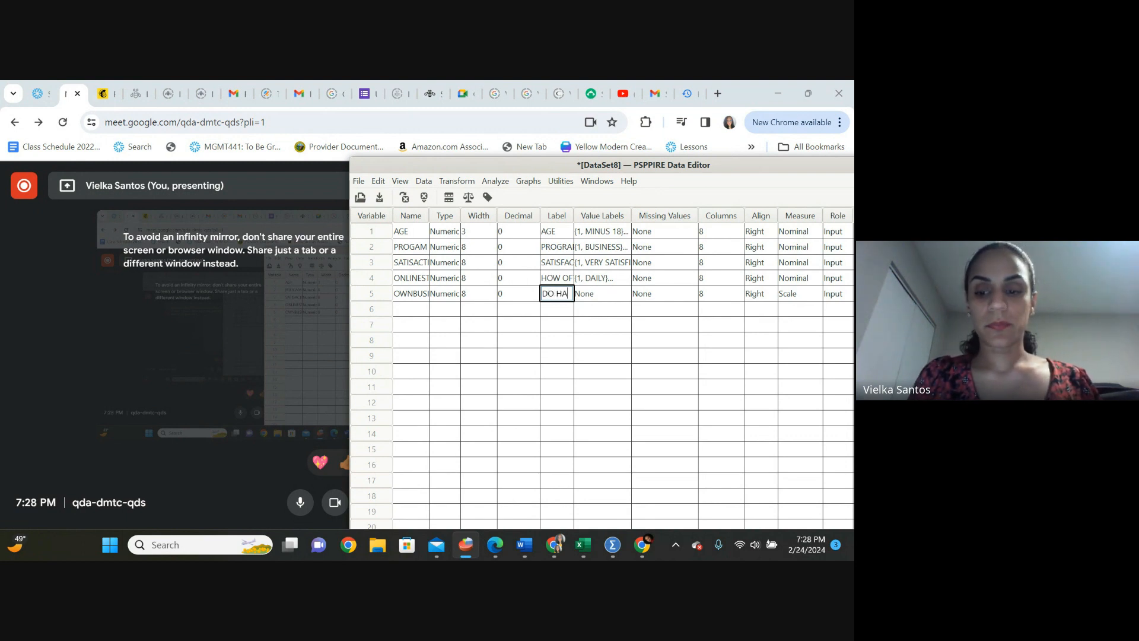
key(BackSpace)
key(BackSpace)
text(YOU)
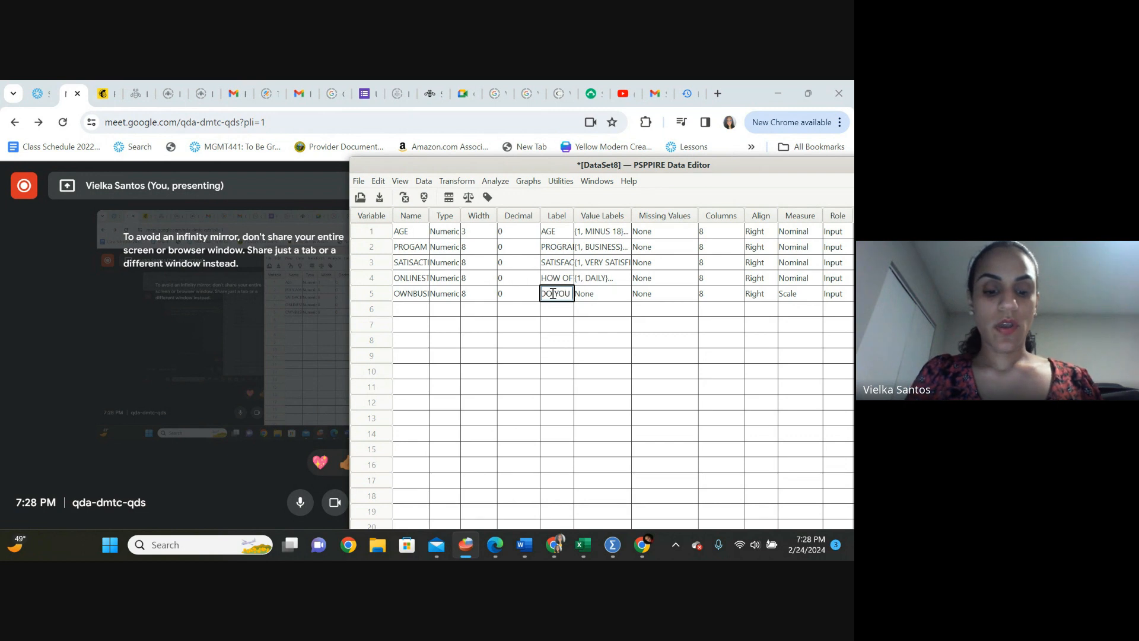
text( HAVE OR WANT)
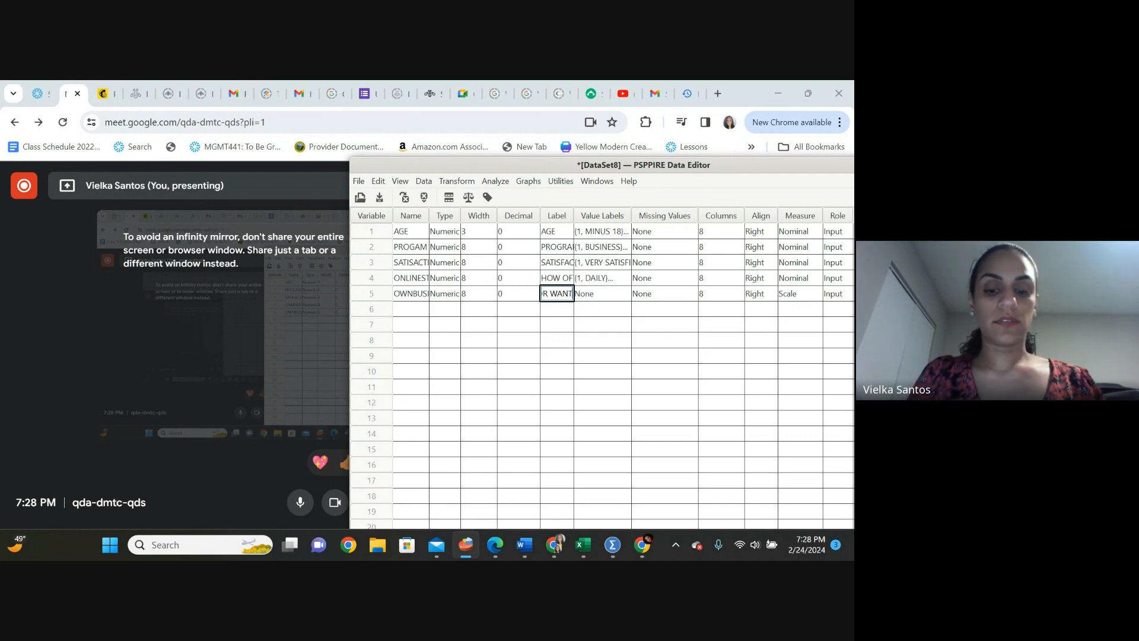
text( TO DEVELOP)
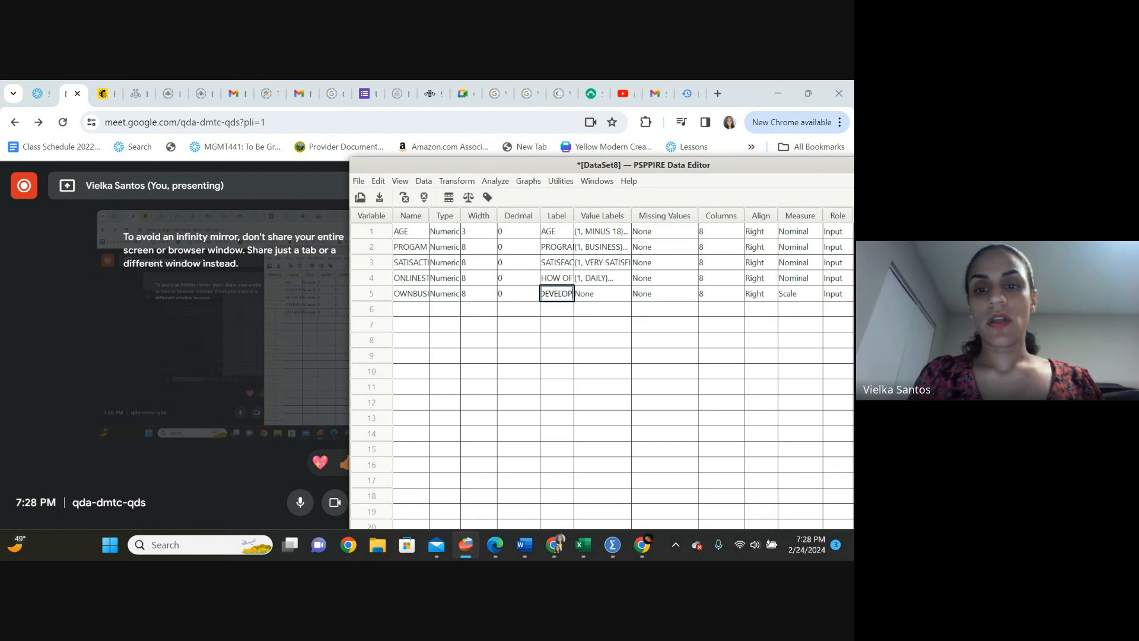
text( YOUR O)
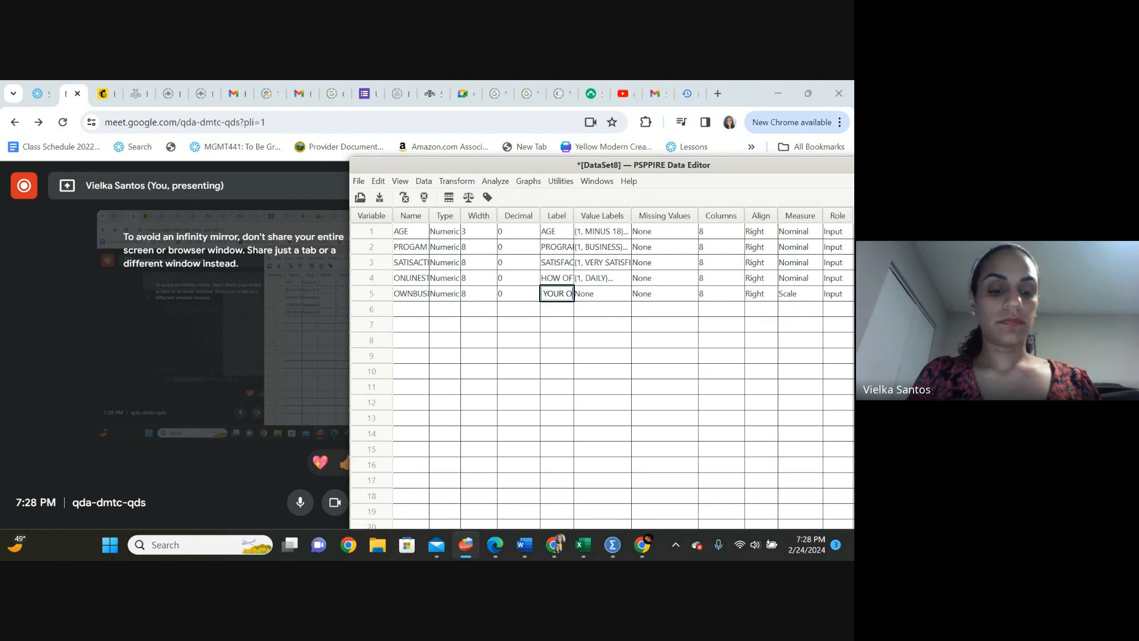
text(WN BUSINES)
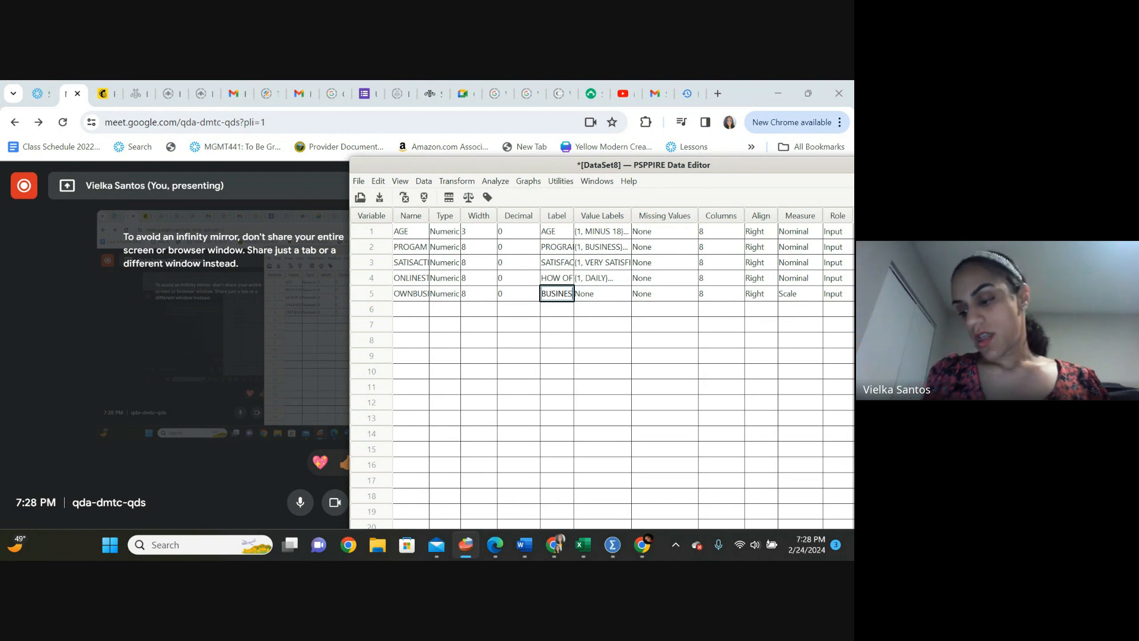
text(S)
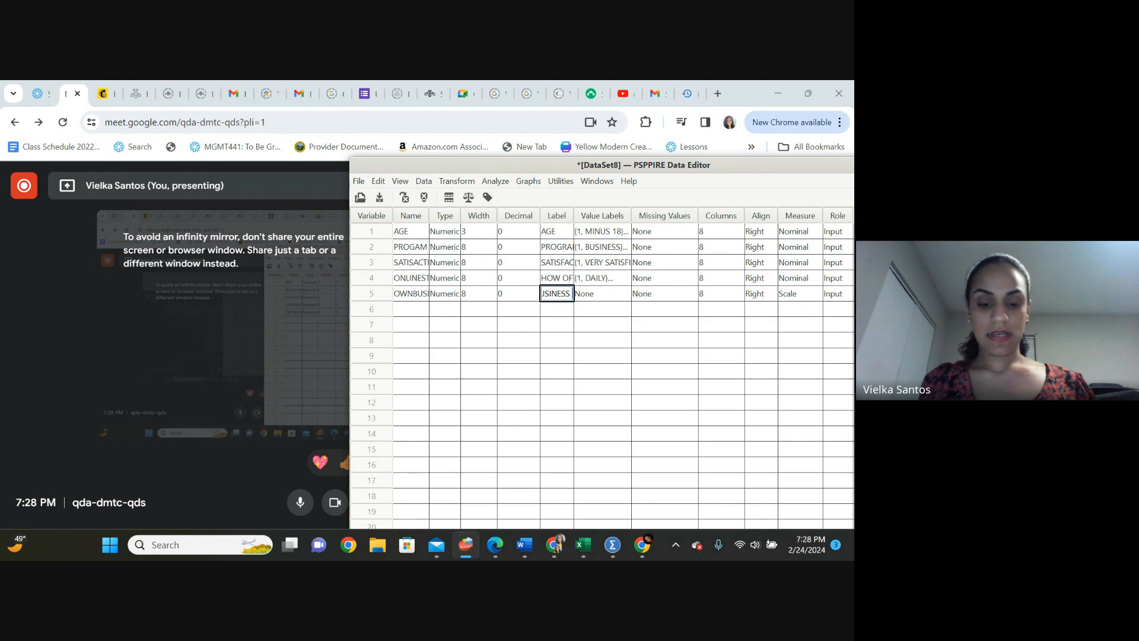
Define the OWNBUSINESS variable's value labels as 1 for YES and 2 for NO, and accept them.
click(598, 294)
click(599, 294)
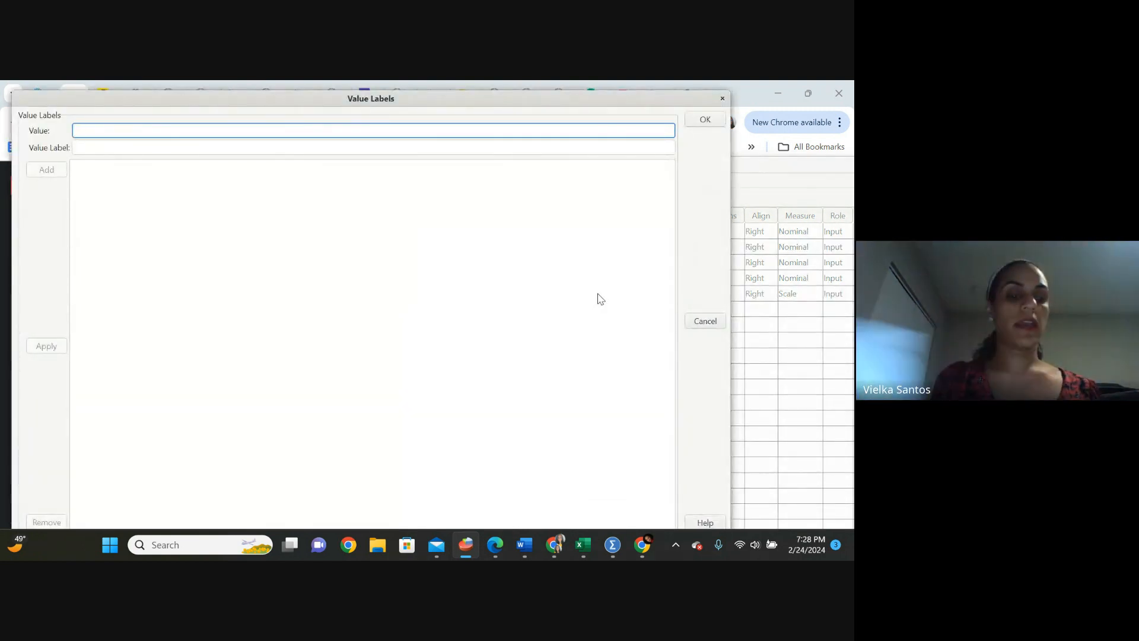
text(1)
key(Tab)
text(YES)
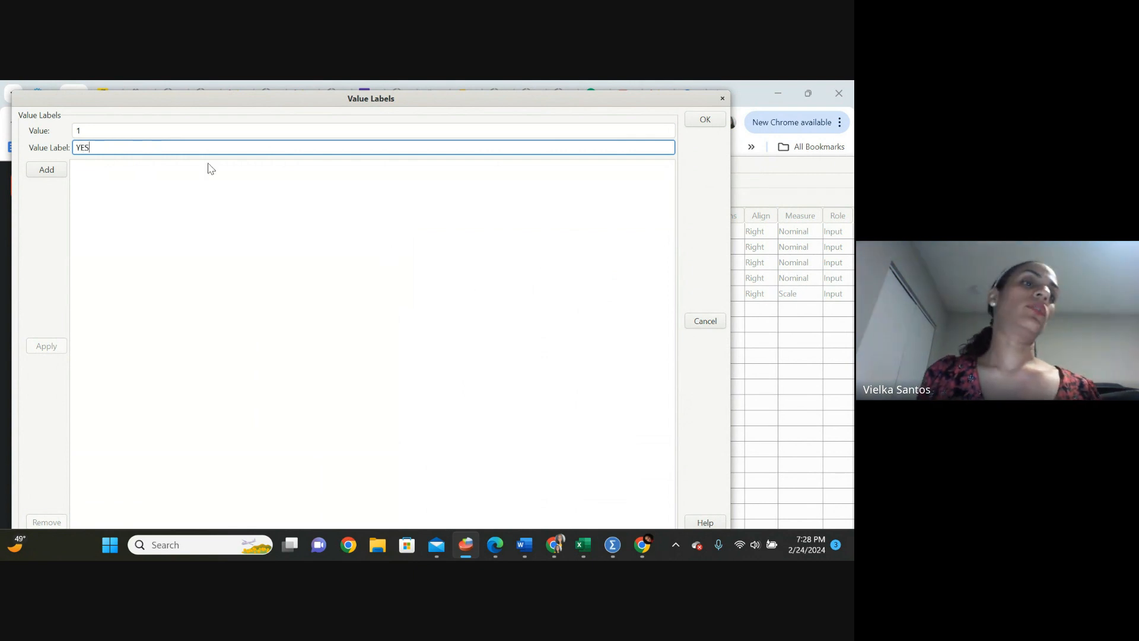
click(34, 169)
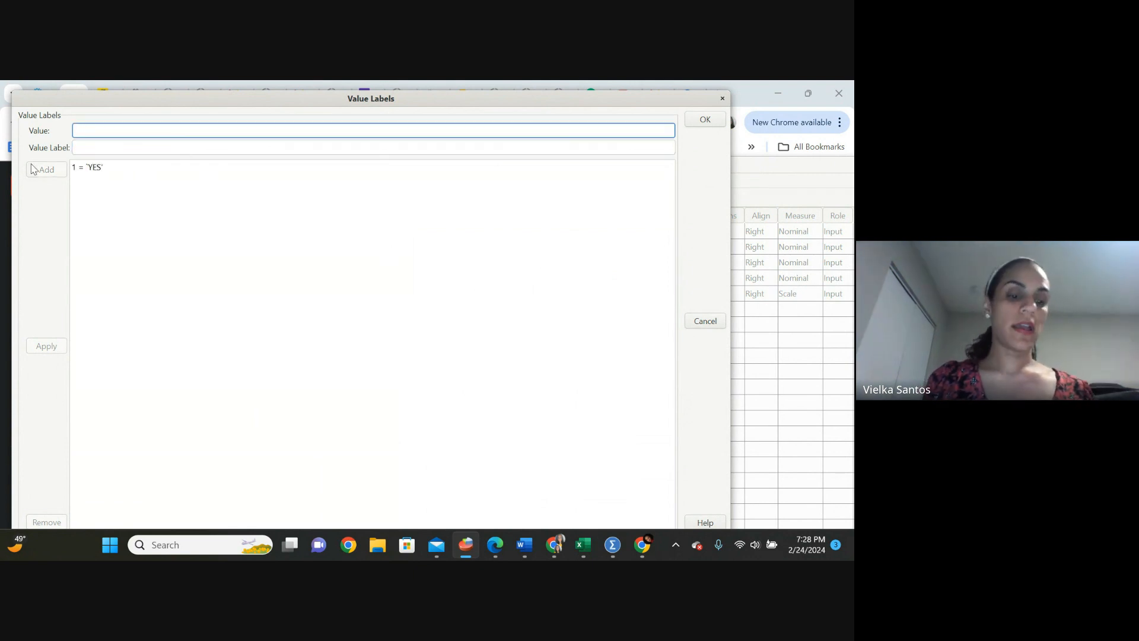
text(2)
key(Tab)
text(NO)
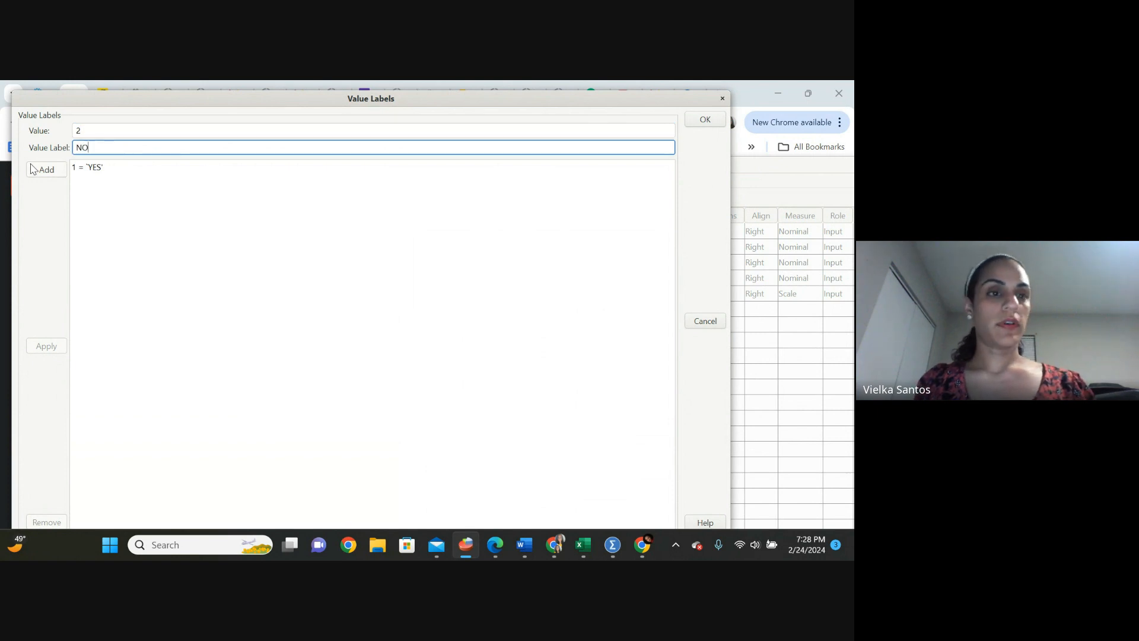
click(33, 169)
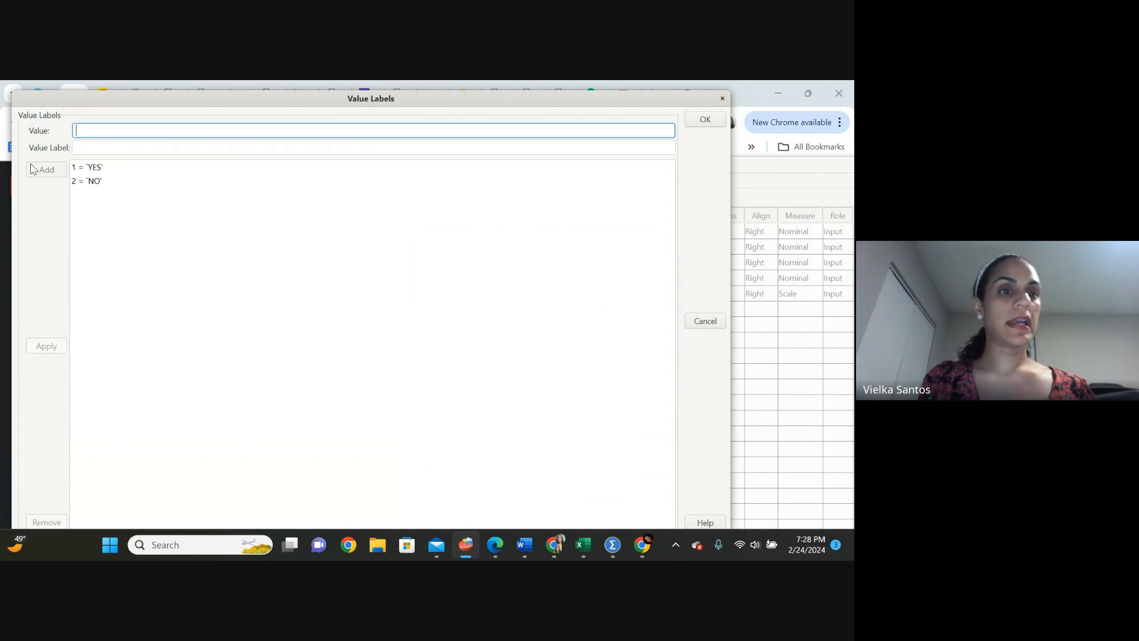
click(719, 126)
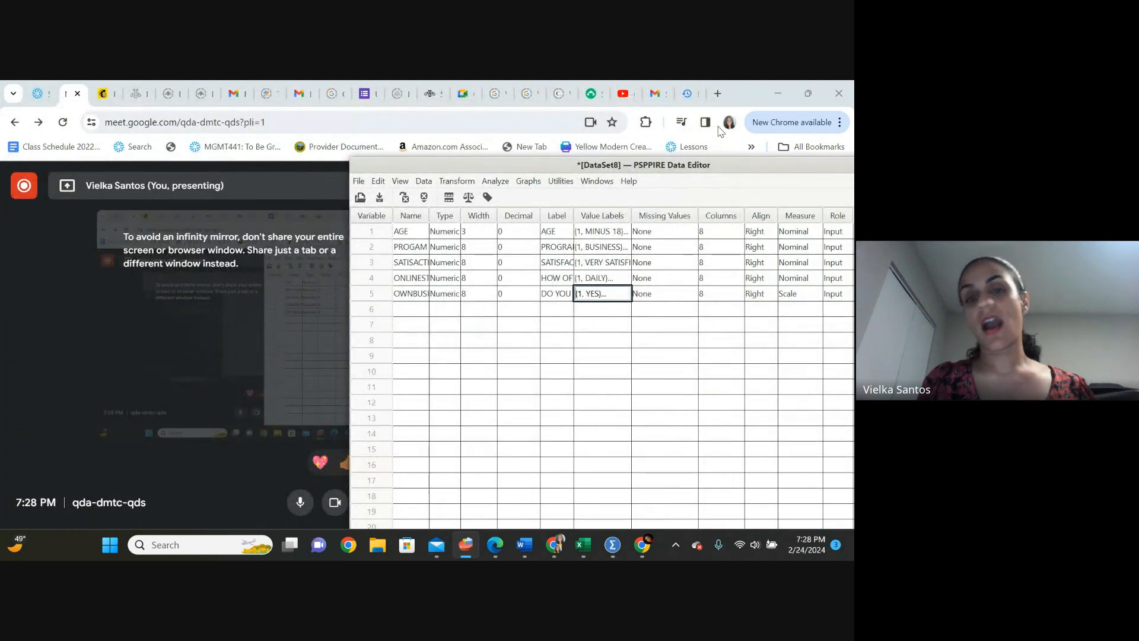
Create a sixth variable named KINDBUSINESS in the first empty row below OWNBUSINESS and set its decimals to 0.
click(414, 309)
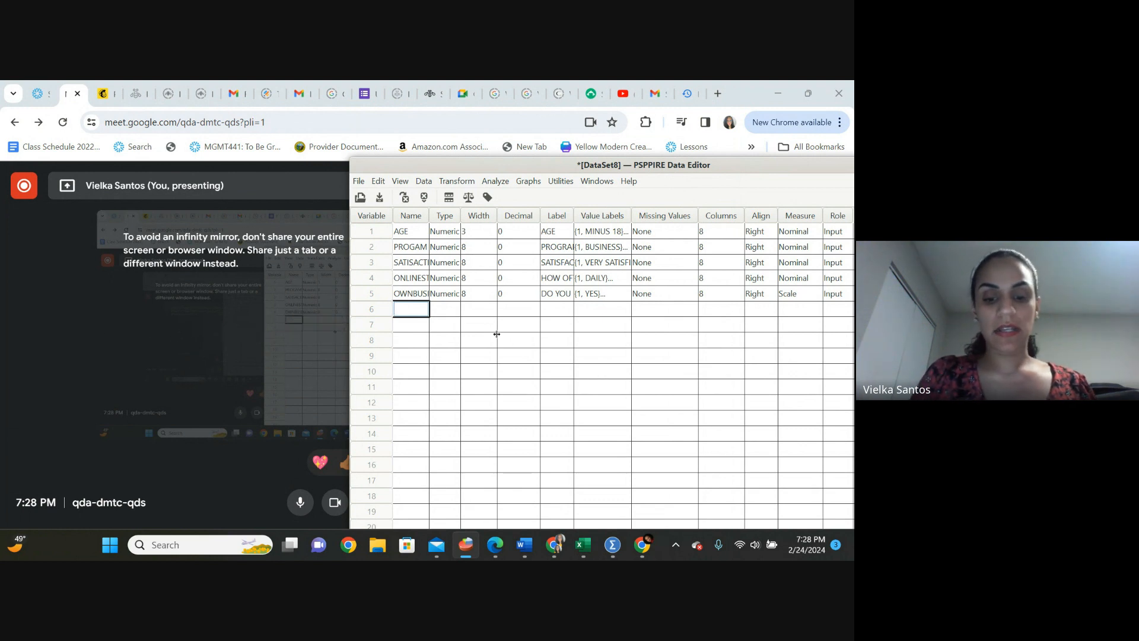
text(DBUSI)
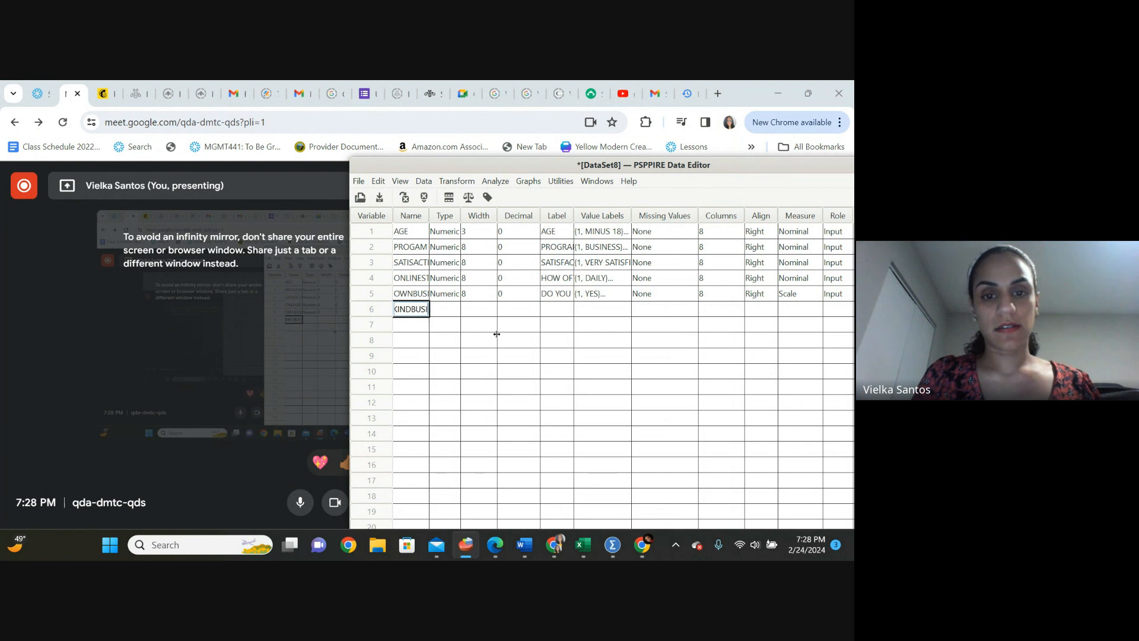
text(NESS)
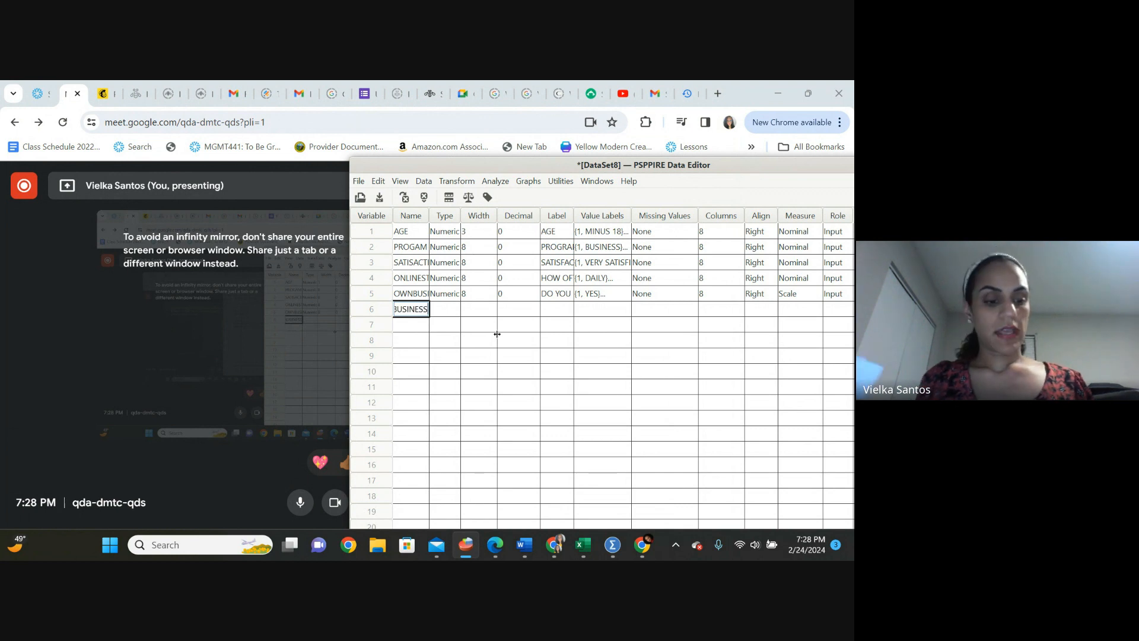
key(Tab)
key(Tab)
key(Tab)
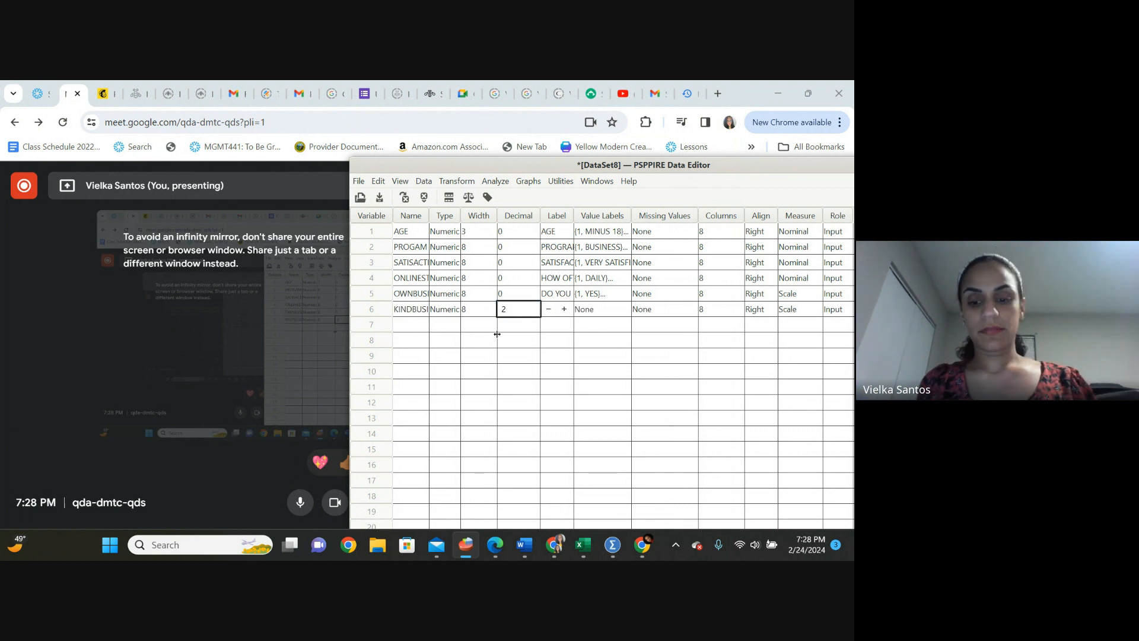
text(0)
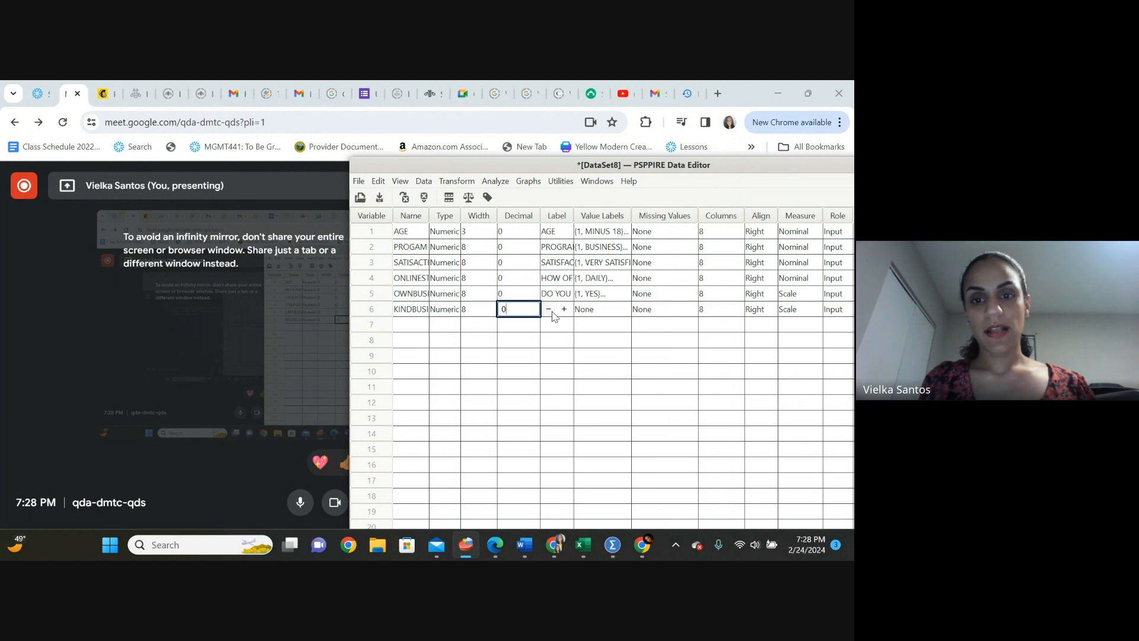
click(596, 313)
Label the KINDBUSINESS variable "WHAT KIND OF BUSINESS YOU ARE NOW OR INTERESTED IN".
click(558, 312)
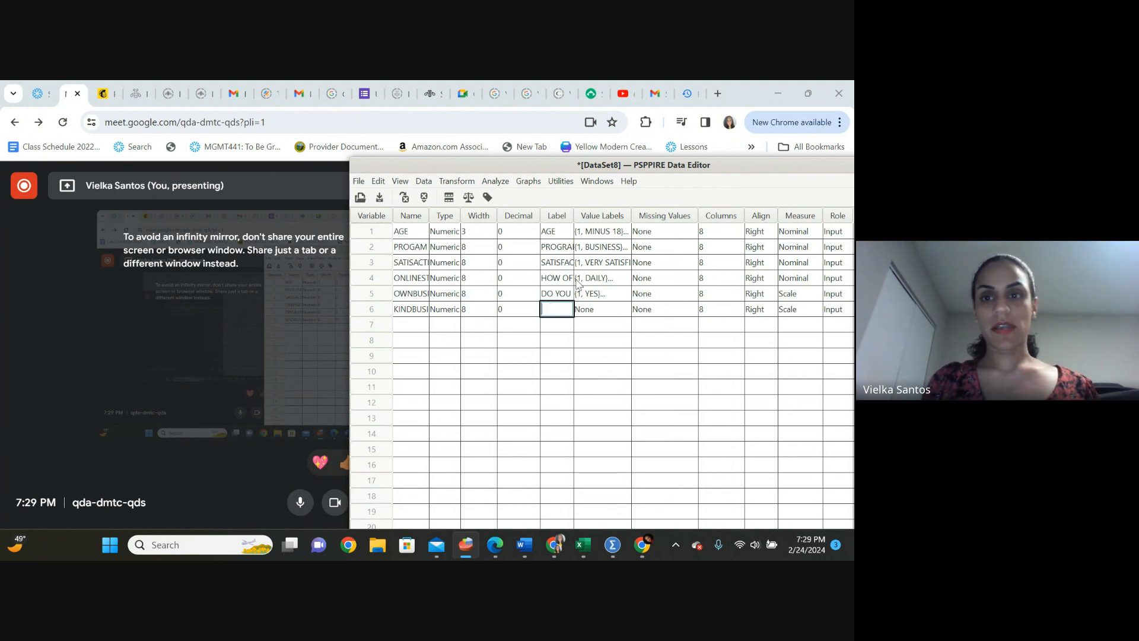
drag(749, 165, 521, 149)
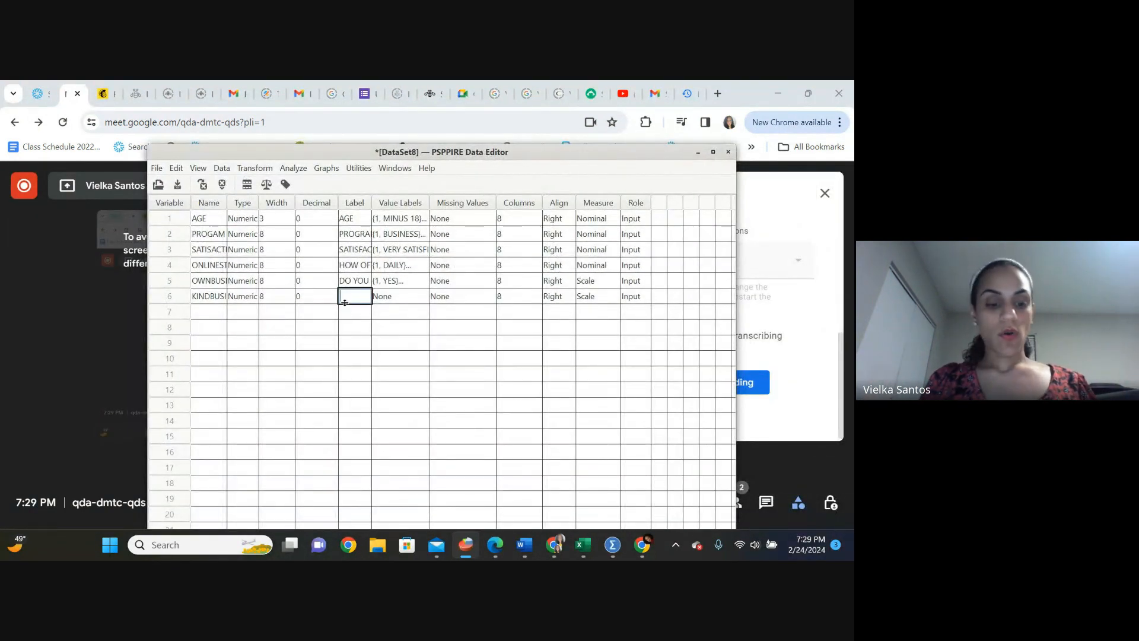
text(WHA)
text(T KIND O)
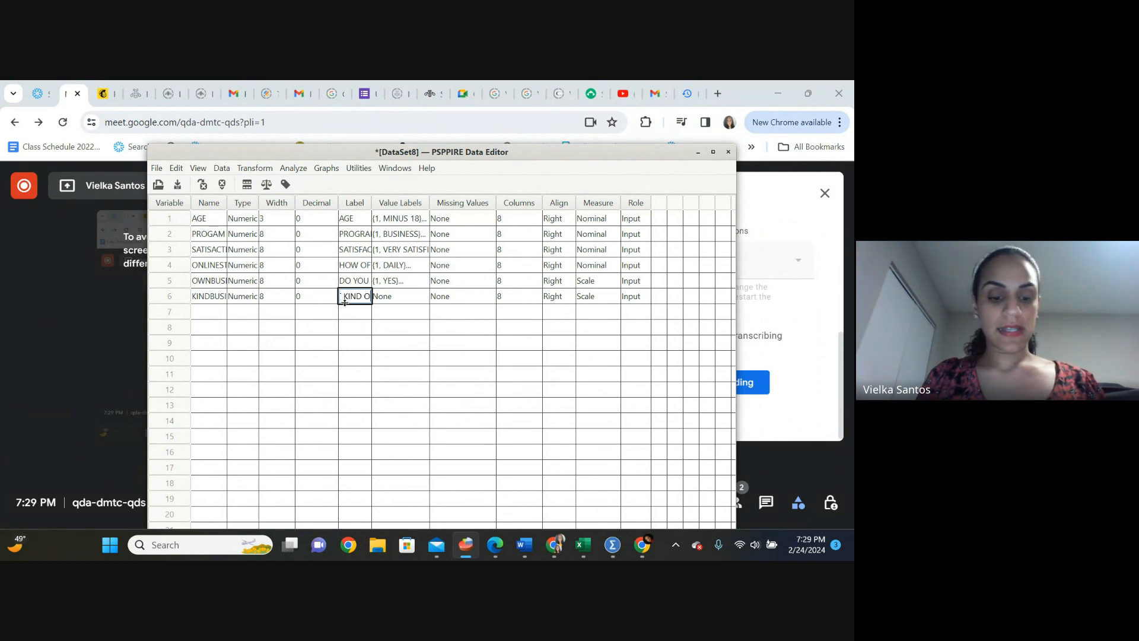
text(F BUSINESS)
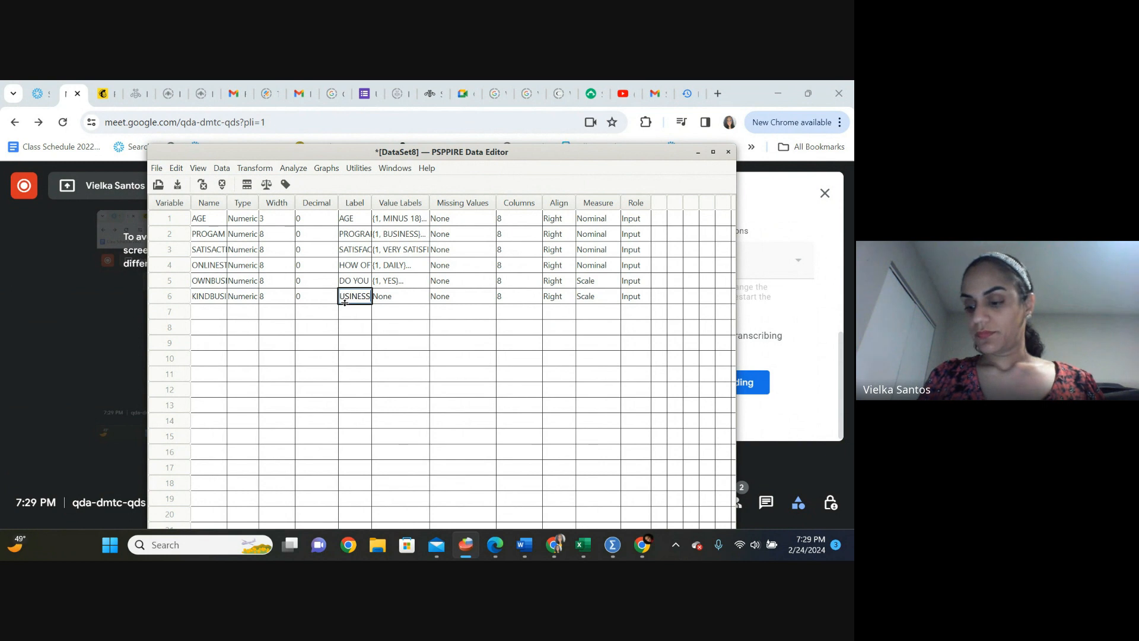
text( A)
key(BackSpace)
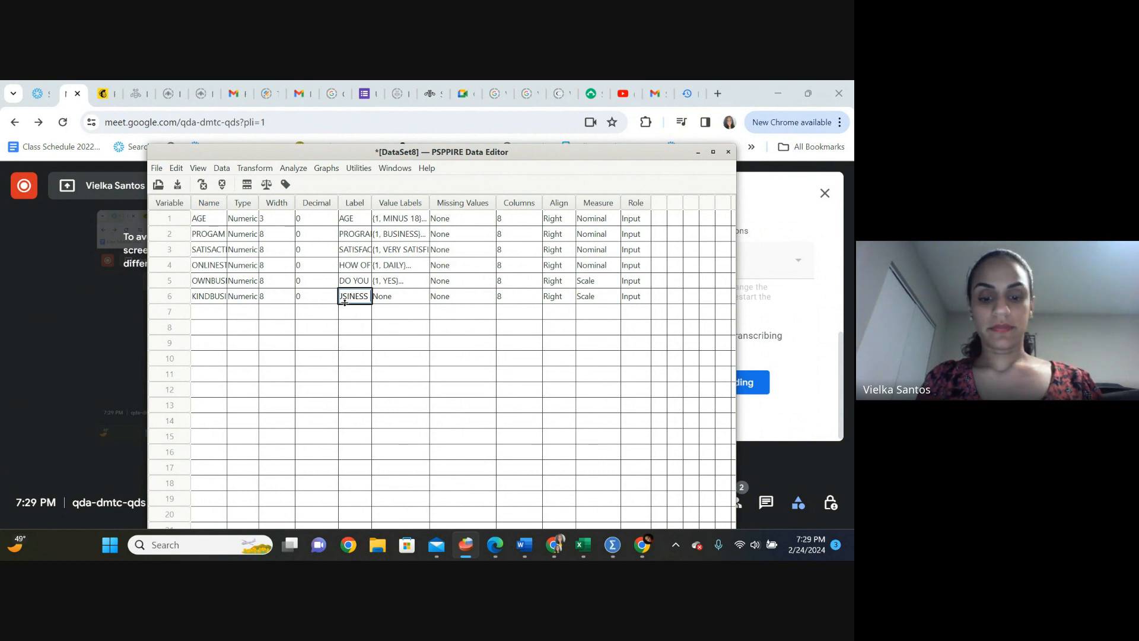
text(YOU)
text( ARE NOW)
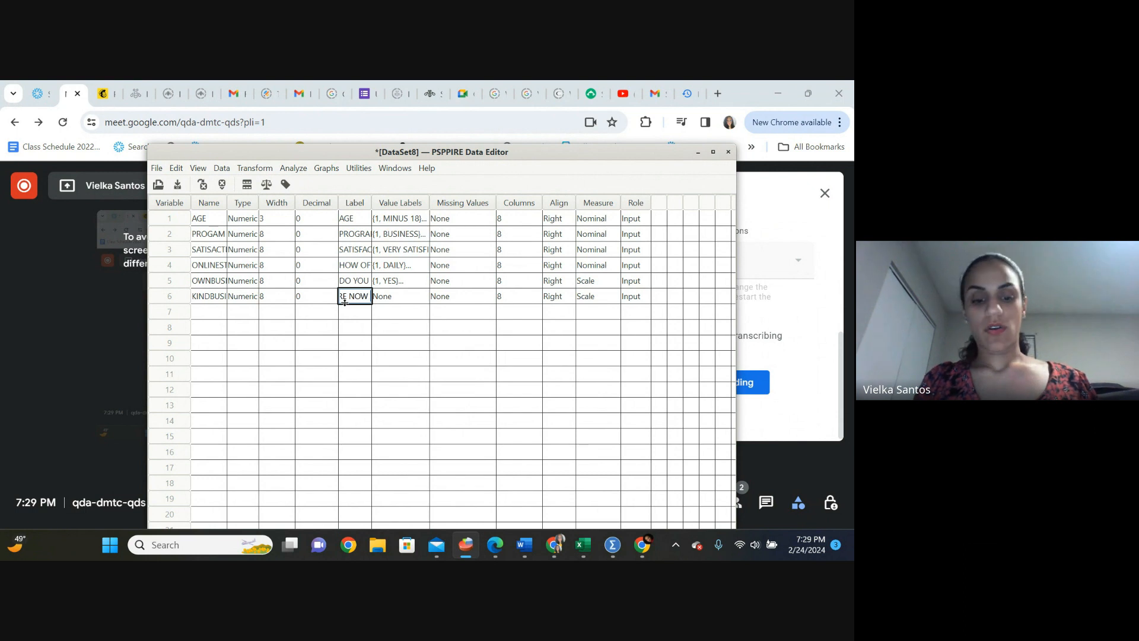
text( OR INTERE)
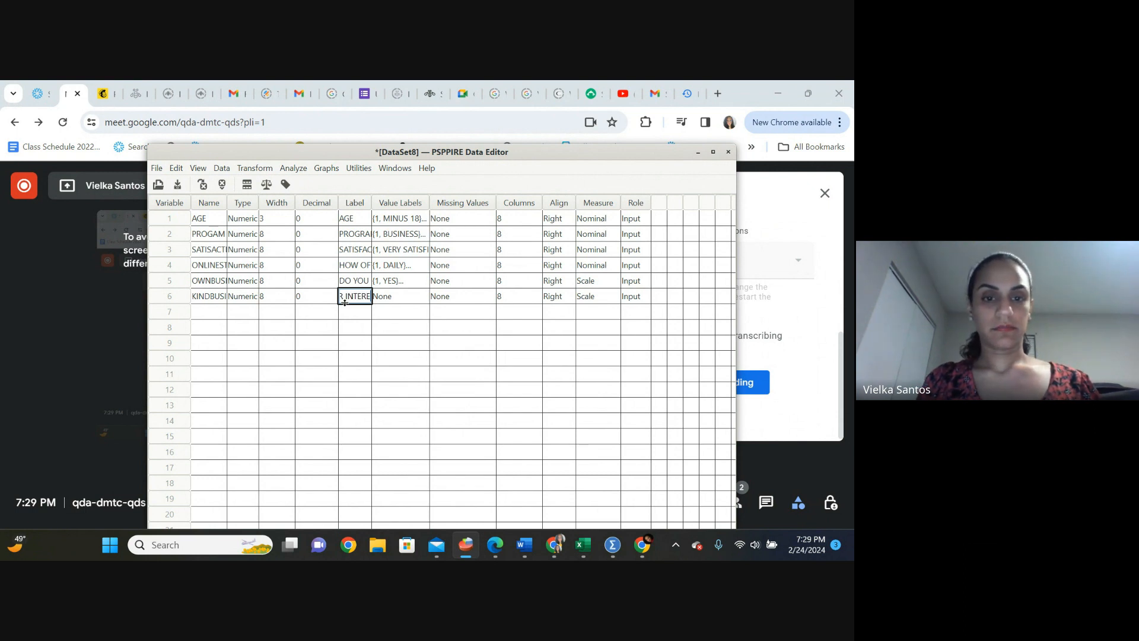
text(STED)
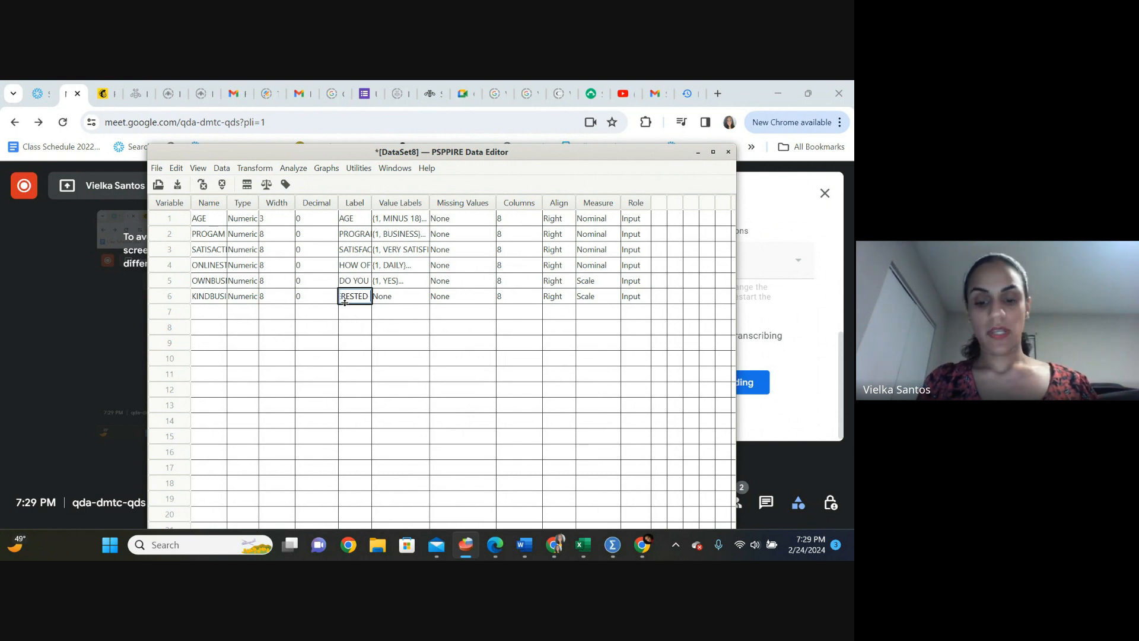
text( IN)
Start the KINDBUSINESS variable's value labels by adding value 1 with the label RETAIL.
click(419, 300)
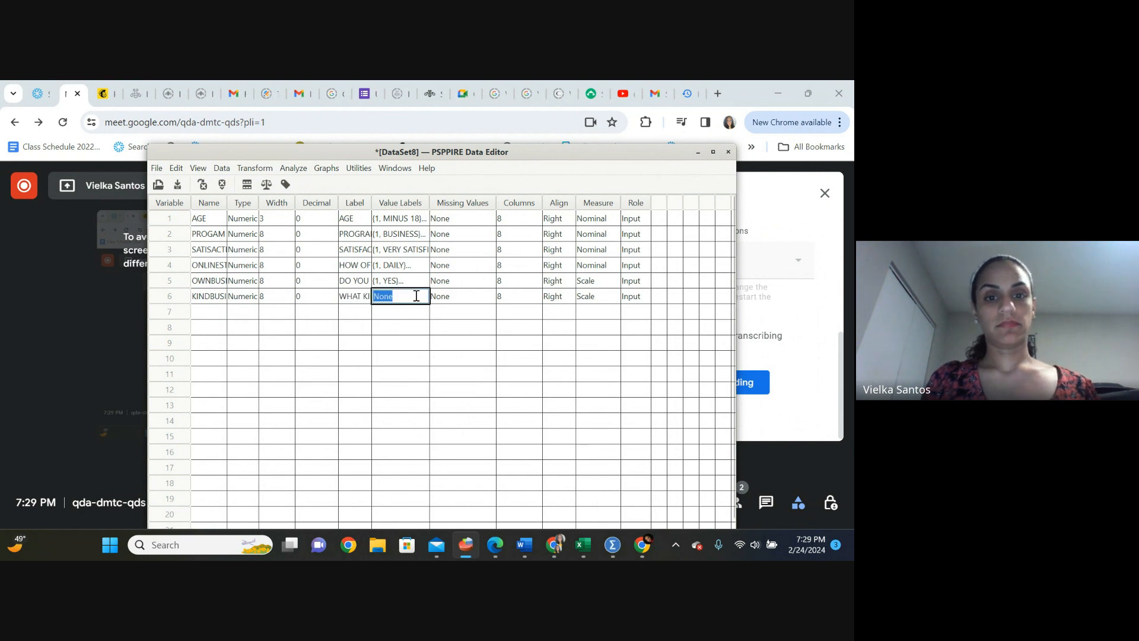
click(420, 299)
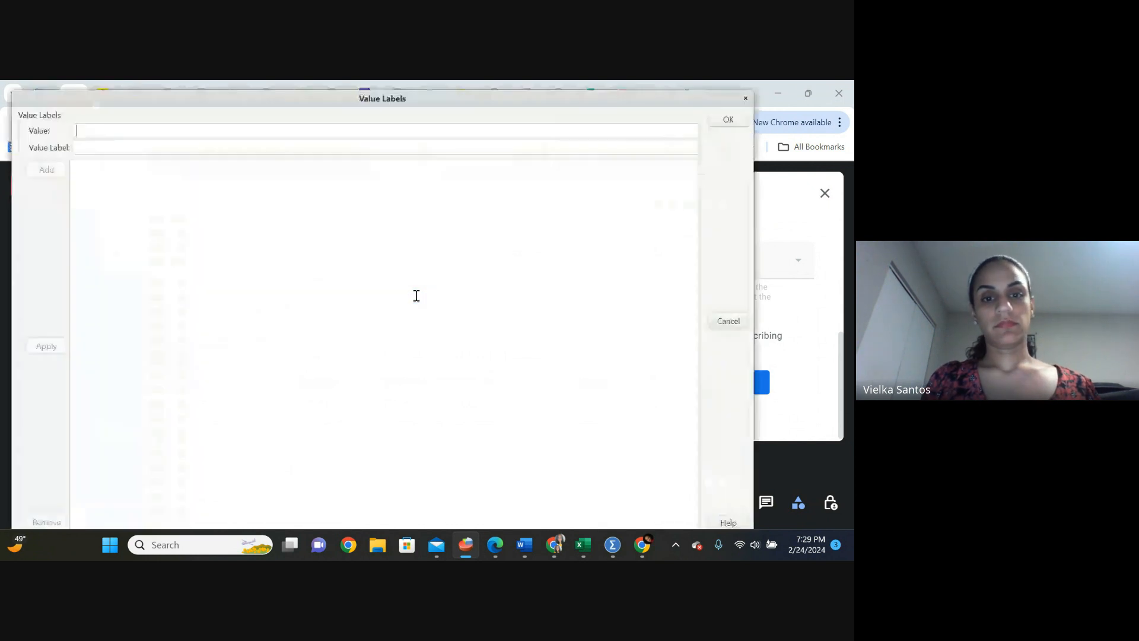
click(165, 126)
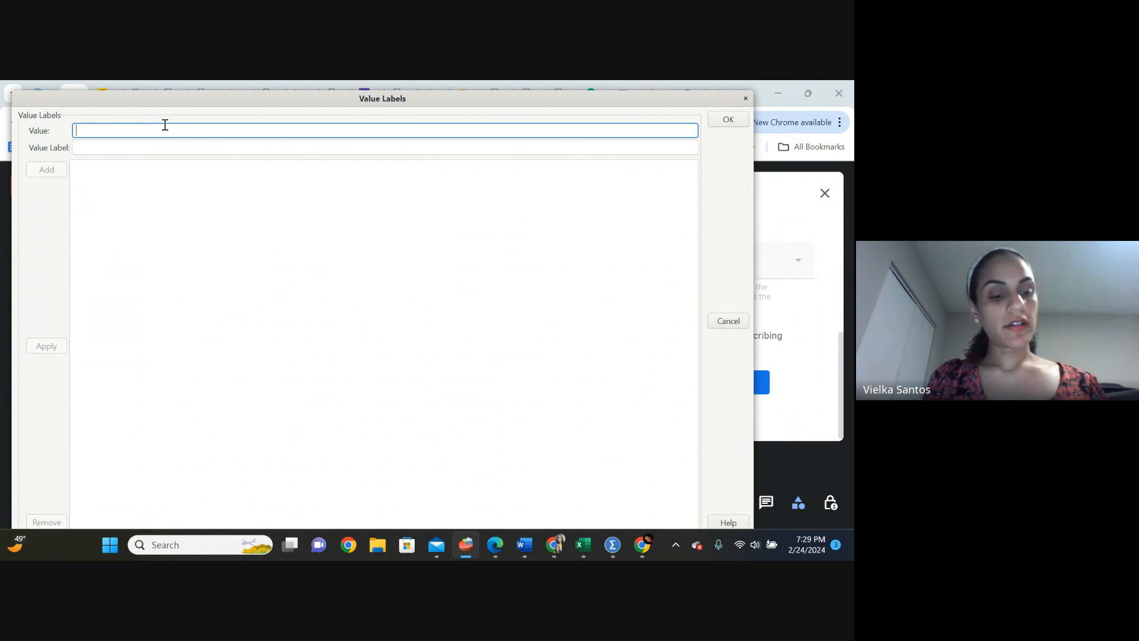
text(1)
key(Tab)
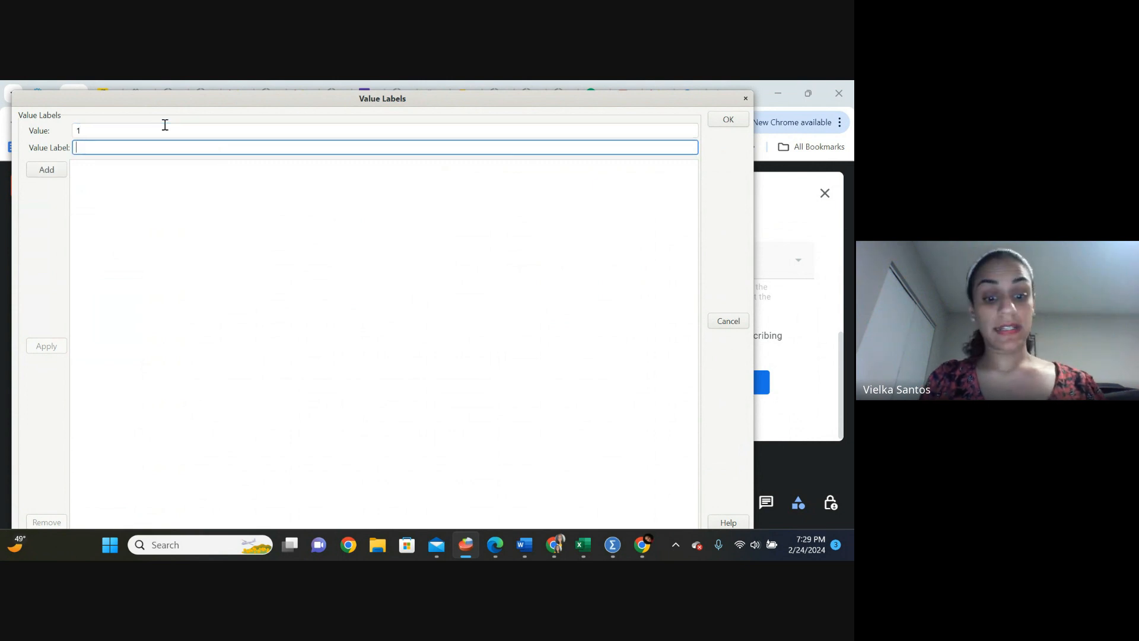
text(RETAIL)
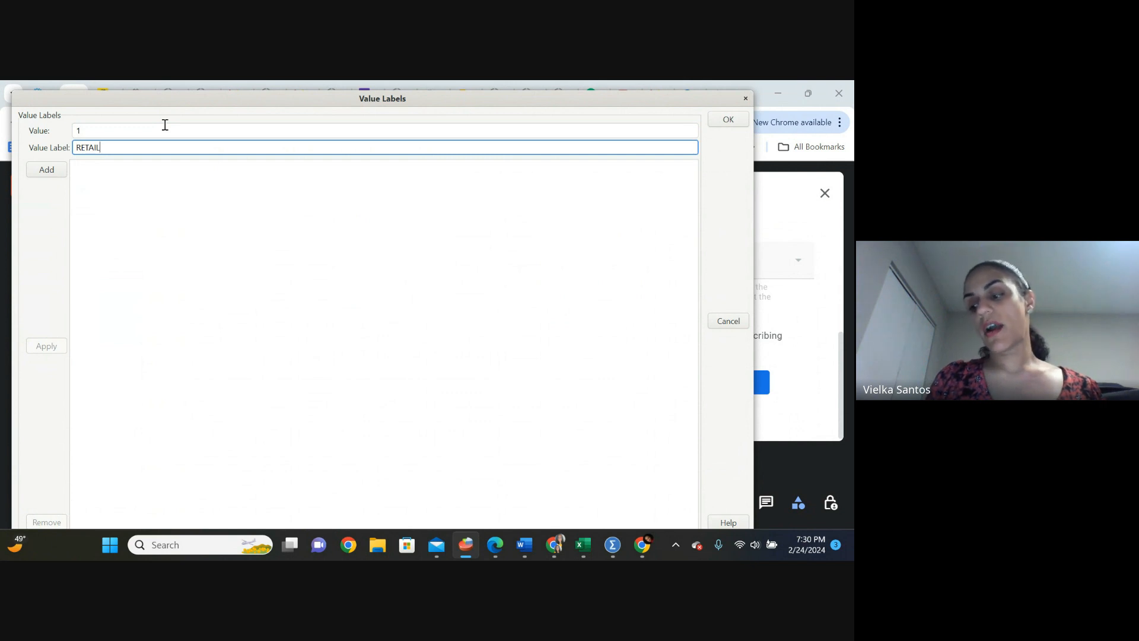
click(47, 170)
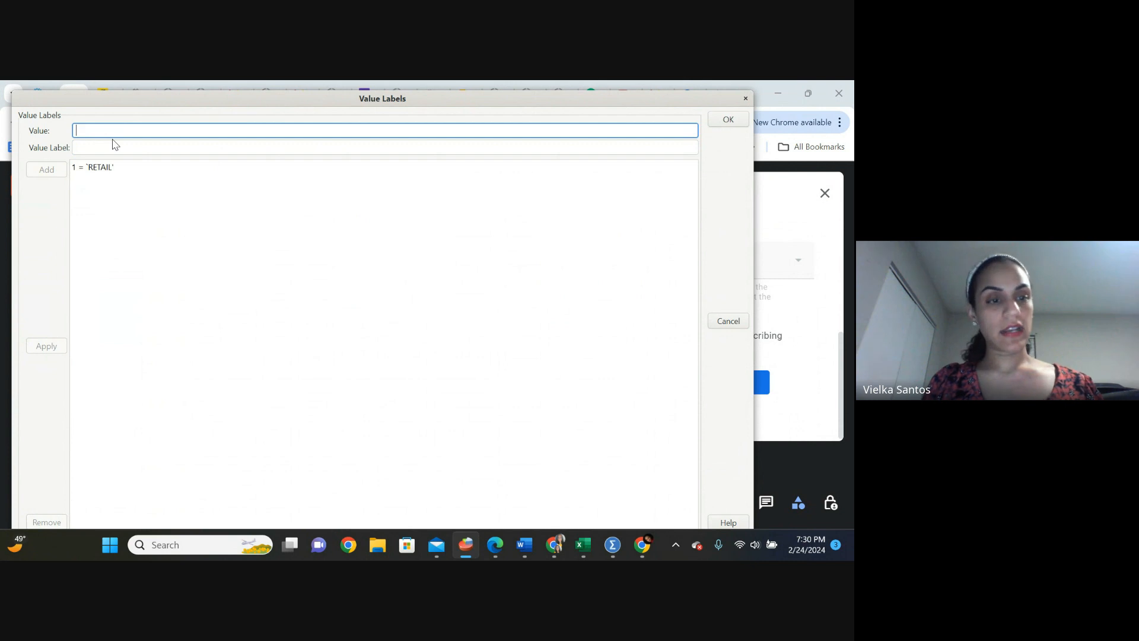
Add value 2 as SERVICES and value 3 as ONLINE to the KINDBUSINESS variable's value labels.
text(2)
key(Tab)
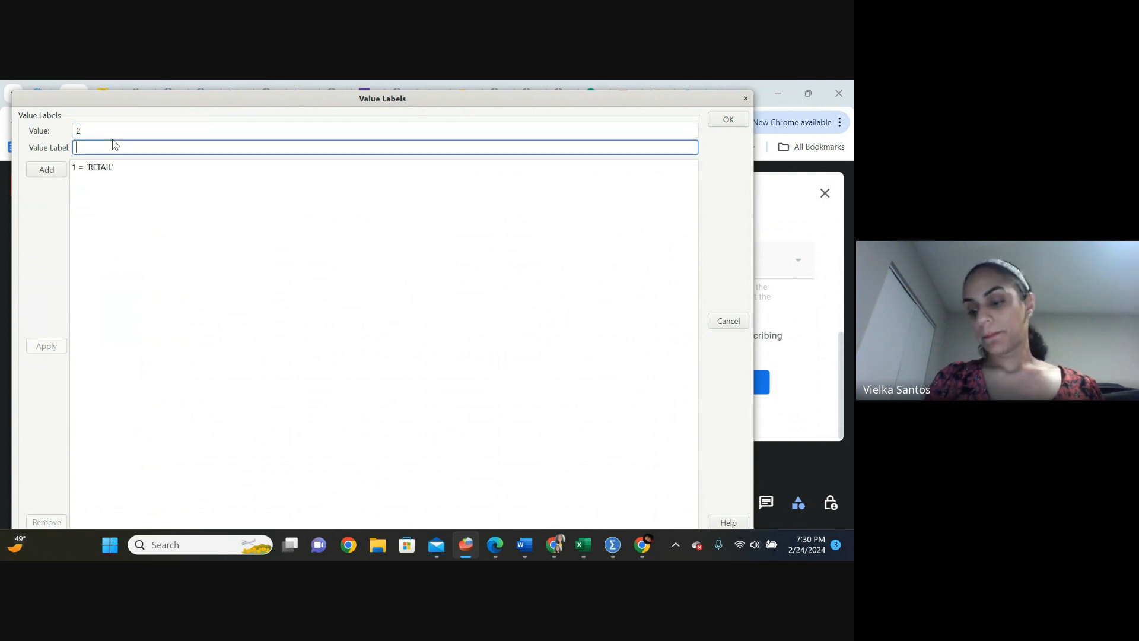
text(SERVICES)
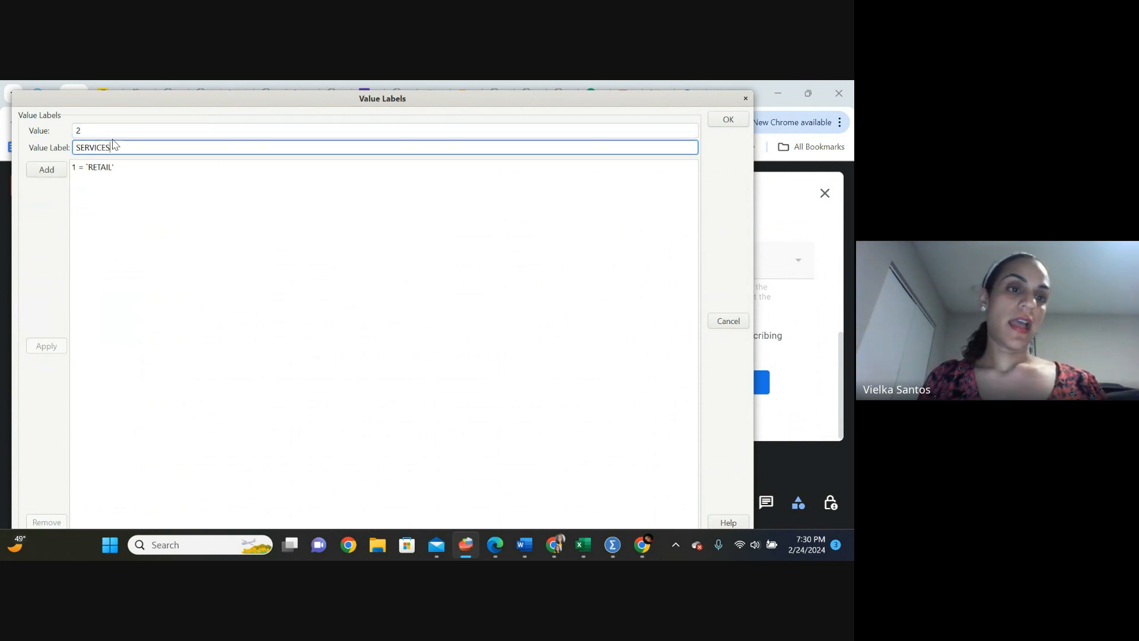
click(40, 172)
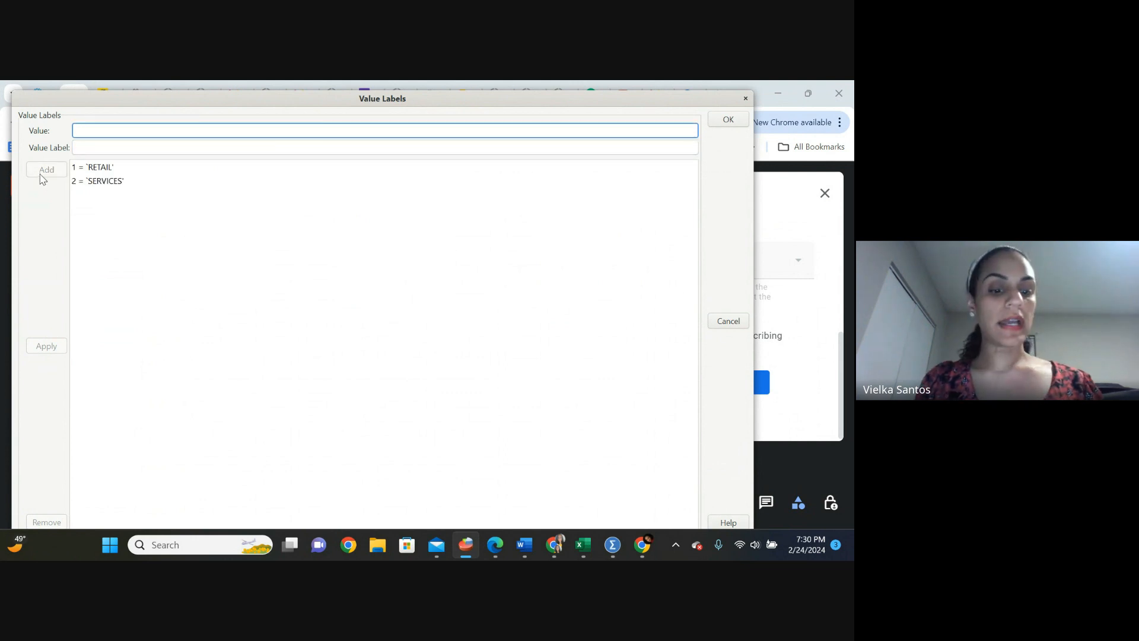
text(3)
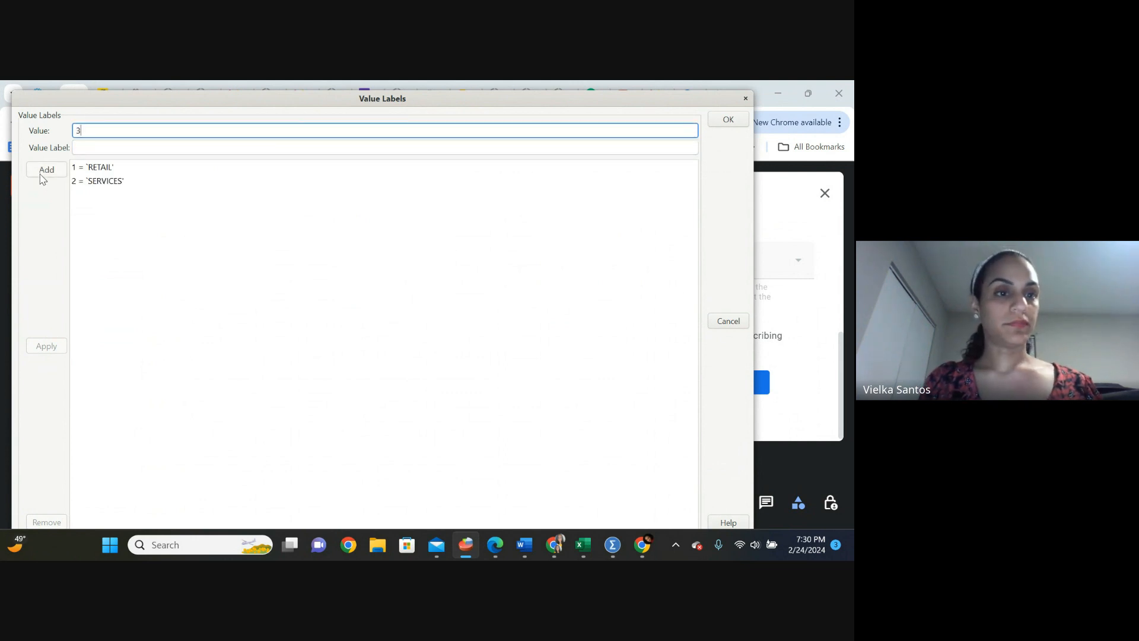
click(81, 146)
text(ONLI)
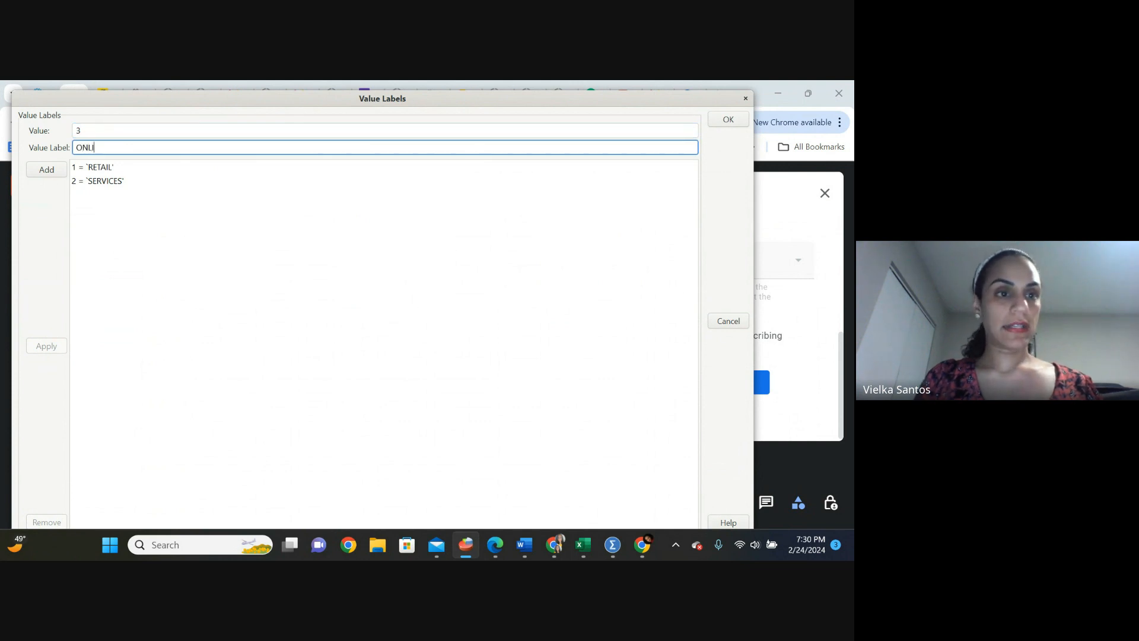
text(NEE)
key(BackSpace)
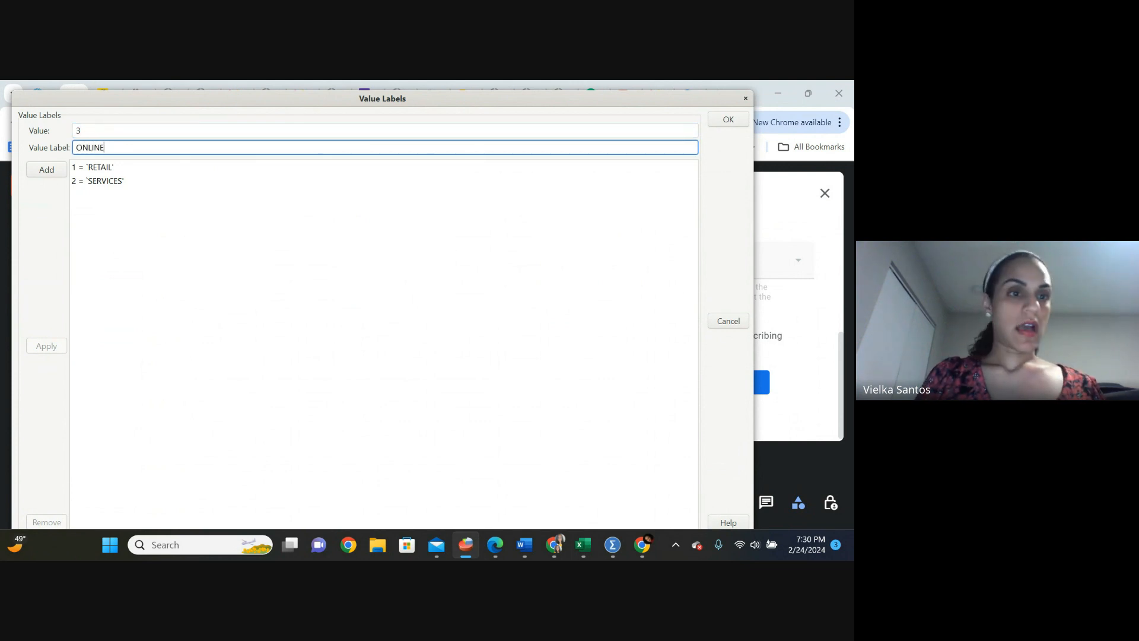
click(44, 170)
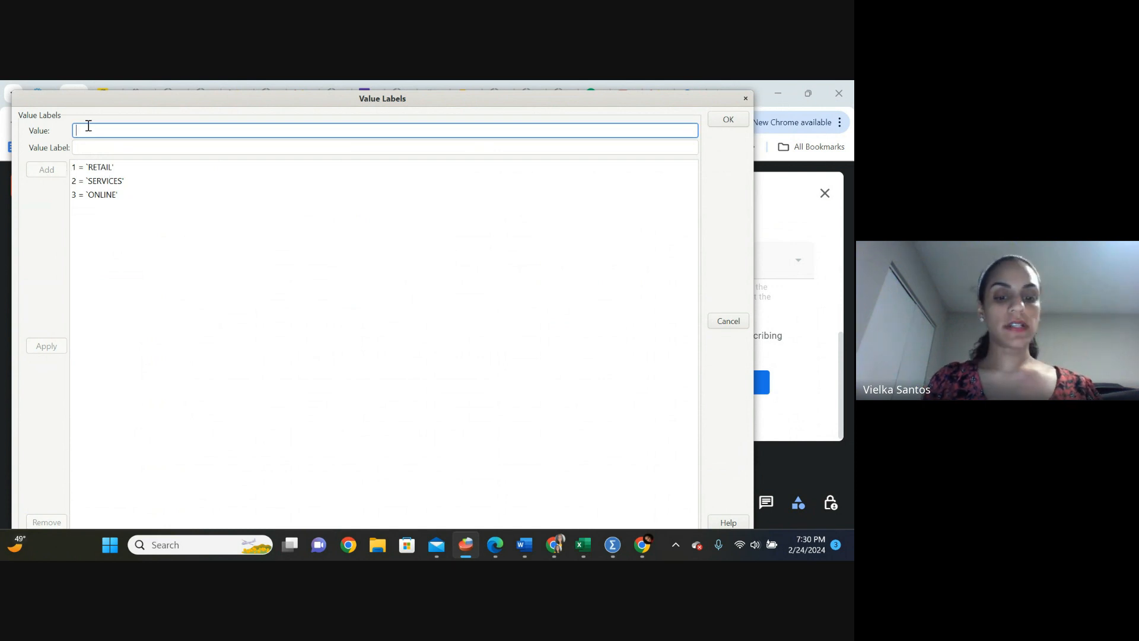
Add value 4 with the label OTHER to the KINDBUSINESS variable and accept its value labels.
text(4)
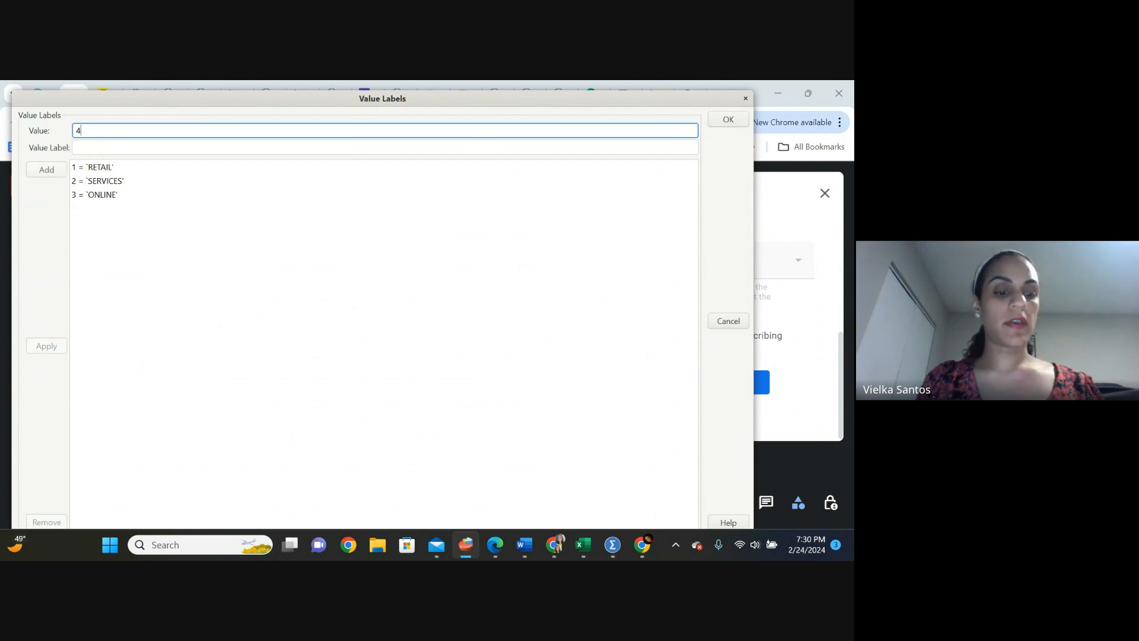
click(82, 146)
text(OTHER)
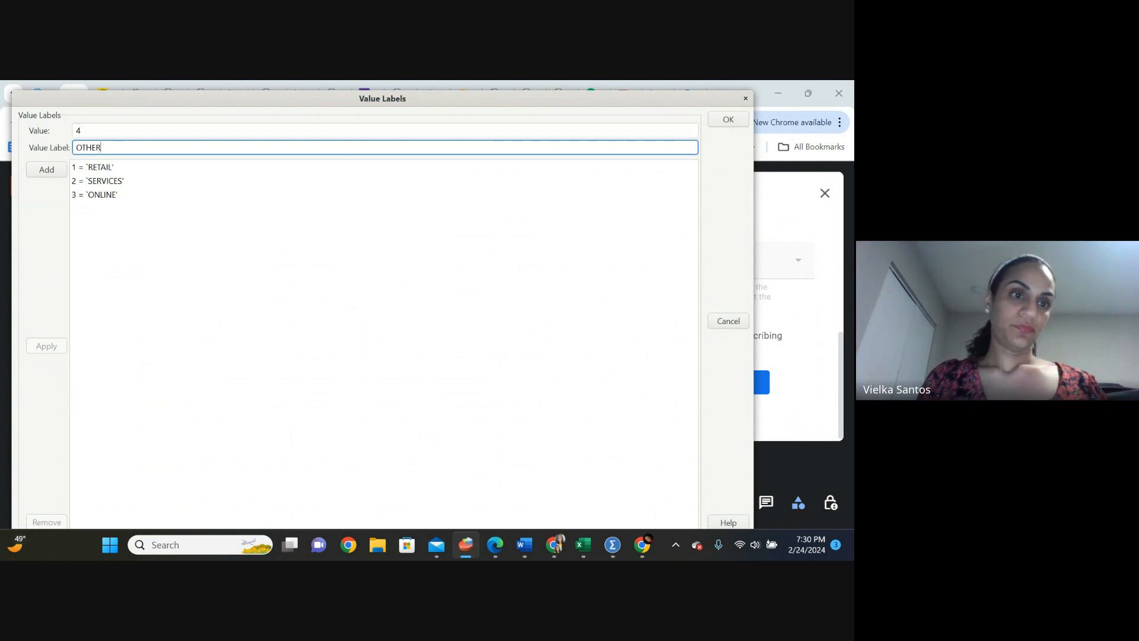
click(51, 172)
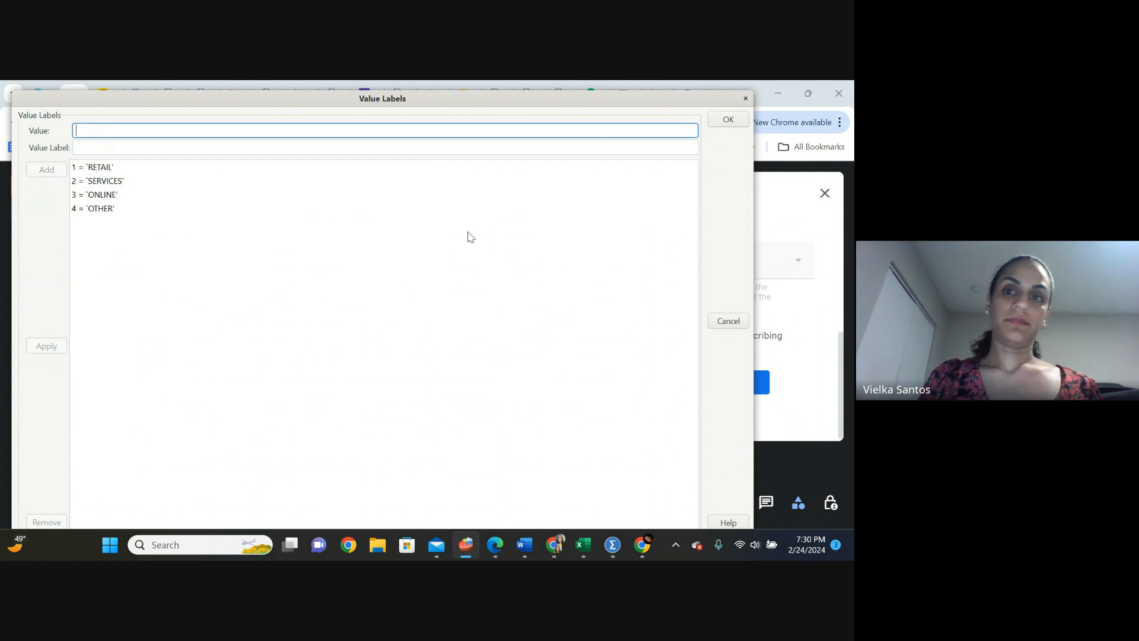
click(728, 119)
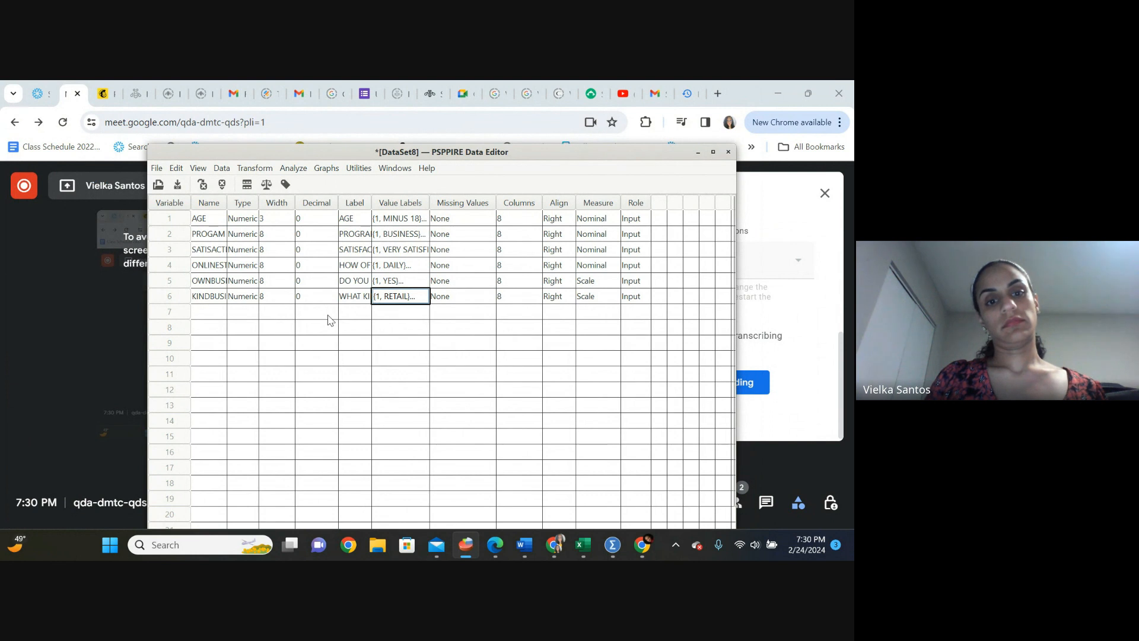
Create a seventh variable named OPINION in the first empty row below KINDBUSINESS.
click(207, 302)
click(212, 315)
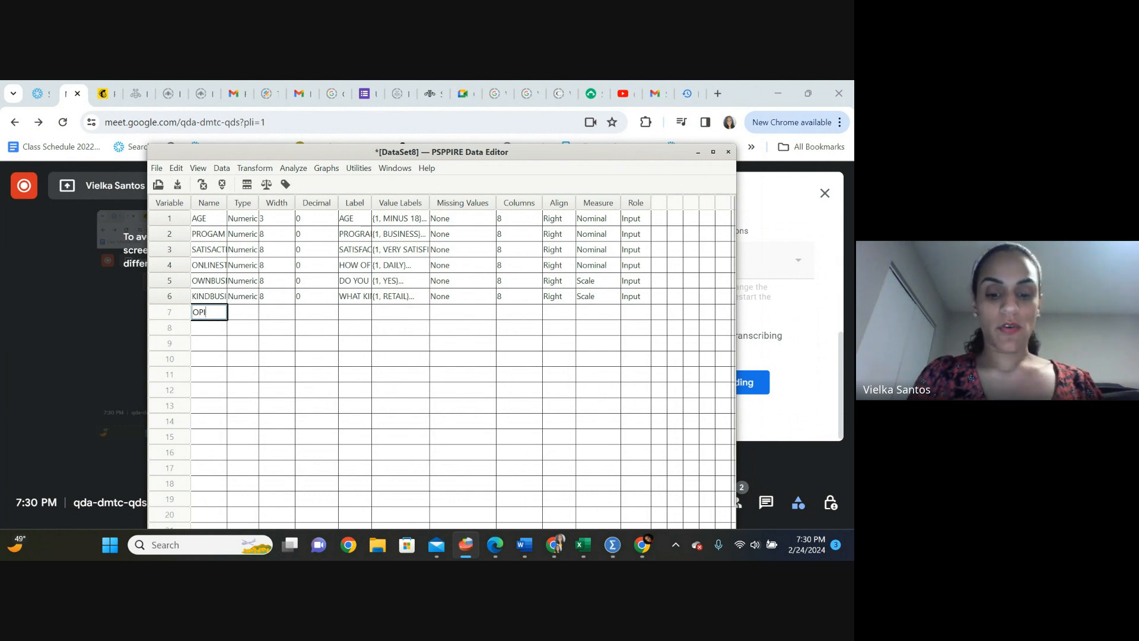
text(ION)
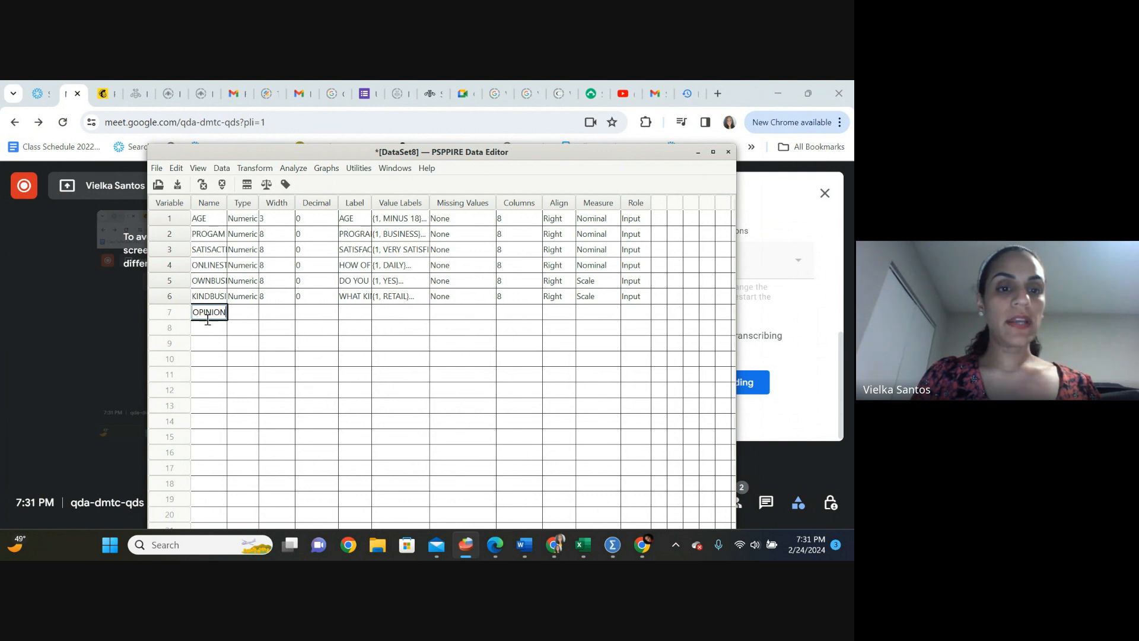
Change the OPINION variable's type to String and accept the format settings.
click(243, 316)
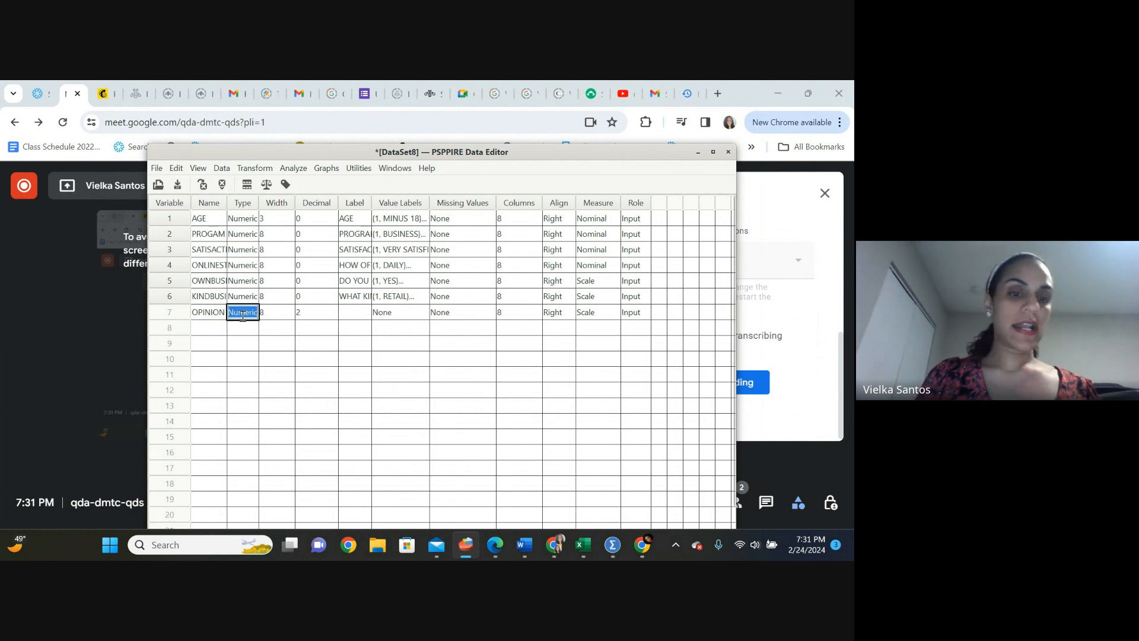
click(278, 316)
click(253, 311)
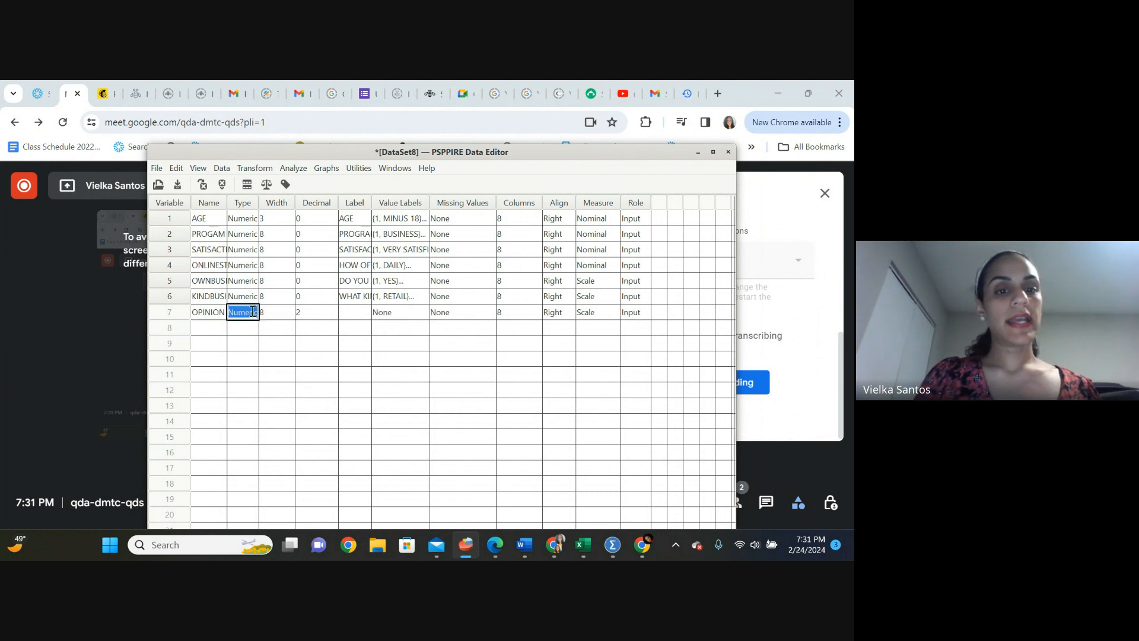
click(253, 313)
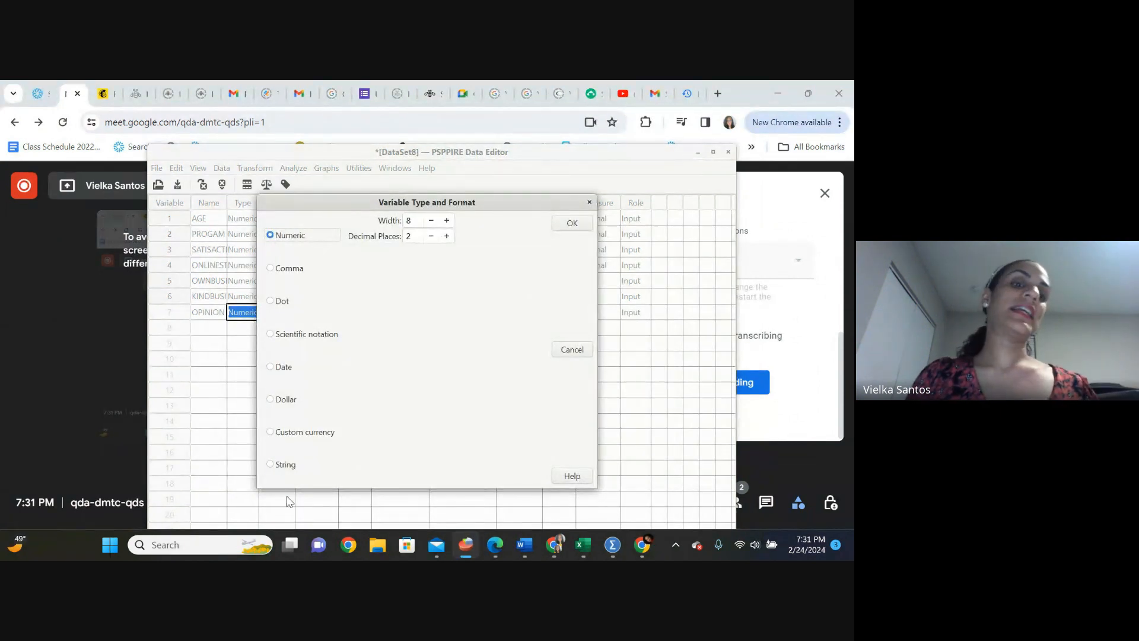
click(282, 469)
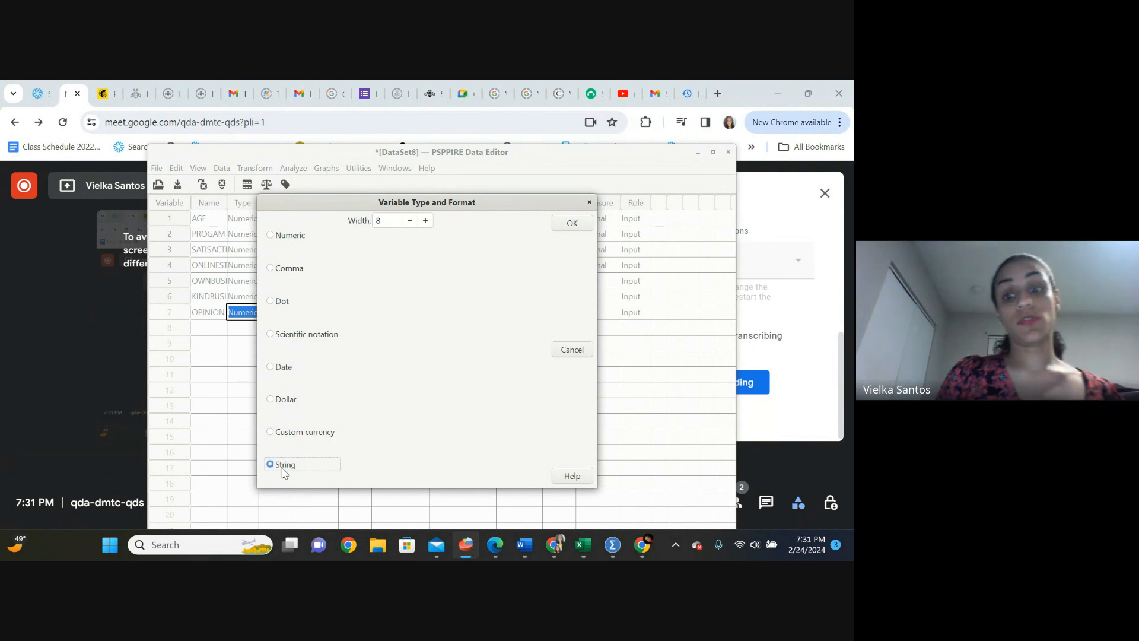
click(559, 229)
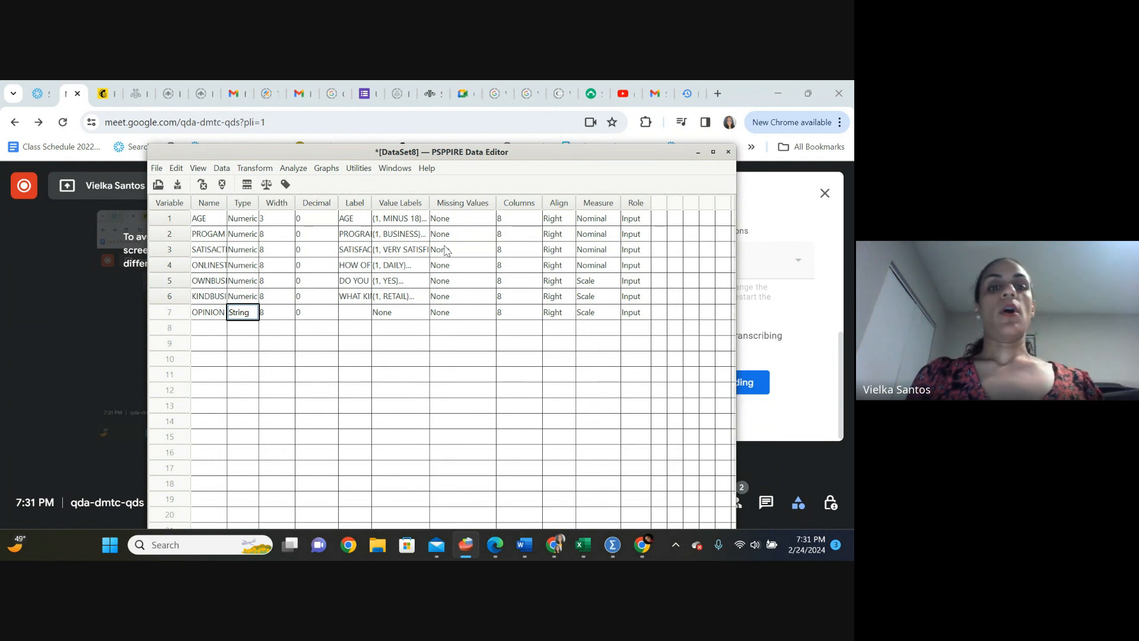
Start the OPINION variable's label with "WHAT IS YOUR OPINION IN GENERAL A" and widen the Label column so long labels are readable.
click(354, 315)
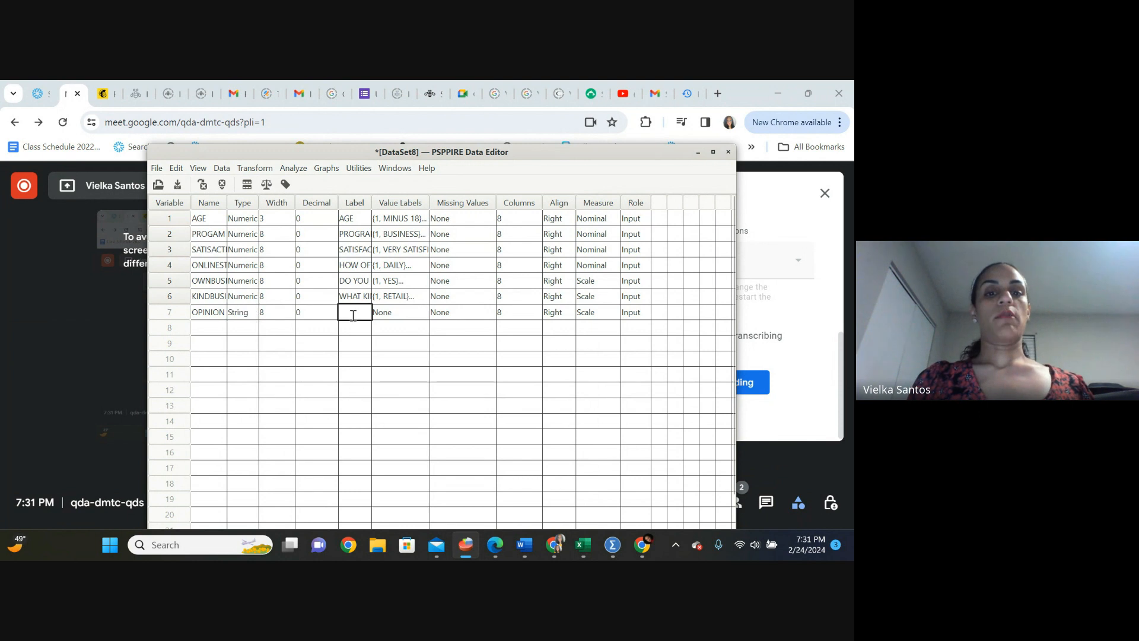
text(W)
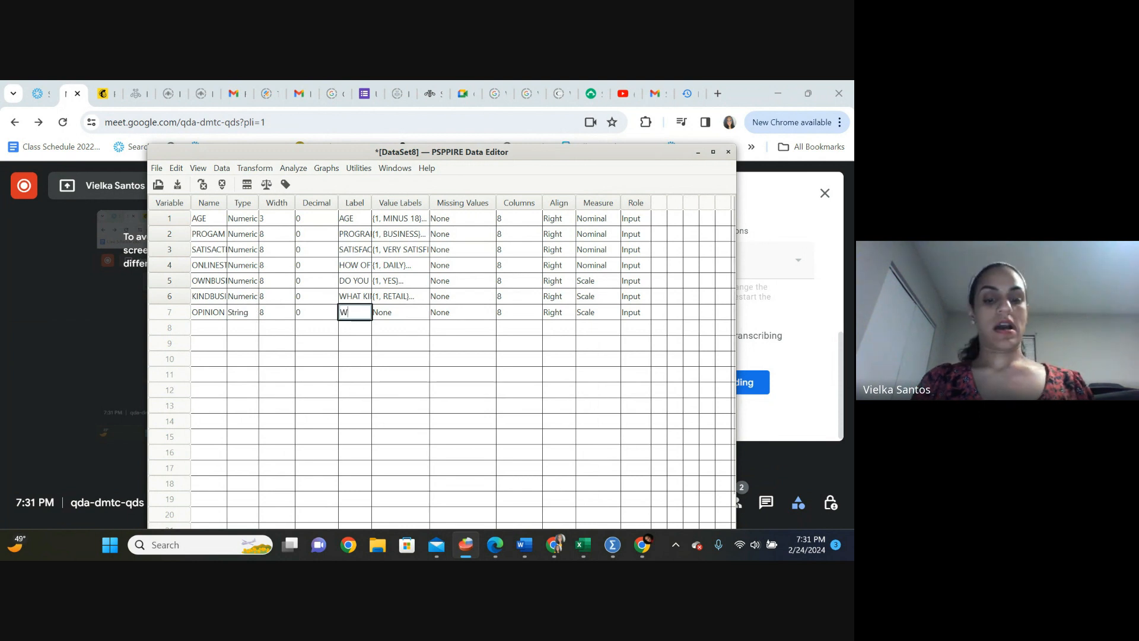
text(HAT IS YOUR OPI)
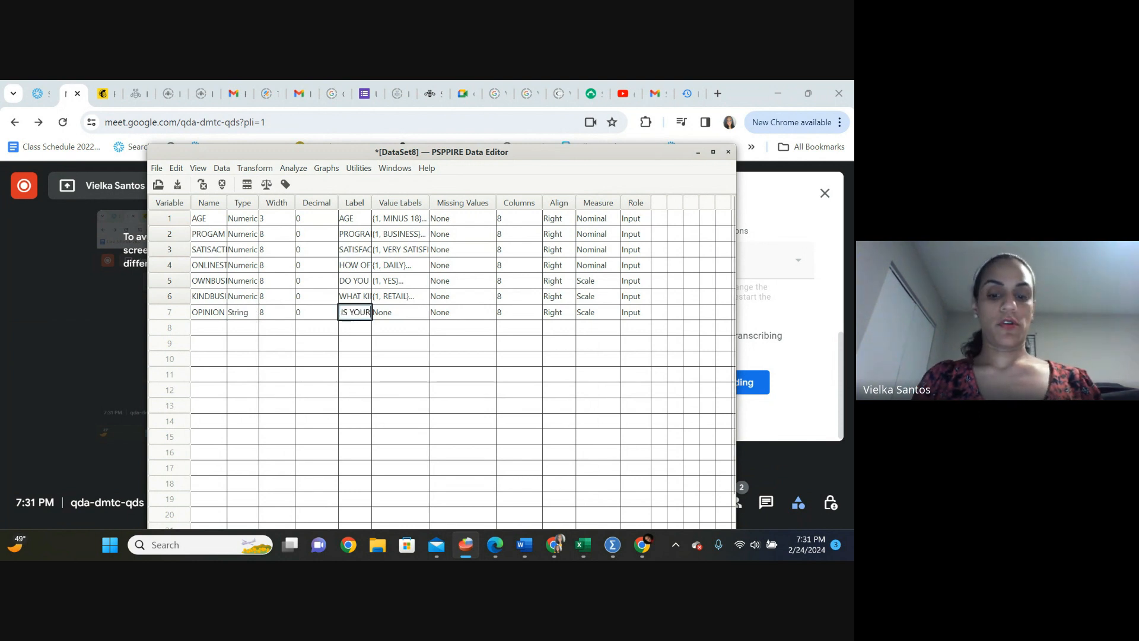
text(NION)
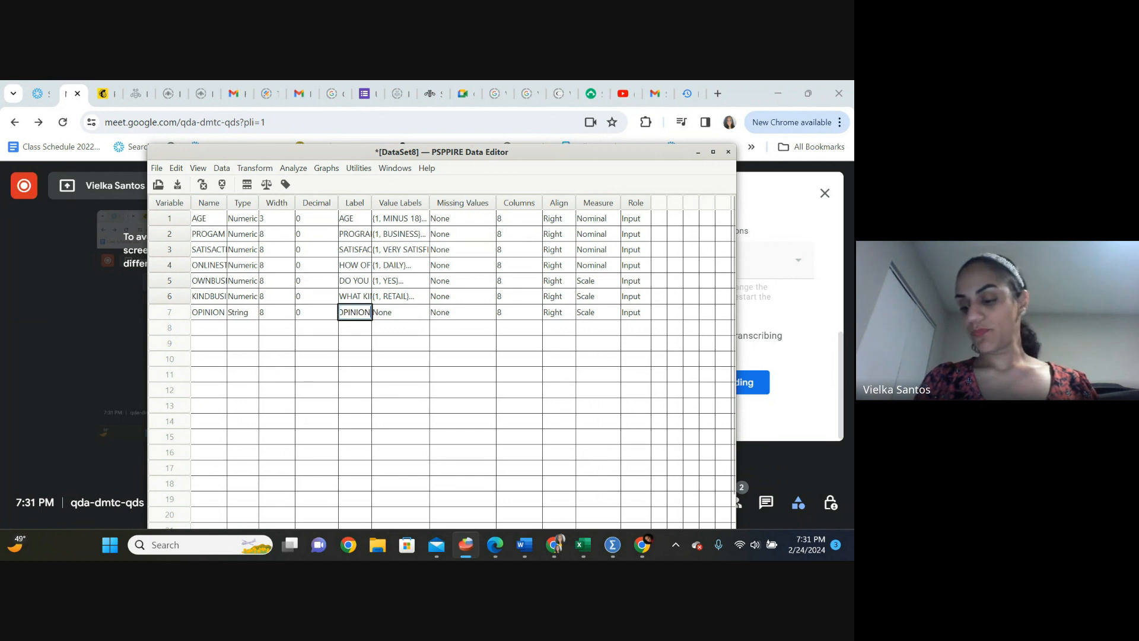
text( IN ENER)
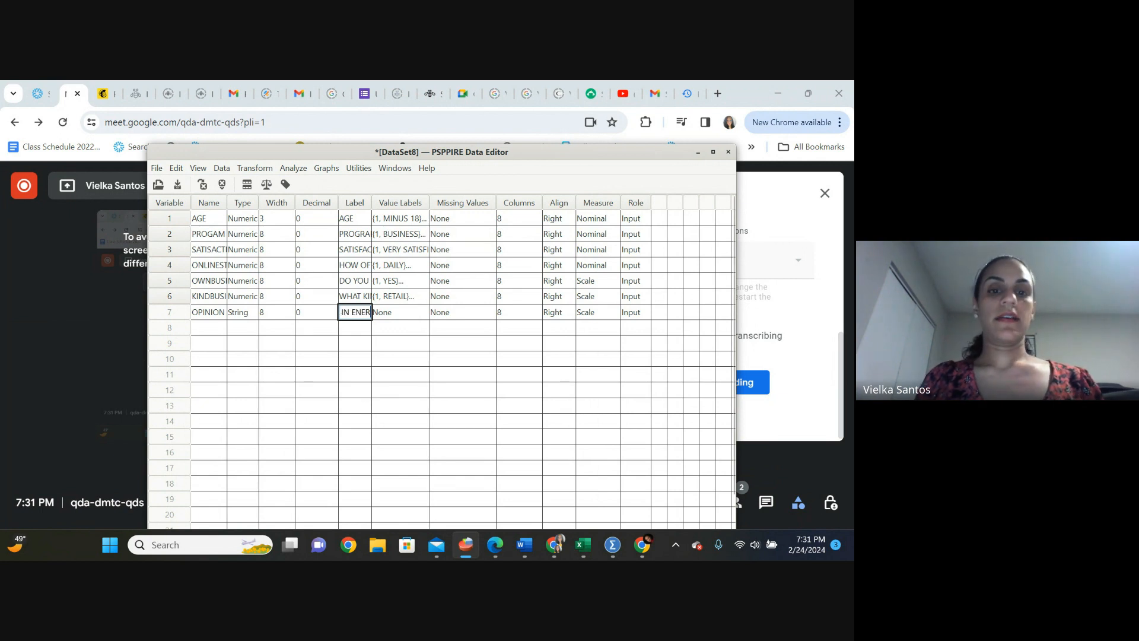
text(AL)
key(BackSpace)
key(BackSpace)
key(BackSpace)
key(BackSpace)
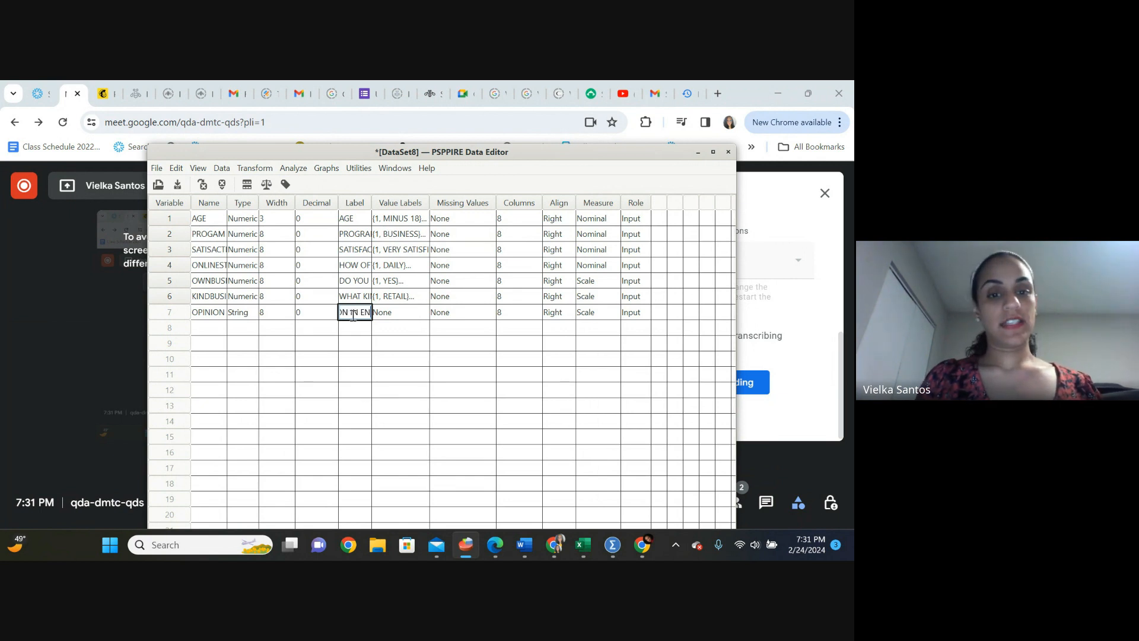
key(BackSpace)
key(BackSpace)
text(GENERAL)
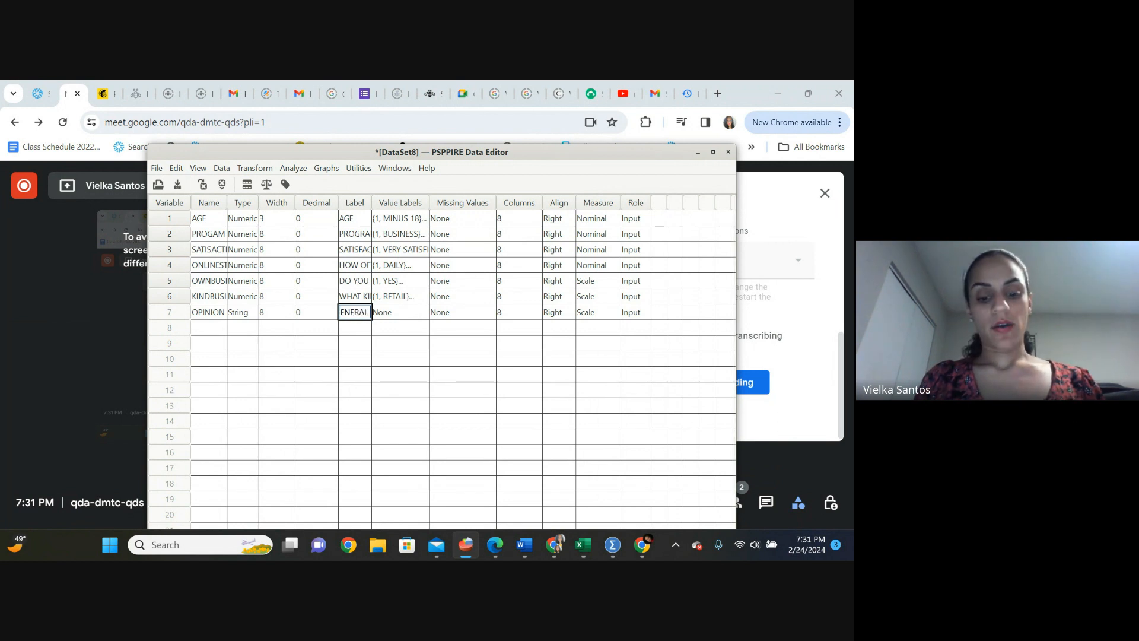
text( A)
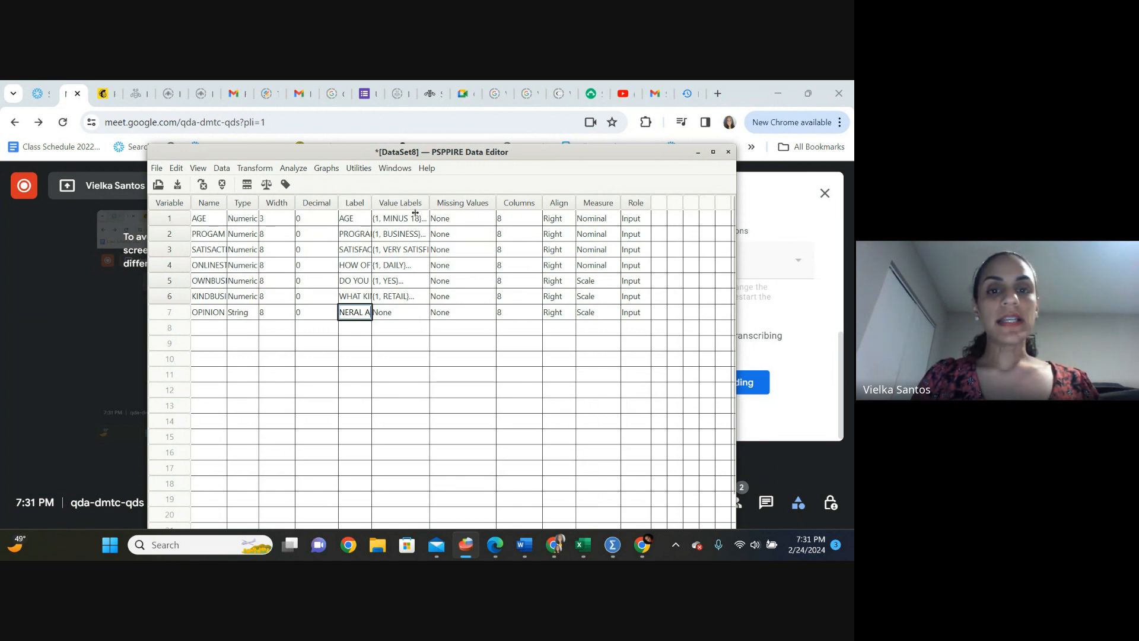
drag(517, 200, 519, 201)
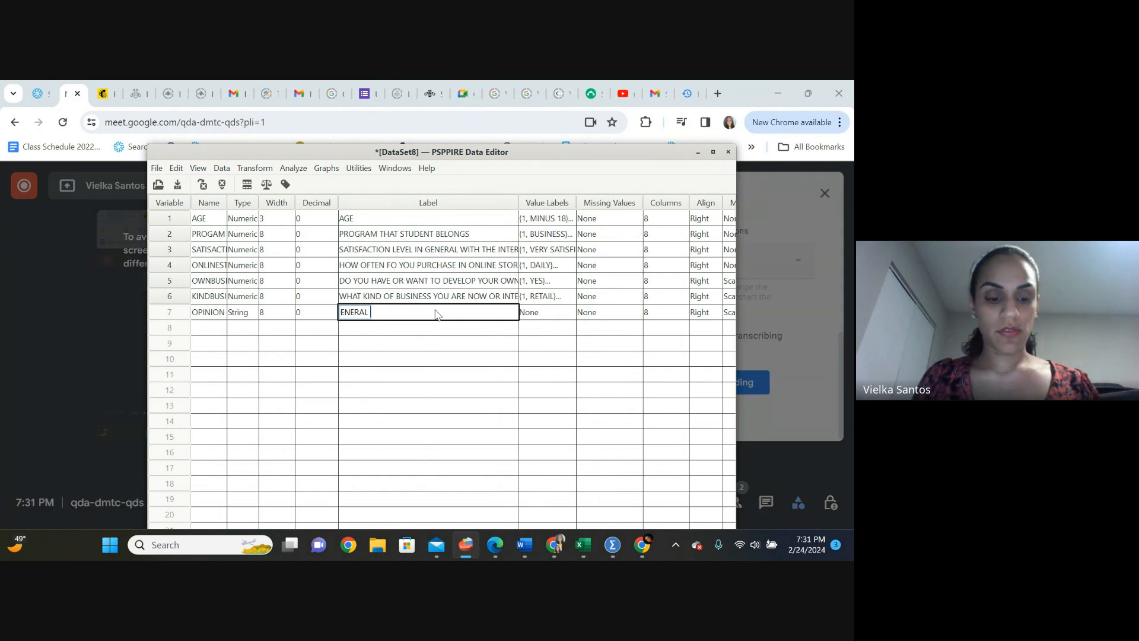
Switch to the Google Meet window, choose to stay in the call, and return to the PSPPIRE Data Editor.
click(73, 361)
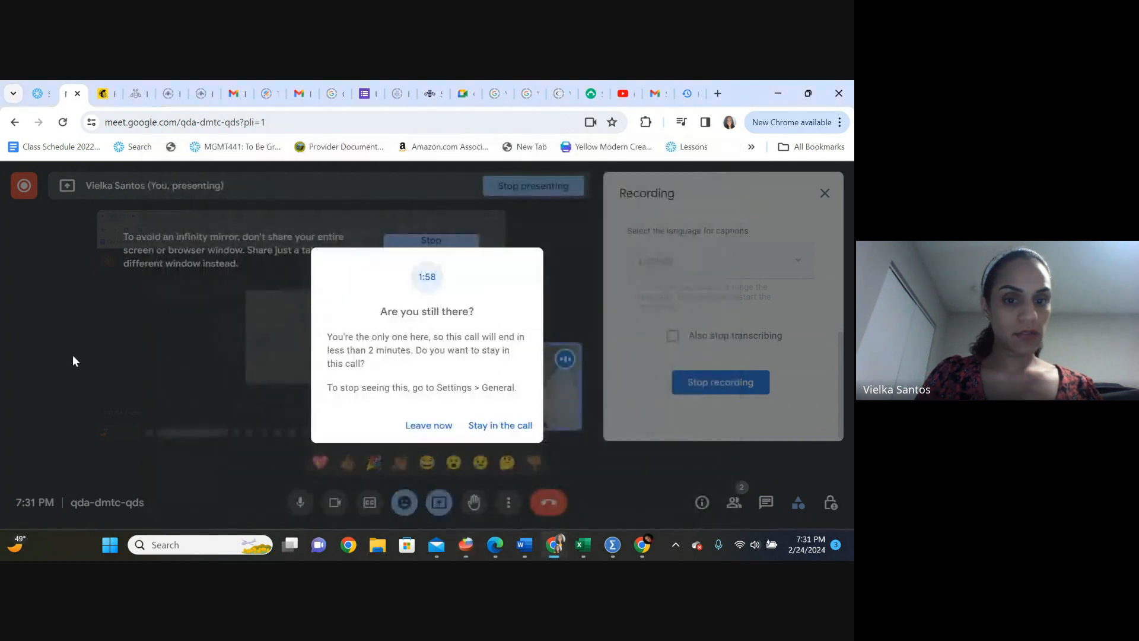
click(490, 426)
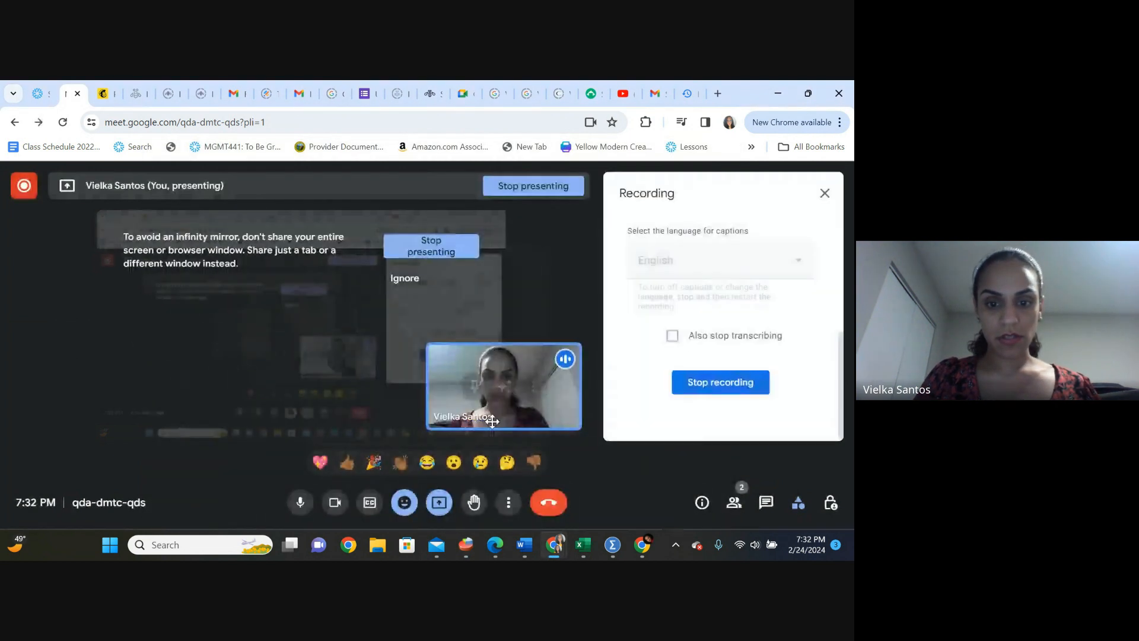
click(468, 549)
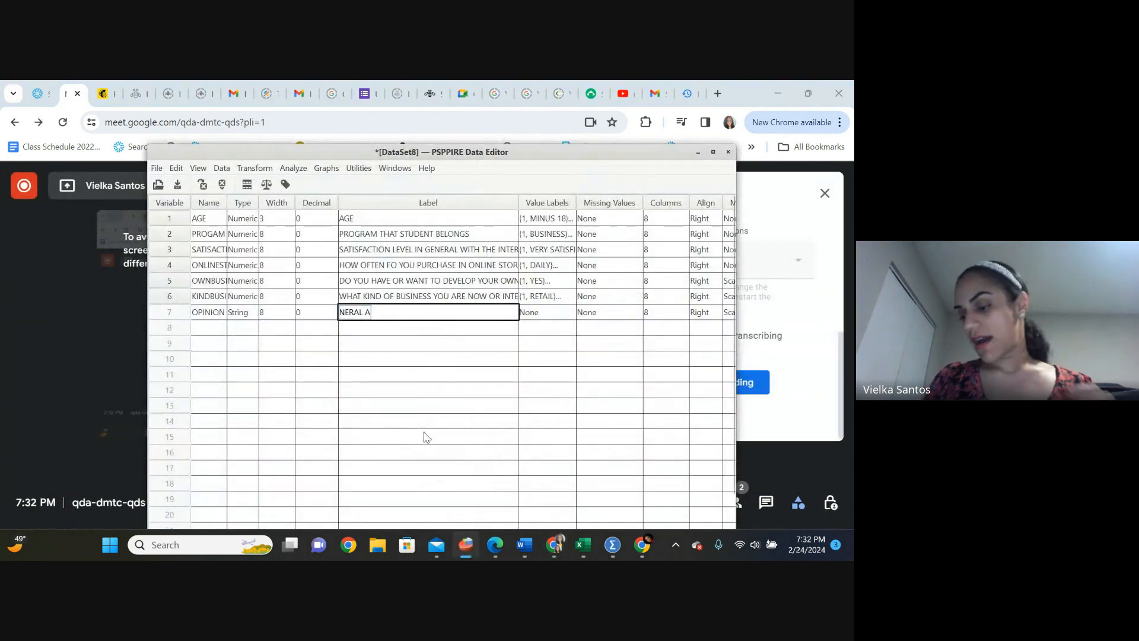
Complete the OPINION variable's label so it continues "ABOUT THE SERVICES THAT YOU RECEIVE IN REFORMED UNIVERSITY".
text(BOUT )
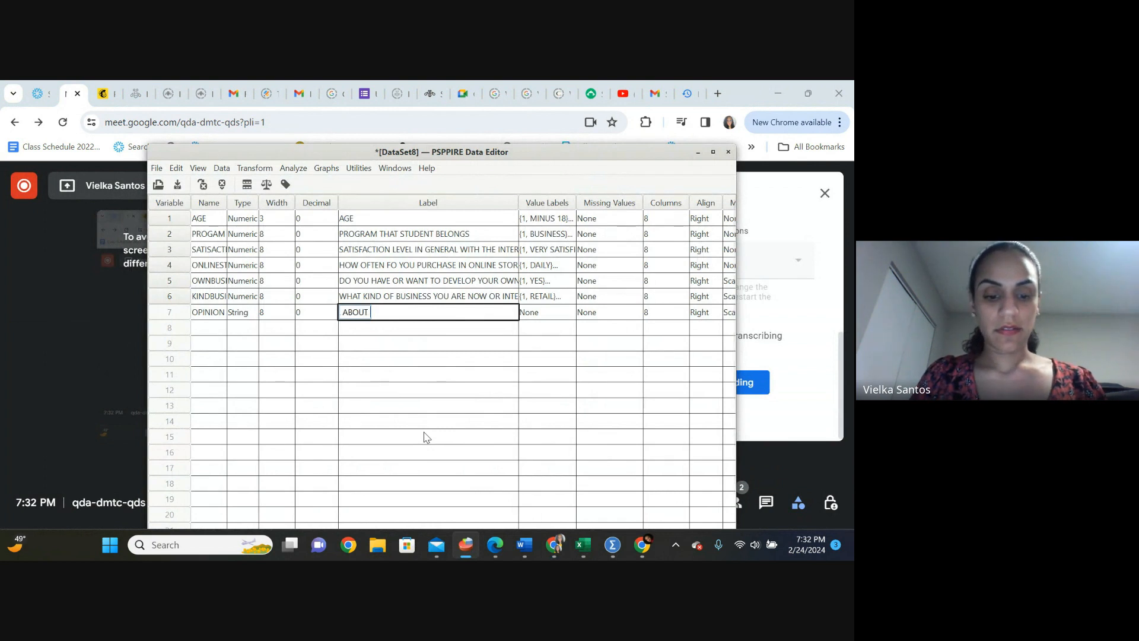
text(THE SERVICE)
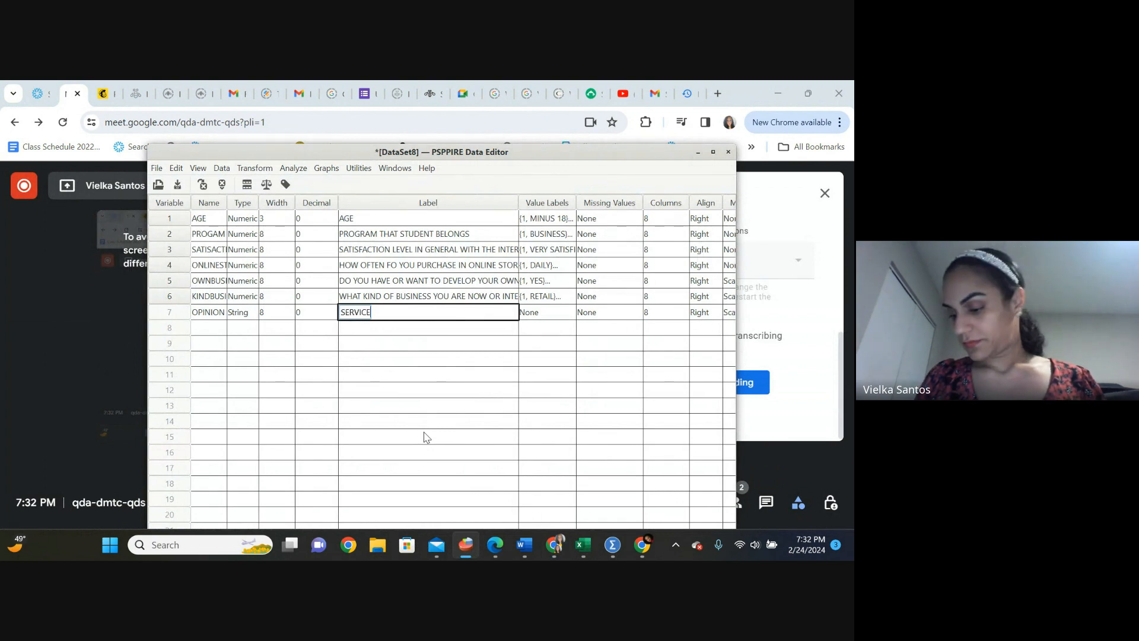
text(S THA)
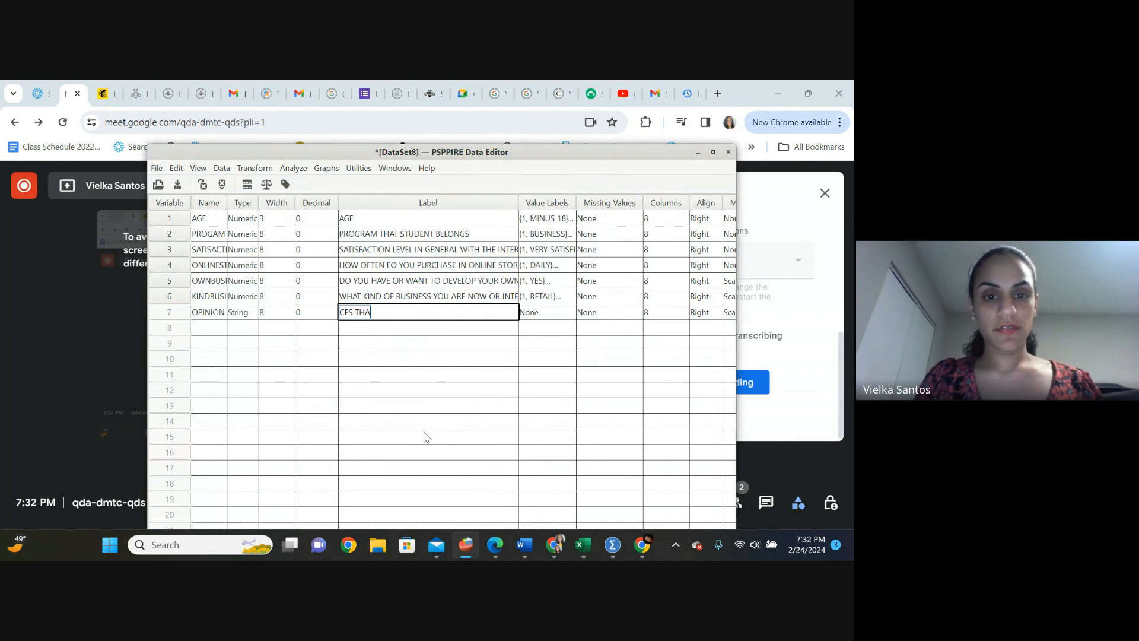
text(T YOU R)
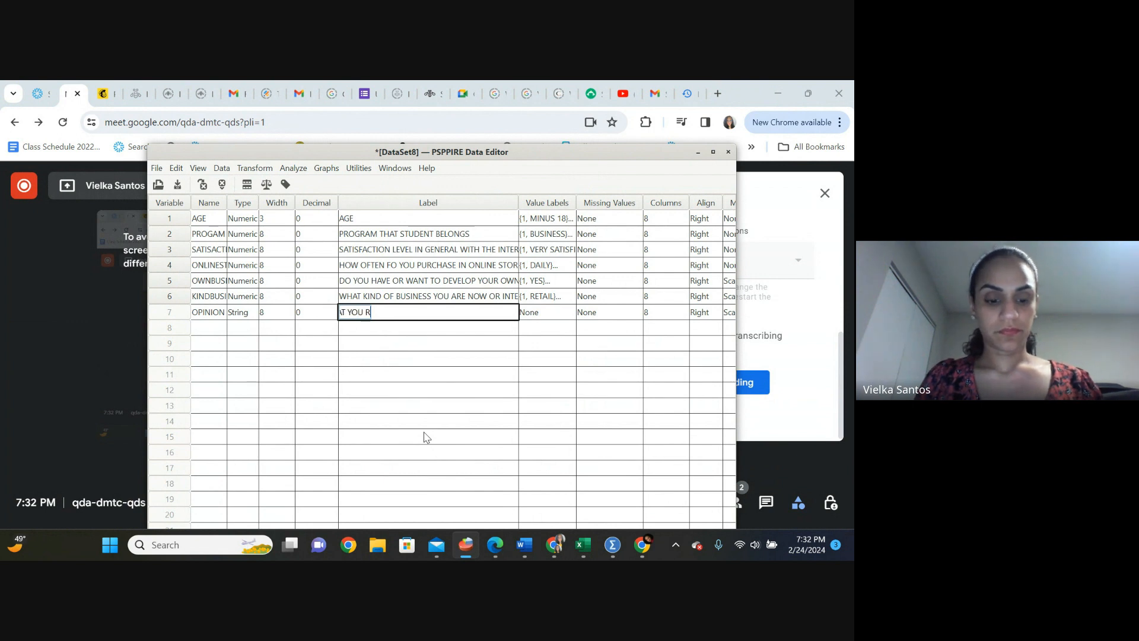
text(ECEIVE )
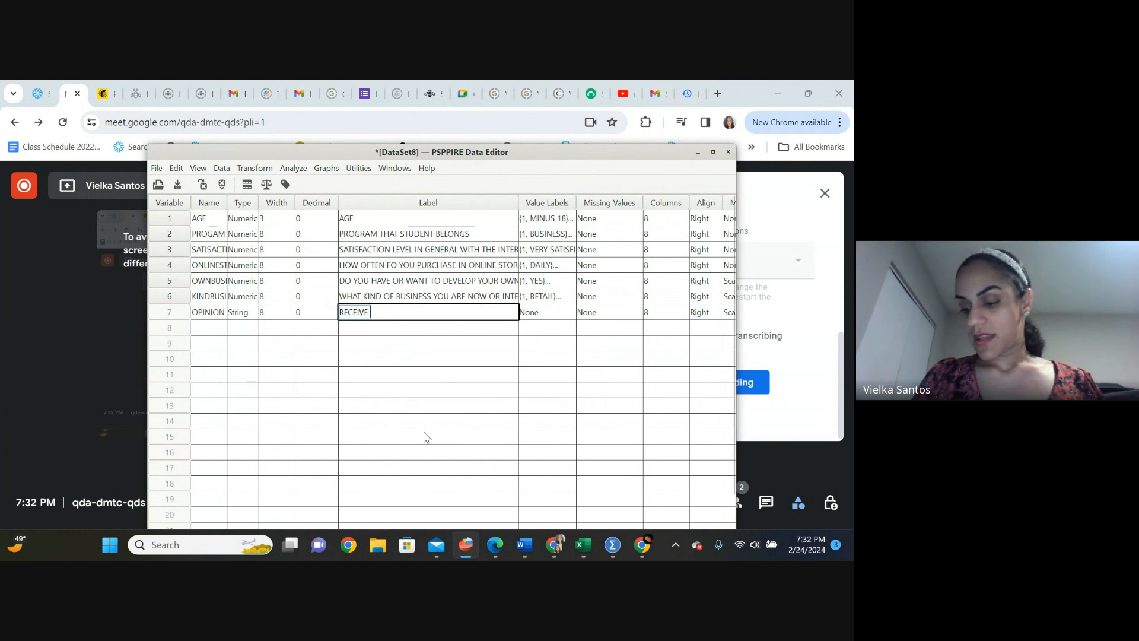
text(INFORMED )
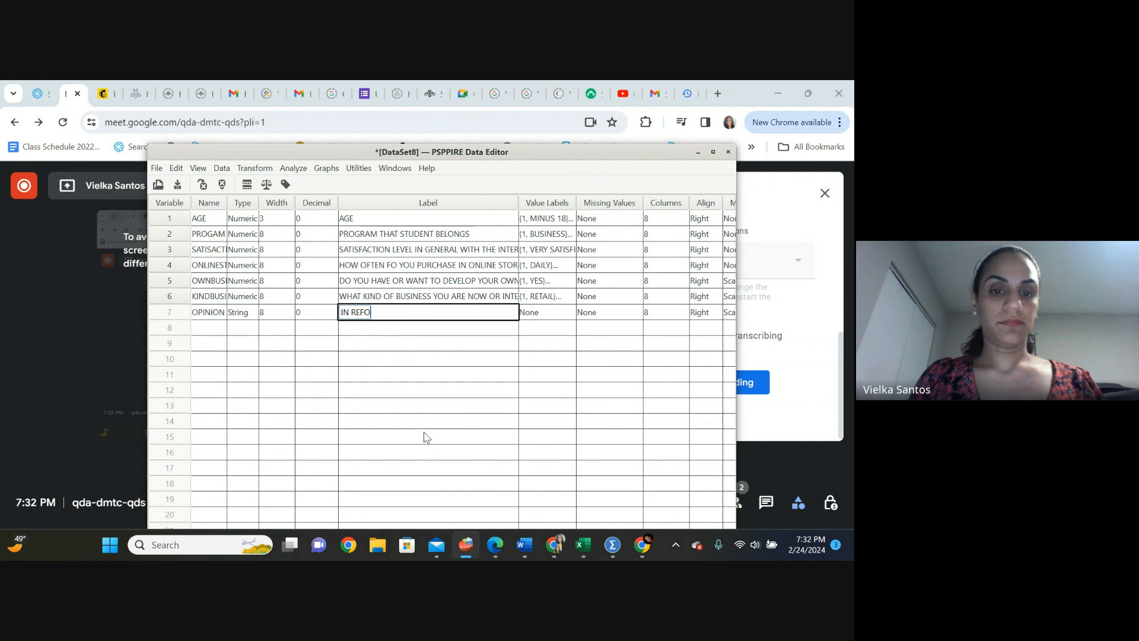
text(UNIVER)
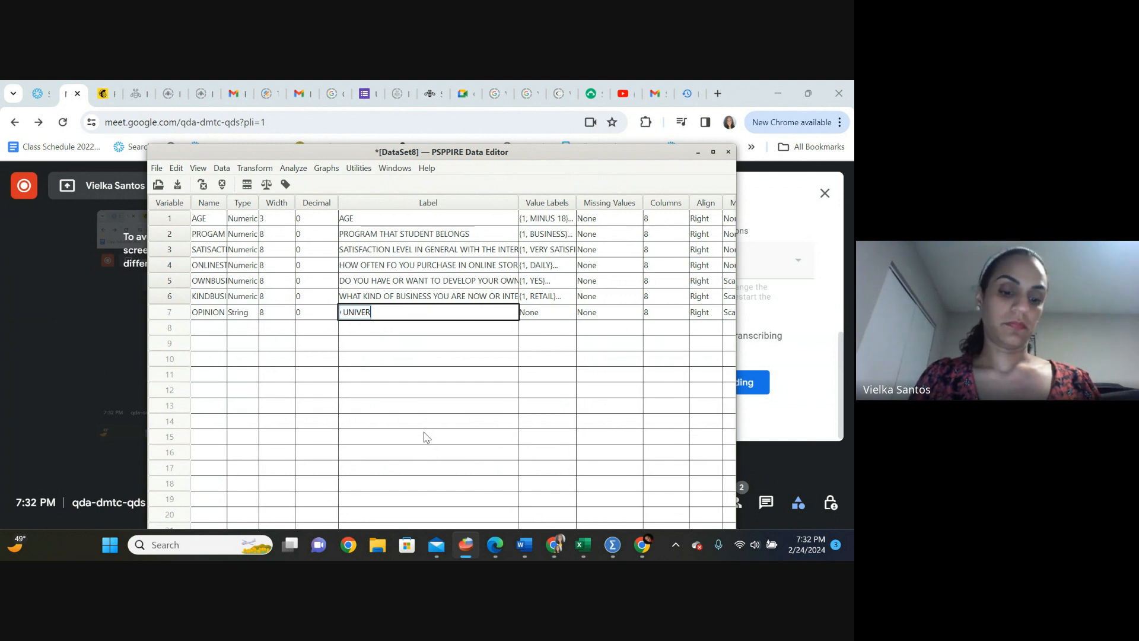
text(SITY)
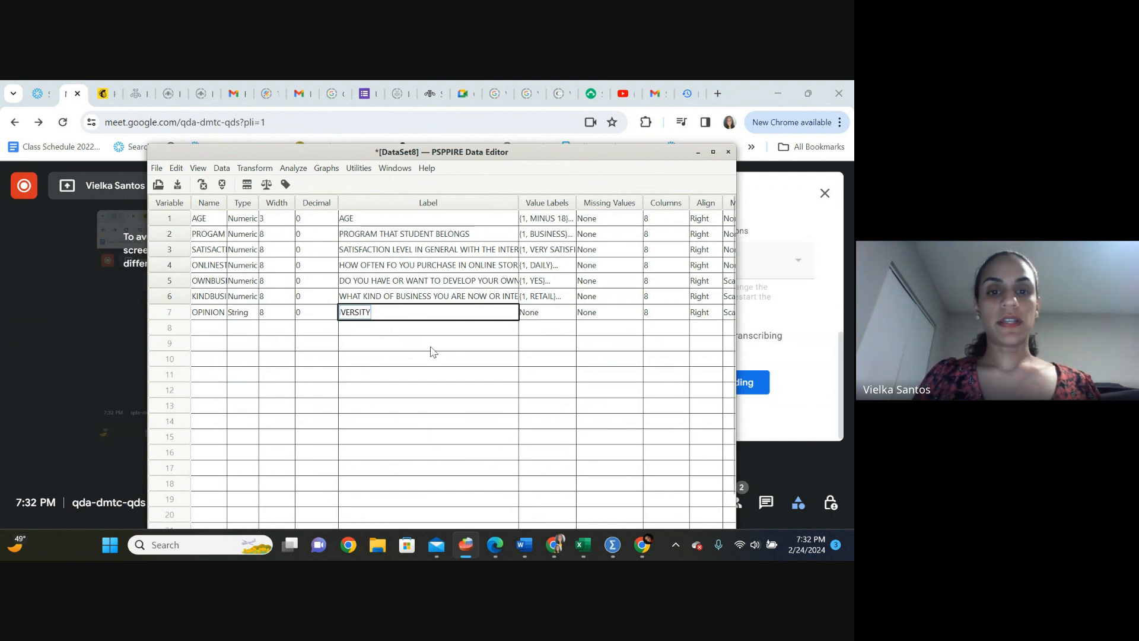
click(556, 313)
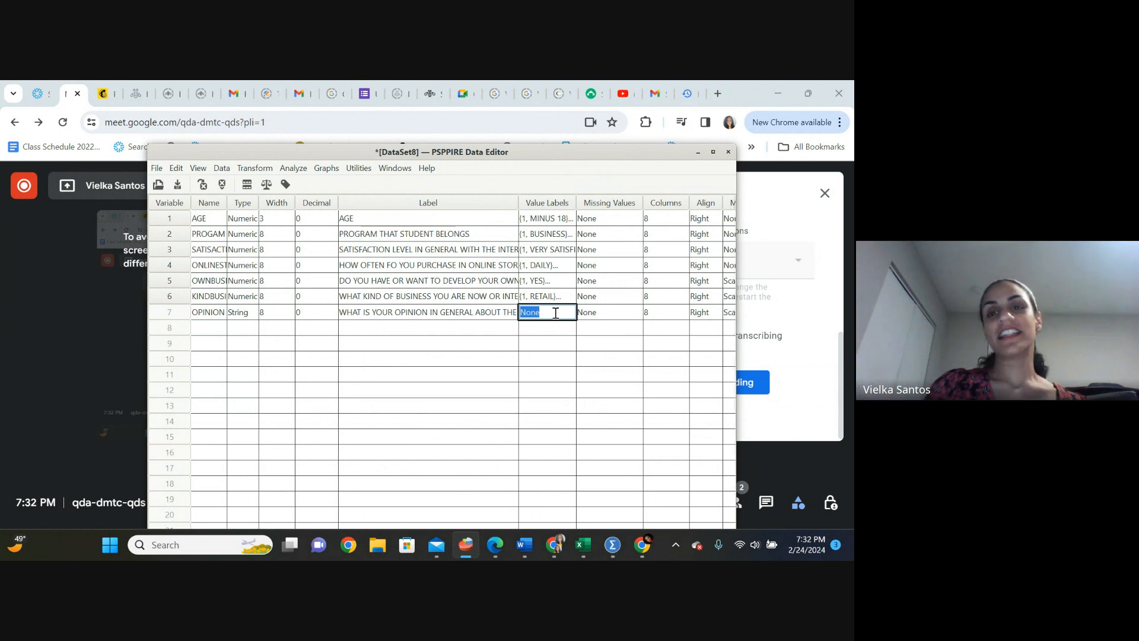
Check the OPINION variable's missing values and measure settings with the whole variable table in sight, keeping them as they are.
click(615, 318)
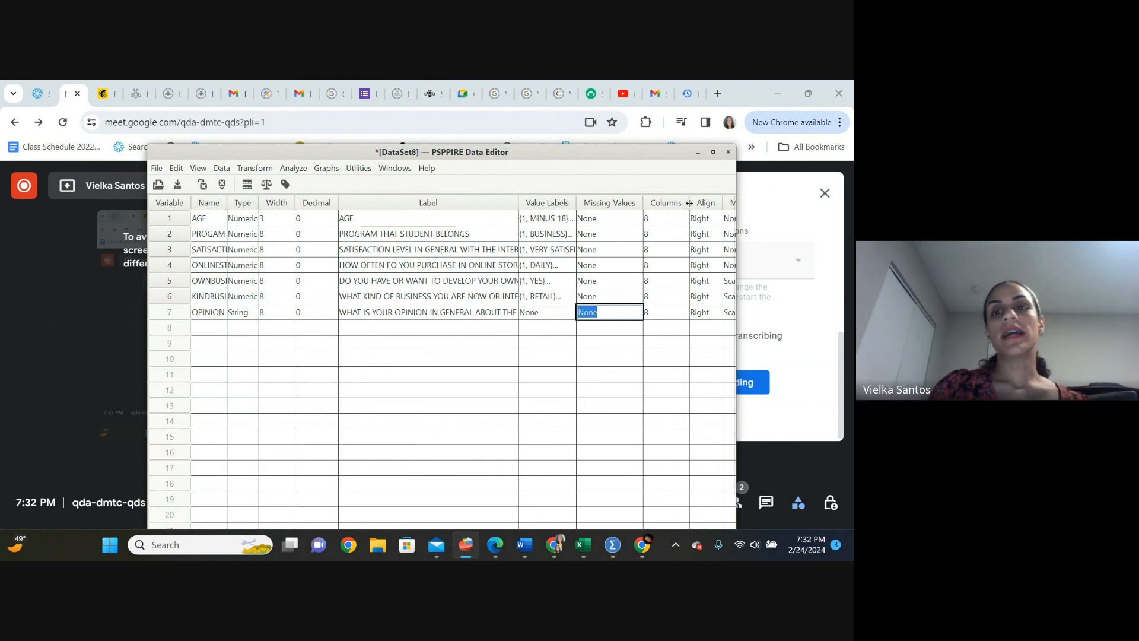
drag(601, 157, 553, 117)
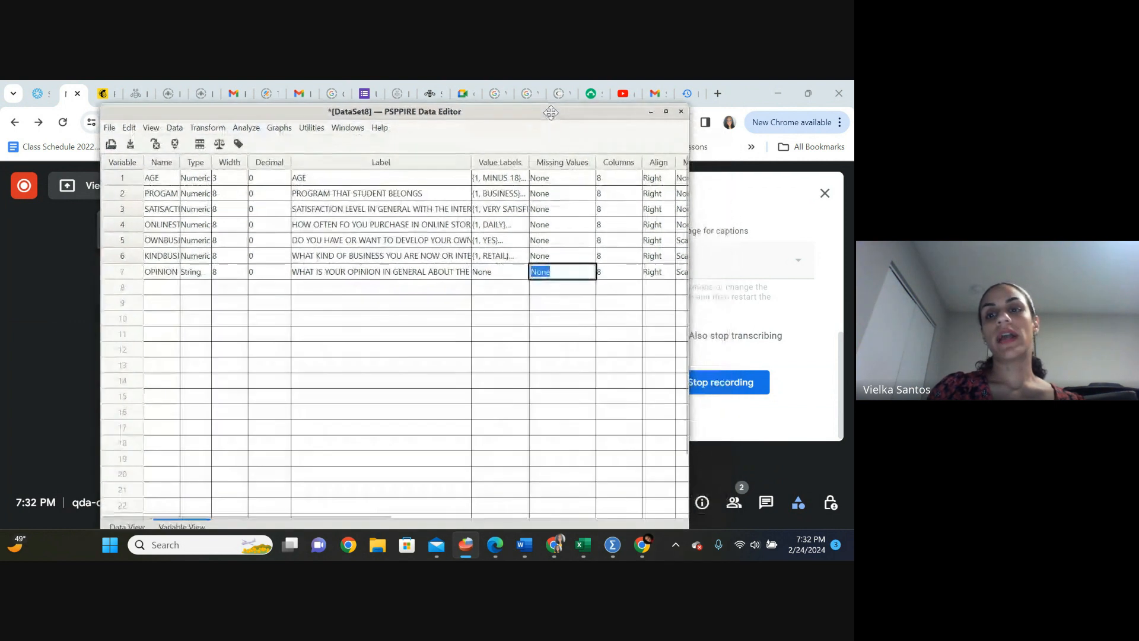
click(683, 271)
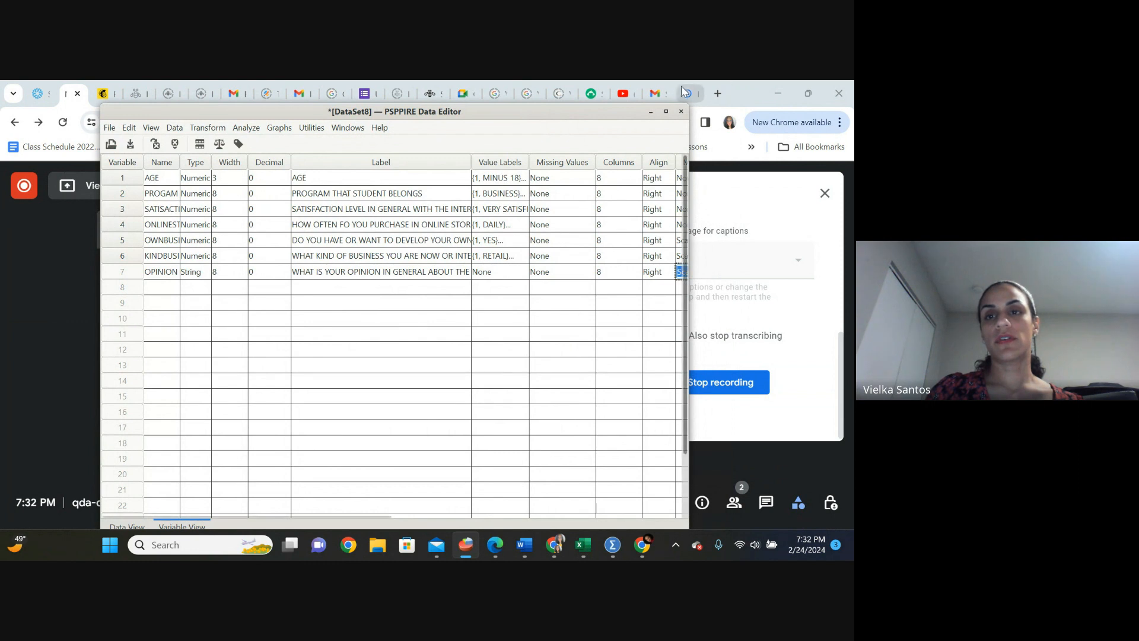
click(665, 111)
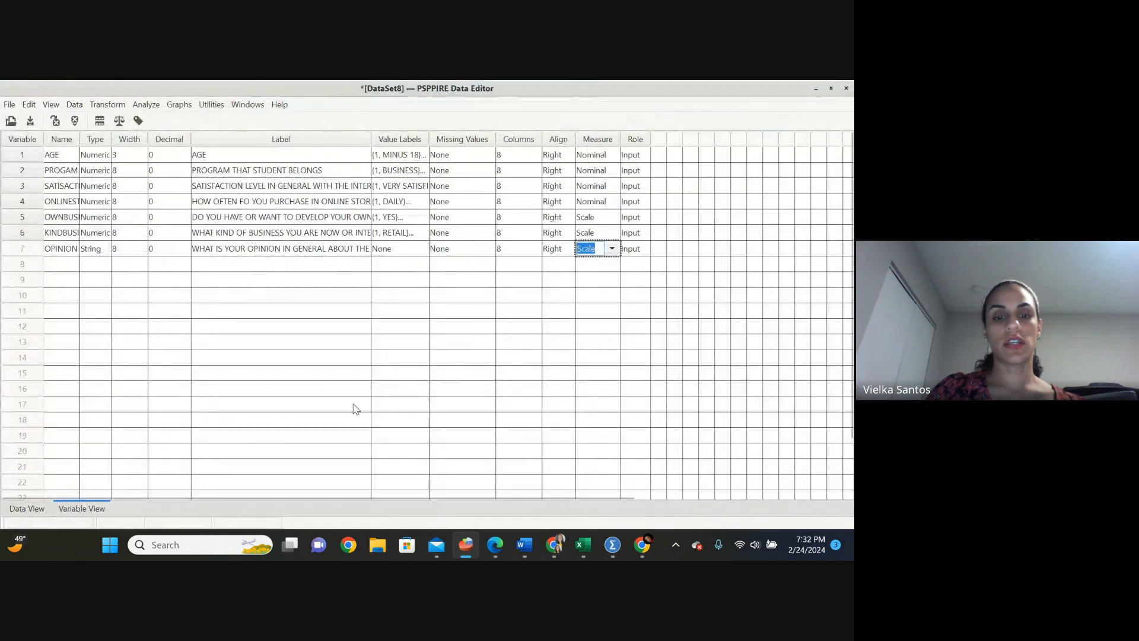
click(834, 89)
click(16, 389)
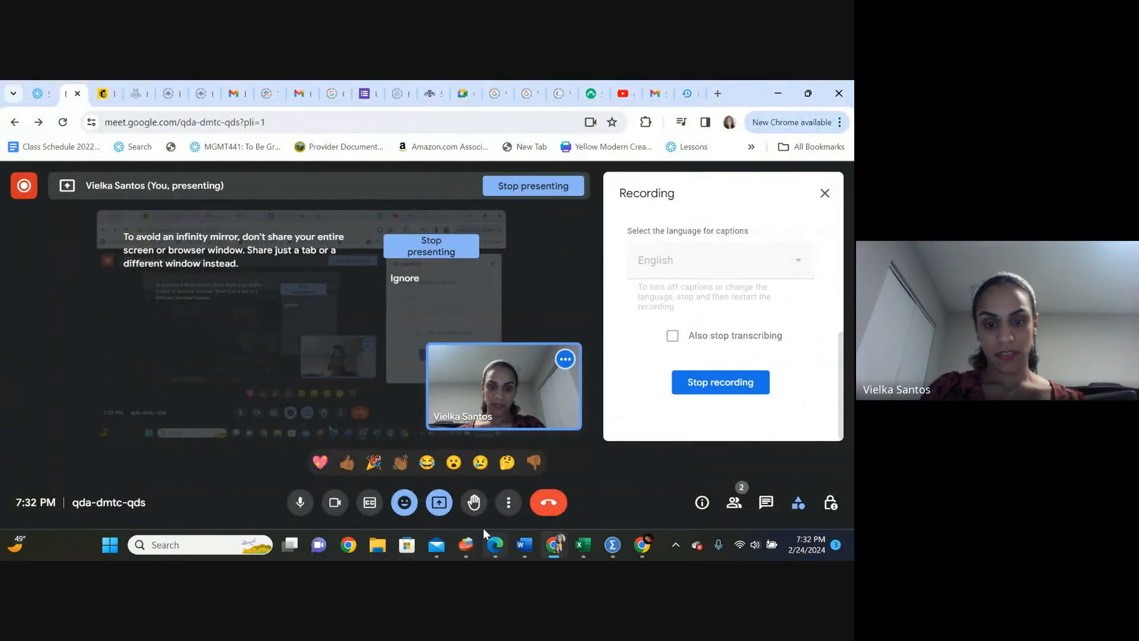
click(466, 546)
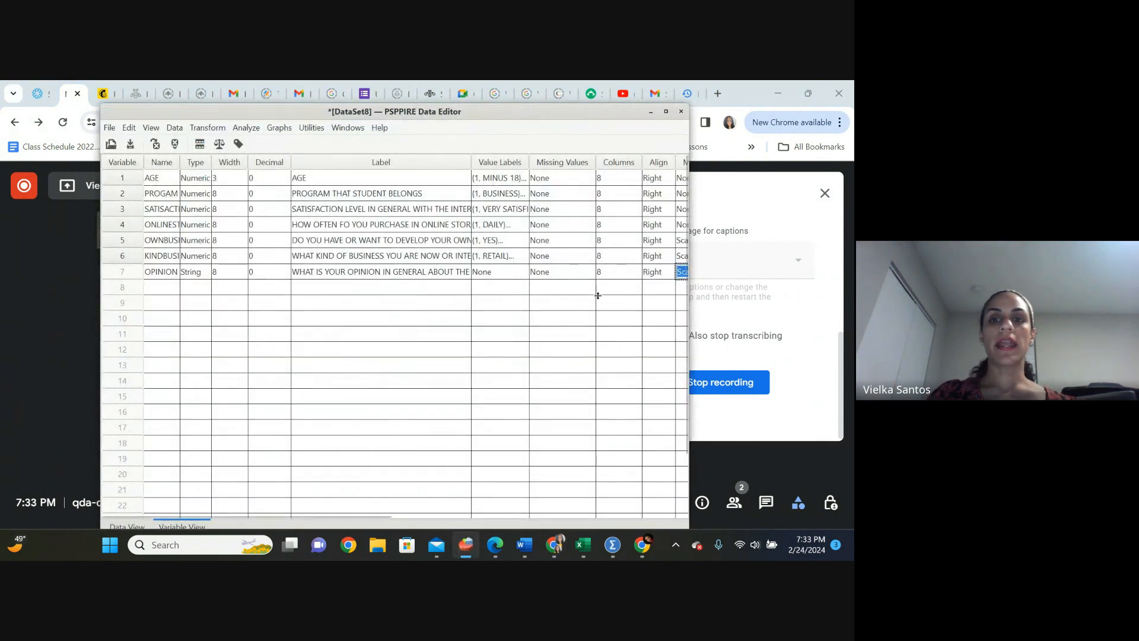
Show the data sheet for entering cases and turn on the display of value labels.
click(127, 526)
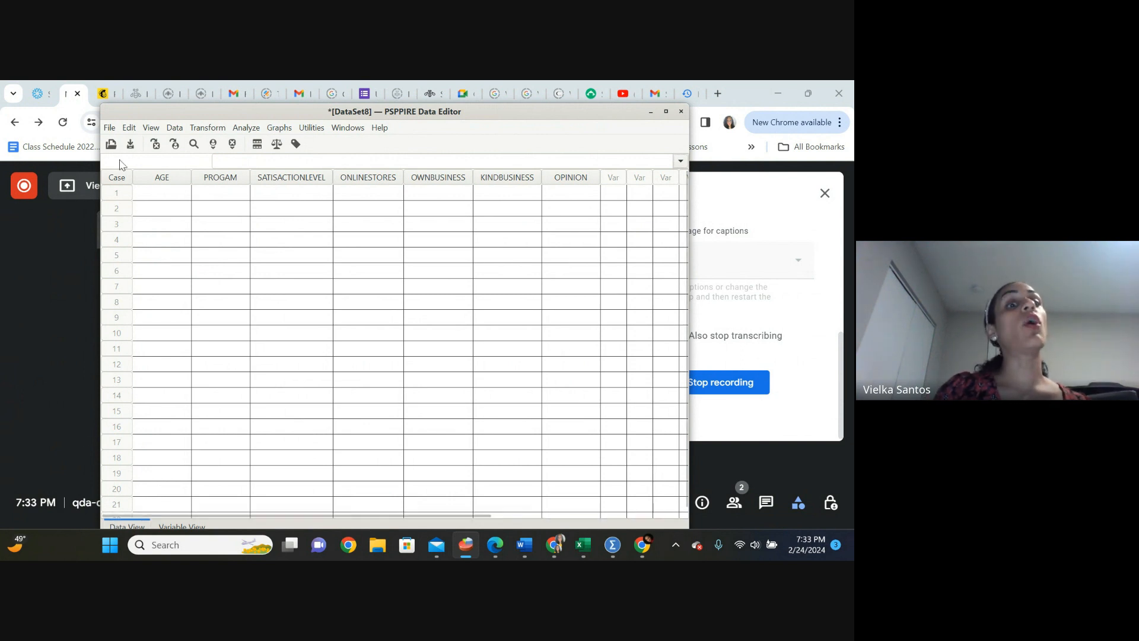
click(130, 128)
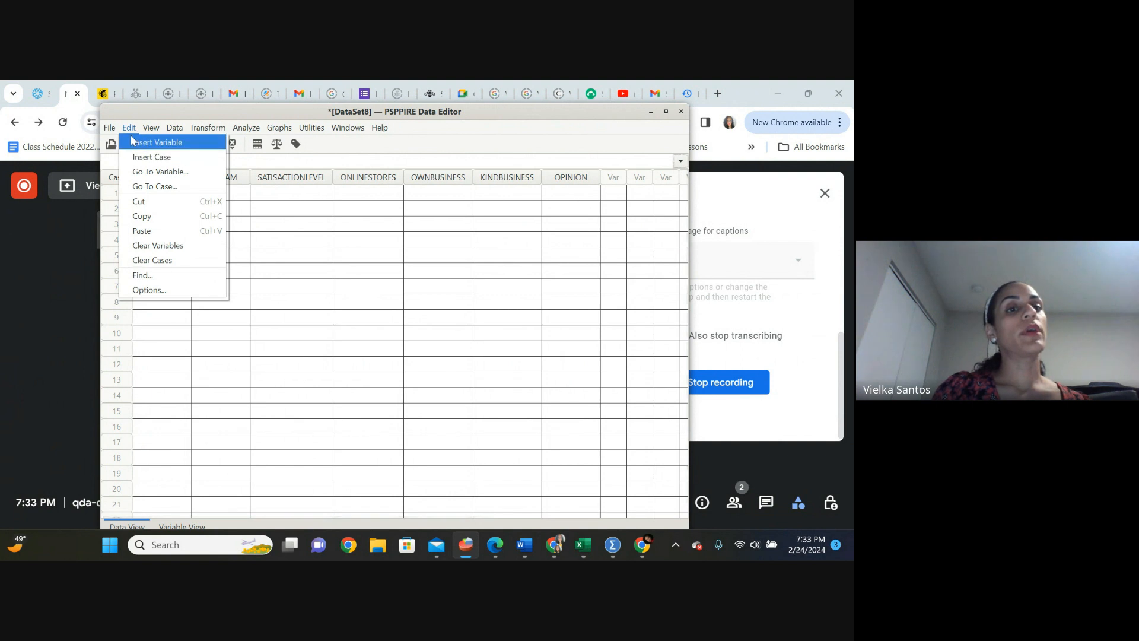
mouse_move(151, 129)
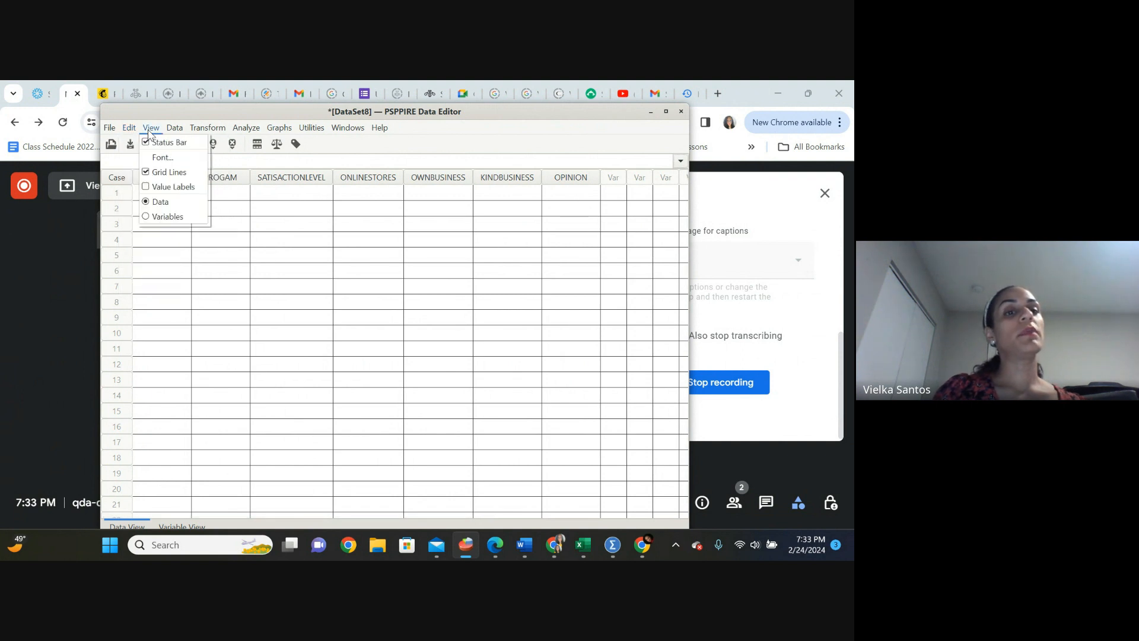
click(148, 187)
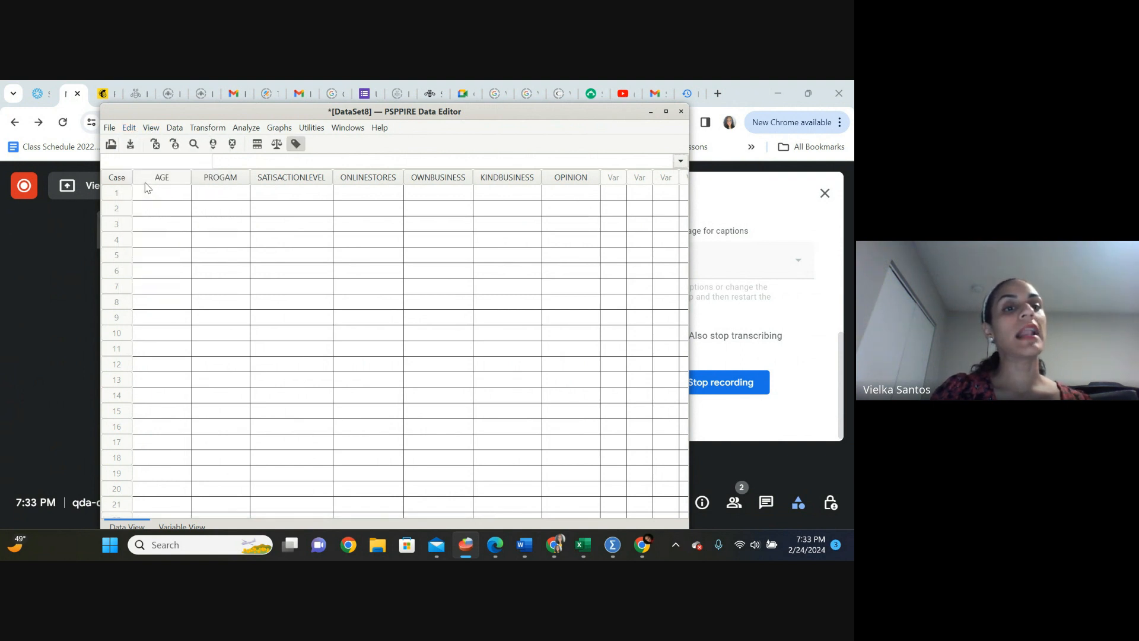
For case 1, enter AGE as 4 (36-45), PROGAM as 1 (BUSINESS) and SATISACTIONLEVEL as VERY UNSATISIED.
click(175, 197)
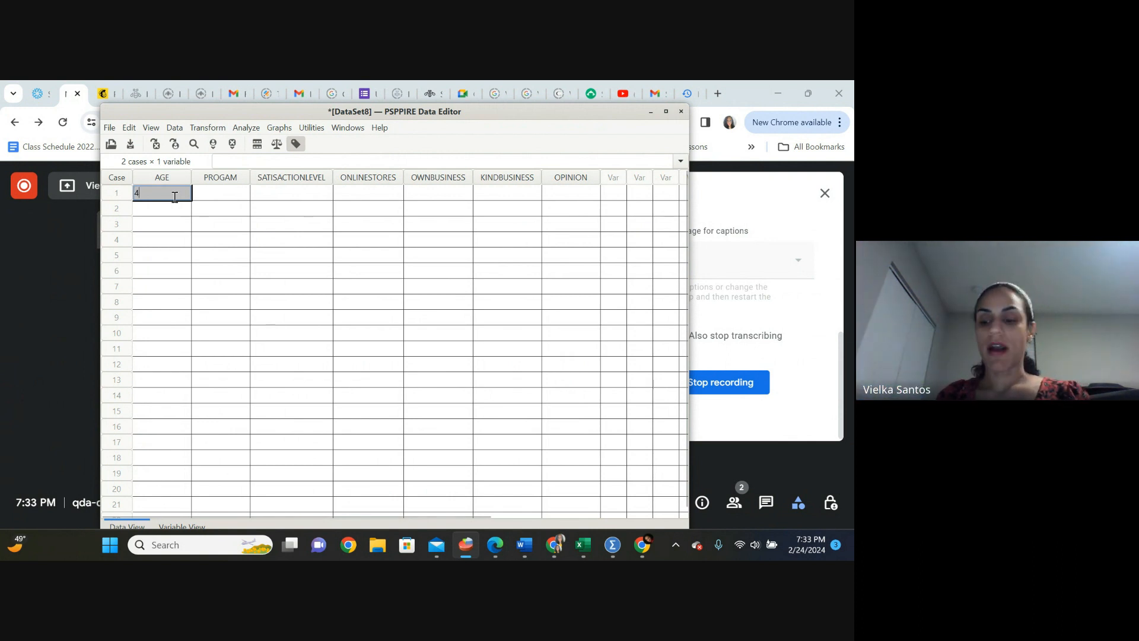
key(Tab)
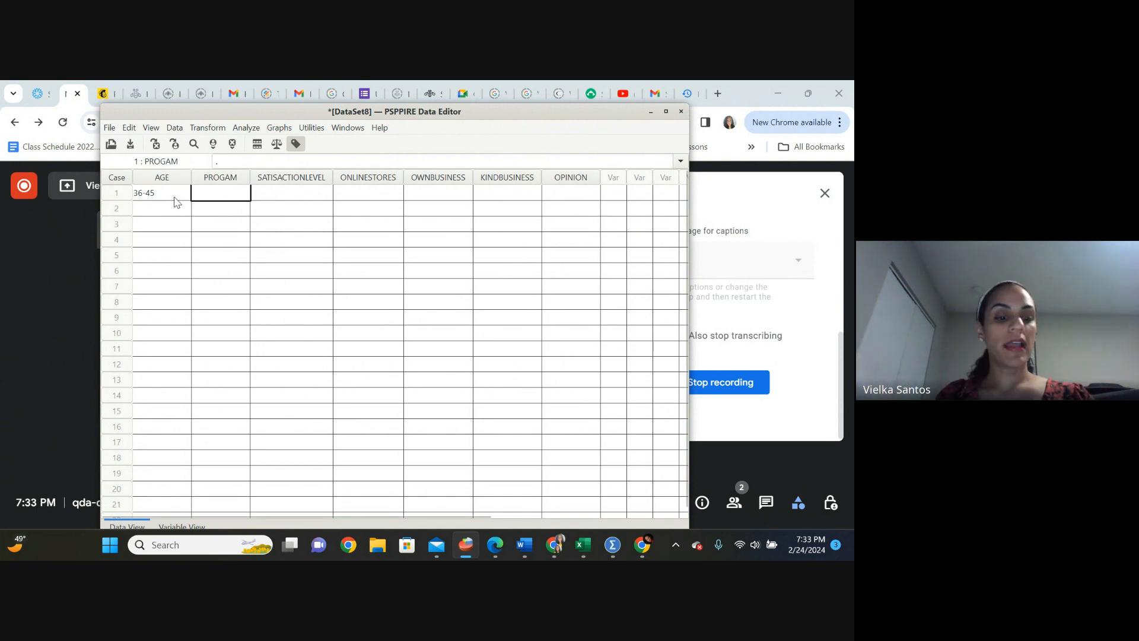
text(1)
key(Tab)
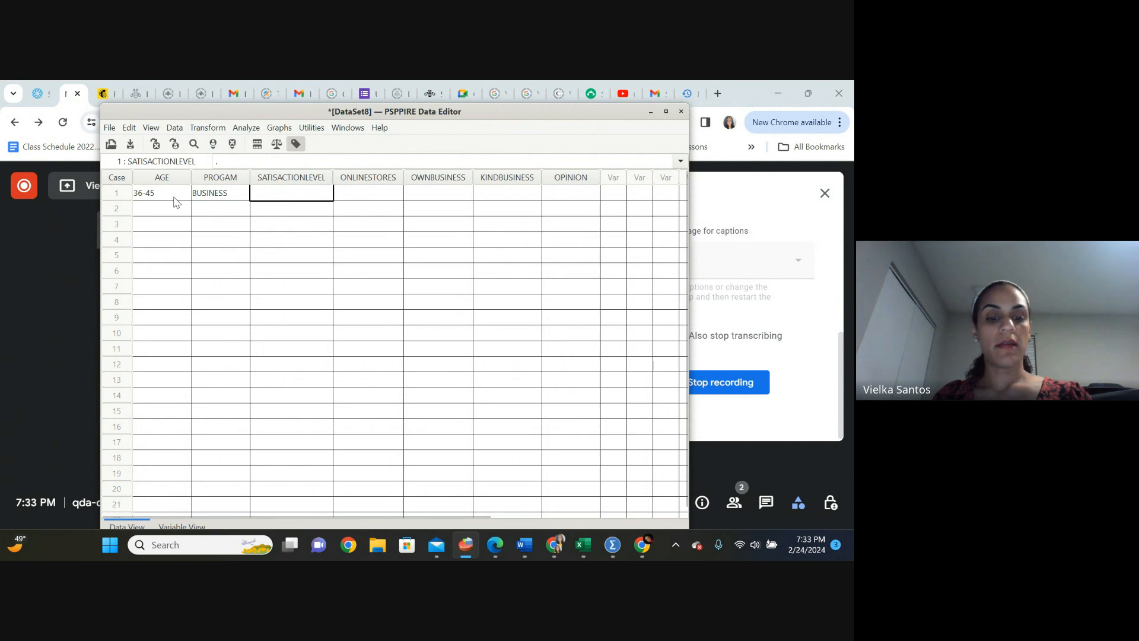
text(1)
key(Tab)
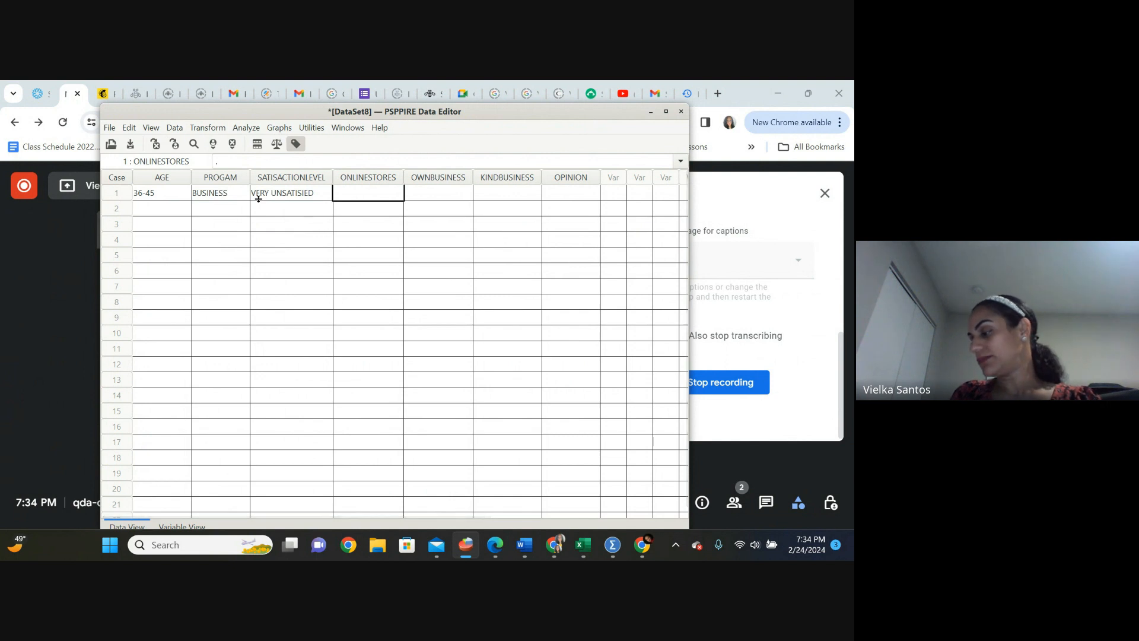
Complete case 1 with ONLINESTORES 2 (WEEKLY), OWNBUSINESS 1 (YES), KINDBUSINESS 1 (RETAIL) and OPINION NONE.
text(2)
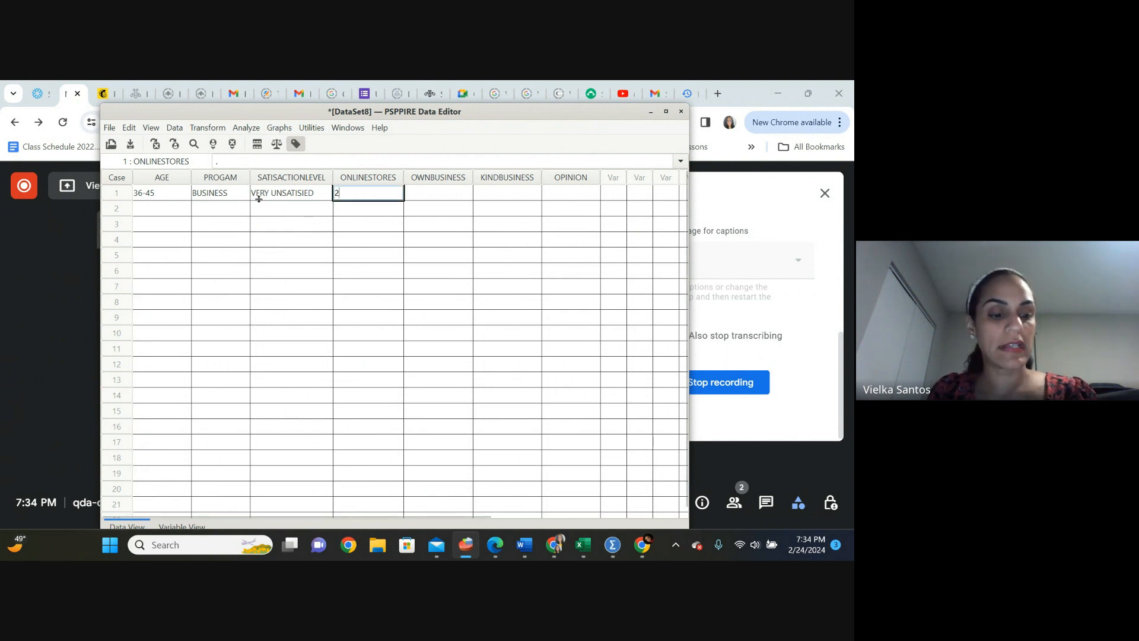
key(Tab)
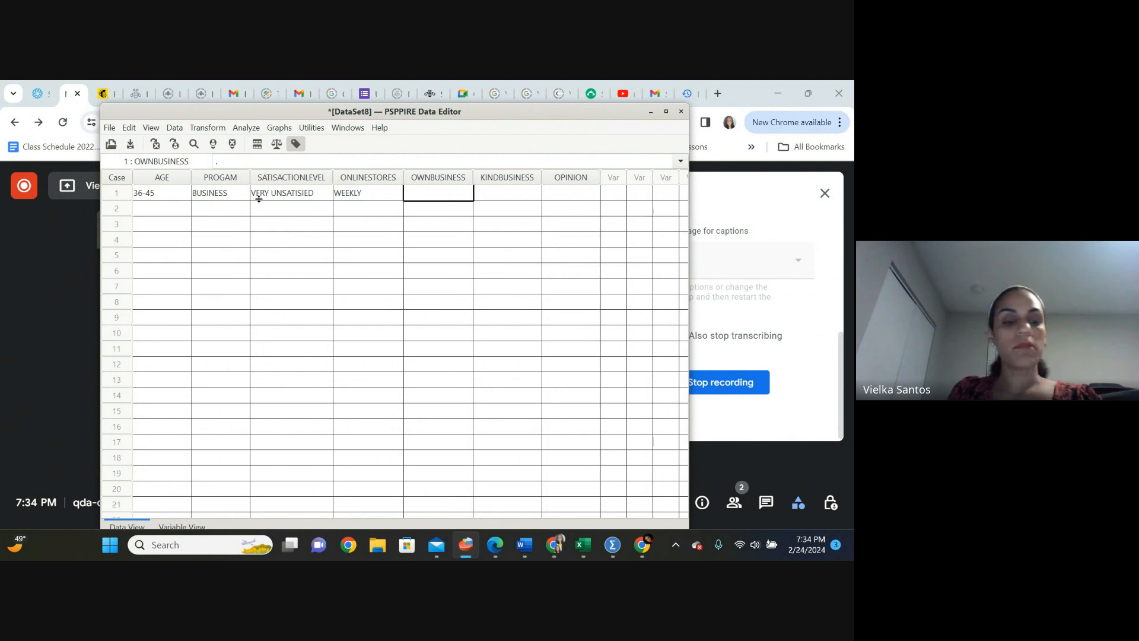
text(1)
key(Tab)
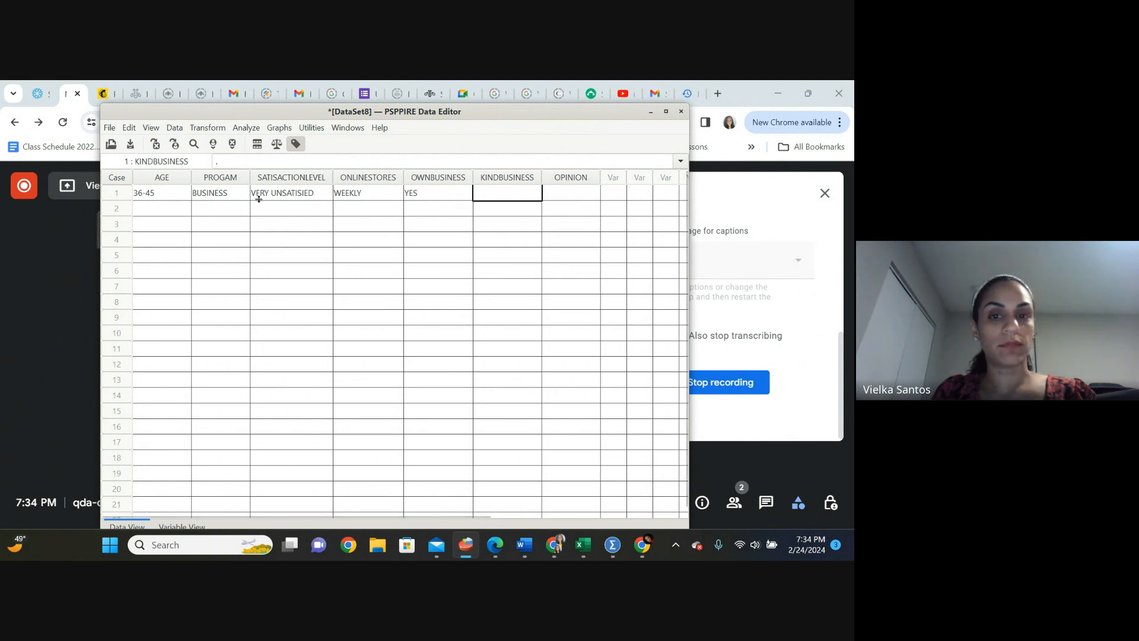
text(1)
key(Tab)
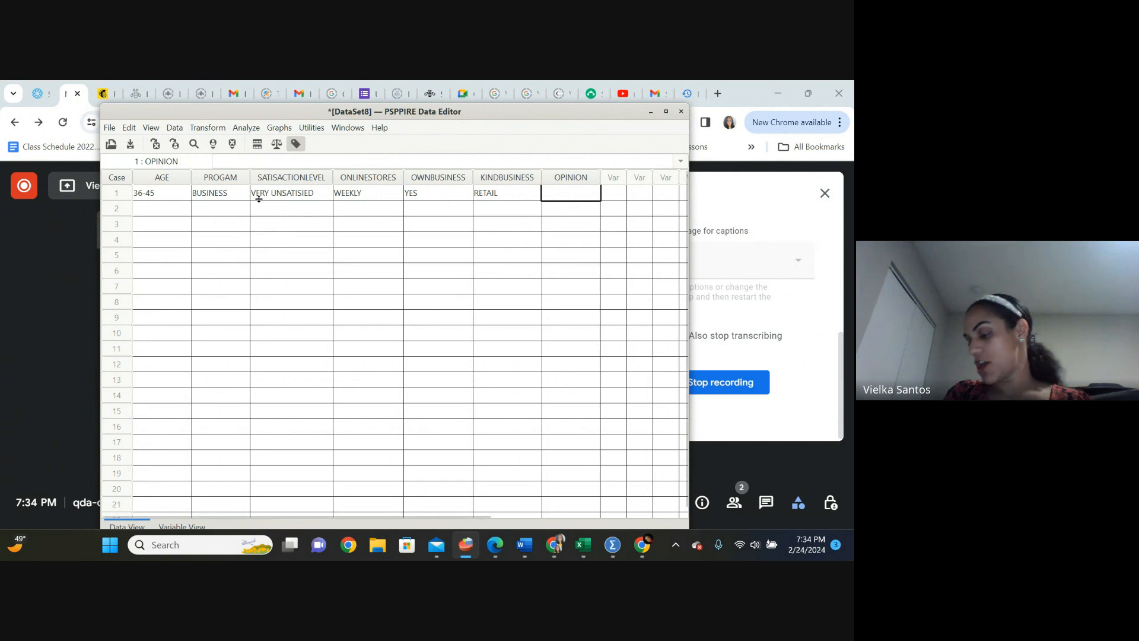
text(NONE)
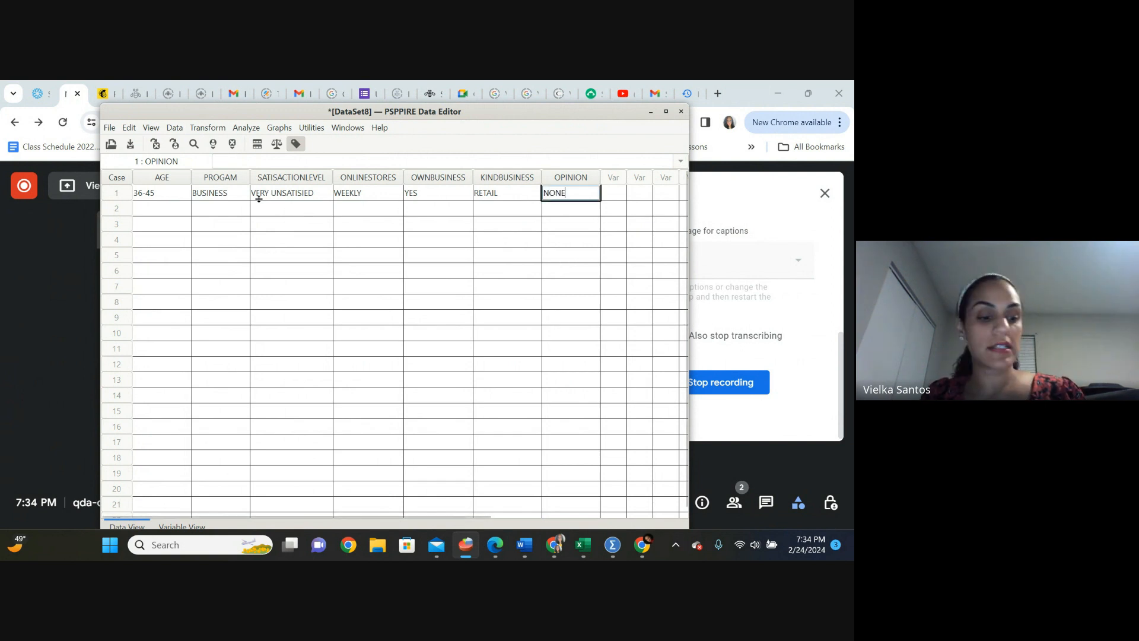
key(Tab)
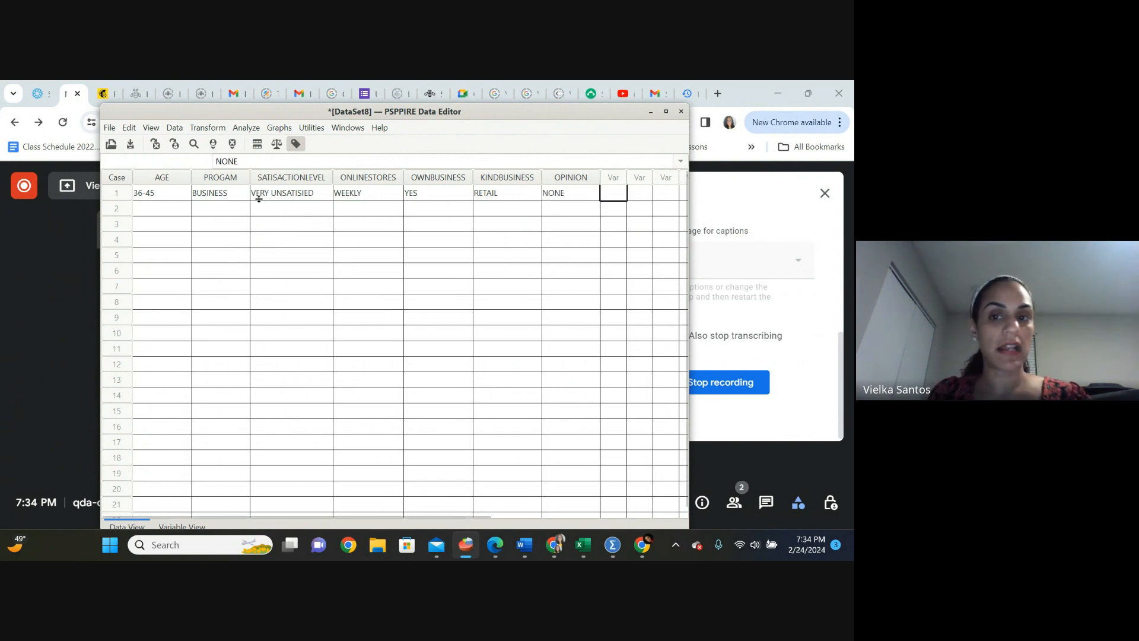
For case 2, enter AGE as 26-35, PROGAM as THEOLOGY and SATISACTIONLEVEL as the "NEITHER SATISFIED" level.
key(Left)
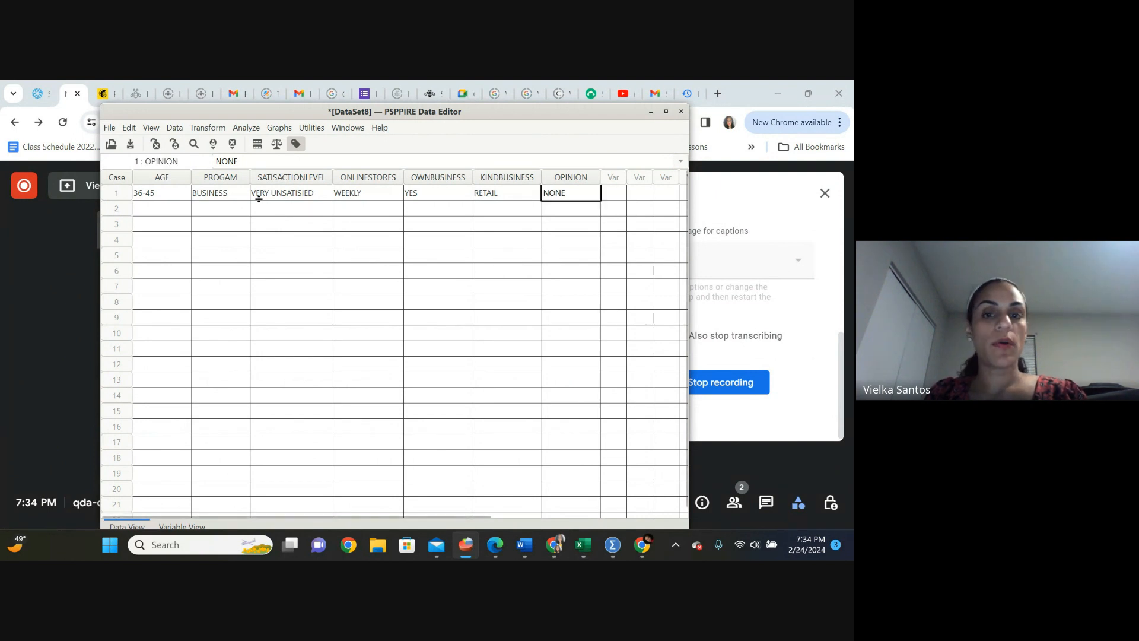
key(Left)
key(Left)
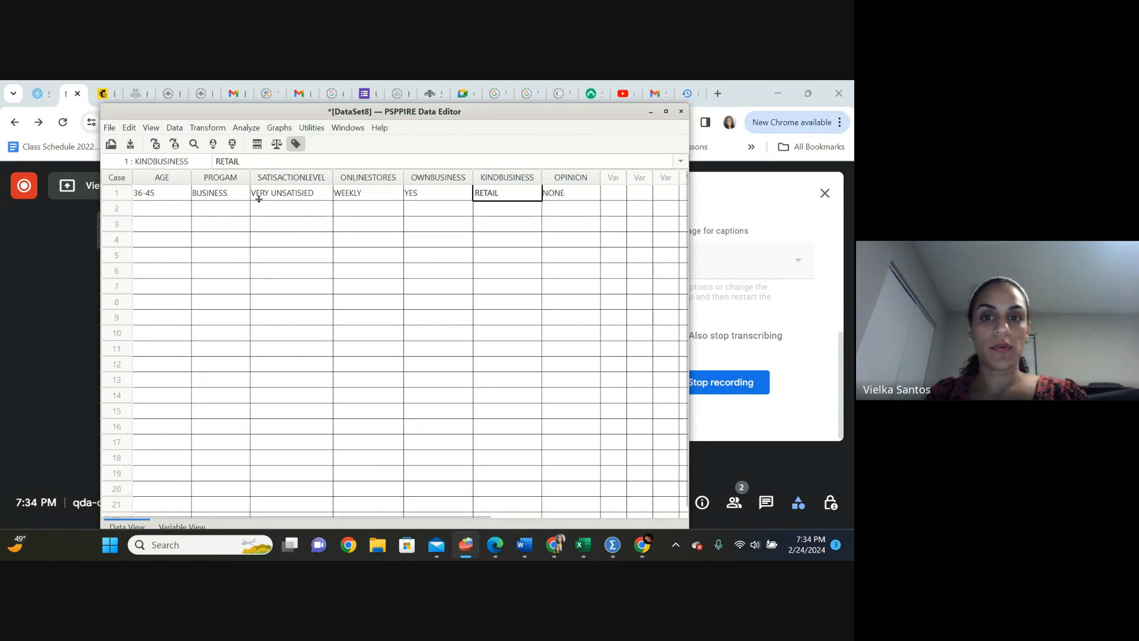
key(Home)
key(Down)
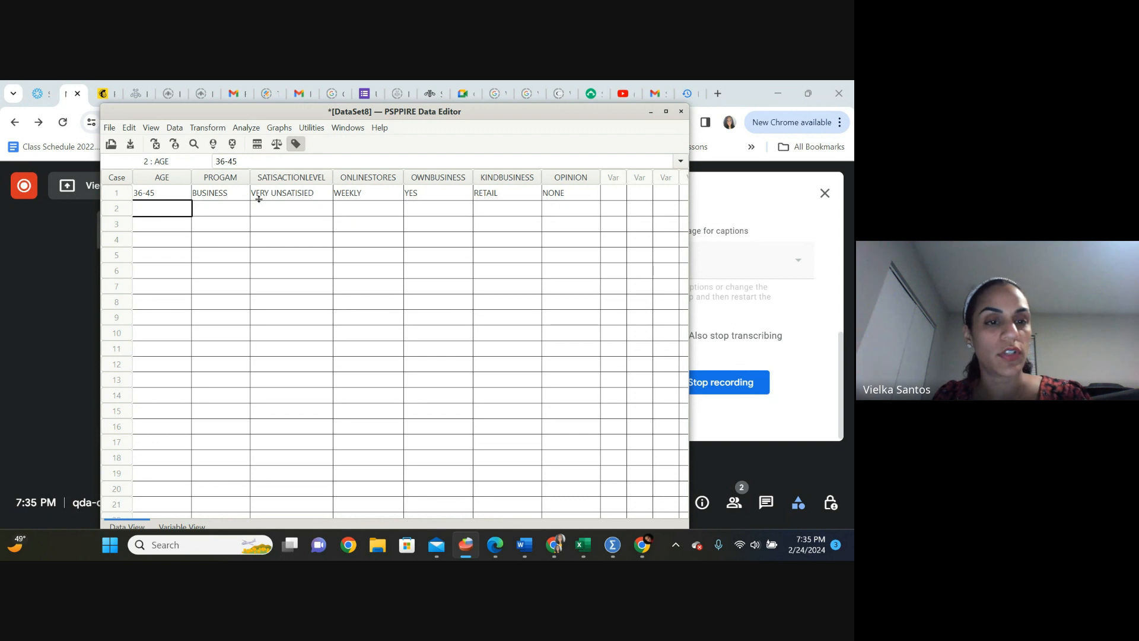
text(26-35)
key(Tab)
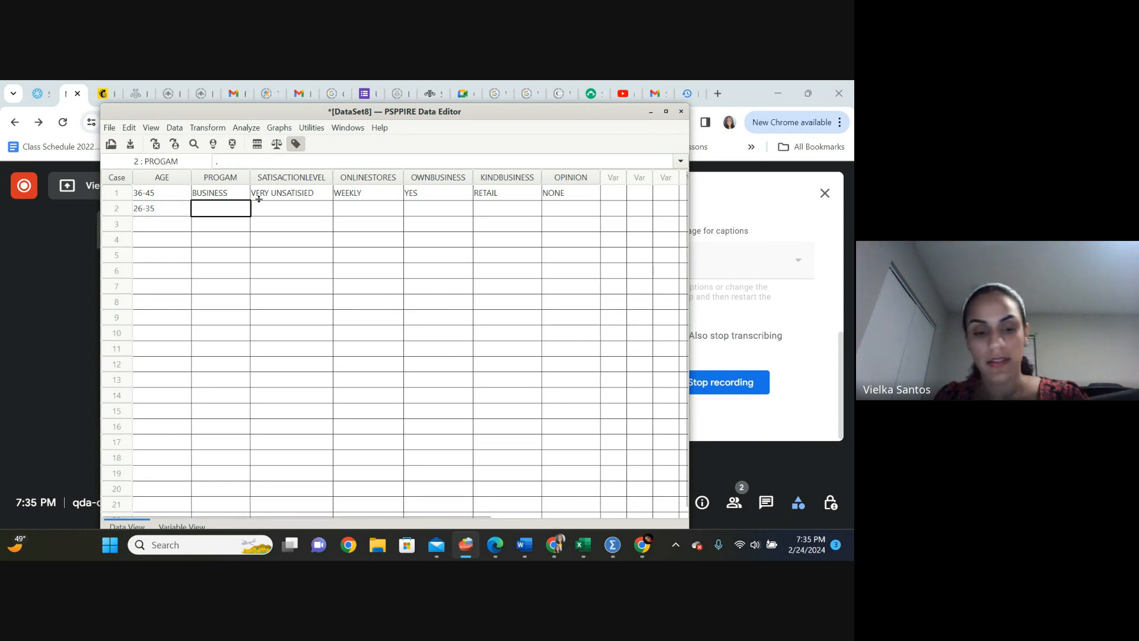
text(THEOLOGY)
key(Tab)
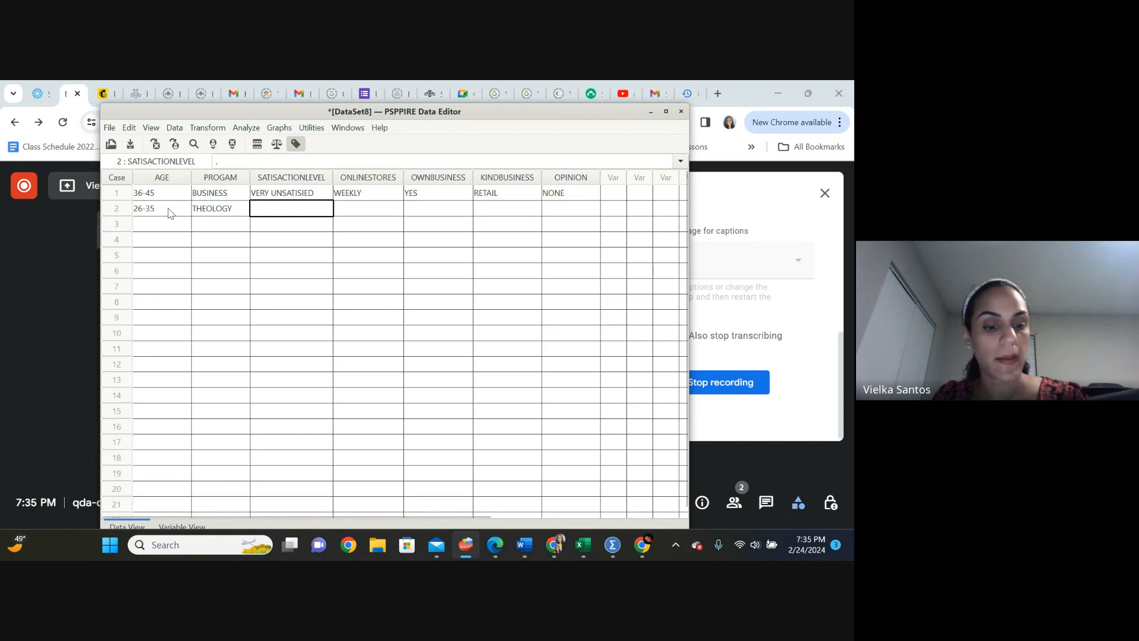
text(NEITHER SATISFIED NO)
key(Tab)
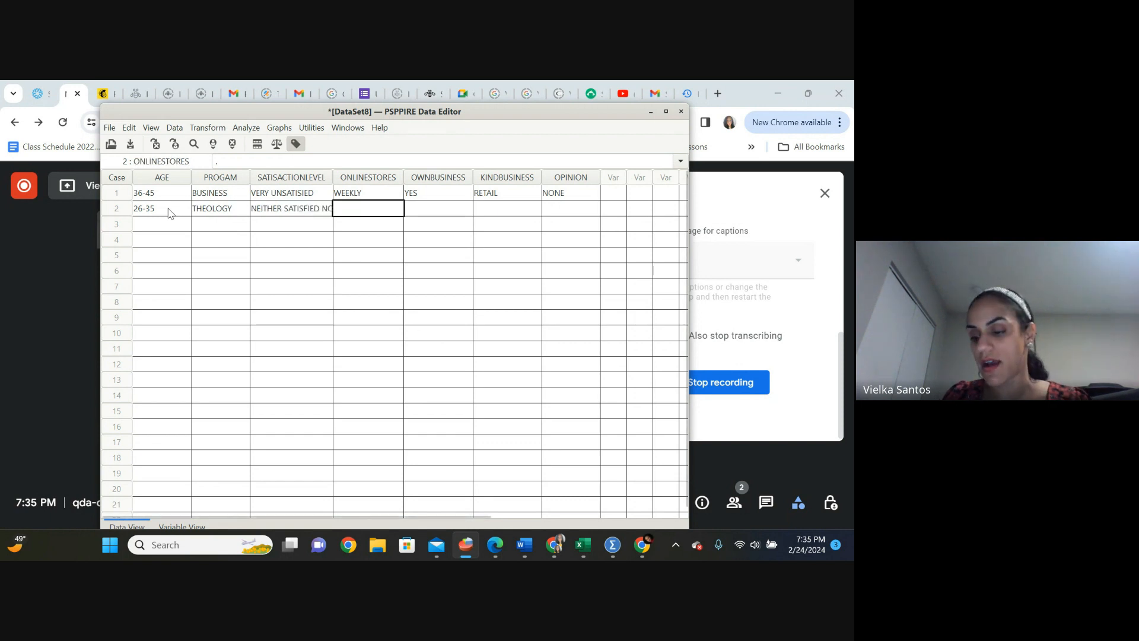
Complete case 2 with ONLINESTORES WEEKLY, OWNBUSINESS YES, KINDBUSINESS SERVICES and OPINION NONE.
text(WEEKLY)
key(Tab)
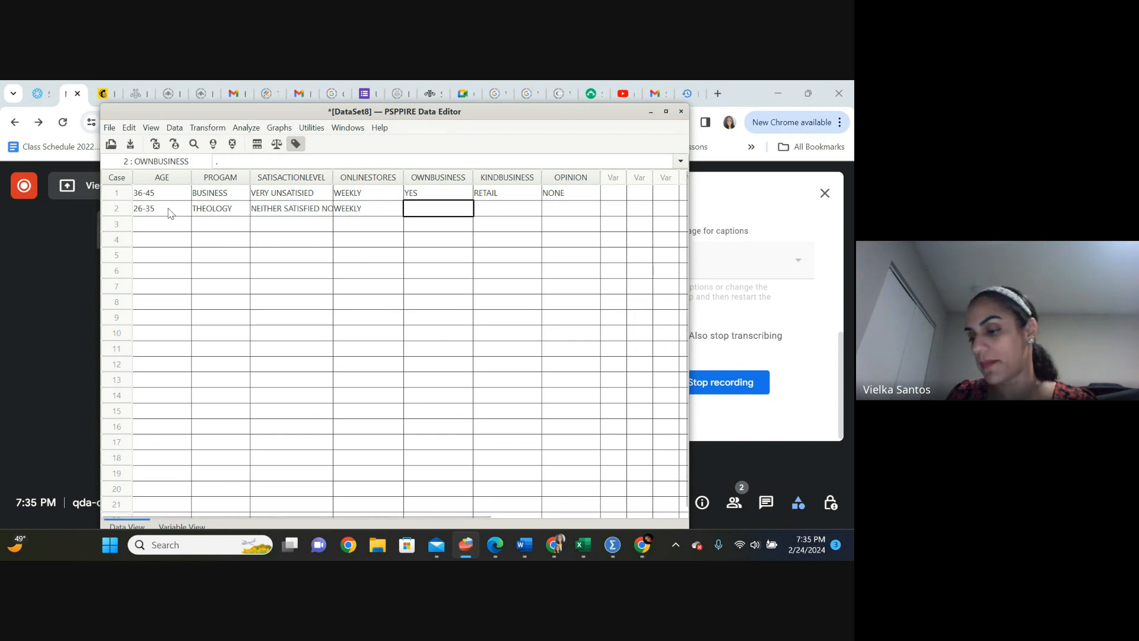
text(YES)
key(Tab)
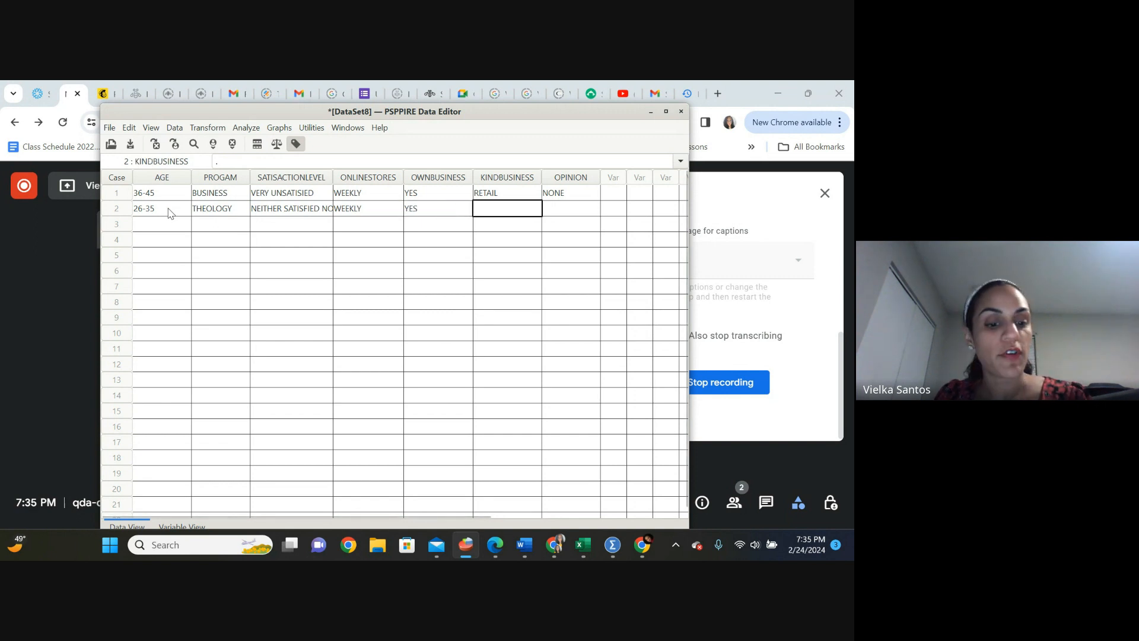
text(SERVICES)
key(Tab)
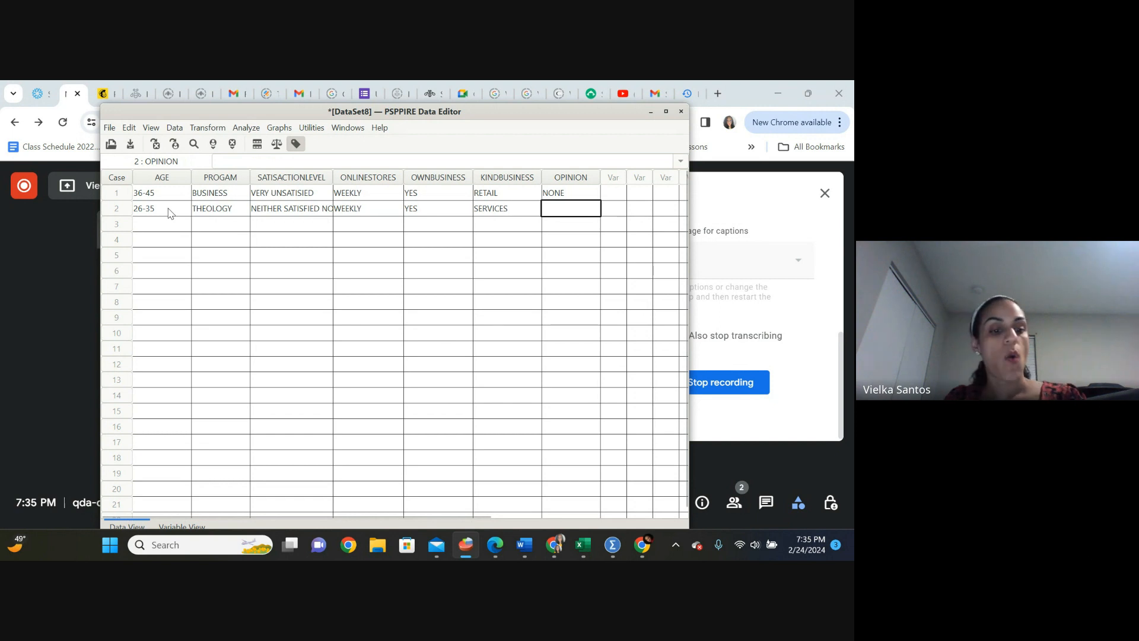
text(1)
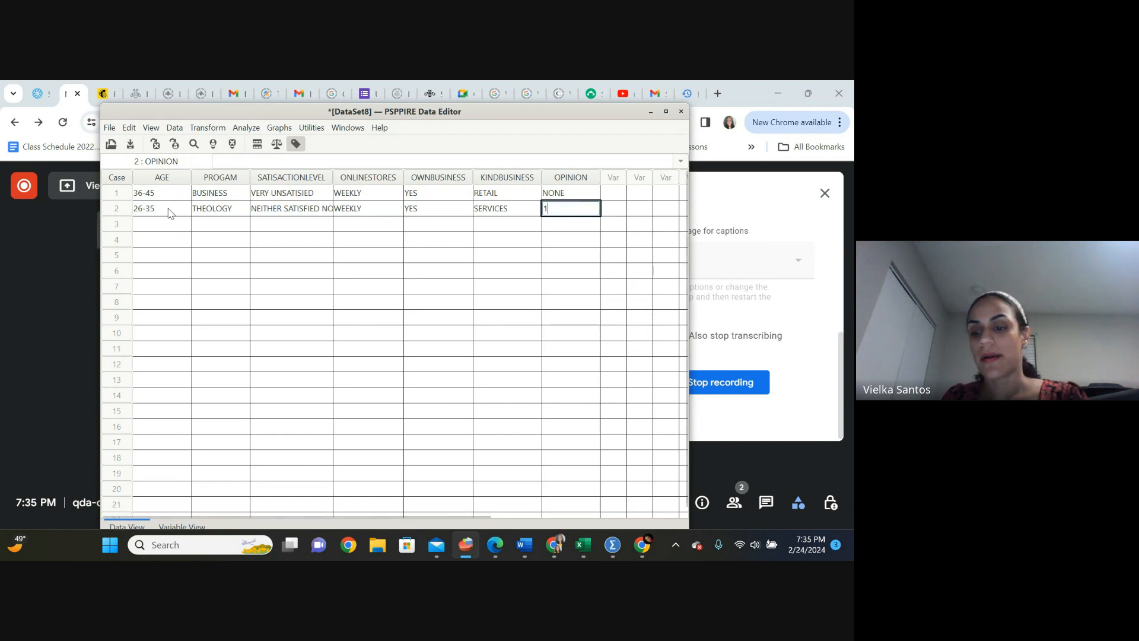
text(NOM)
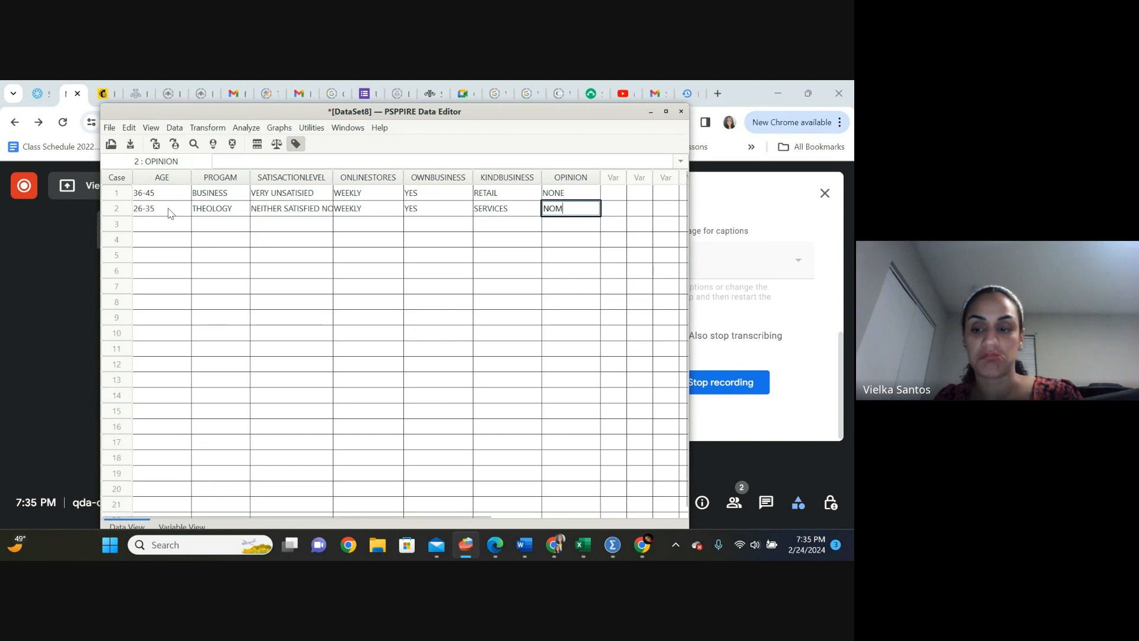
key(BackSpace)
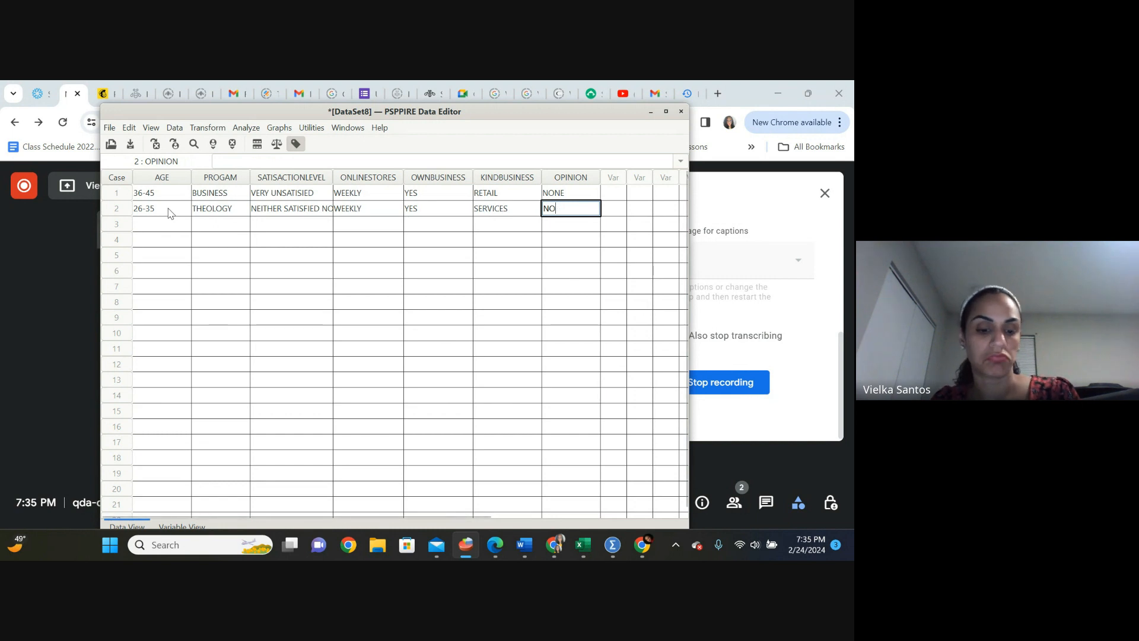
text(NE)
key(Return)
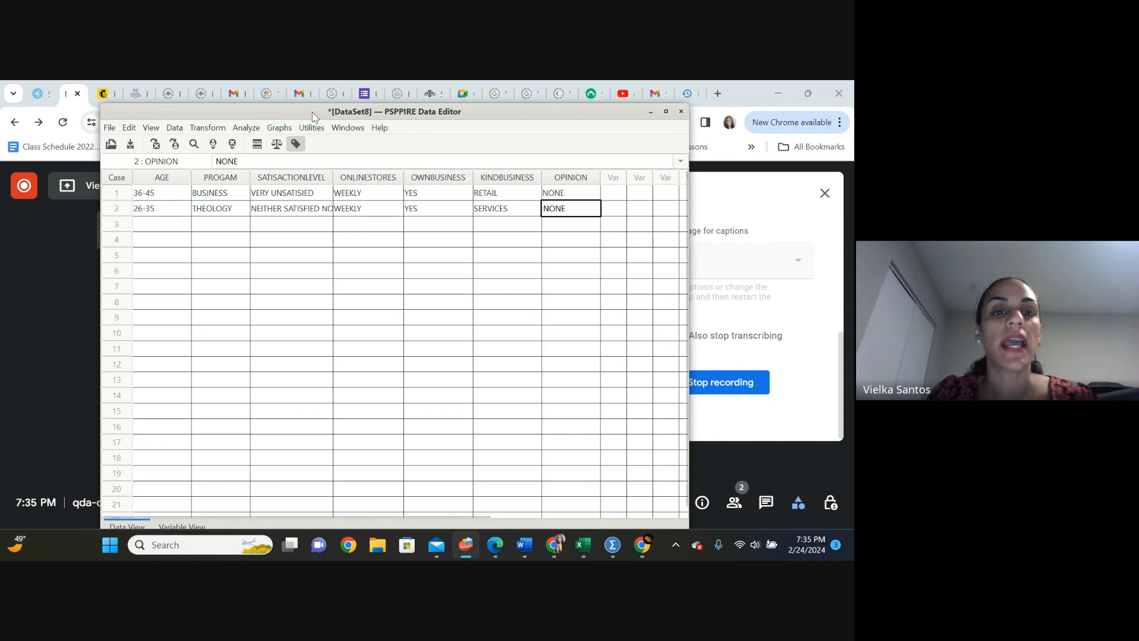
For case 3, enter AGE as 45 PLUS, PROGAM as 1 (BUSINESS) and SATISACTIONLEVEL as 4 (UNSATISFIED).
drag(312, 112, 287, 154)
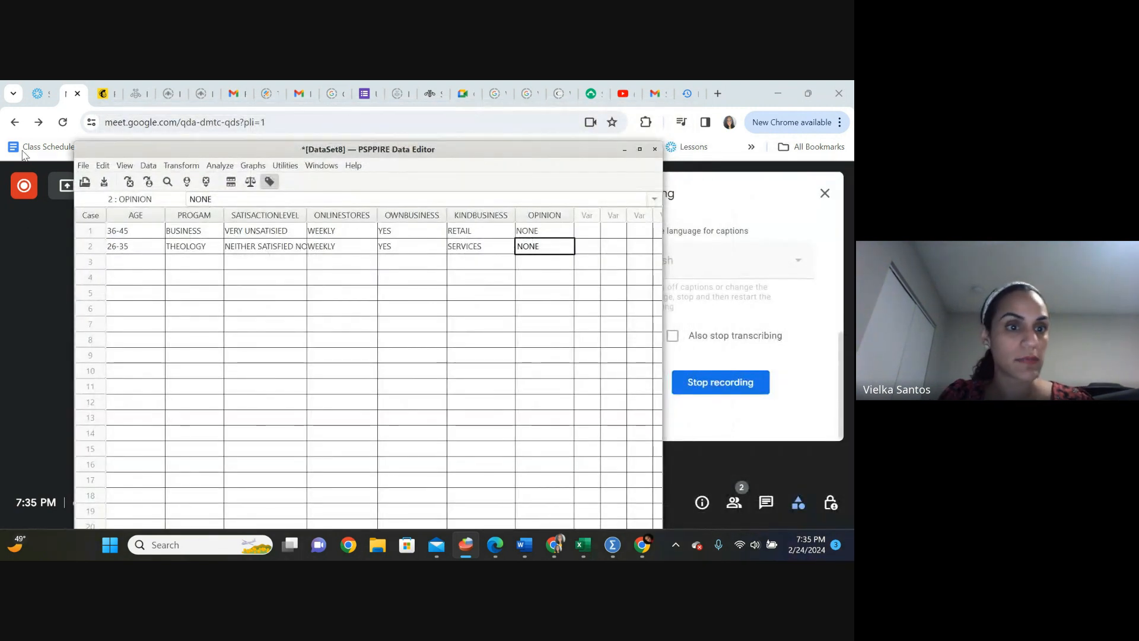
click(118, 262)
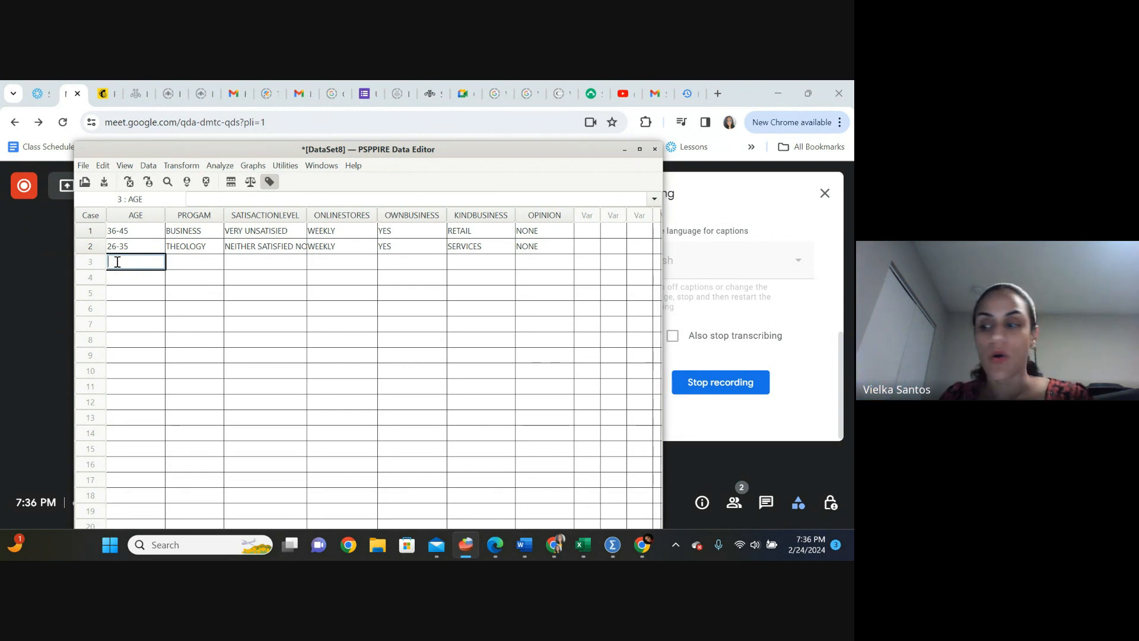
text(45 PLUS)
key(Tab)
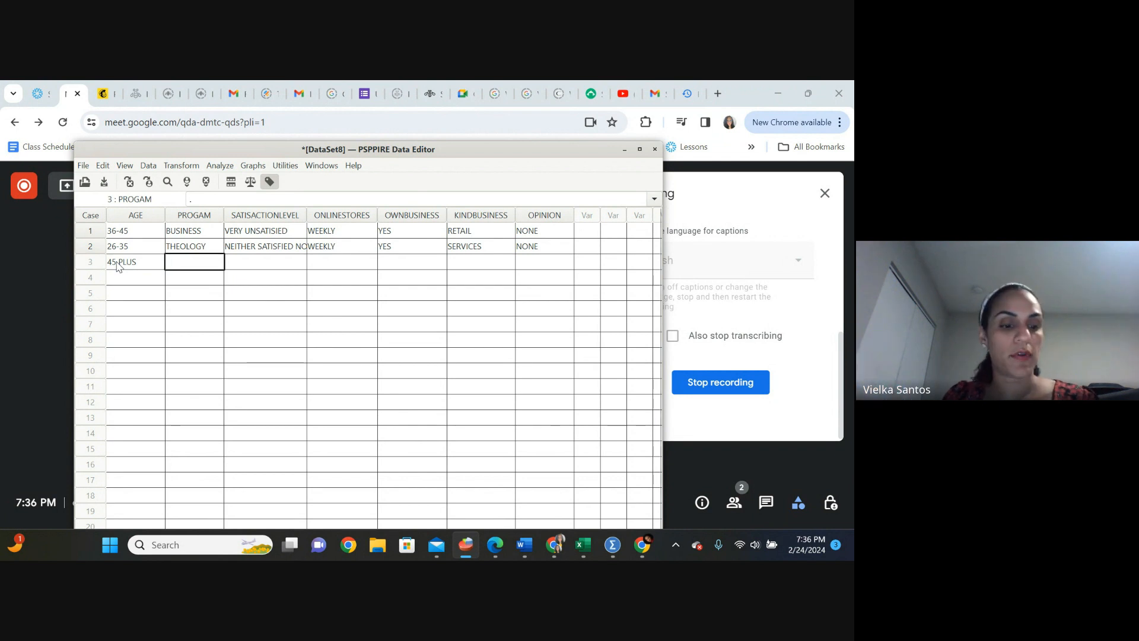
text(1)
key(Tab)
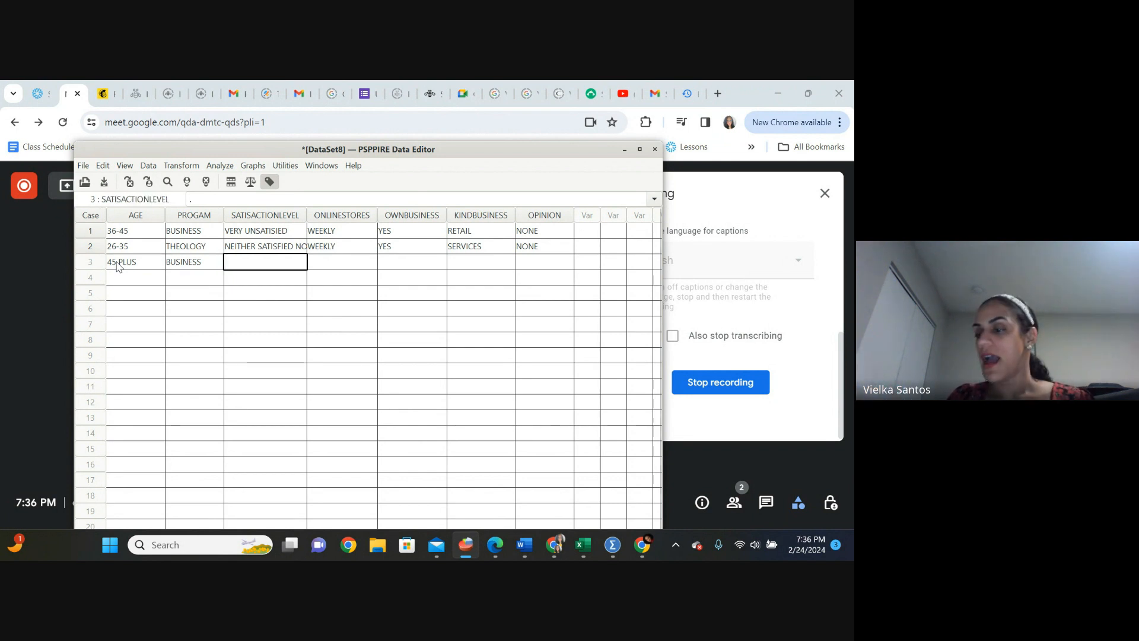
text(2)
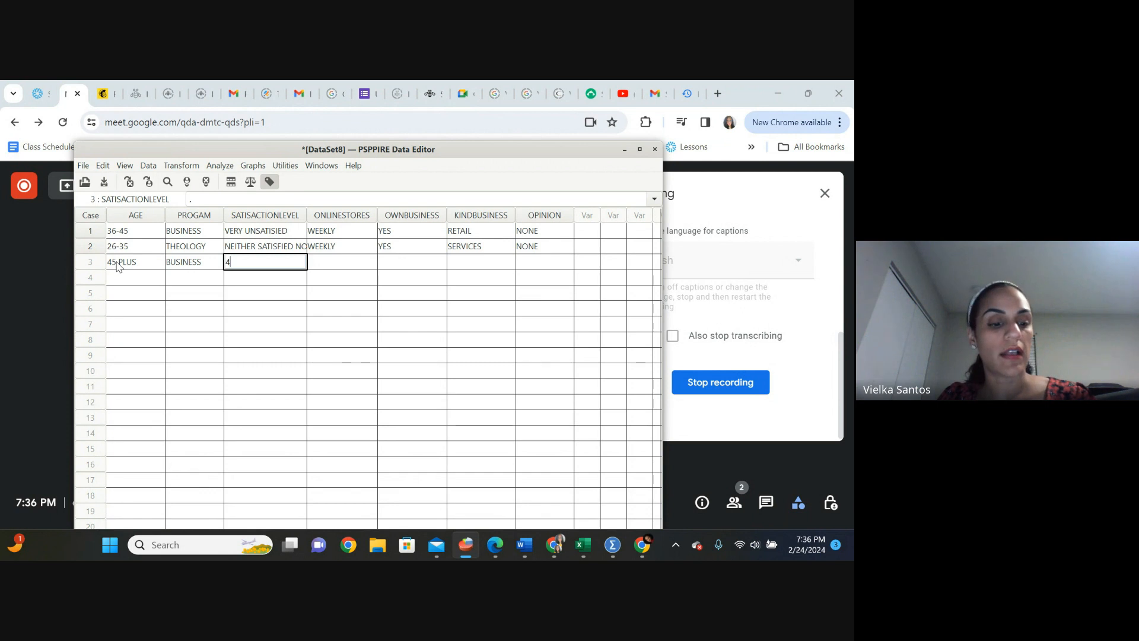
key(Tab)
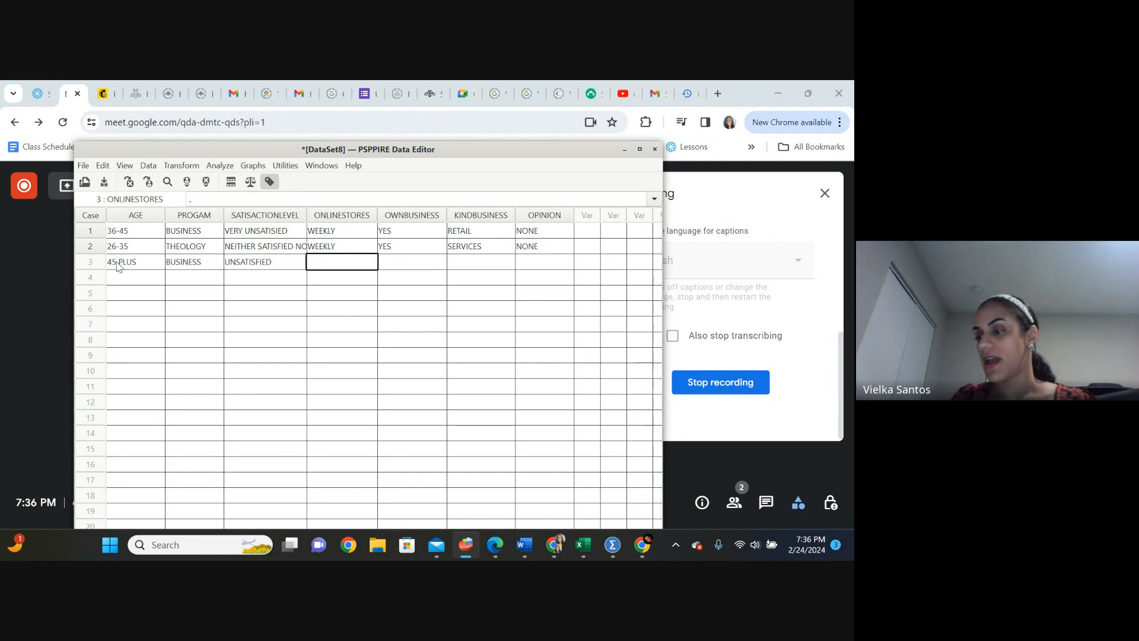
Complete case 3 with ONLINESTORES WEEKLY, OWNBUSINESS 1 (YES), KINDBUSINESS 1 (RETAIL) and OPINION NONE.
text(1)
key(Tab)
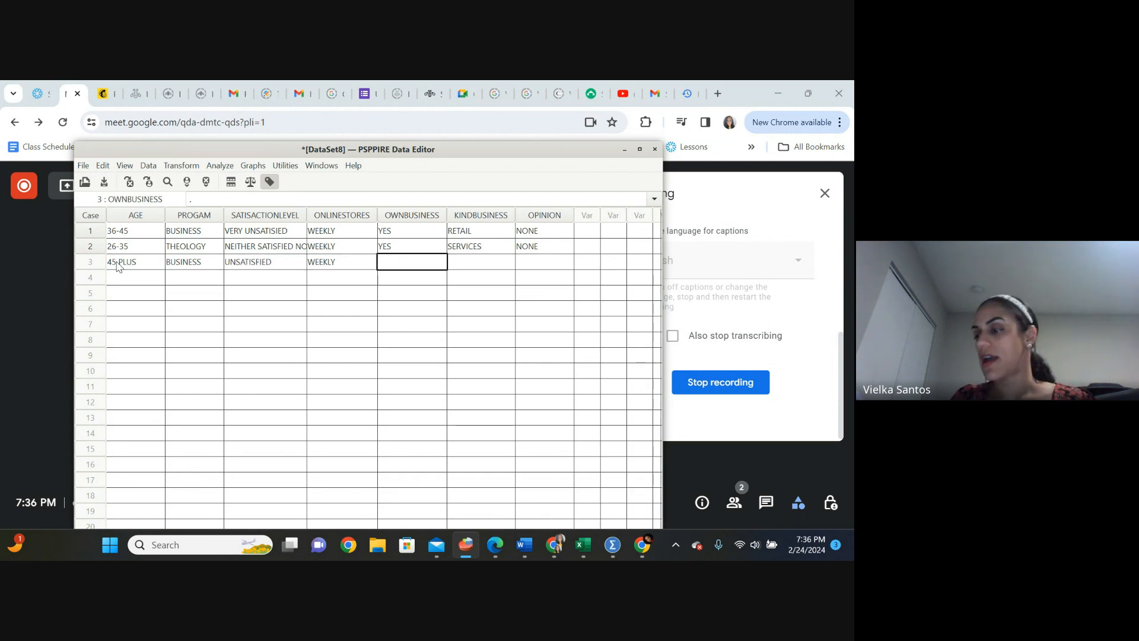
text(1)
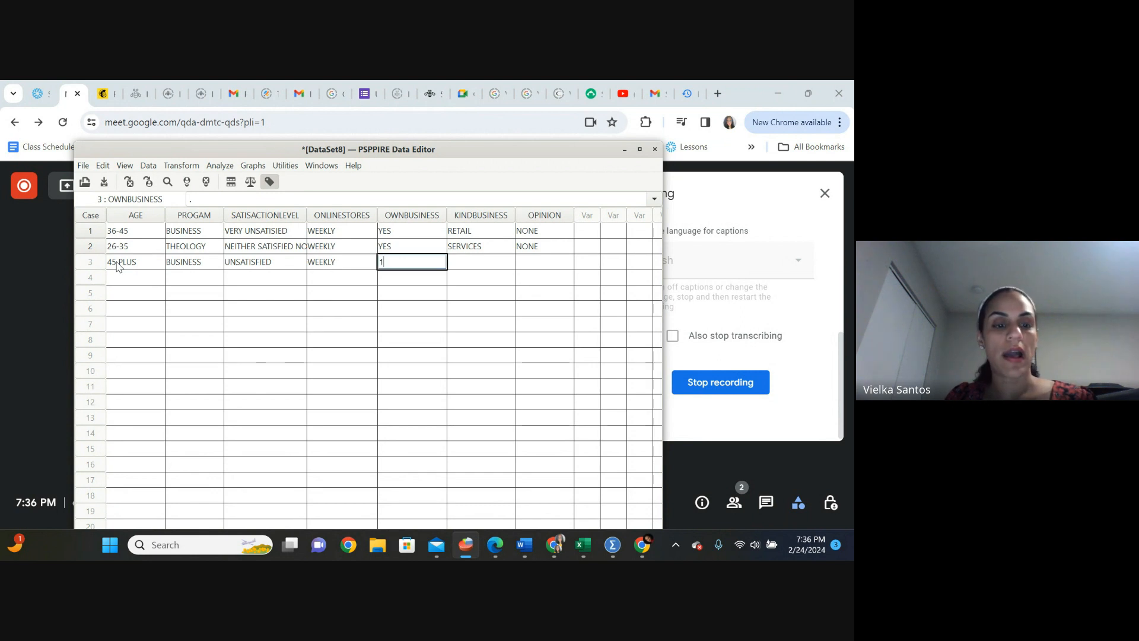
key(Tab)
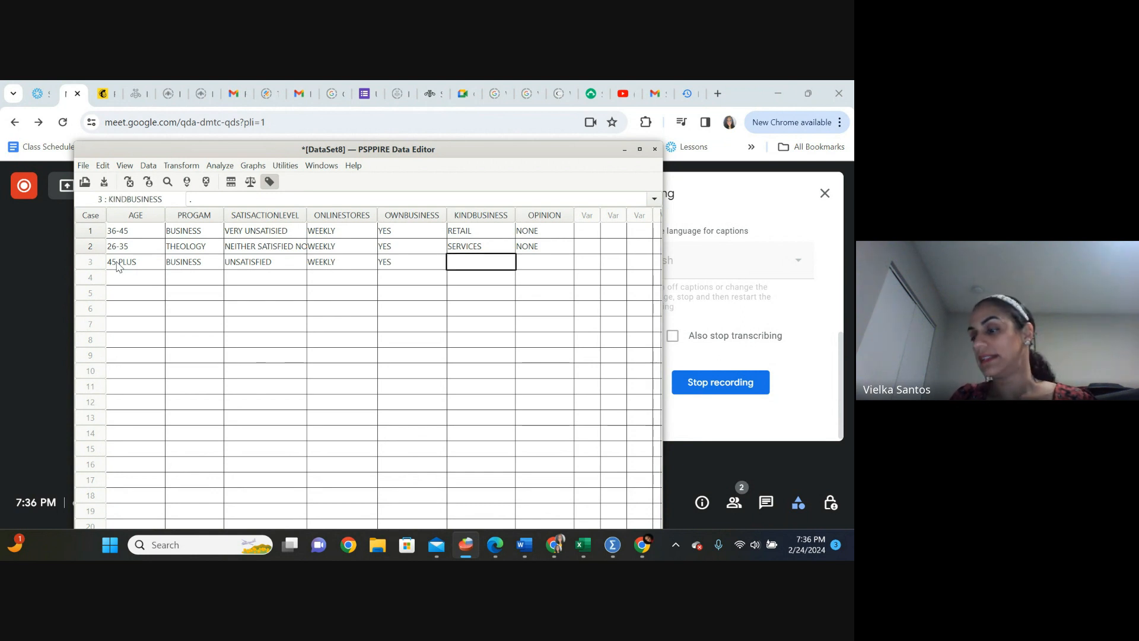
text(1)
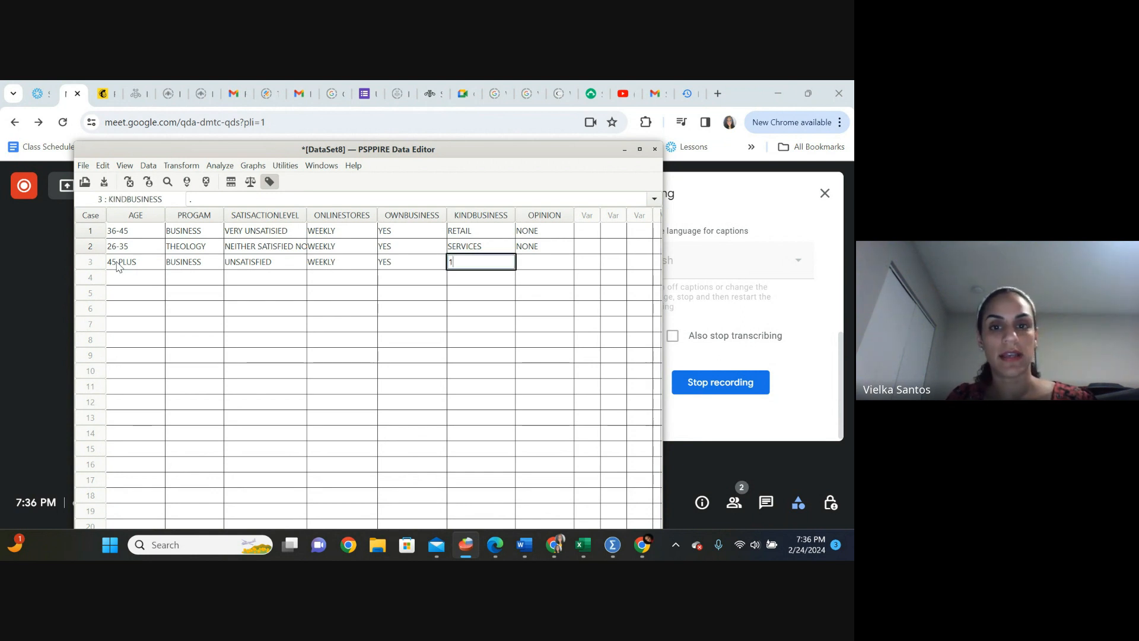
key(Tab)
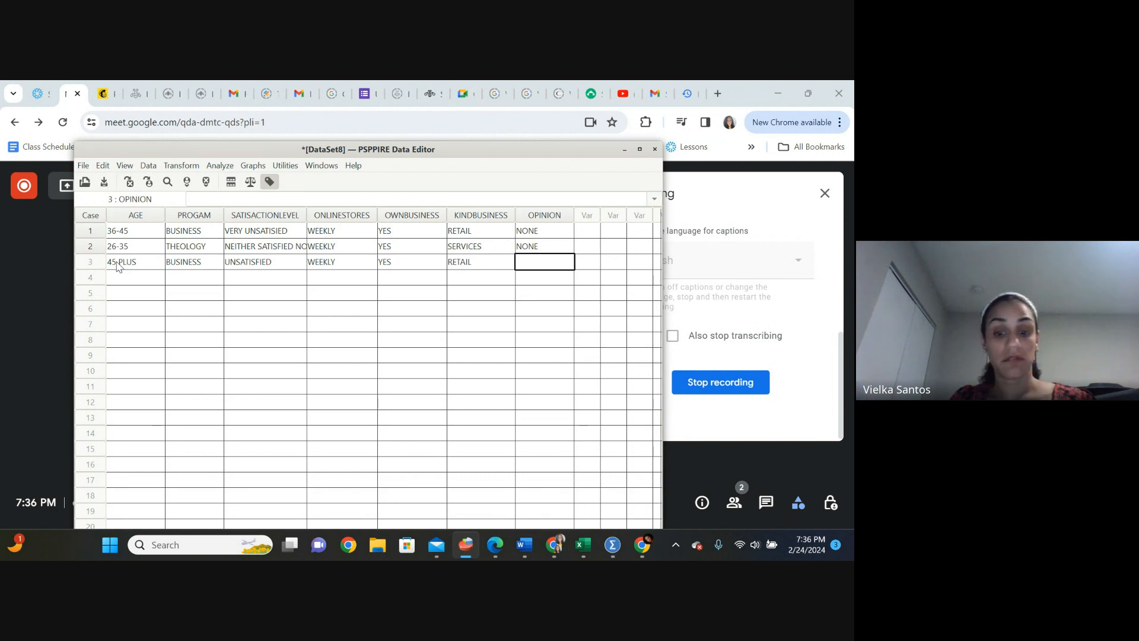
text(NONE)
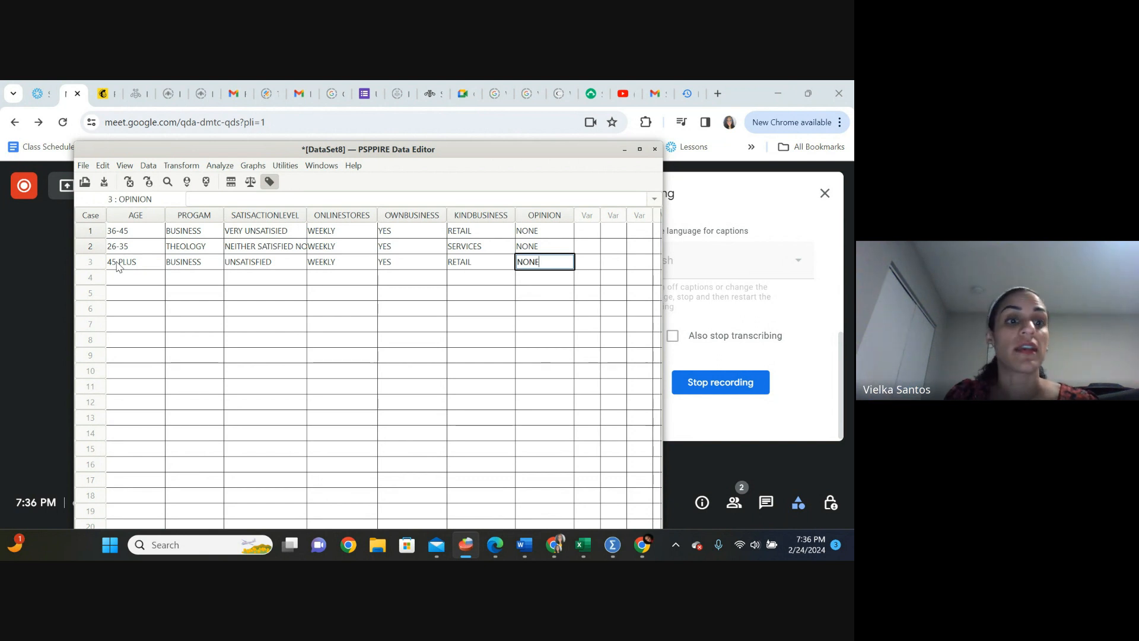
For case 4, enter AGE as 26-35, PROGAM as 2 (THEOLOGY) and SATISACTIONLEVEL as the "NEITHER SATISFIED" level.
click(122, 274)
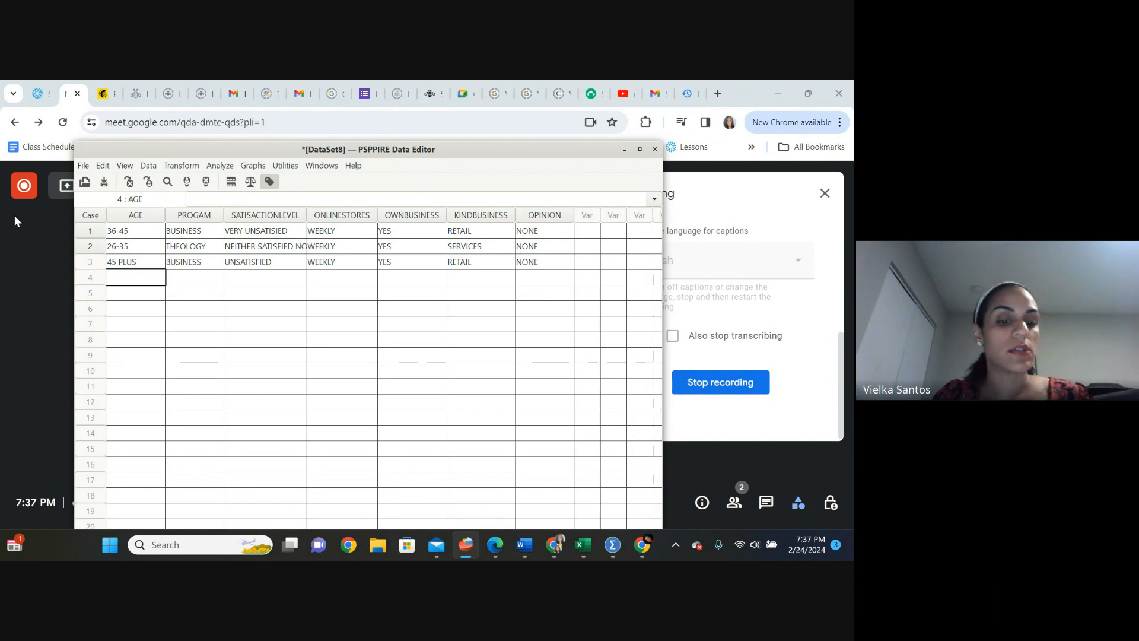
text(26-35)
key(Tab)
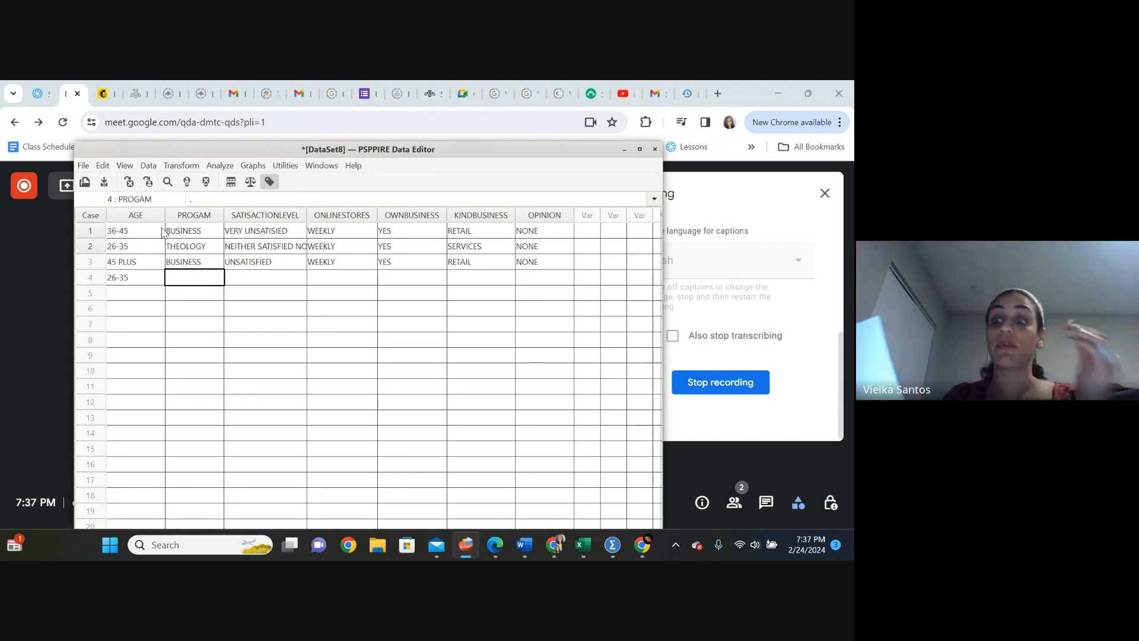
text(THEOLOGY)
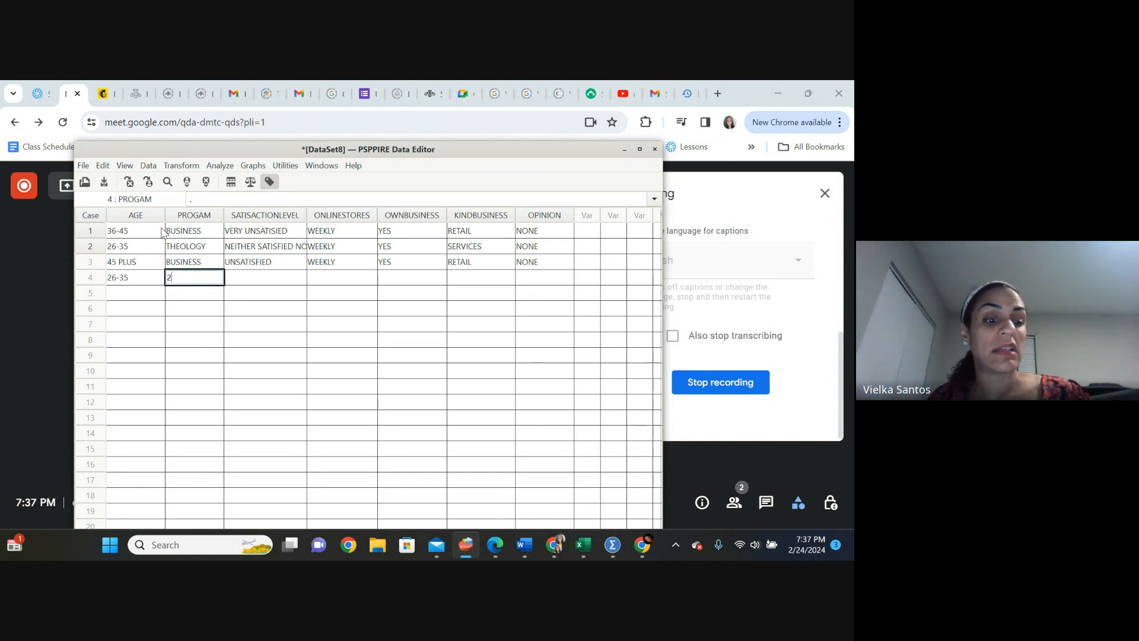
key(Tab)
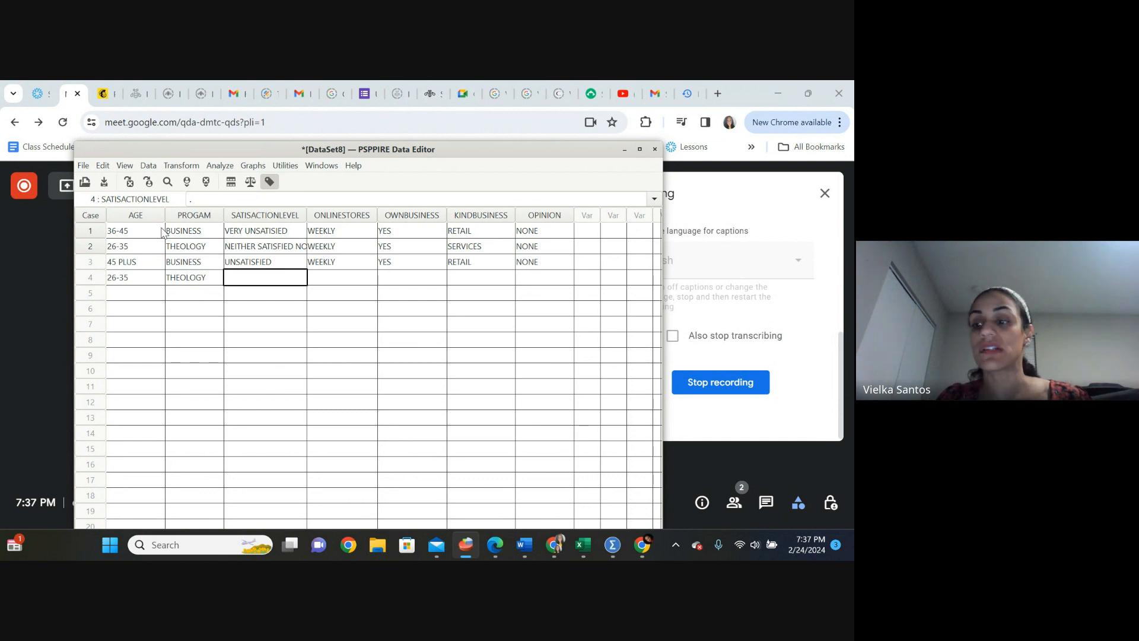
text(3)
key(Tab)
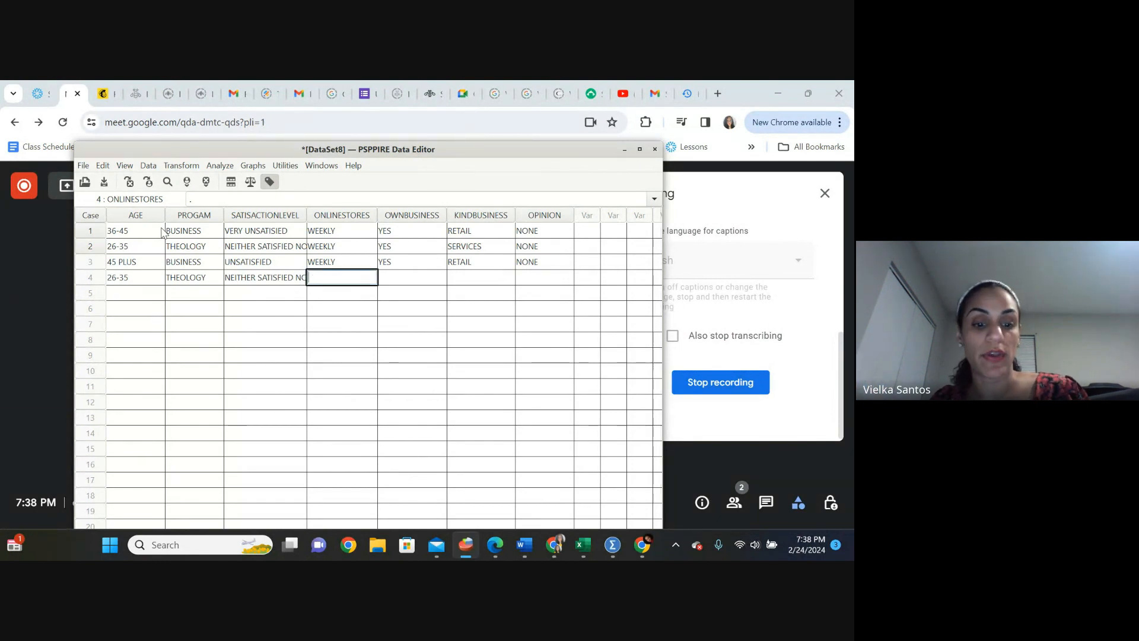
Complete case 4 with ONLINESTORES 4 (MONTHLY), OWNBUSINESS 1 (YES), KINDBUSINESS 3 (ONLINE) and OPINION NONE.
key(Tab)
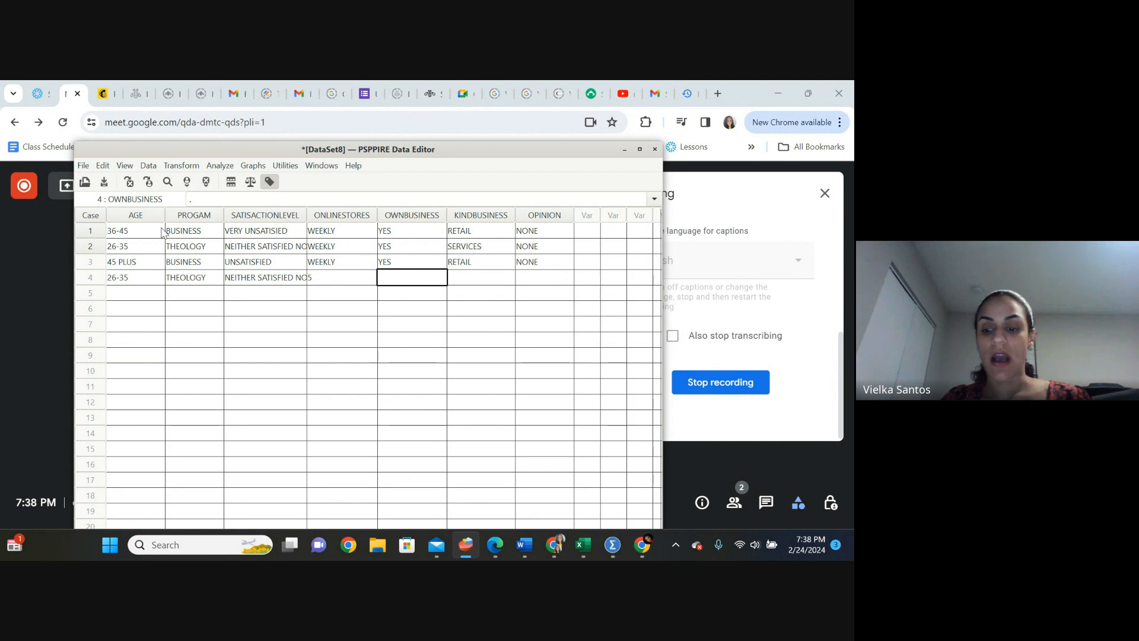
key(shift+Tab)
text(4)
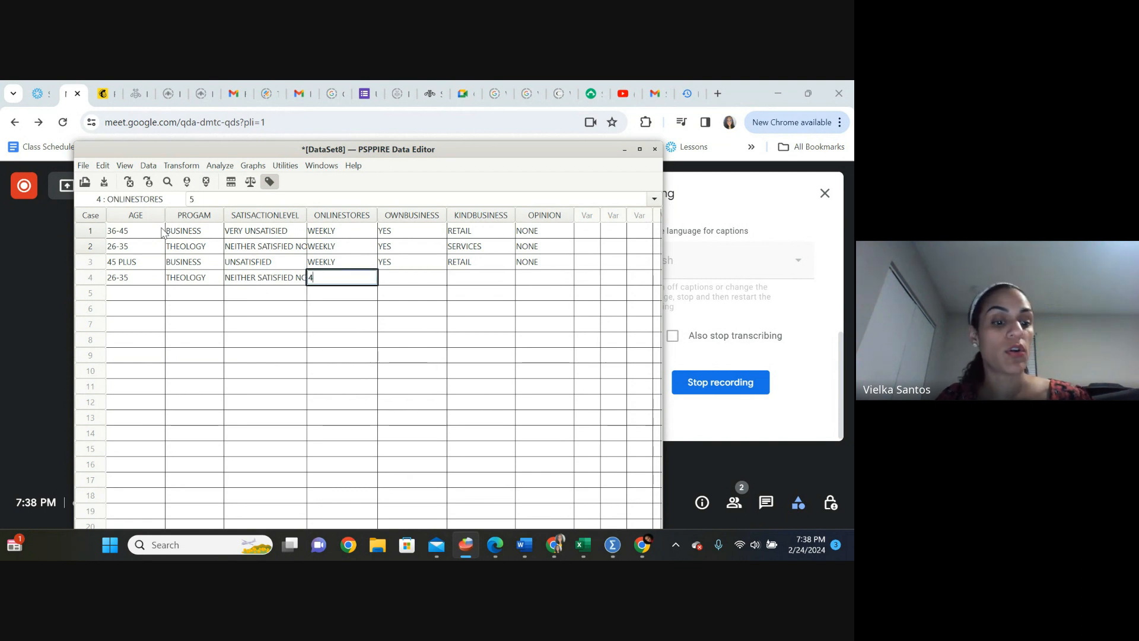
key(Tab)
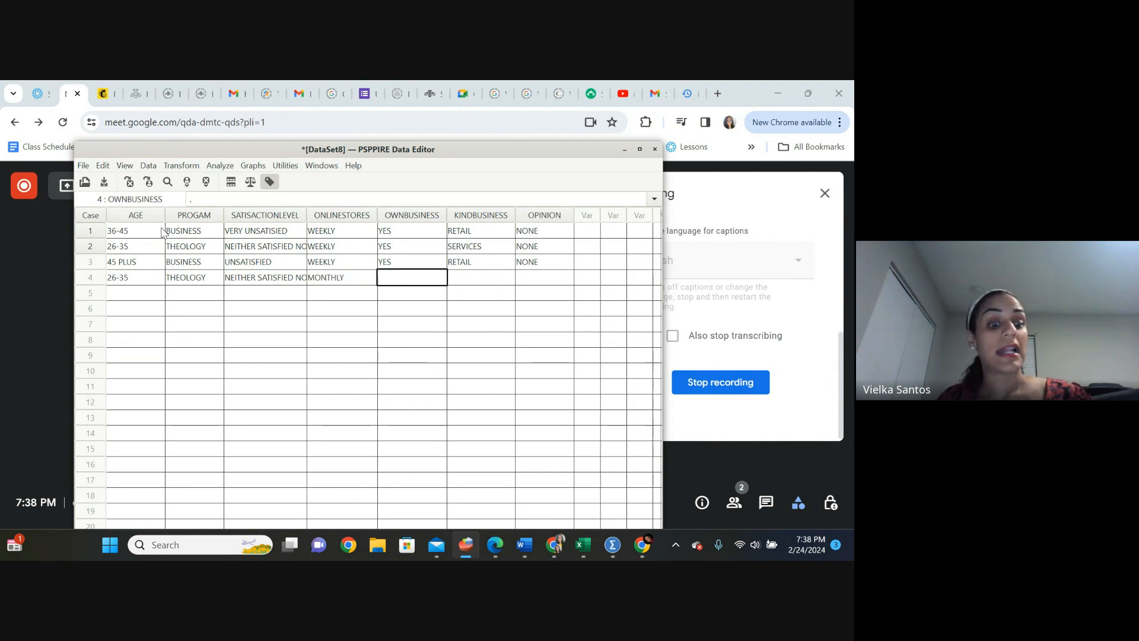
text(1)
key(Tab)
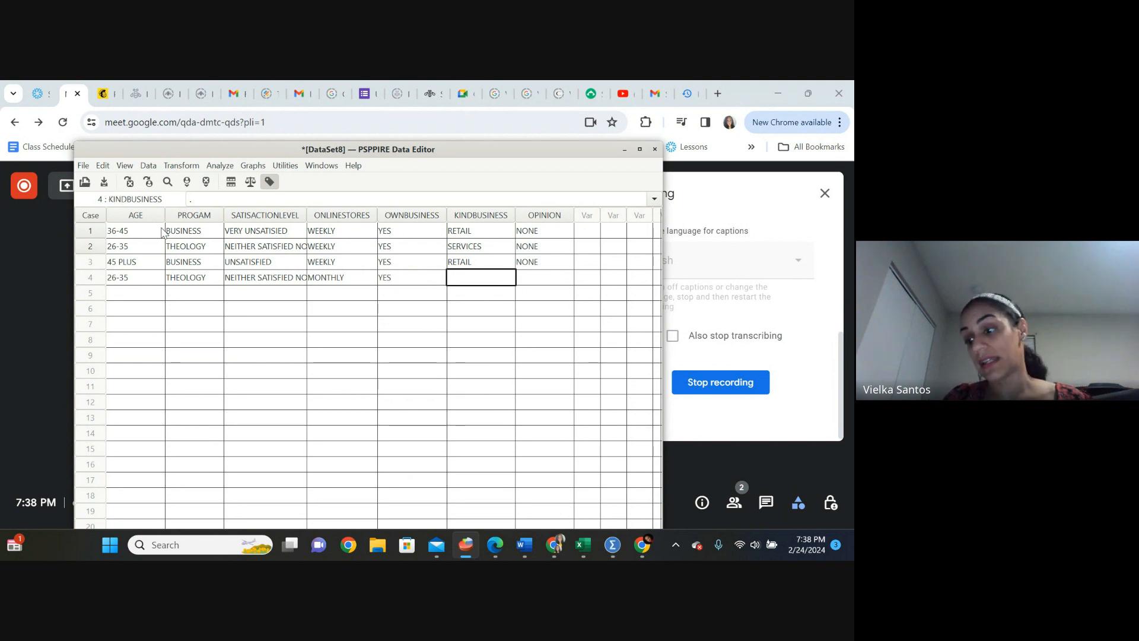
text(3)
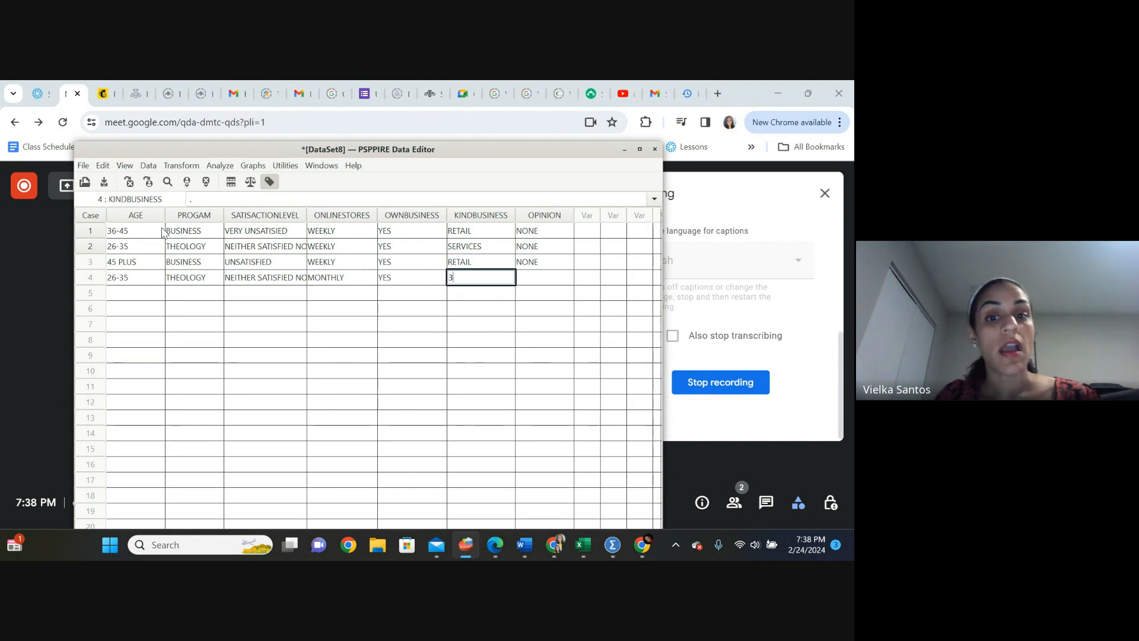
key(Tab)
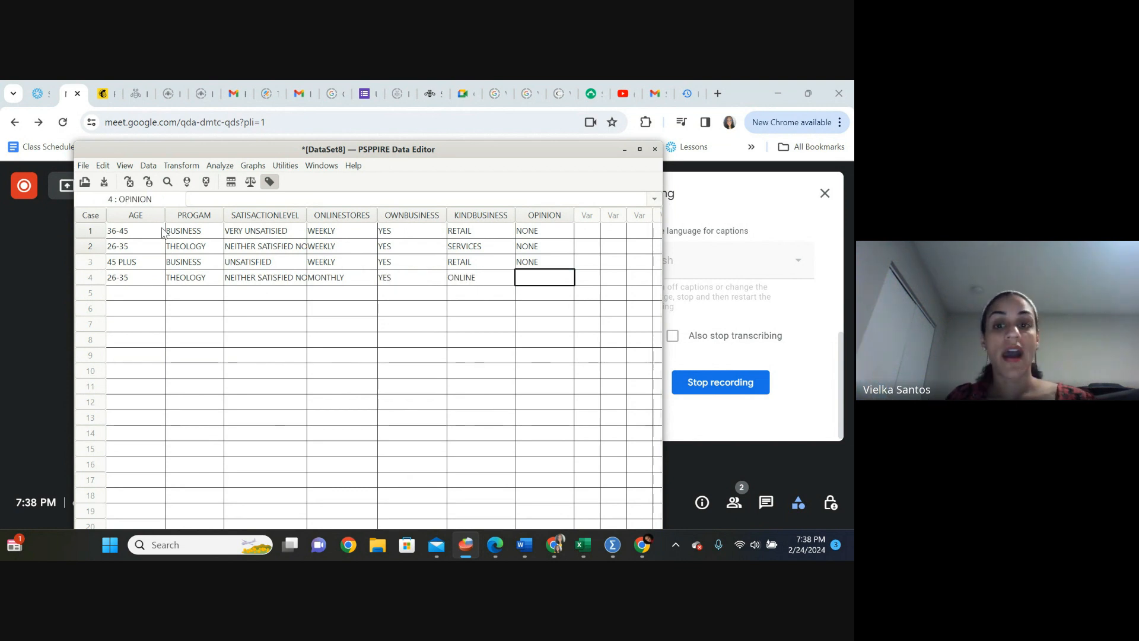
text(NONE)
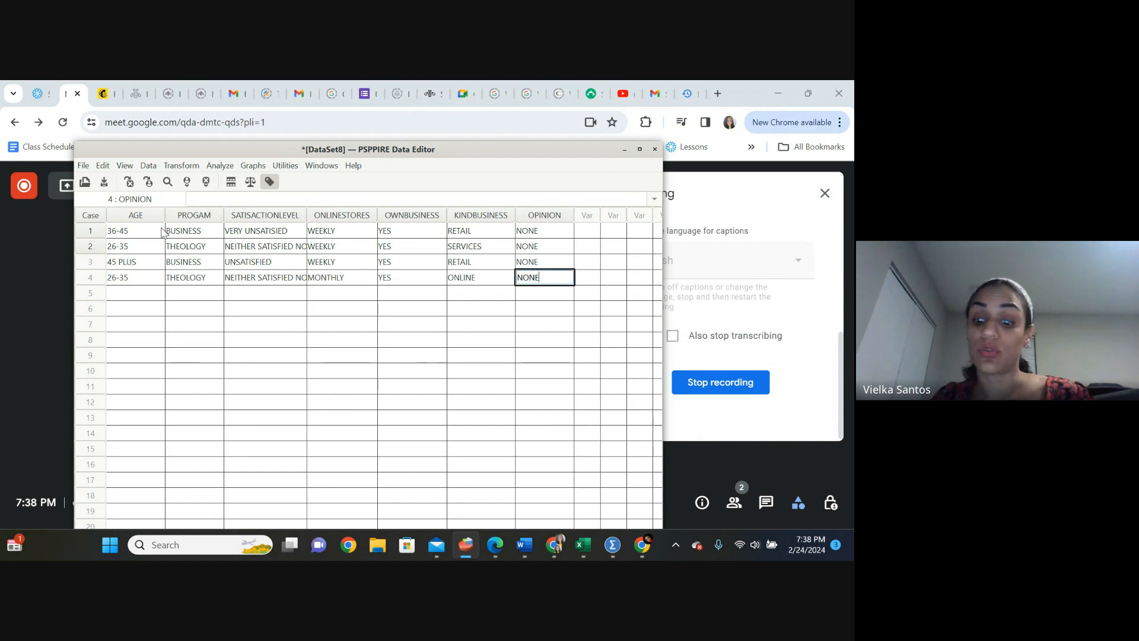
key(Return)
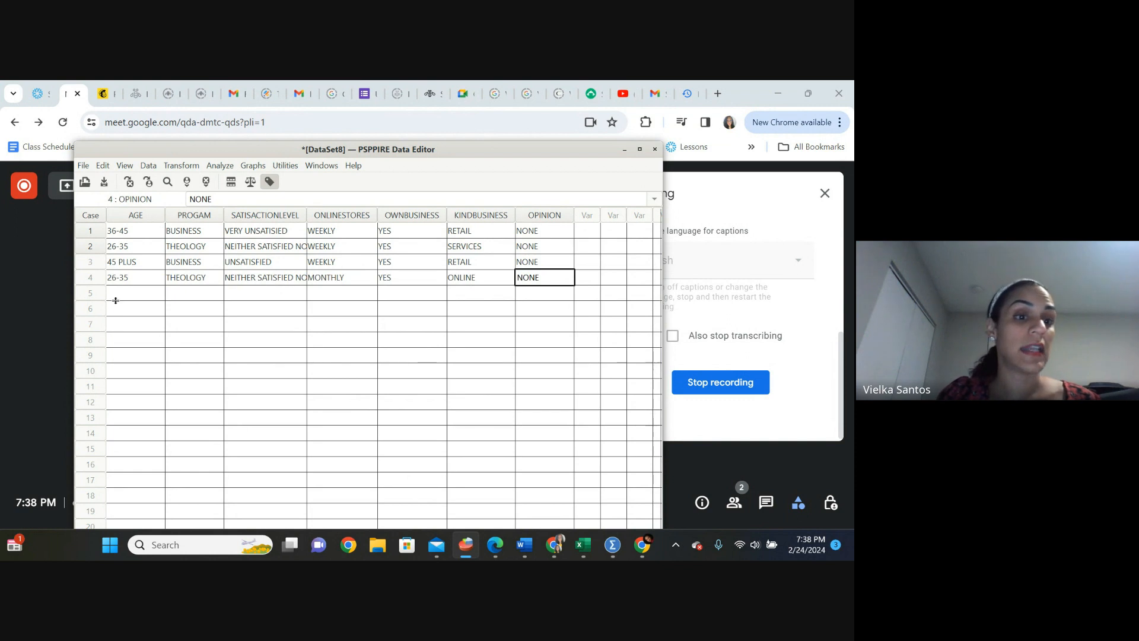
For case 5, enter AGE as 3 (26-35), PROGAM as 1 (BUSINESS) and SATISACTIONLEVEL as 4 (UNSATISFIED).
mouse_move(115, 297)
mouse_down()
mouse_move(117, 277)
mouse_move(181, 308)
mouse_up()
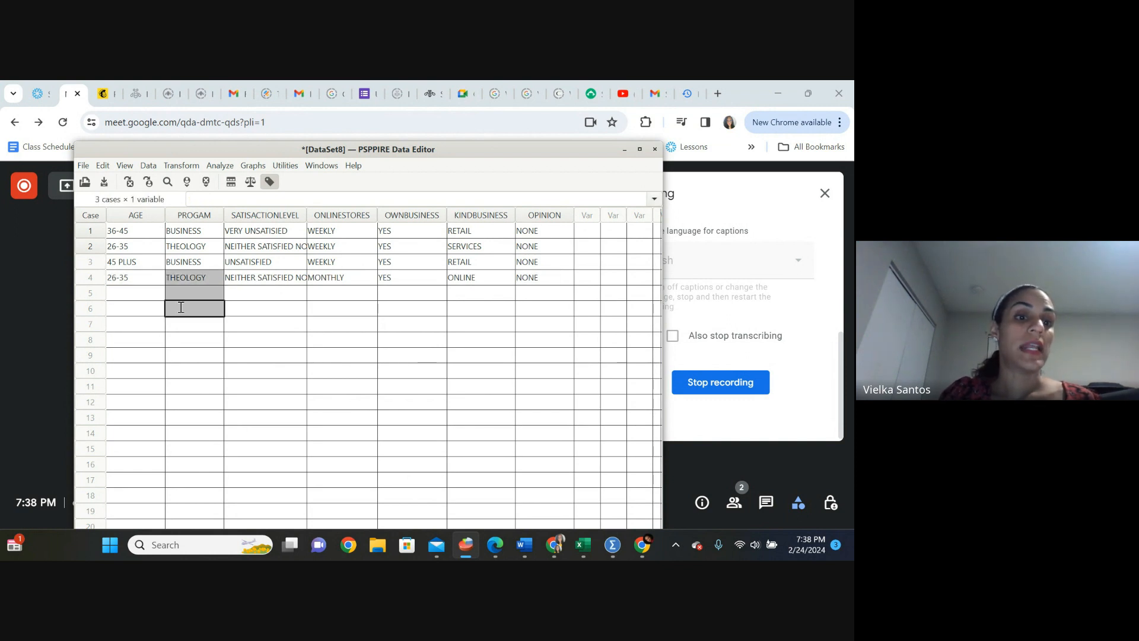
click(137, 294)
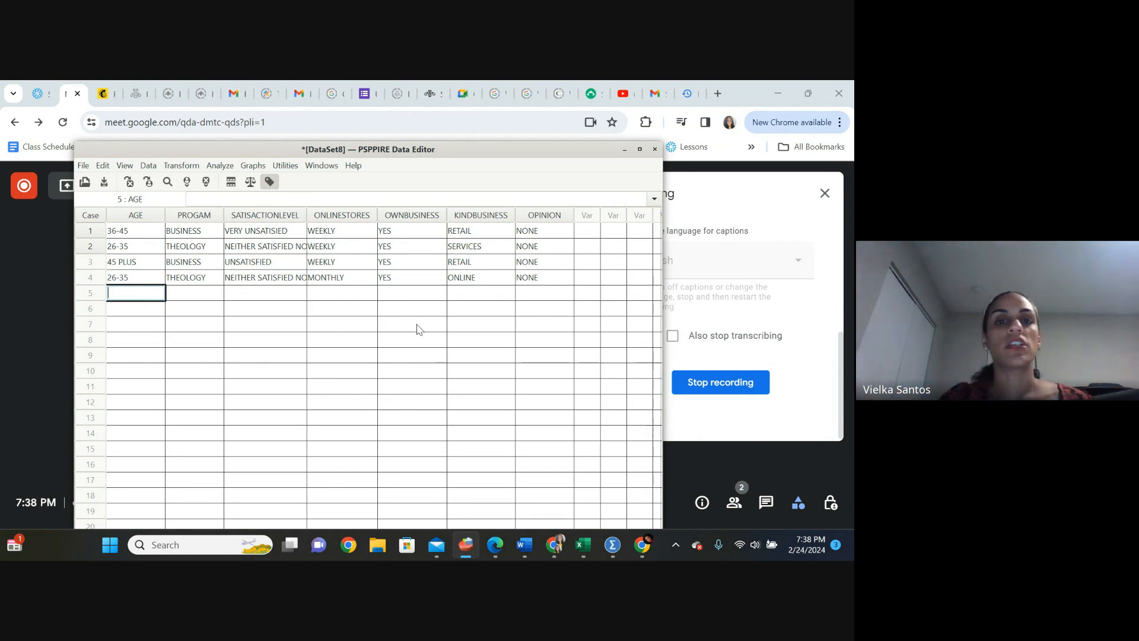
drag(556, 145, 568, 178)
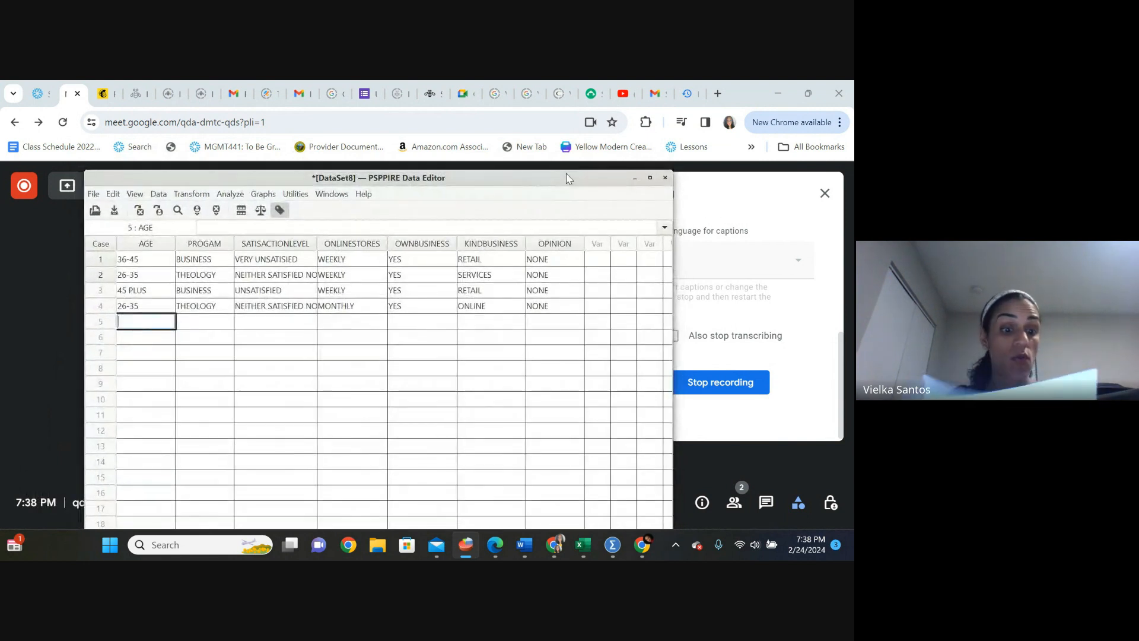
text(3)
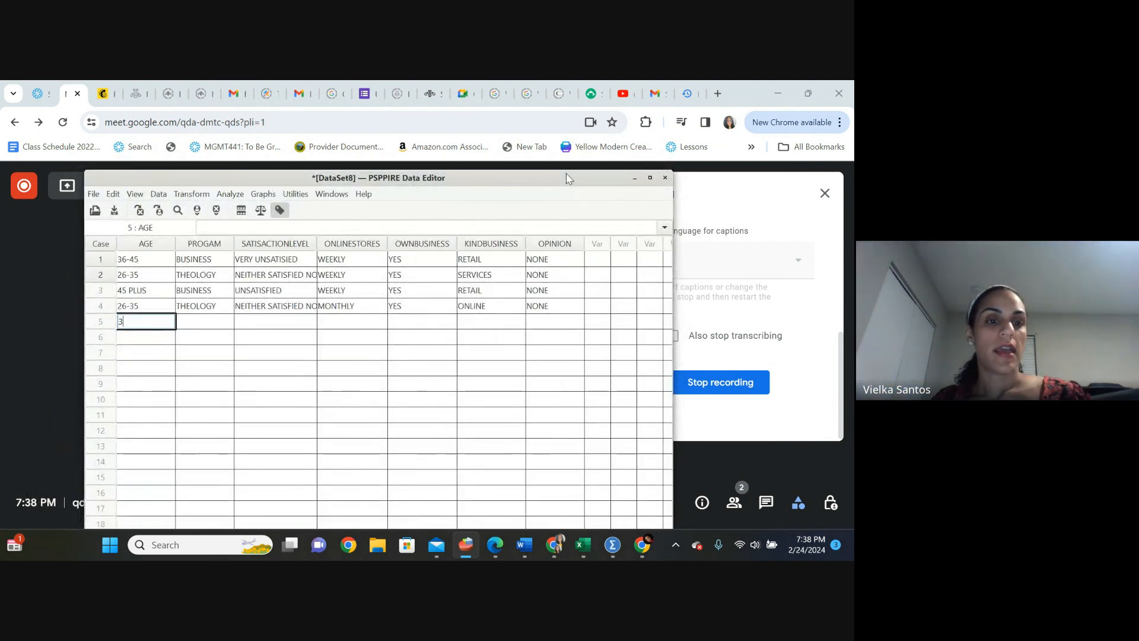
key(Tab)
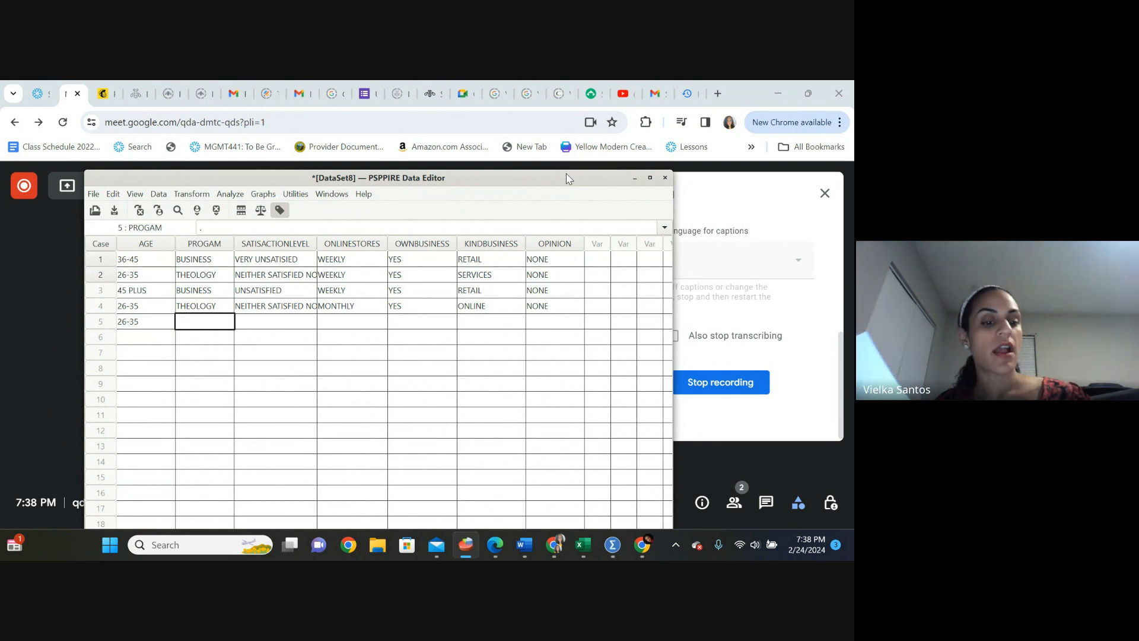
text(1)
key(Tab)
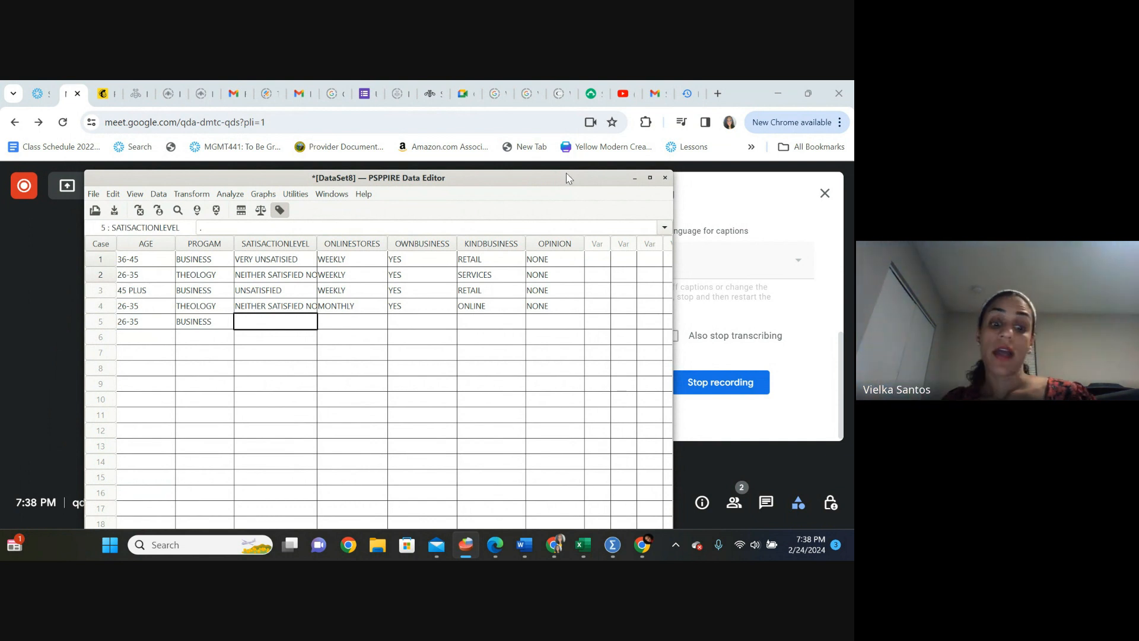
text(4)
key(Tab)
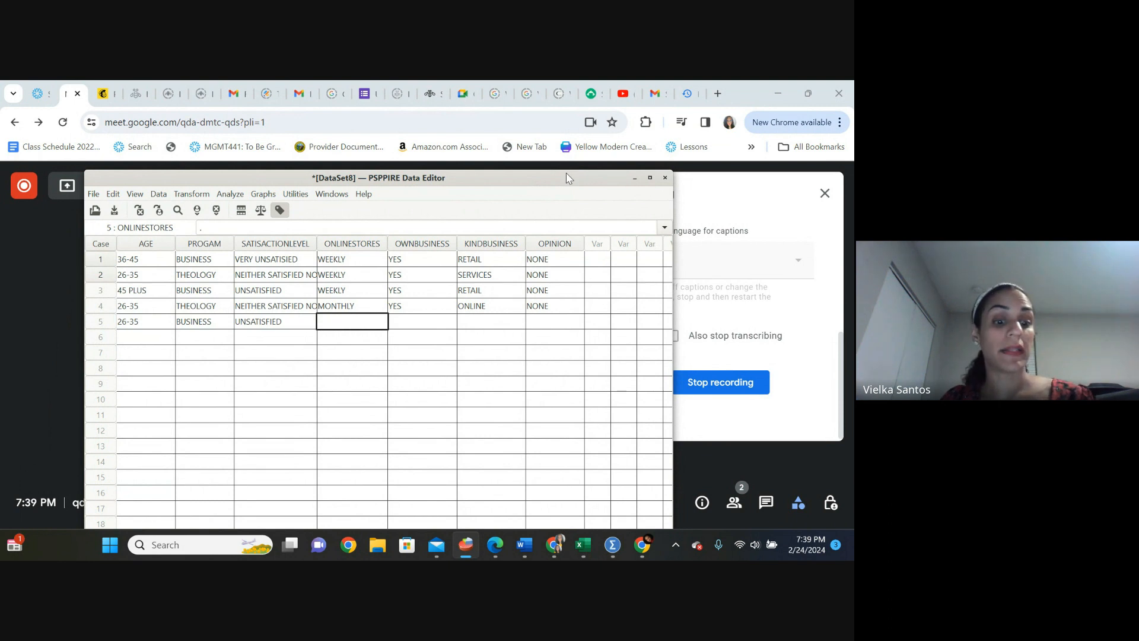
Complete case 5 with ONLINESTORES 1 (WEEKLY), OWNBUSINESS 1 (YES), KINDBUSINESS 2 (SERVICES) and OPINION NONE.
text(1)
key(Tab)
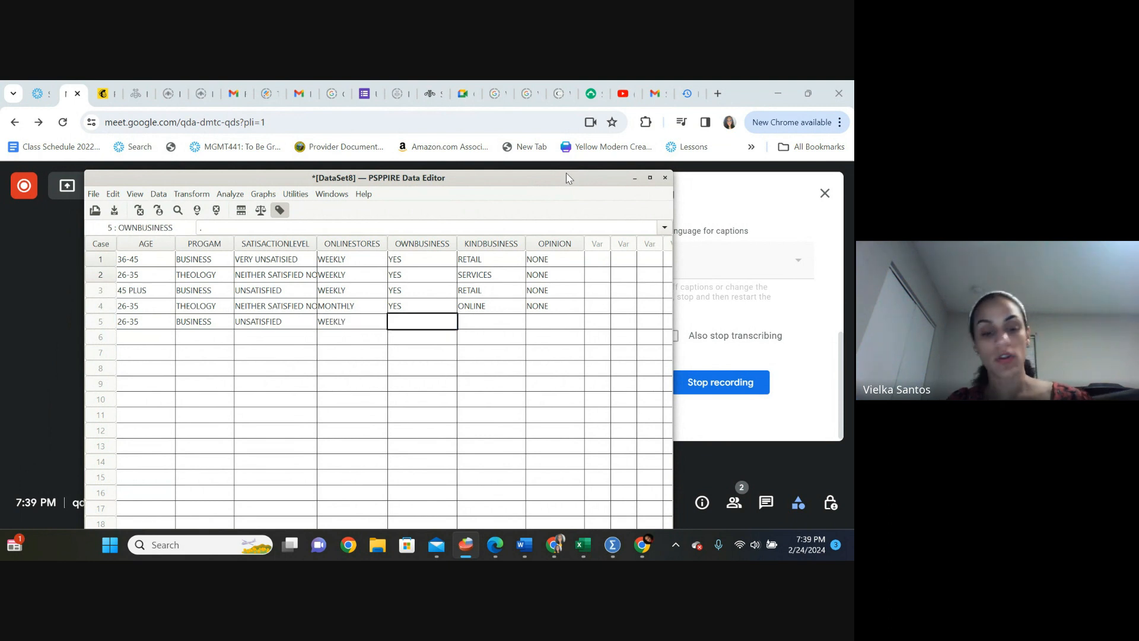
text(1)
key(Tab)
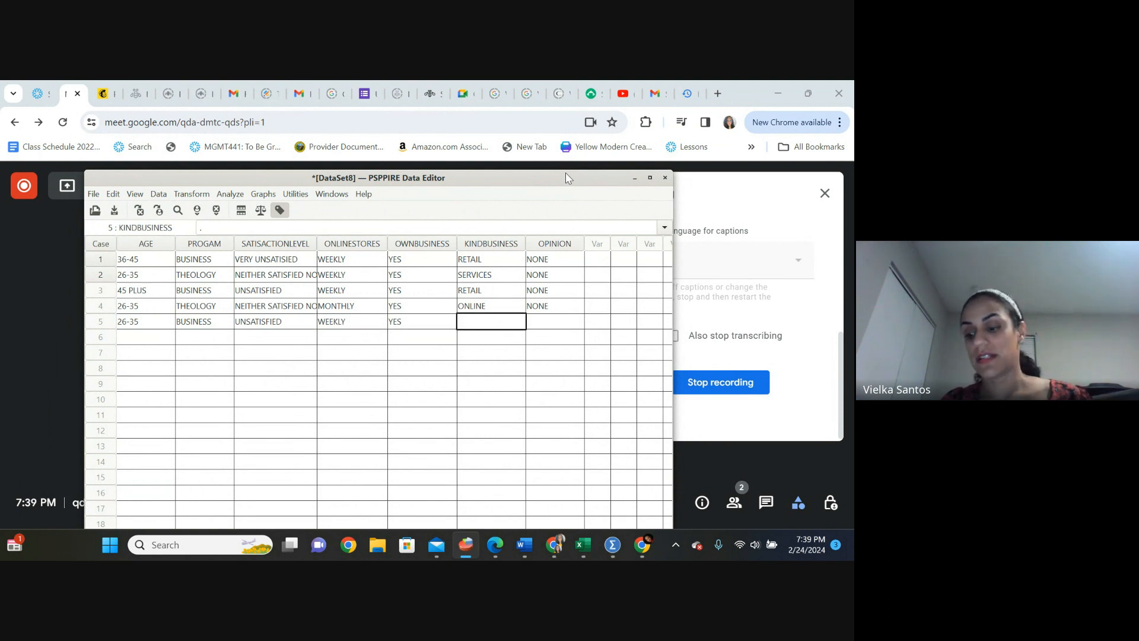
text(2)
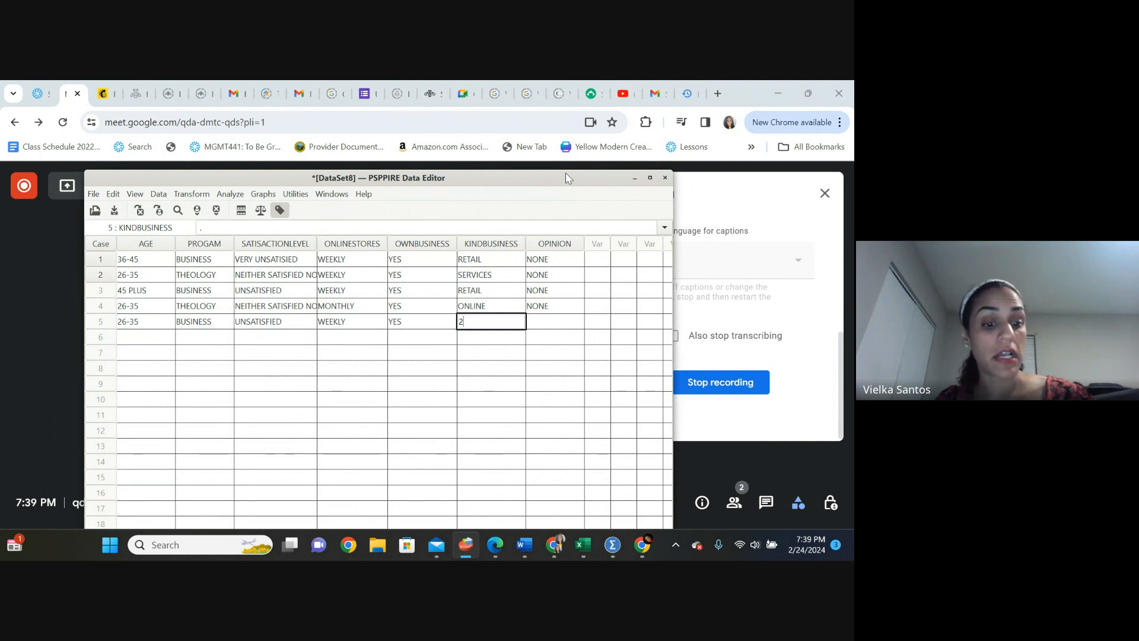
key(Tab)
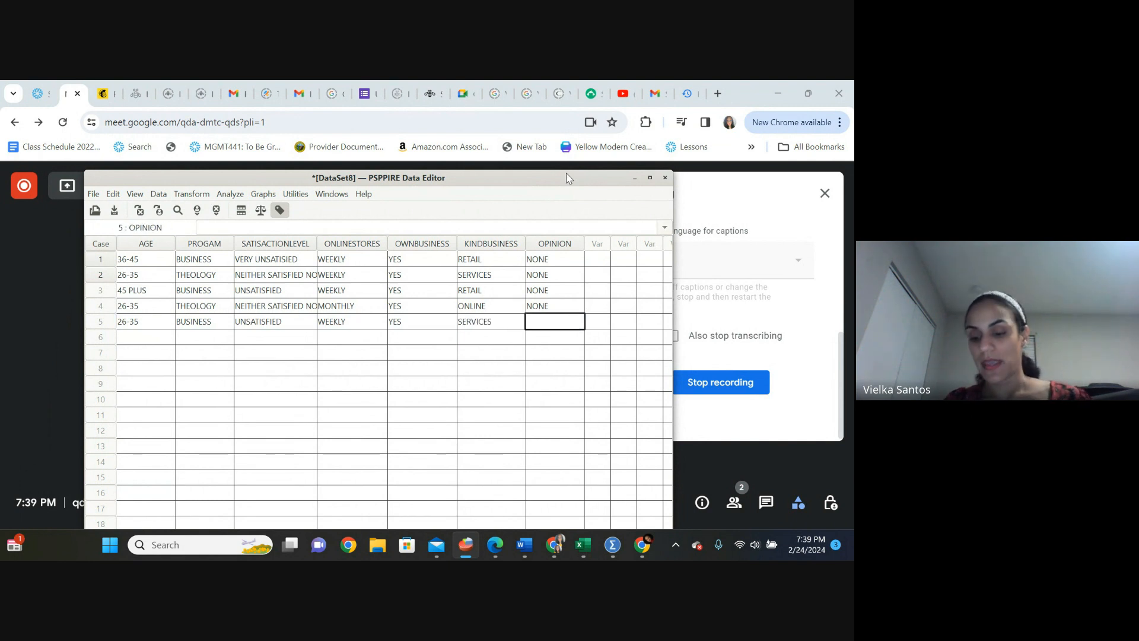
text(NON)
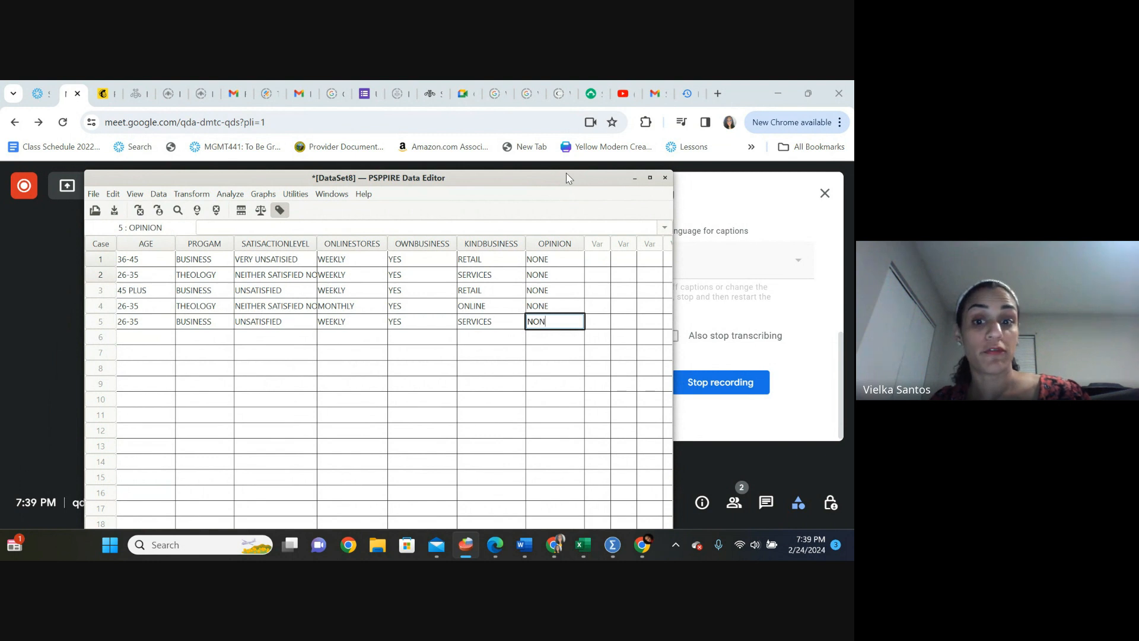
text(E)
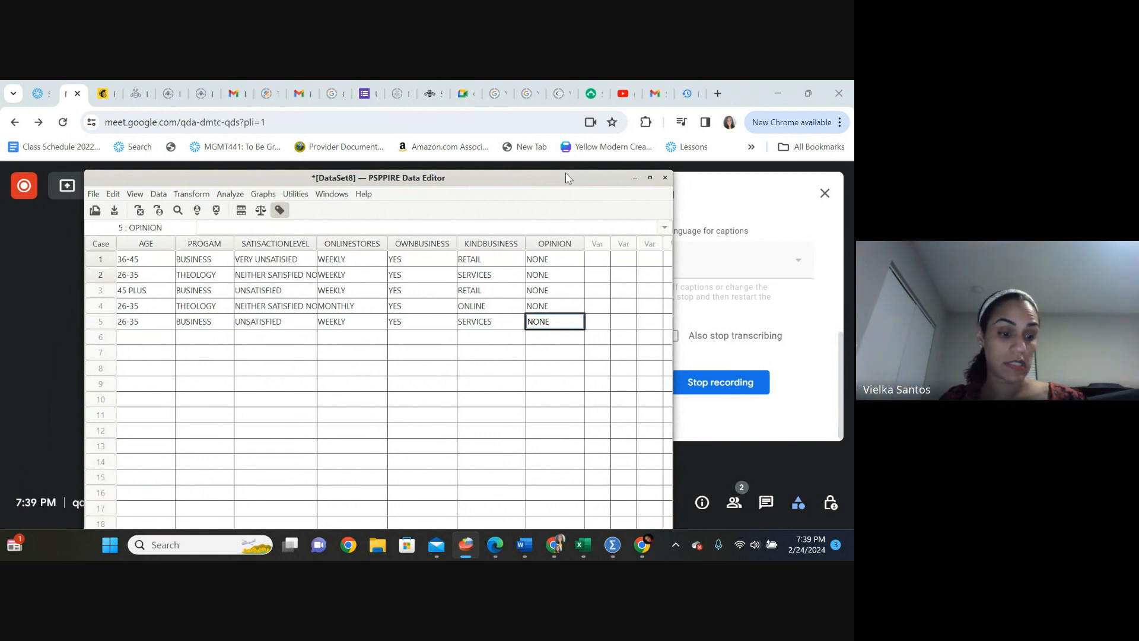
key(Return)
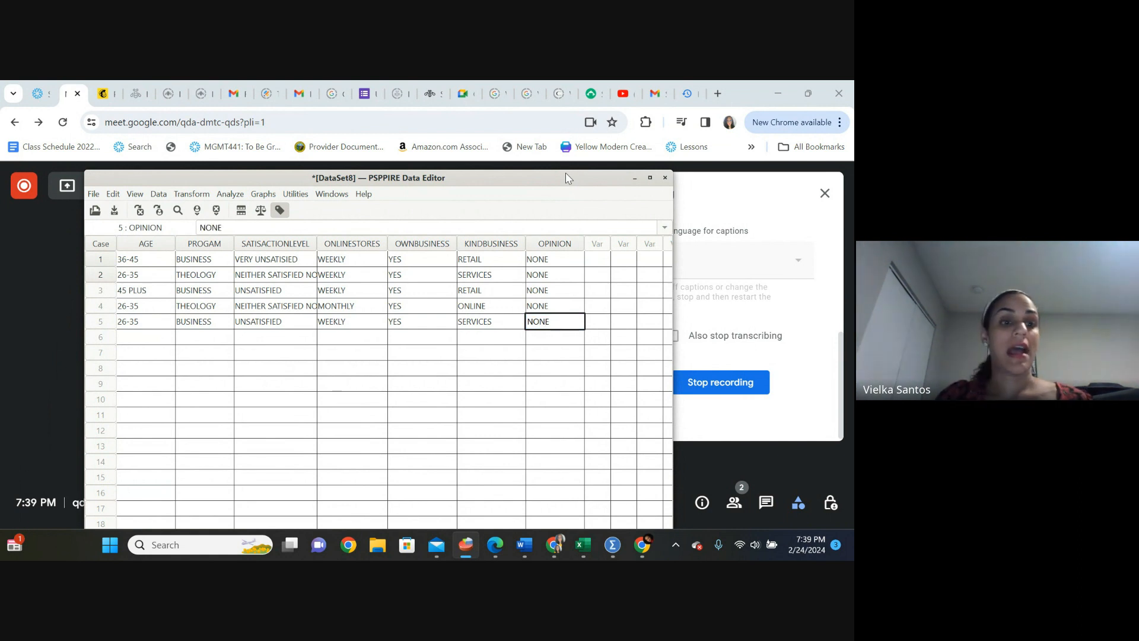
For case 6, enter AGE as 4 (36-45), PROGAM as 1 (BUSINESS) and SATISACTIONLEVEL as 3, the "NEITHER SATISFIED" level.
click(140, 336)
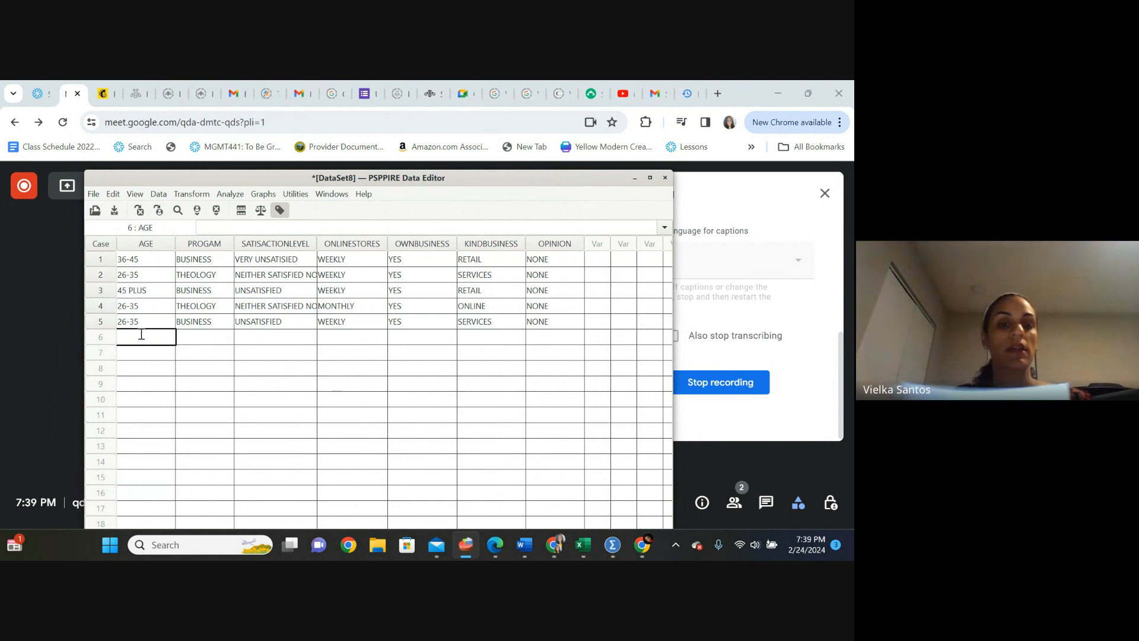
drag(227, 183, 199, 181)
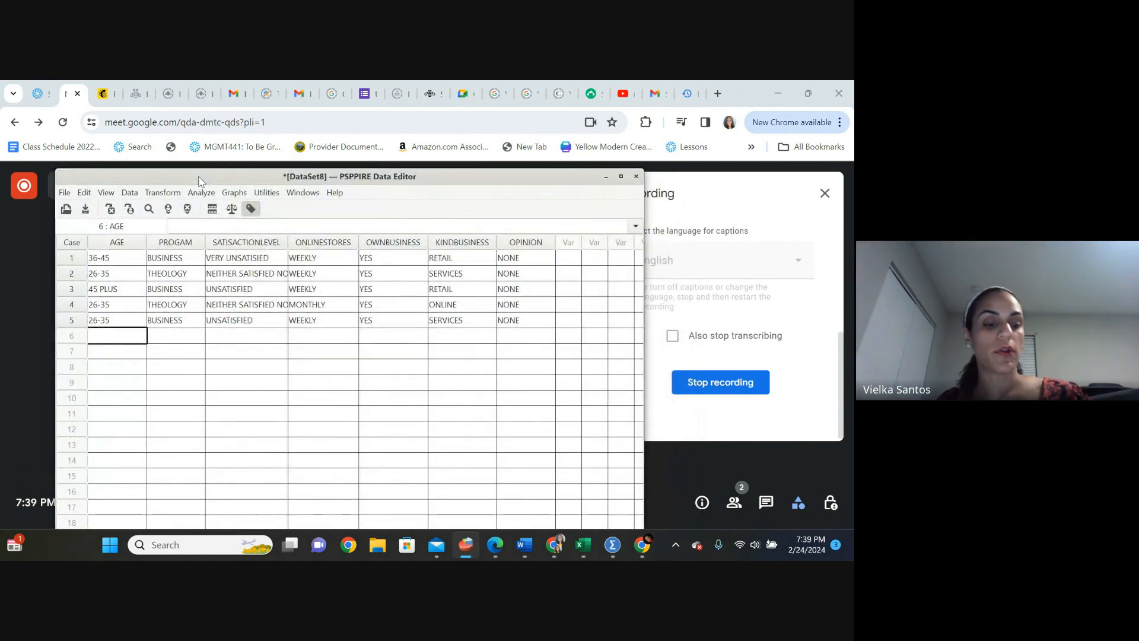
text(4)
key(Tab)
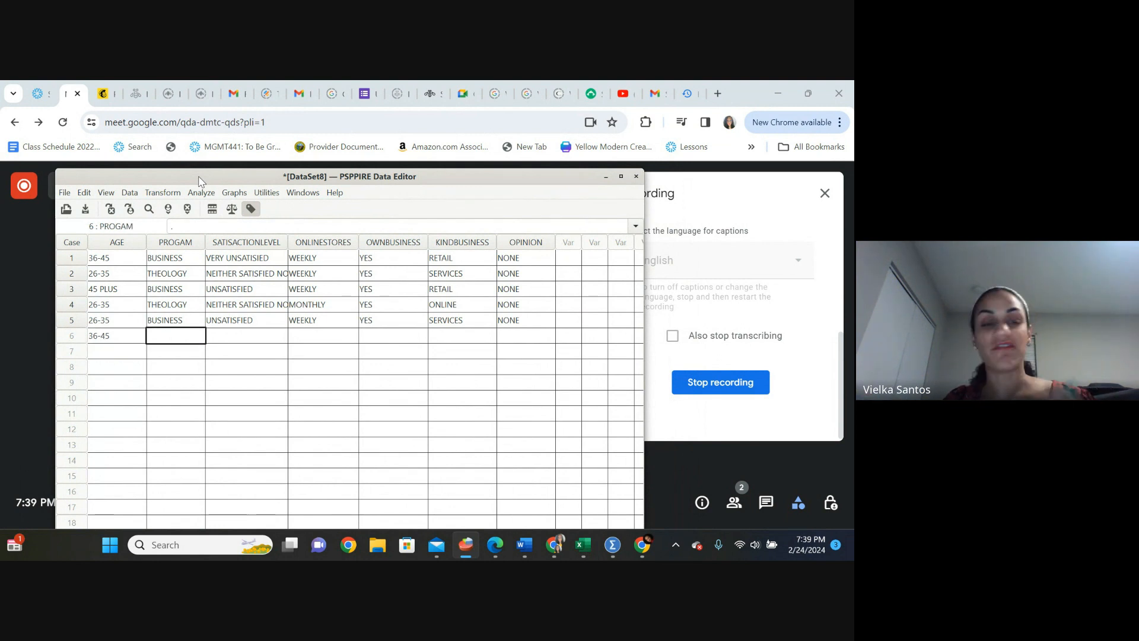
text(1)
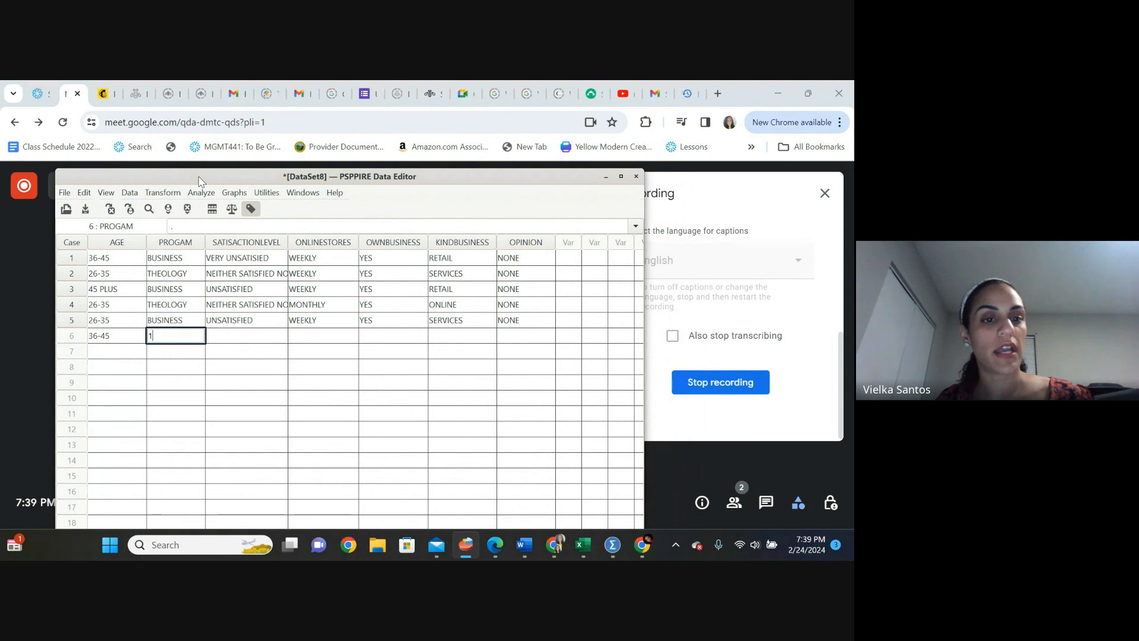
key(Tab)
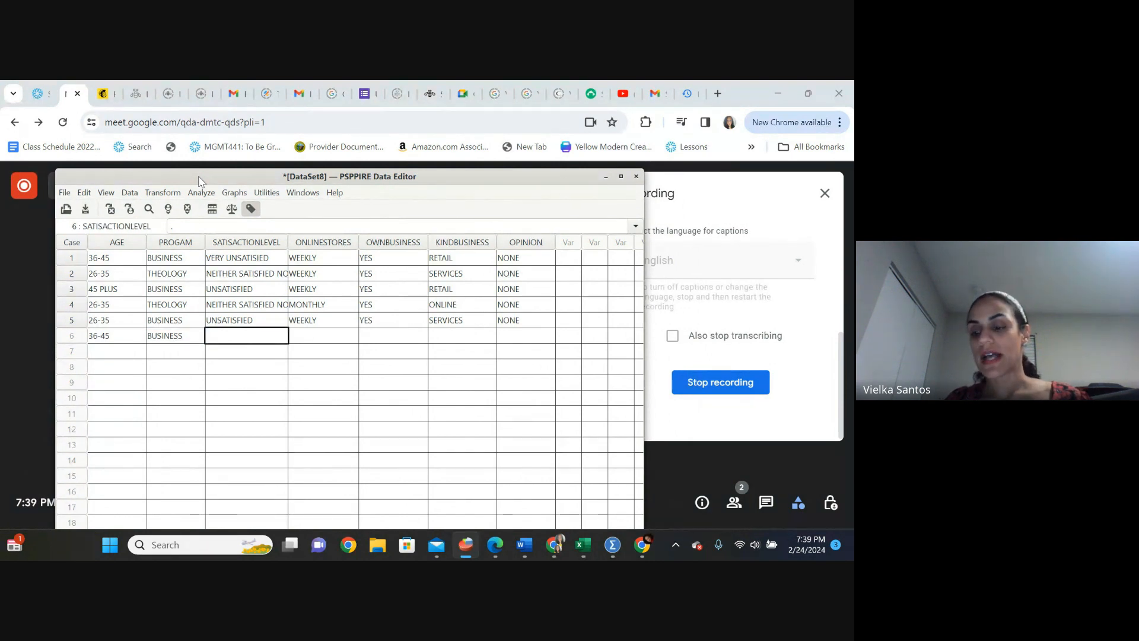
text(3)
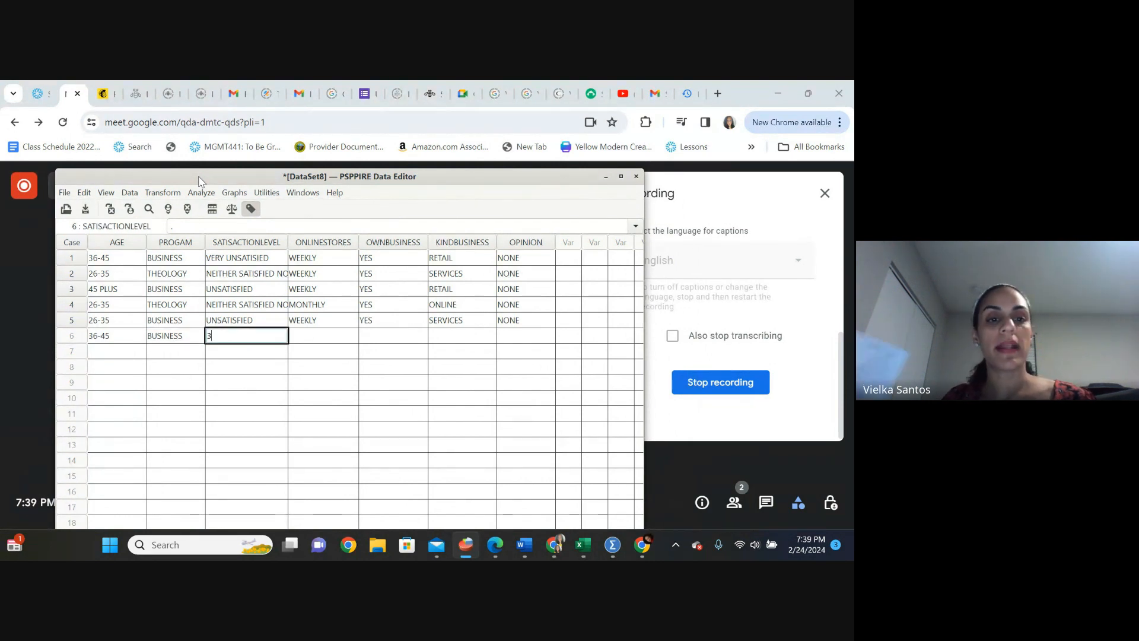
key(Tab)
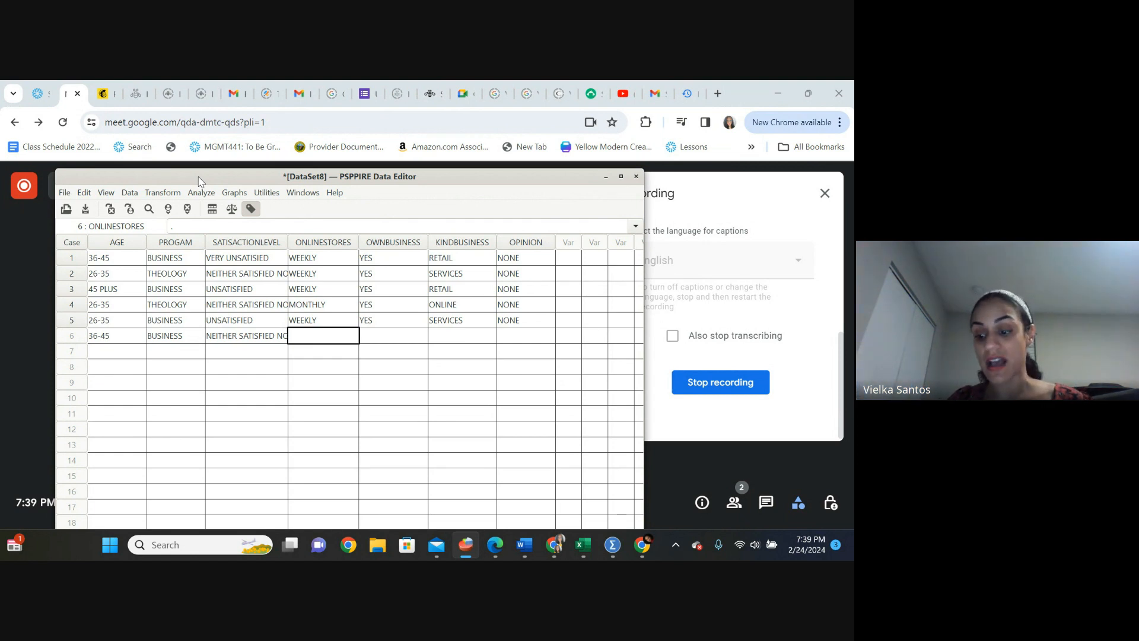
Complete case 6 with ONLINESTORES 1 (WEEKLY), OWNBUSINESS 1 (YES), KINDBUSINESS 1 (RETAIL) and OPINION NONE.
text(1)
key(Tab)
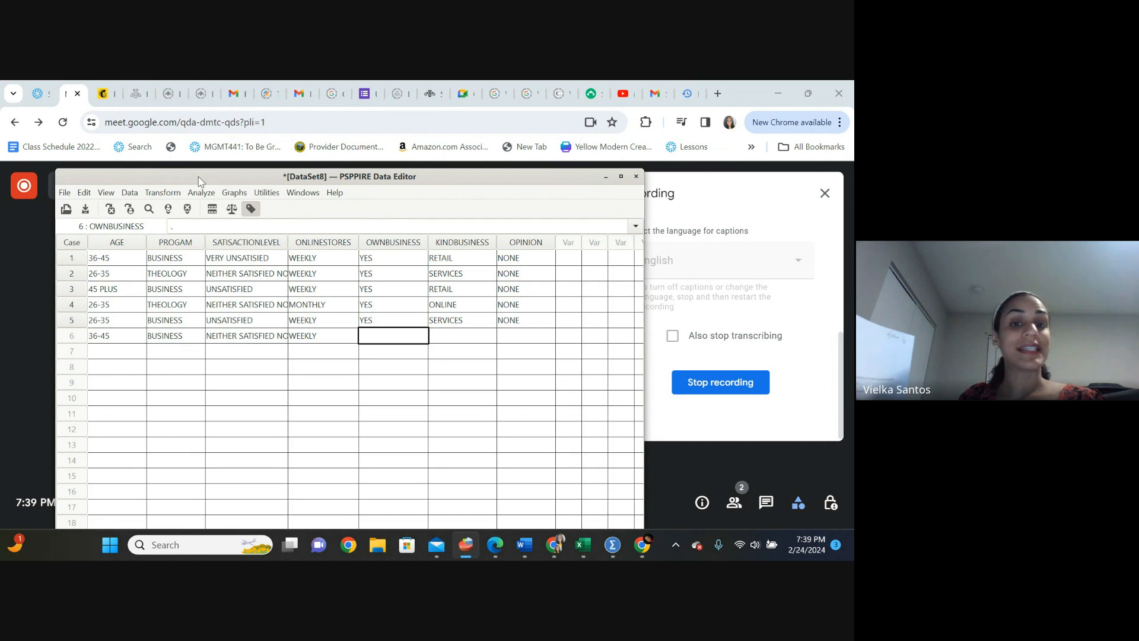
text(1)
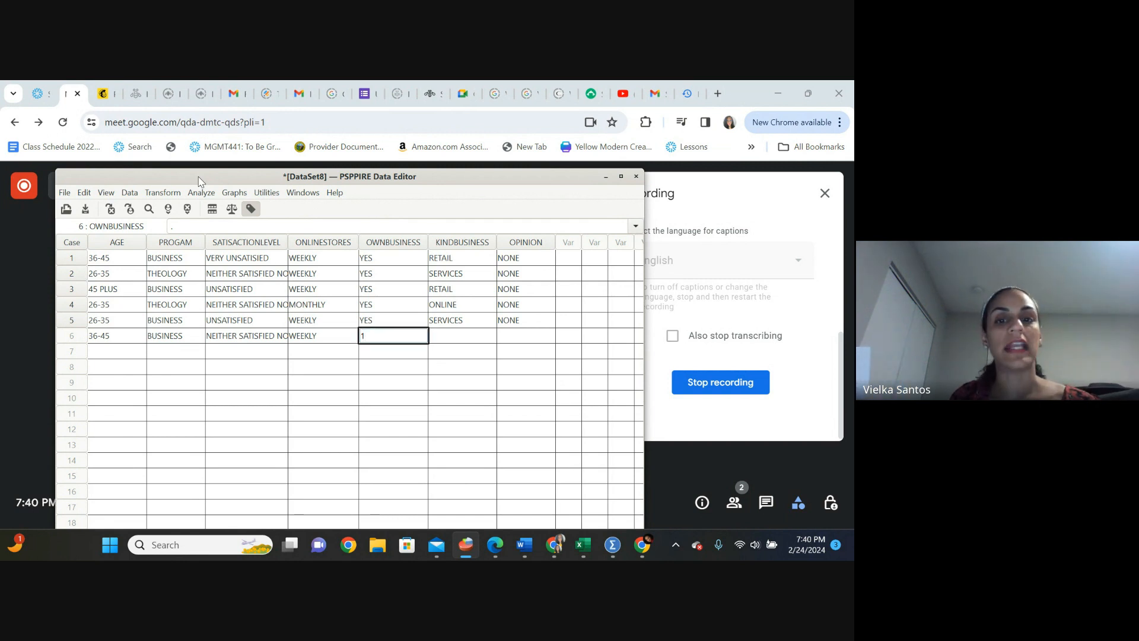
key(Tab)
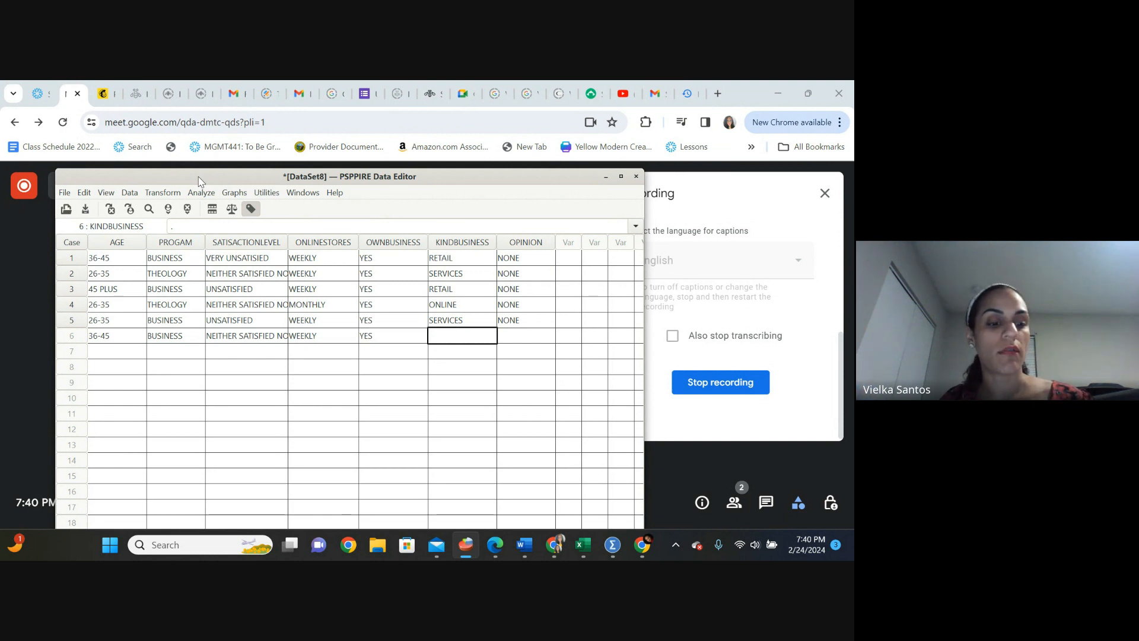
text(1)
key(Tab)
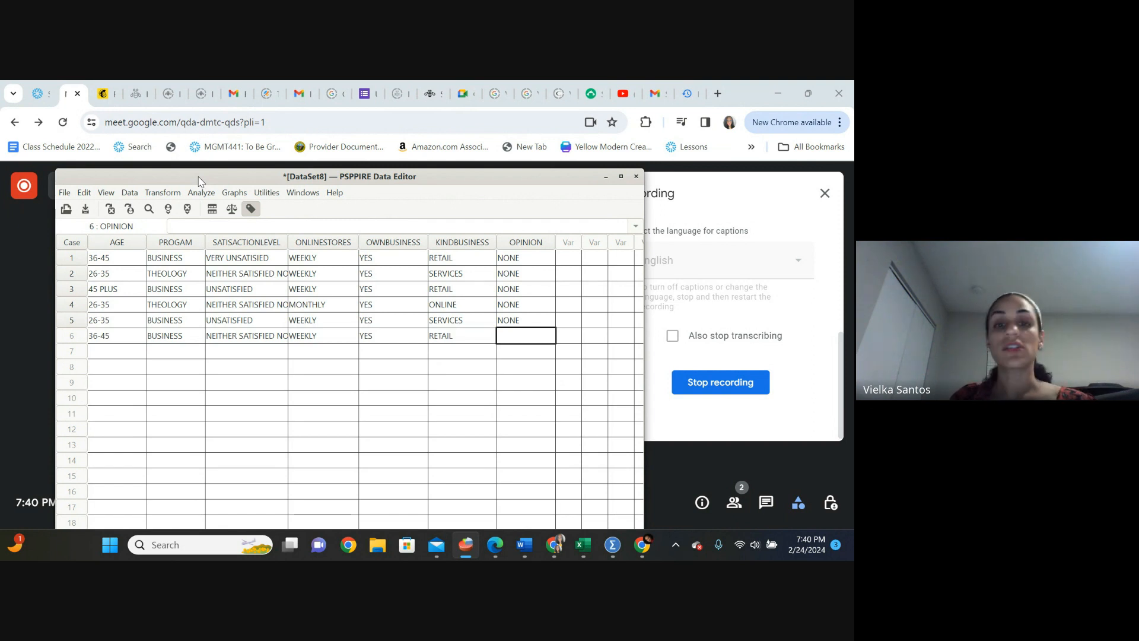
text(NONE)
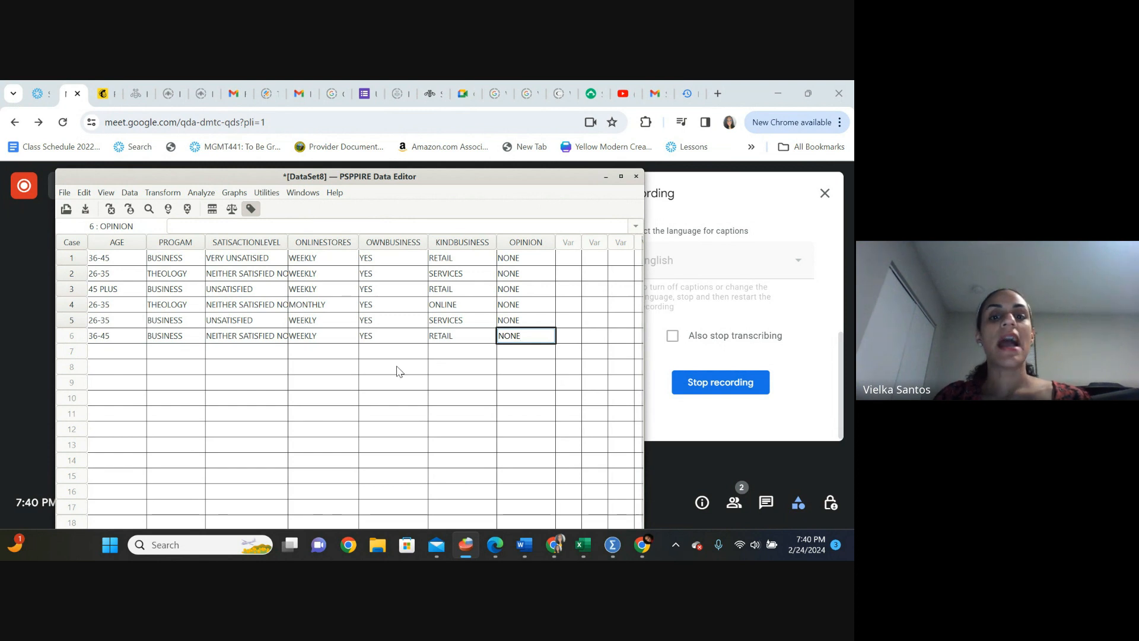
key(shift+Tab)
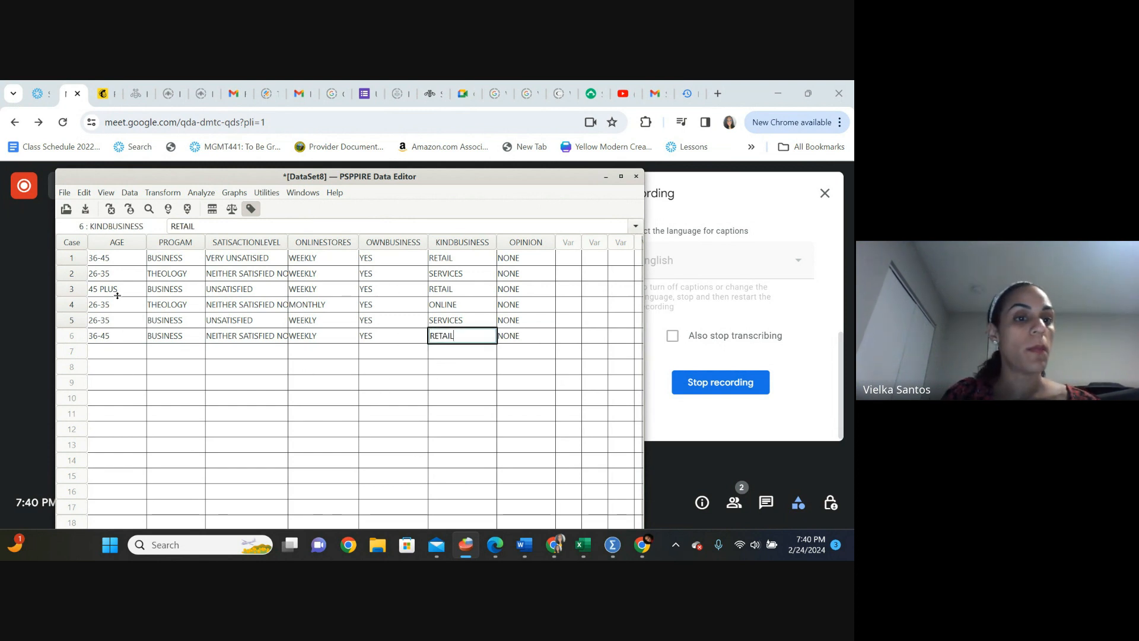
Copy the answers of cases 1 to 6 across all seven variables and paste them starting at AGE of case 7.
drag(100, 263, 509, 334)
key(ctrl+c)
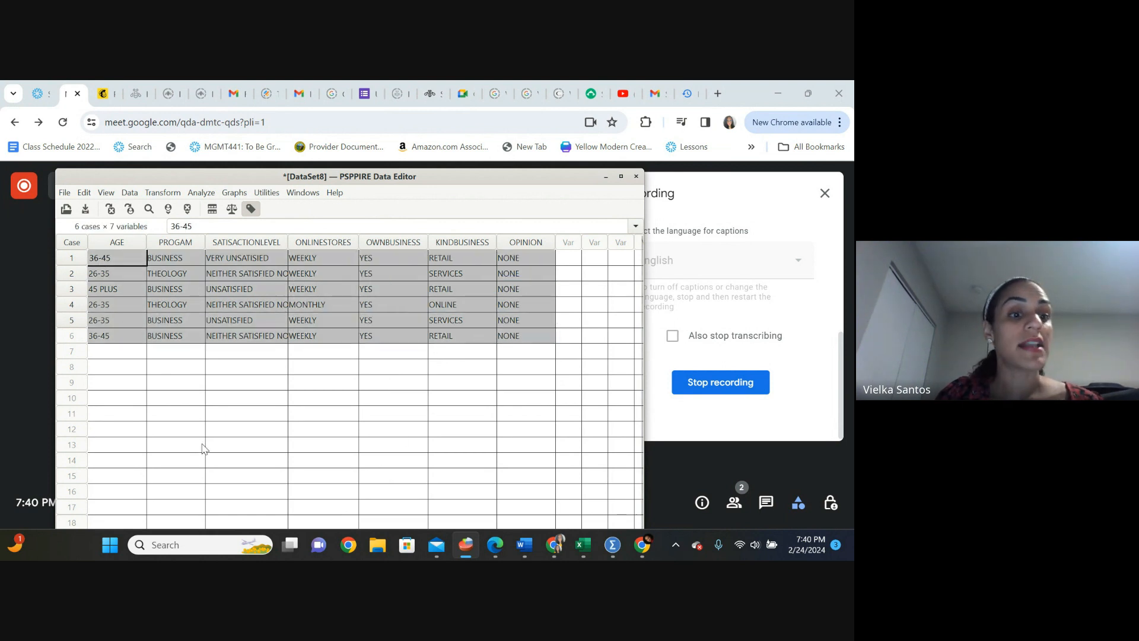
click(118, 351)
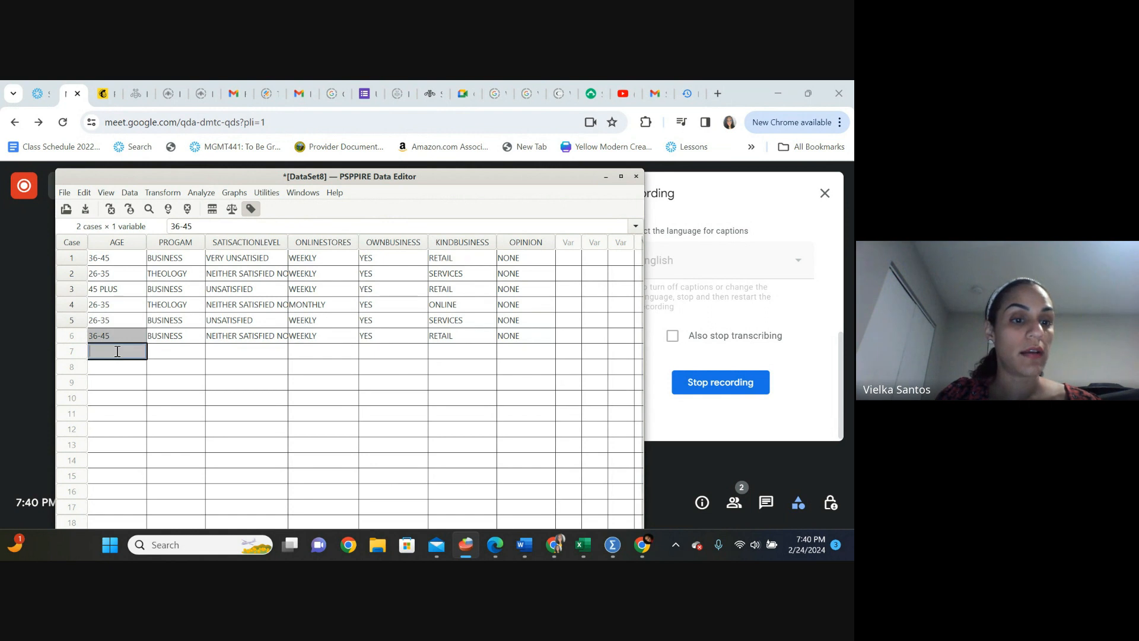
click(105, 354)
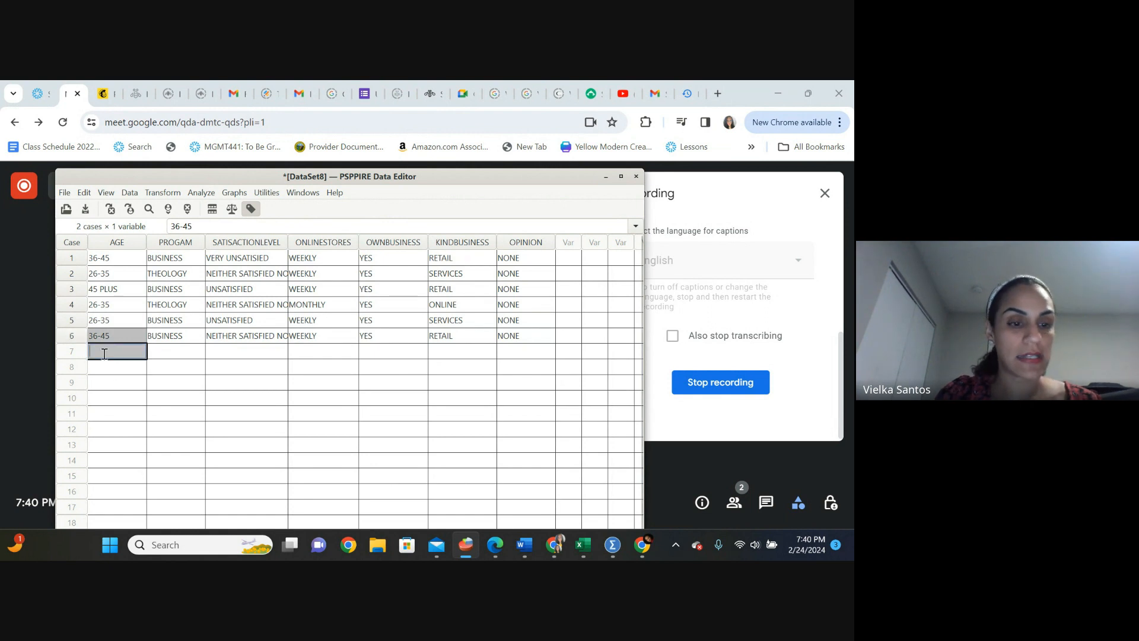
key(ctrl+v)
key(Escape)
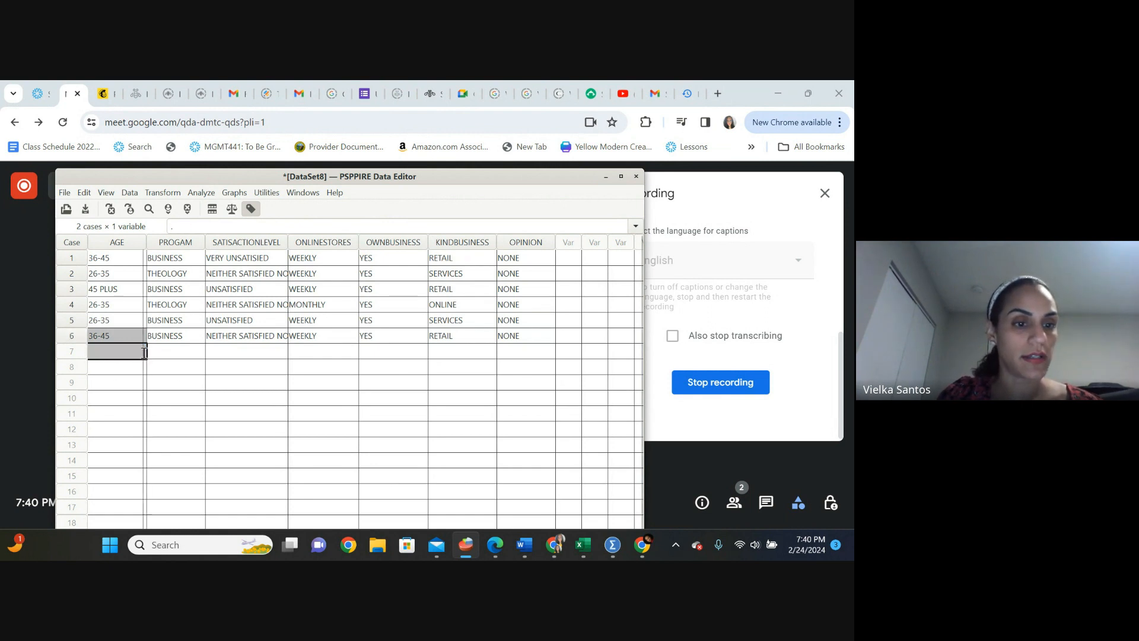
click(184, 336)
click(123, 352)
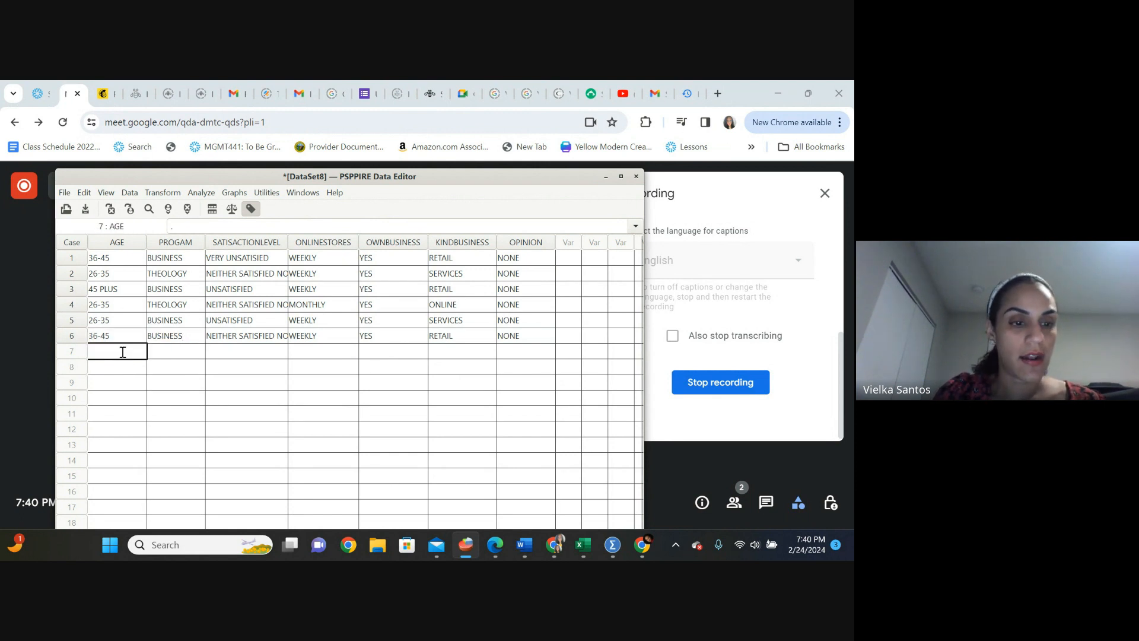
key(ctrl+v)
Paste the copied block of six cases again, starting at AGE of case 13.
drag(113, 429, 112, 445)
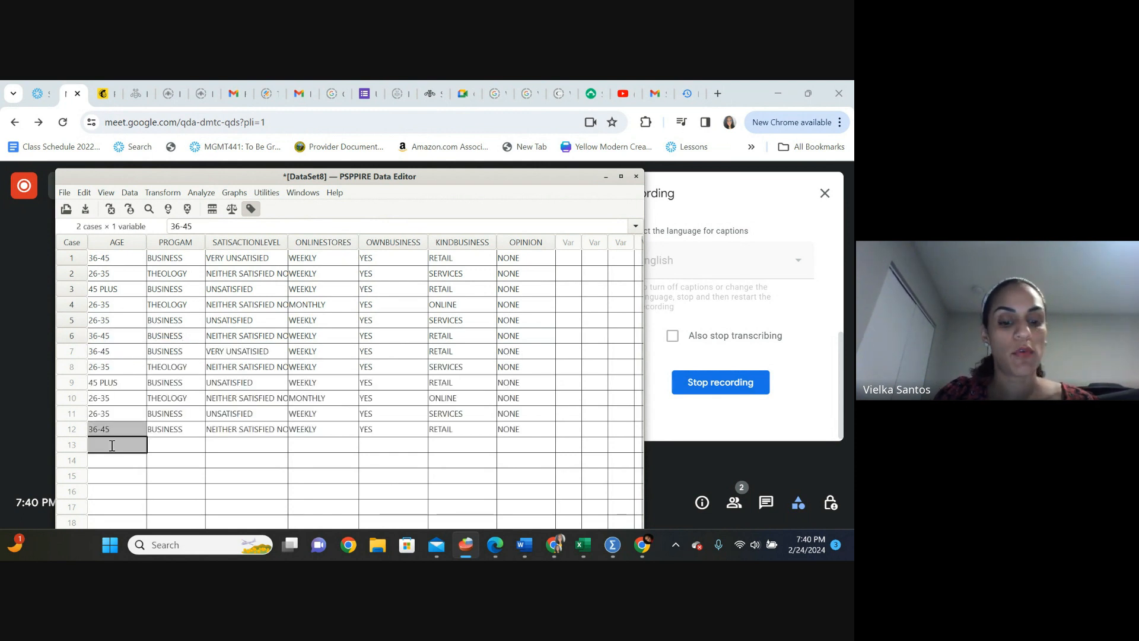
key(ctrl+v)
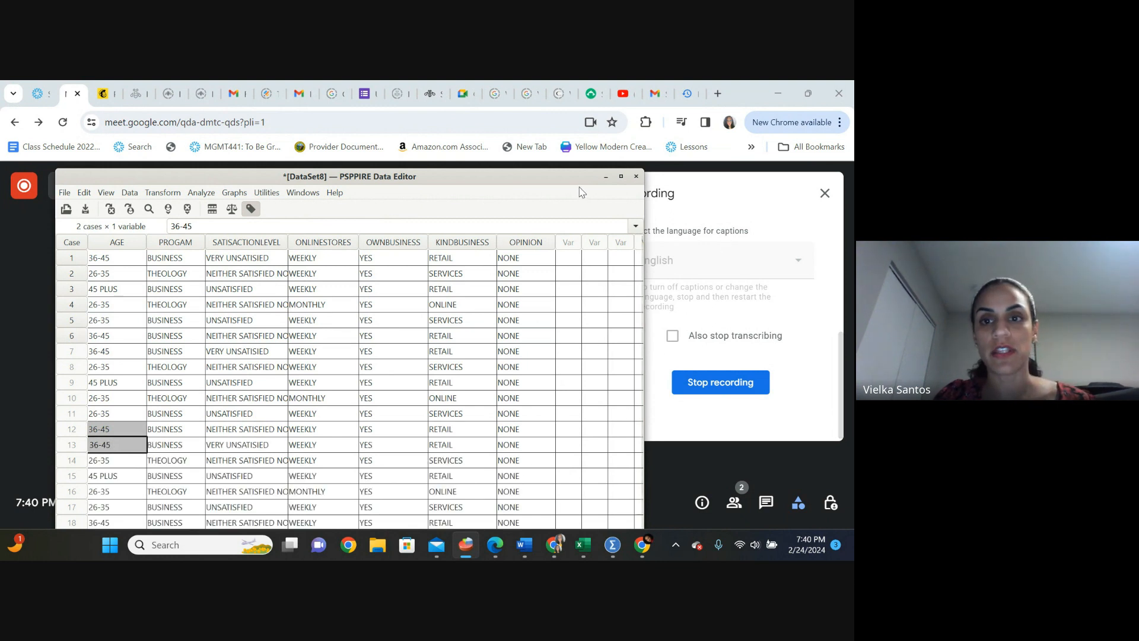
drag(573, 187, 589, 142)
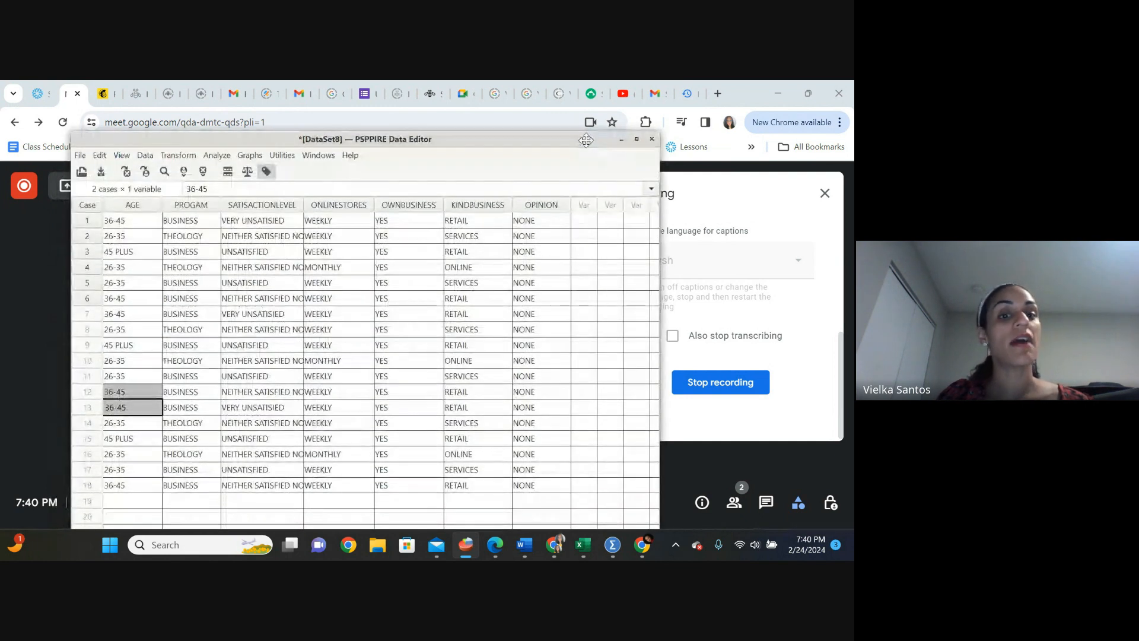
Paste the copied block of six cases once more, starting at AGE of case 19.
click(127, 502)
text(36-45	BUSINESS	VERY UNSATISIED	WEEKLY	YES	RETAIL	NONE 26-35	THEOLOGY	NEITHER SATISFIED NO	WEEKLY	YES	SERVICES	NONE)
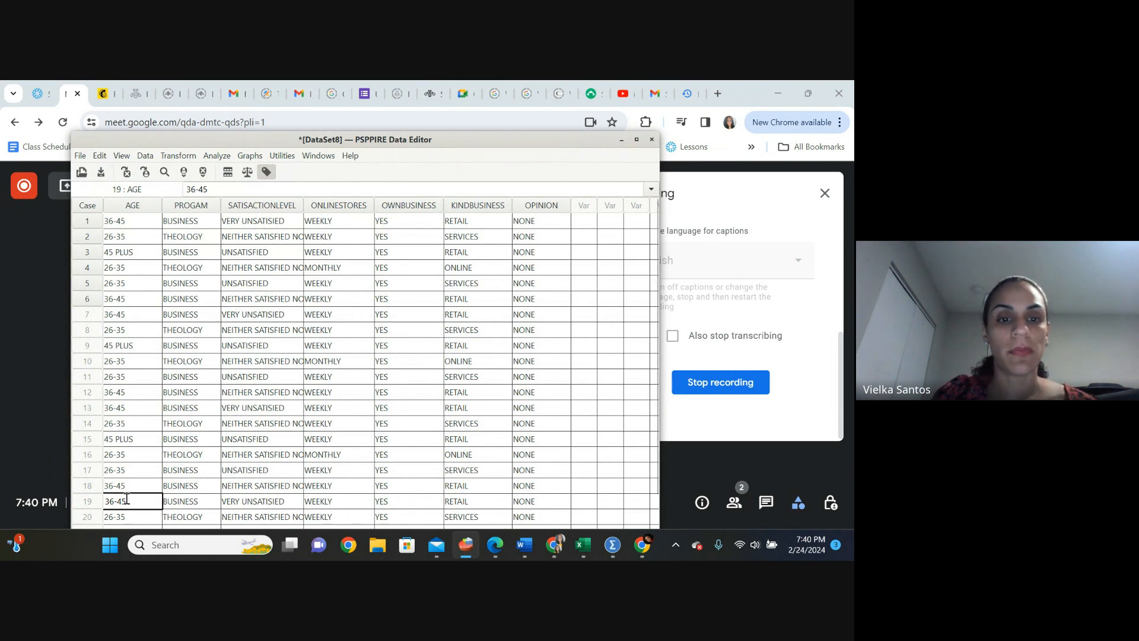
Set OWNBUSINESS to 2 (NO) for cases 12 to 20.
click(316, 284)
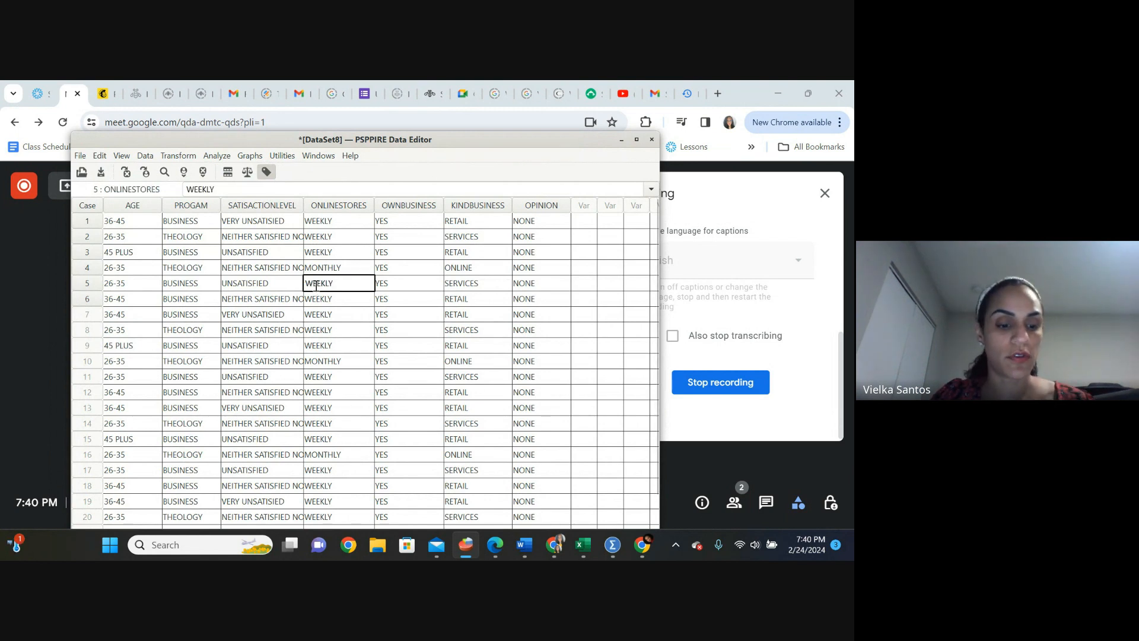
key(Down)
key(Down)
key(Right)
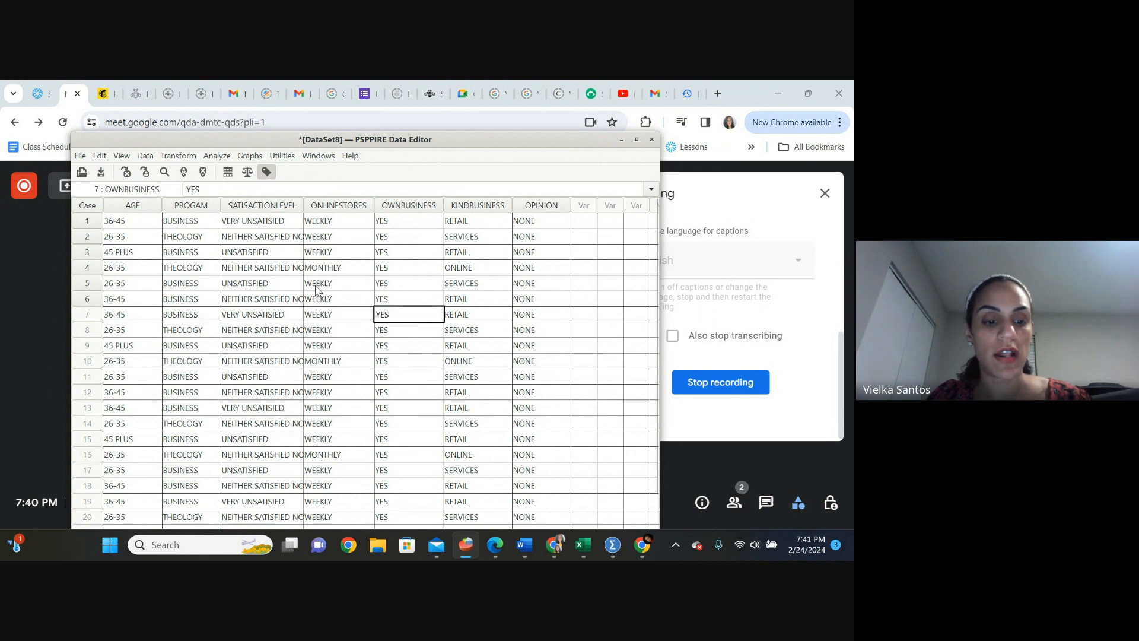
key(Down)
key(Down)
key(Down)
key(Down)
key(Down)
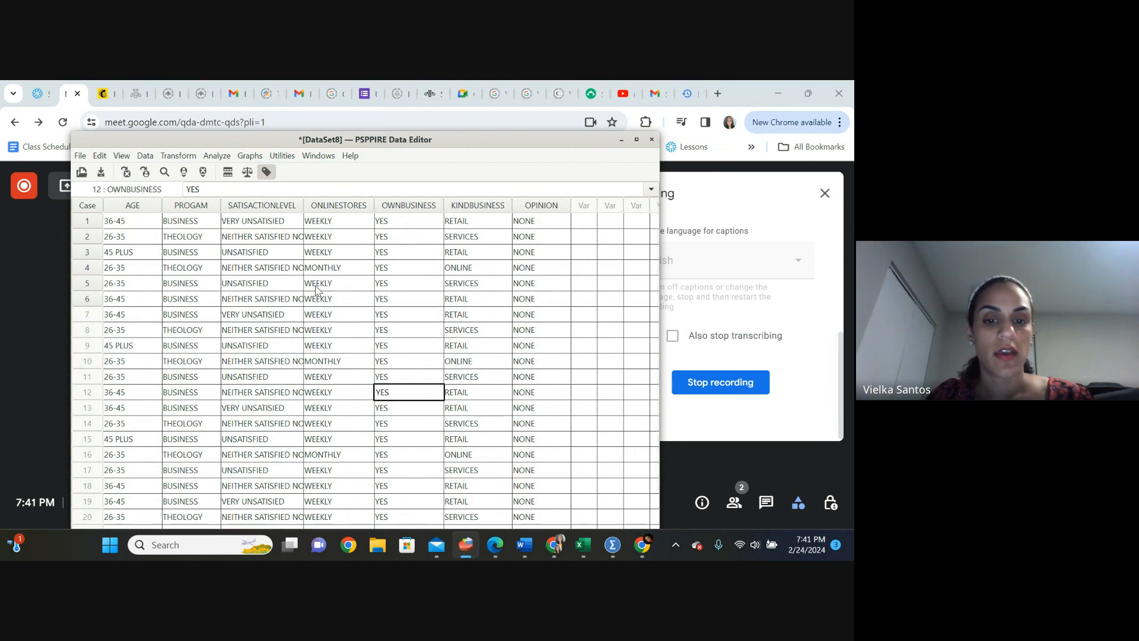
text(NO)
key(Return)
text(NO NO NO NO NO NO NO )
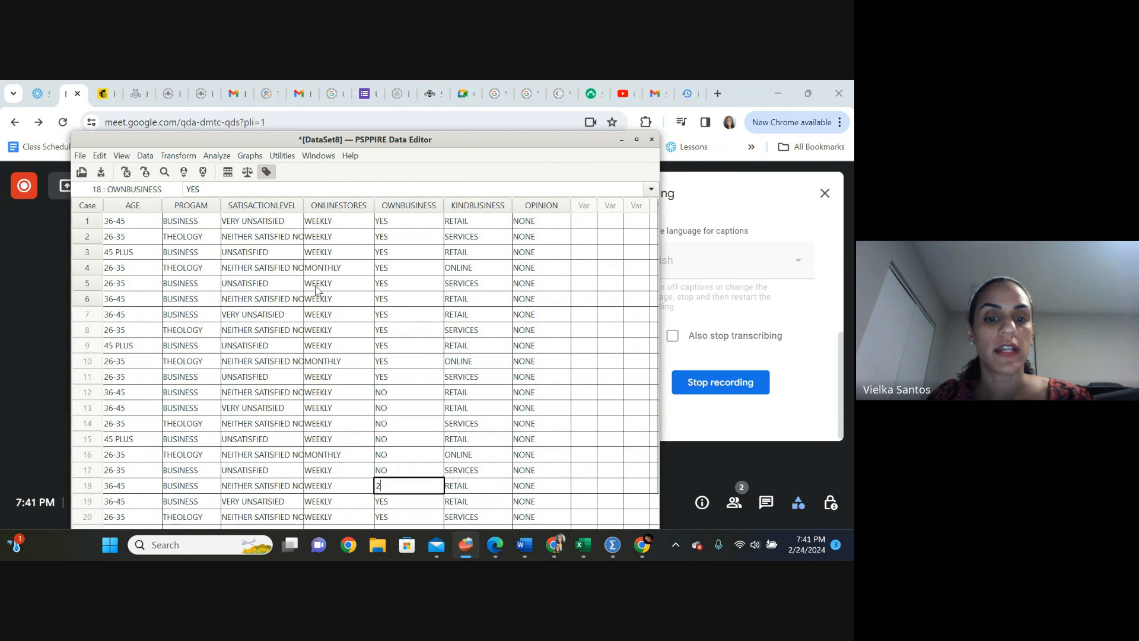
text(NO)
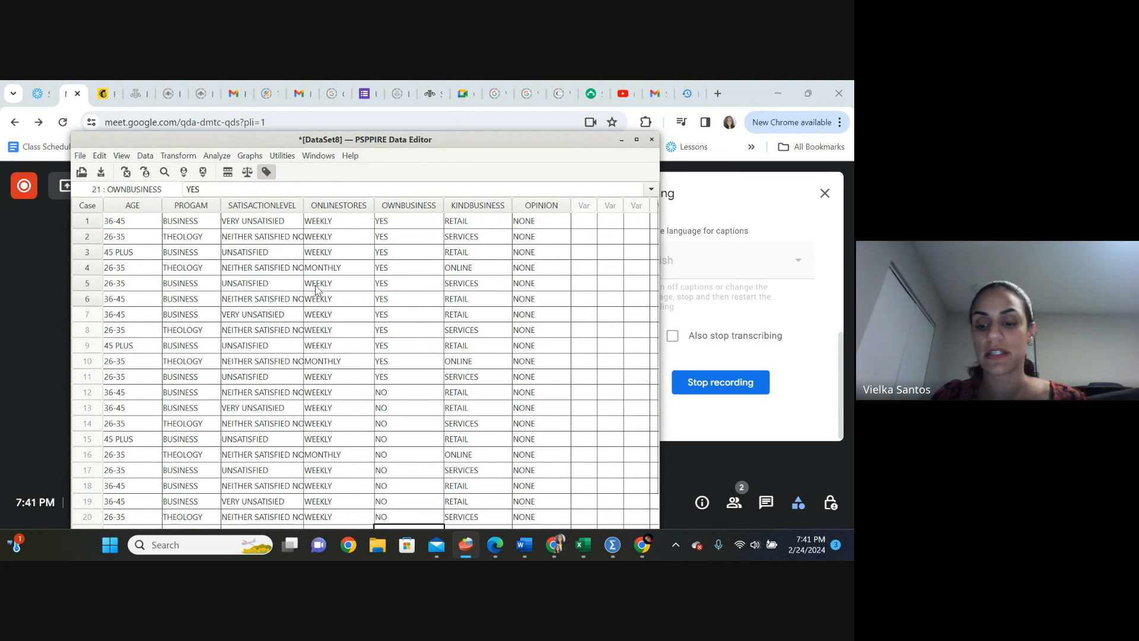
key(Up)
key(Up)
key(Up)
key(Up)
key(Up)
key(Up)
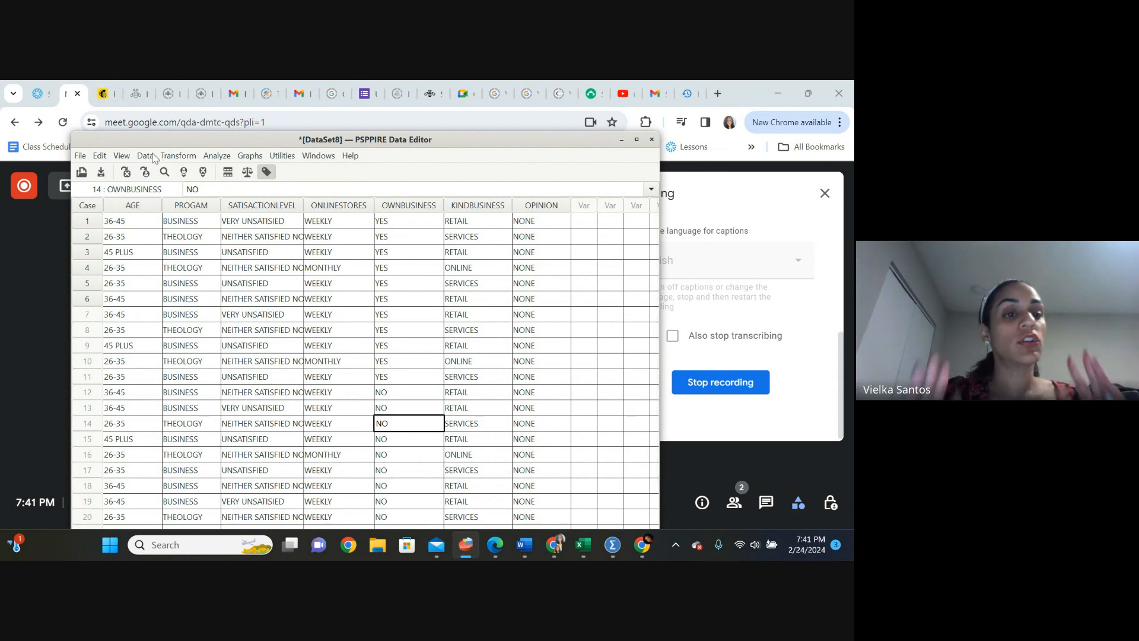
Start a Frequencies analysis and add all seven variables, from AGE to OPINION, as its variables.
drag(190, 139, 225, 132)
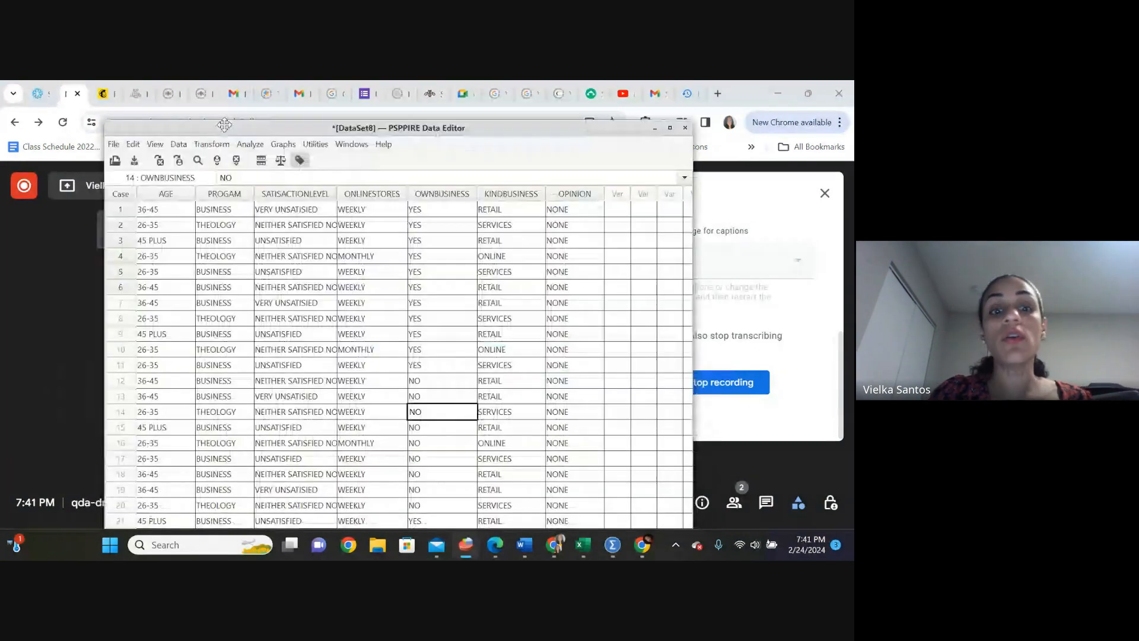
click(245, 145)
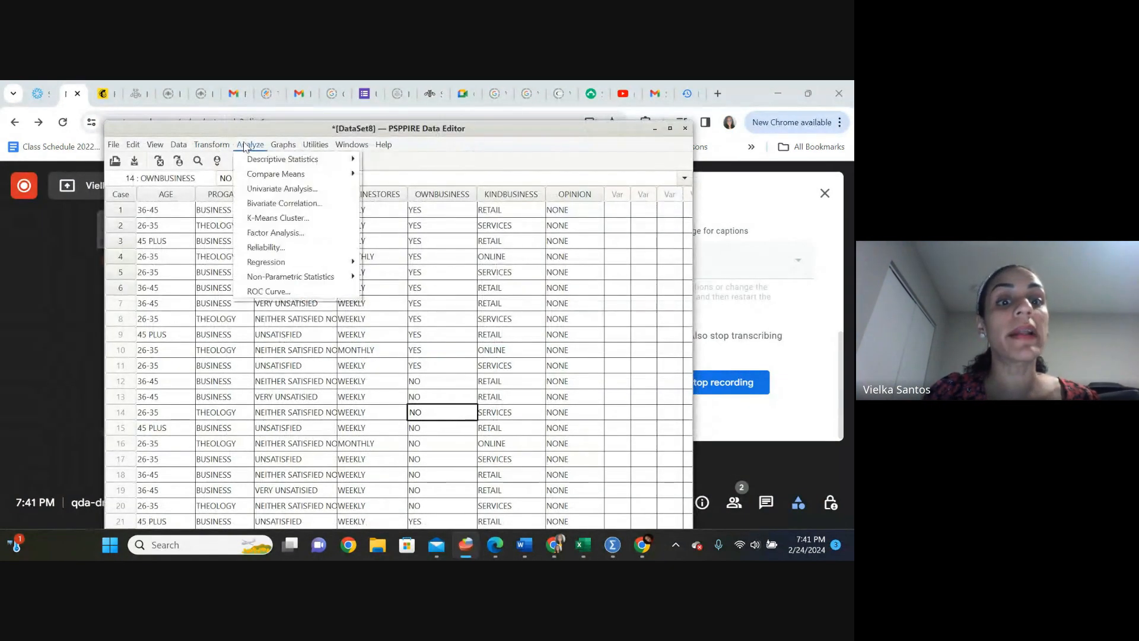
mouse_move(284, 166)
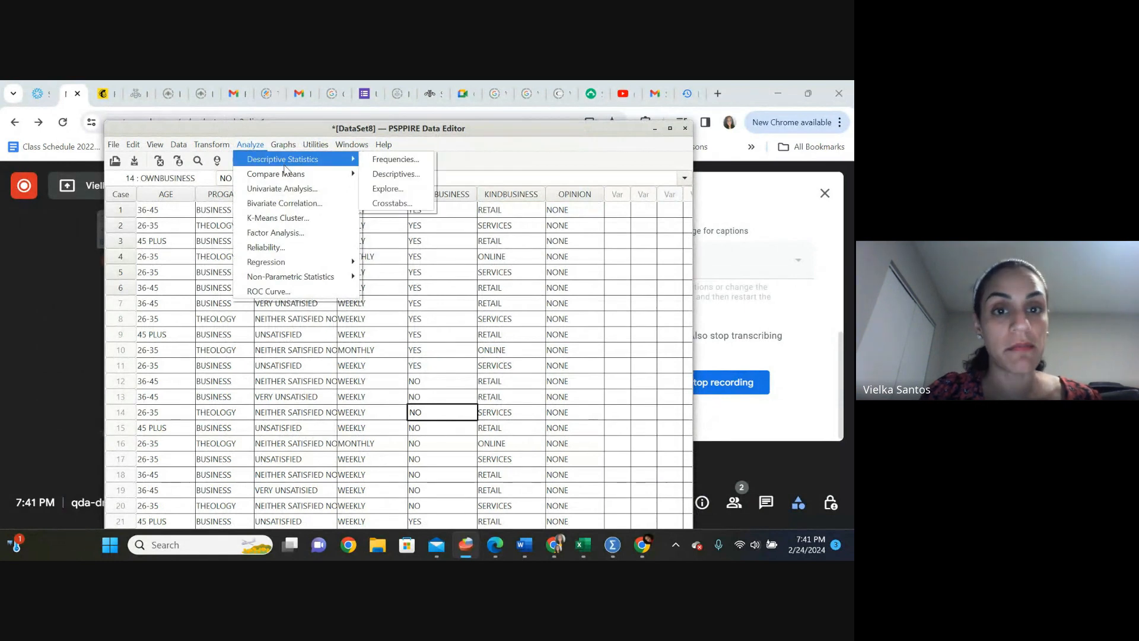
click(381, 160)
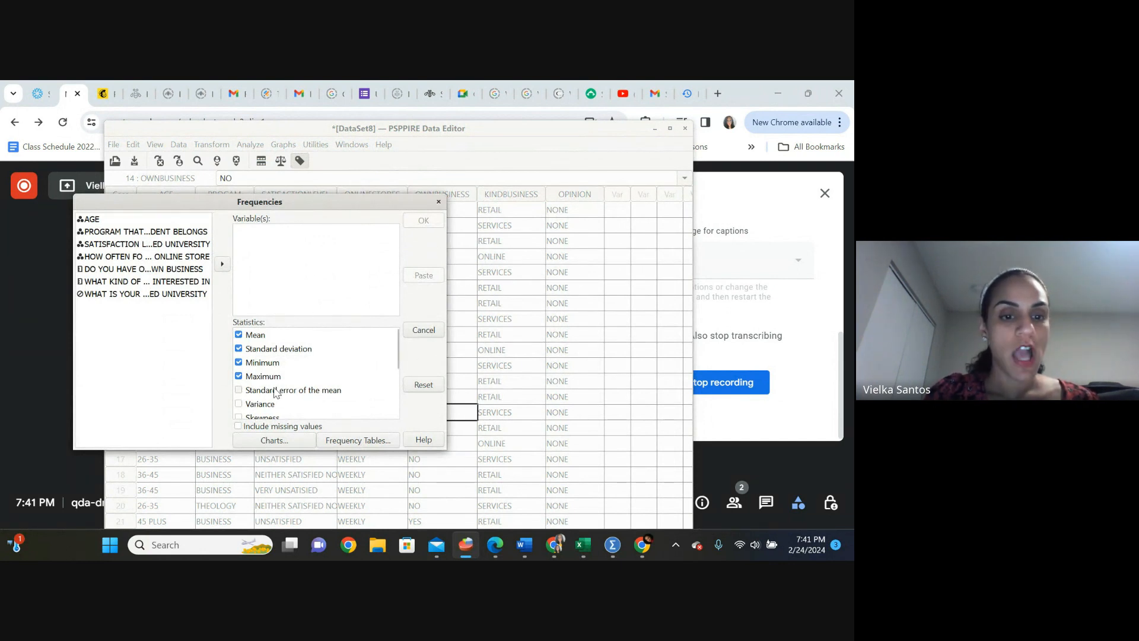
click(114, 221)
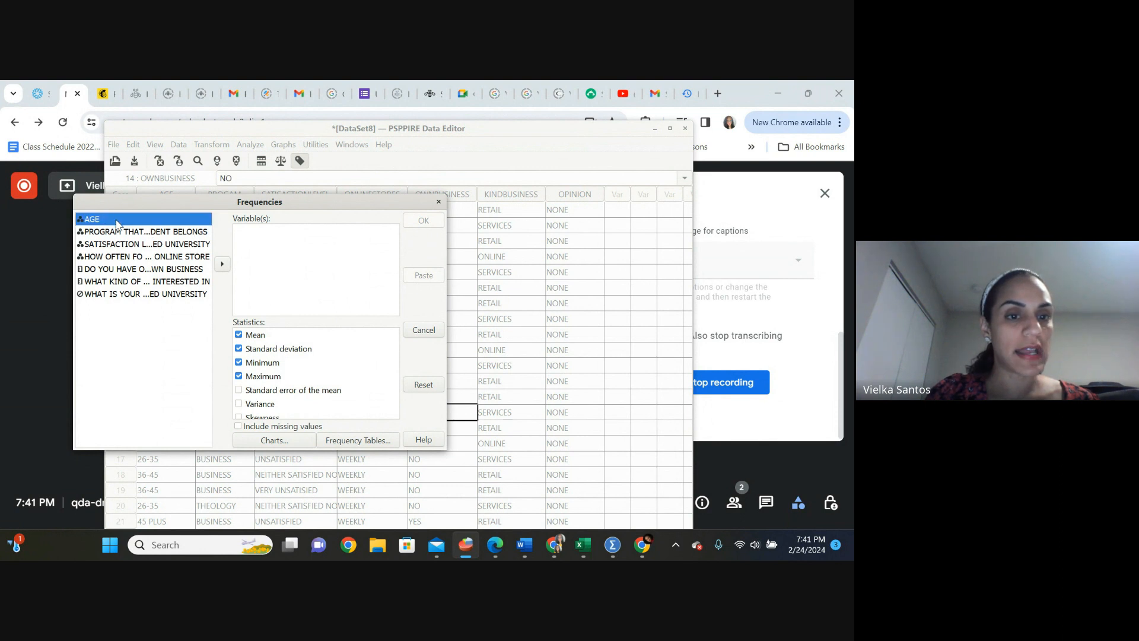
double_click(119, 221)
click(222, 266)
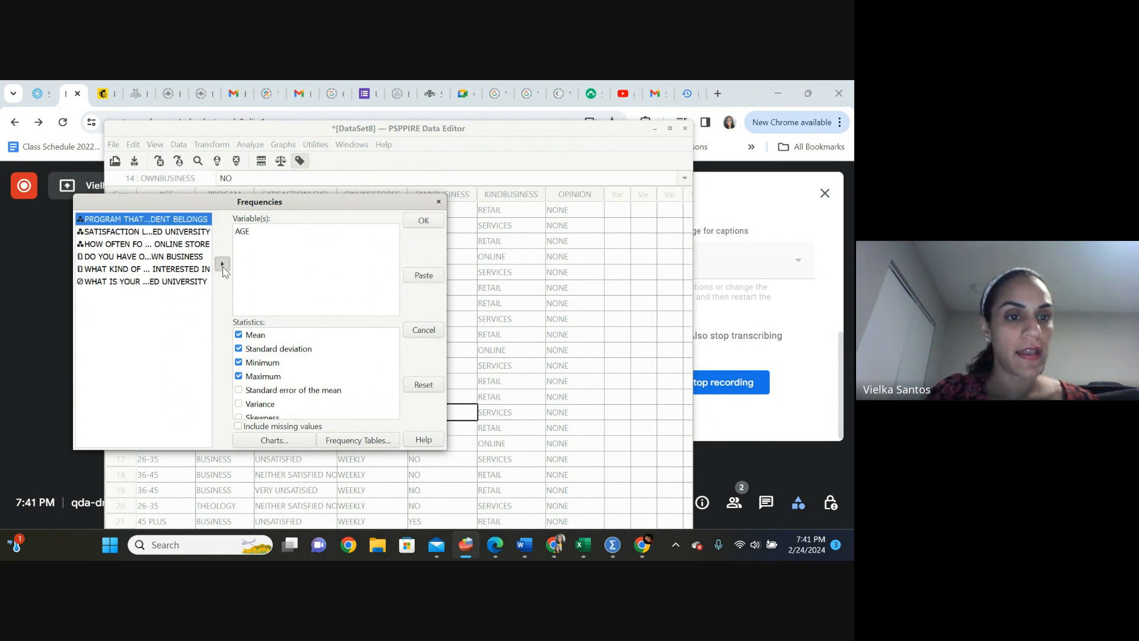
click(222, 265)
click(222, 265)
click(222, 265)
click(223, 265)
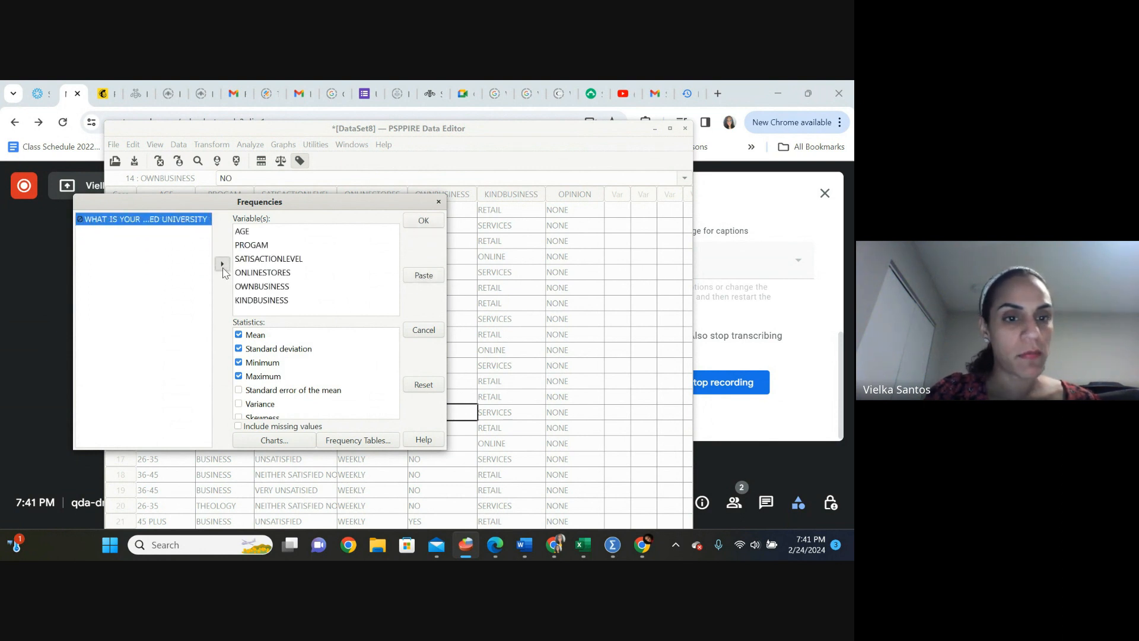
click(223, 265)
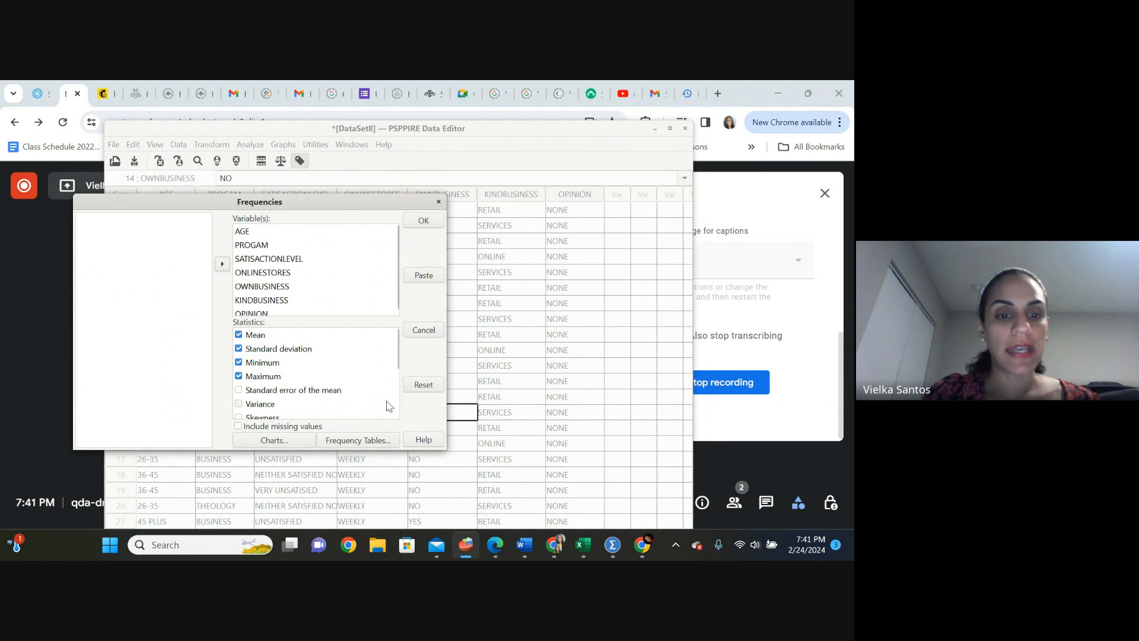
Enable histograms and bar charts for the Frequencies analysis, keep the default statistics, and run it.
click(279, 446)
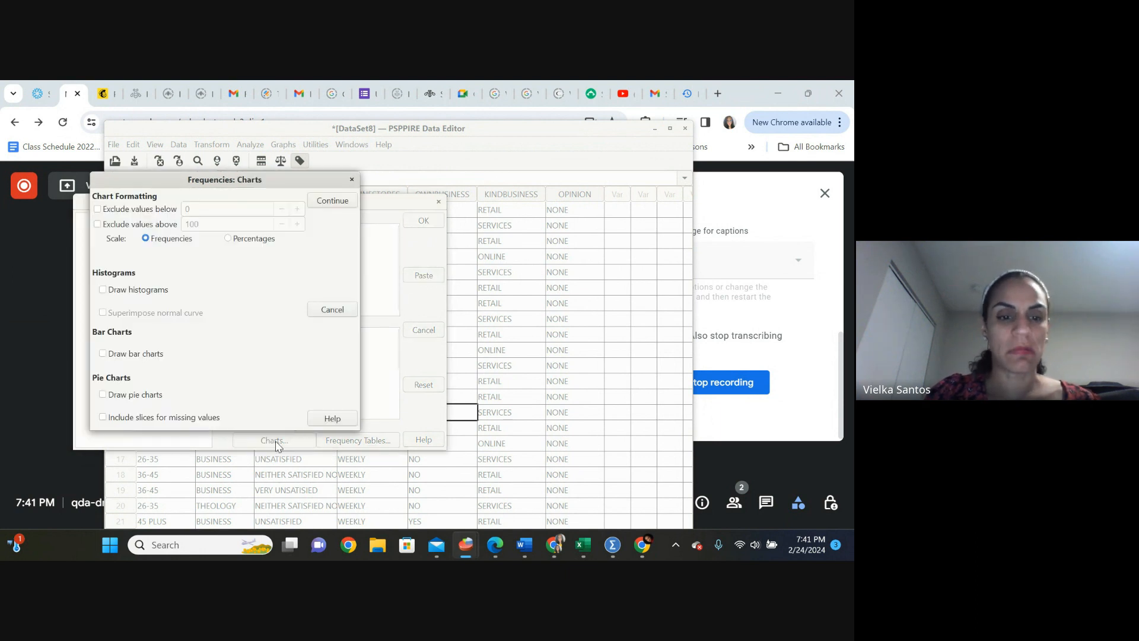
click(145, 292)
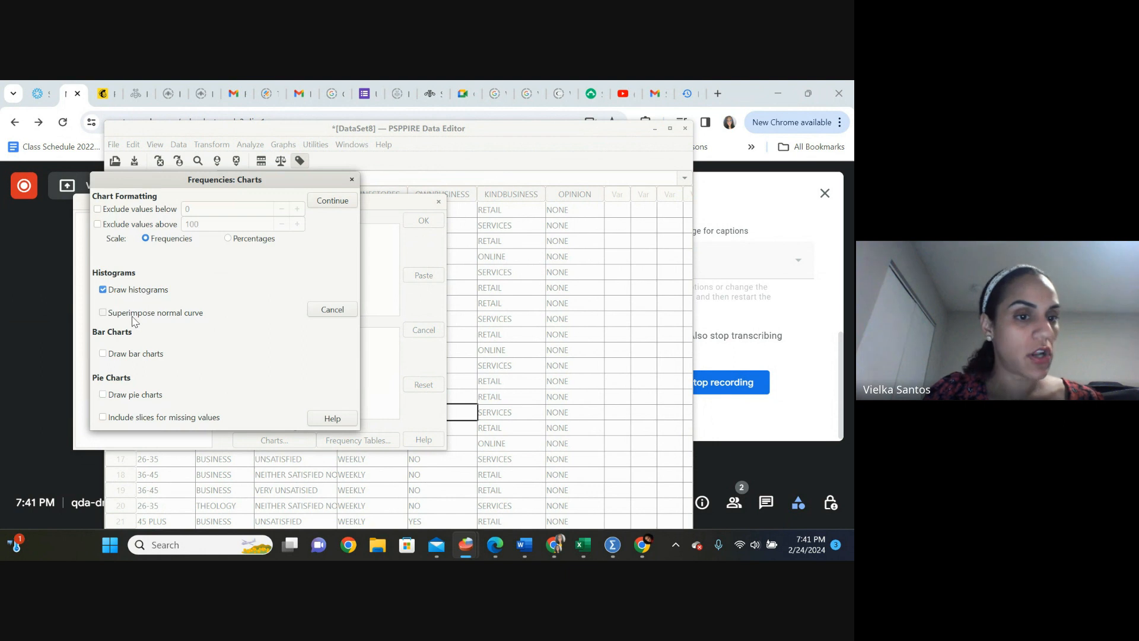
click(126, 356)
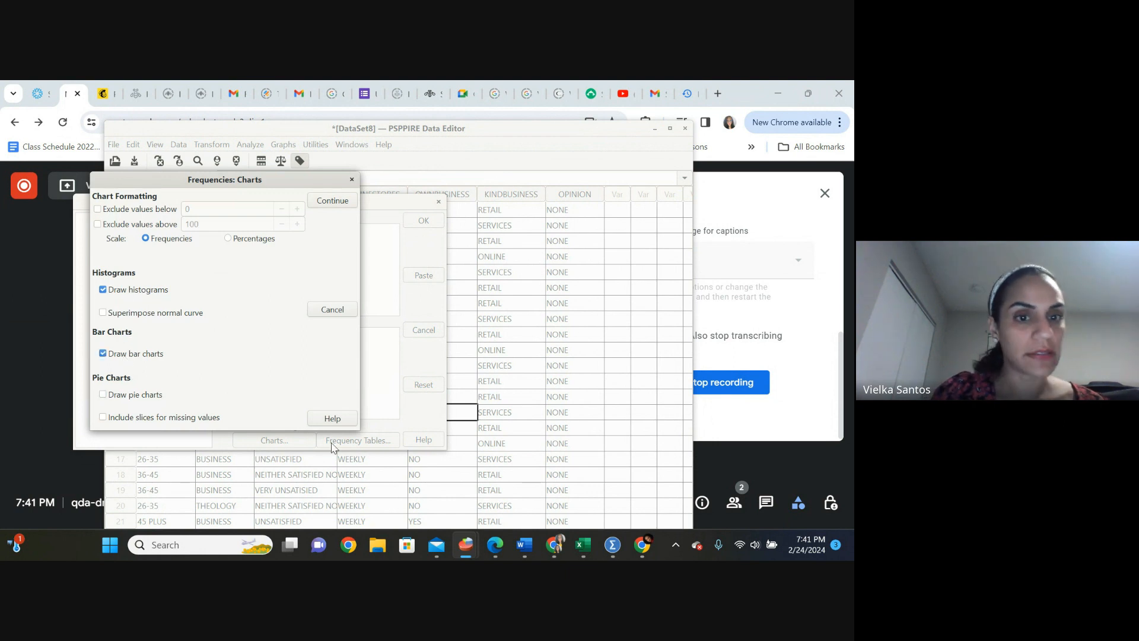
click(330, 201)
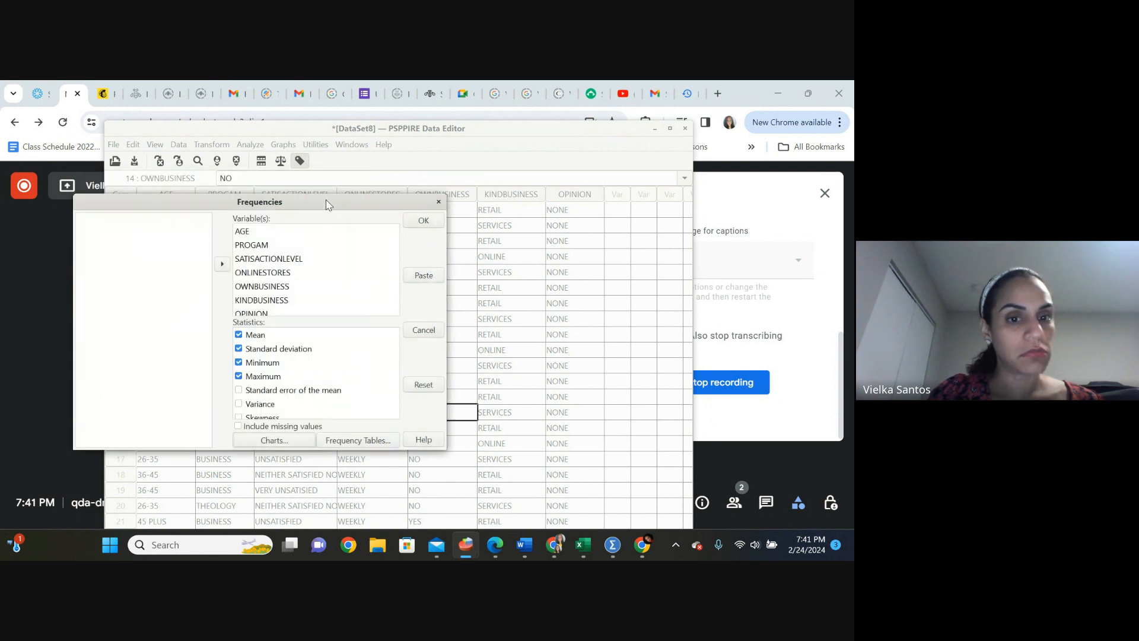
click(422, 222)
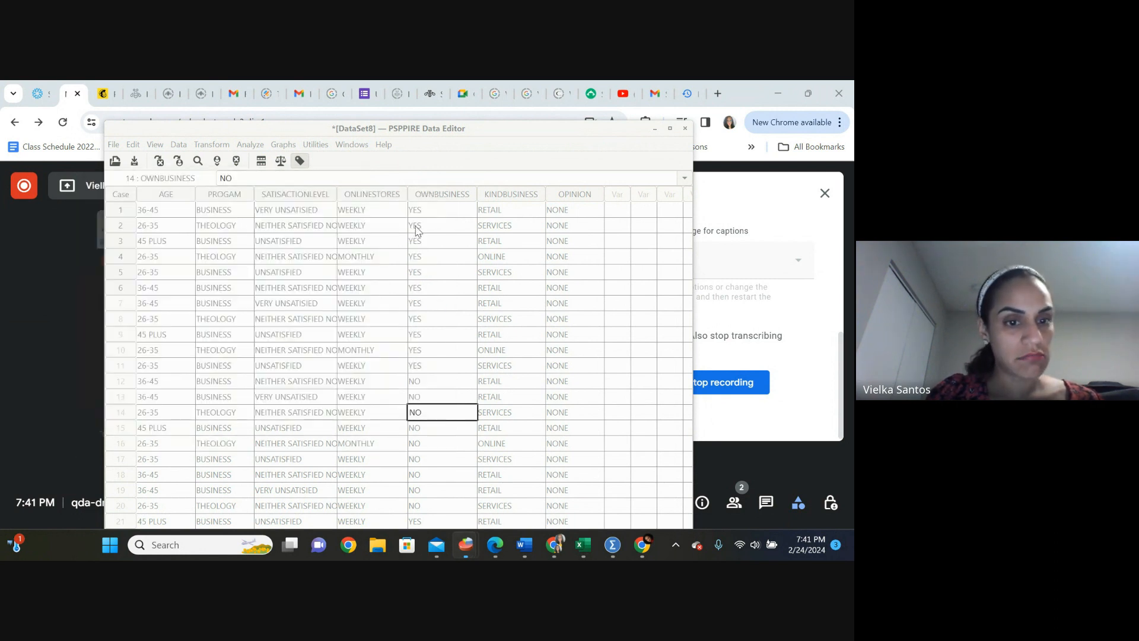
click(417, 229)
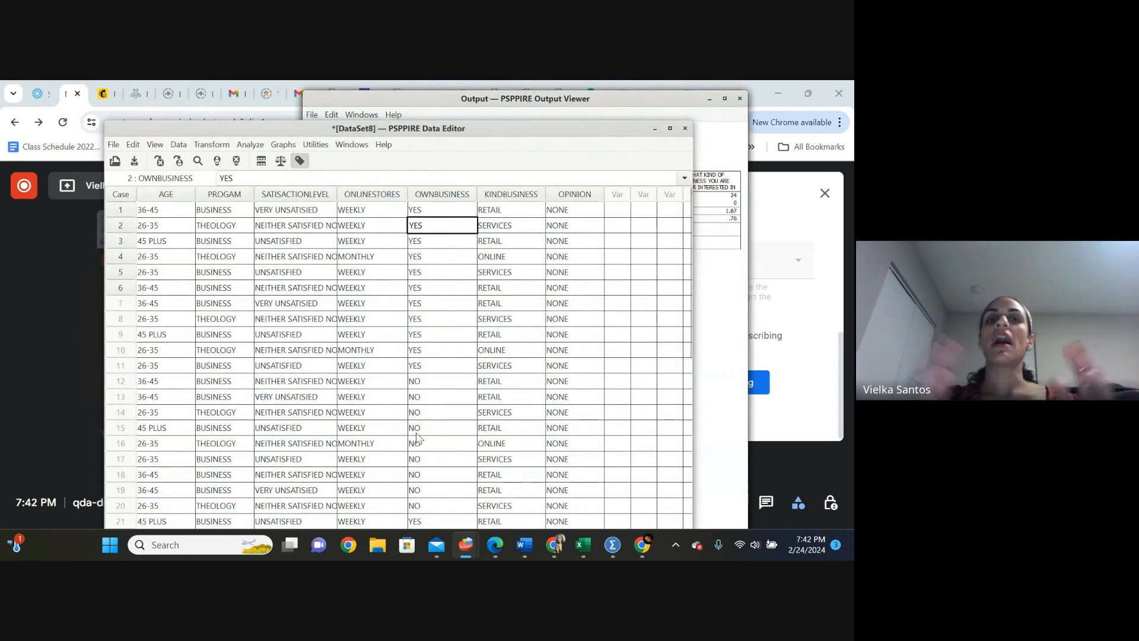
Examine the Frequencies output: the statistics table and the frequency tables, histograms and bar charts for age, program and satisfaction level.
click(742, 280)
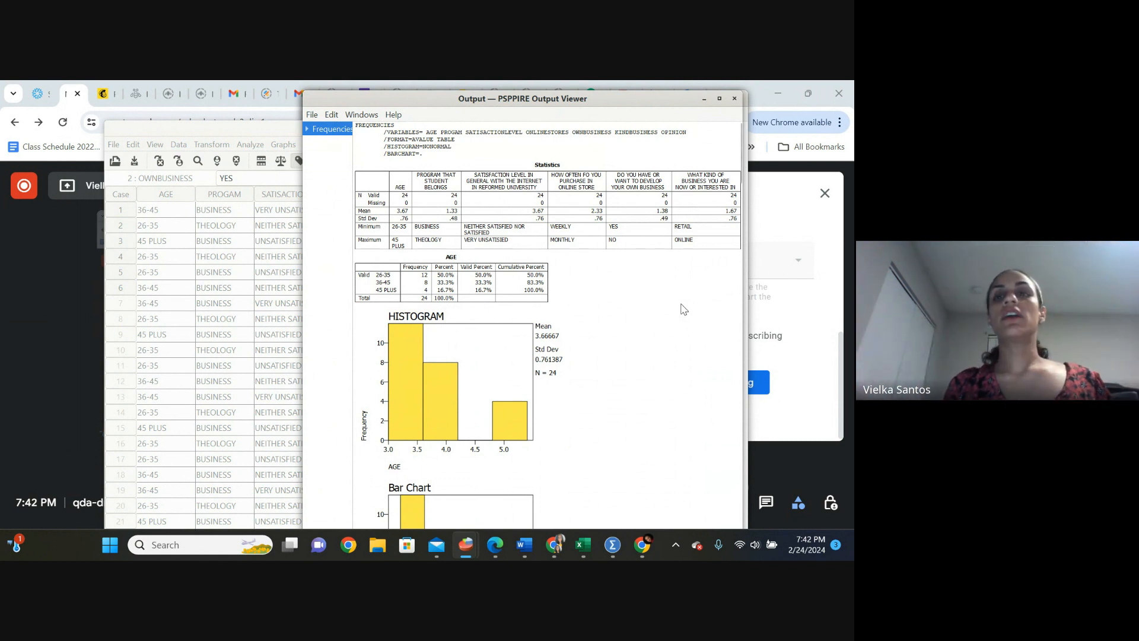
click(720, 99)
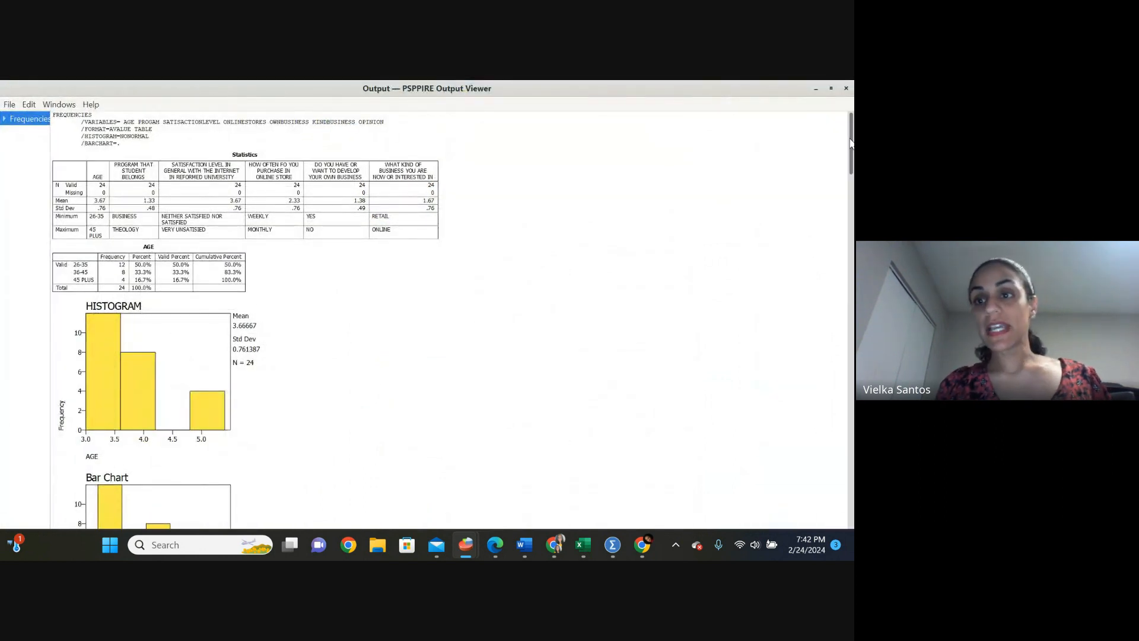
scroll(842, 151, down, 3)
drag(851, 158, 849, 208)
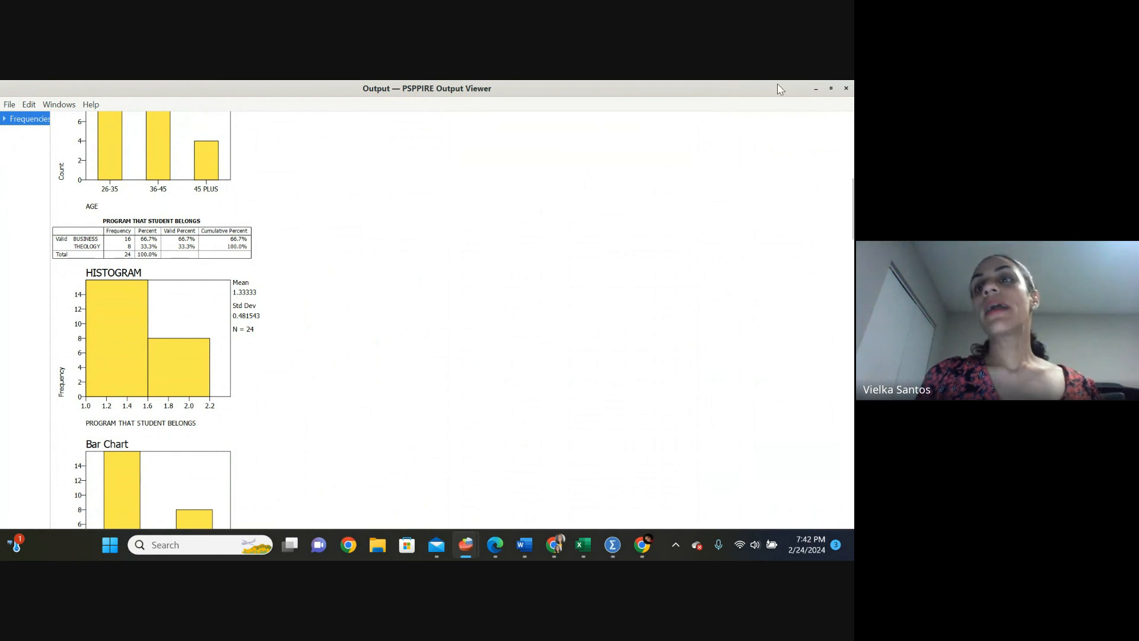
click(831, 88)
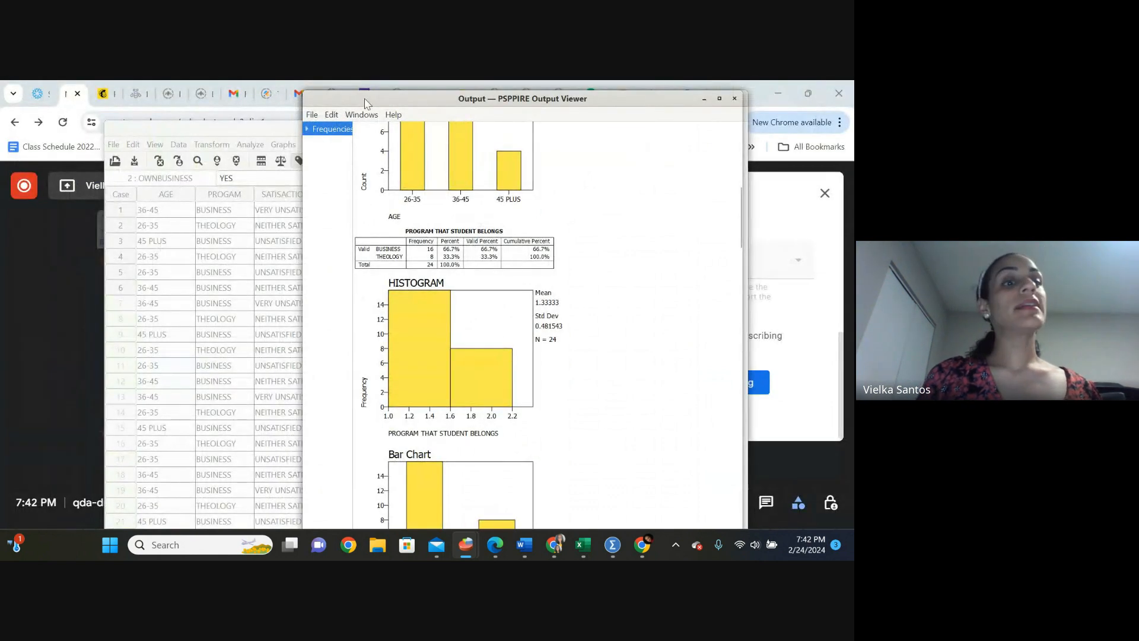
click(175, 132)
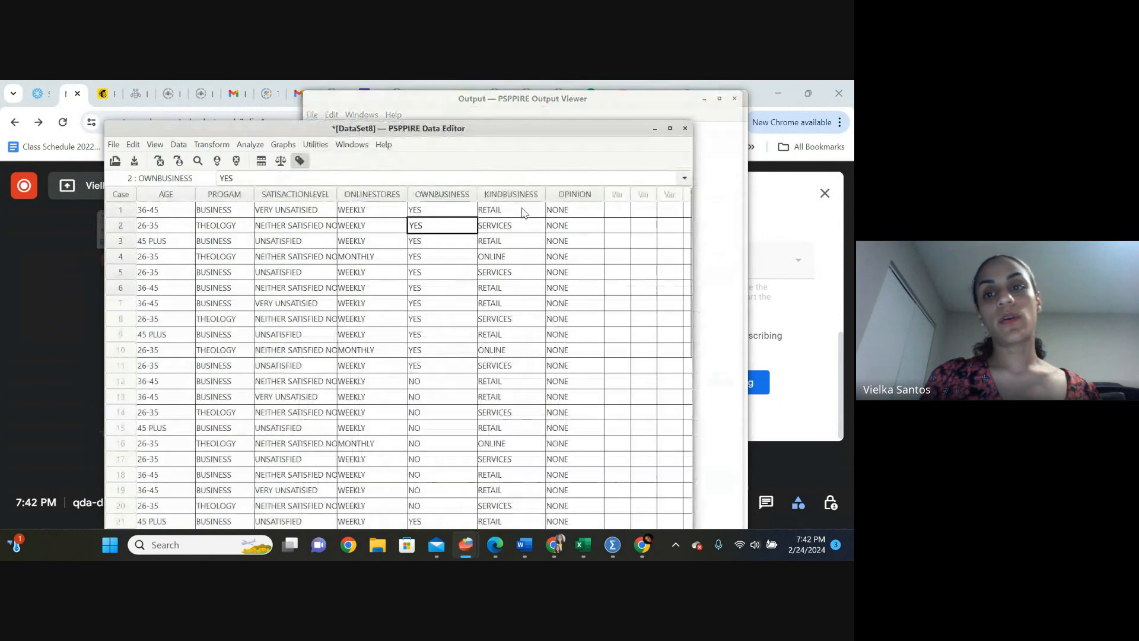
click(655, 129)
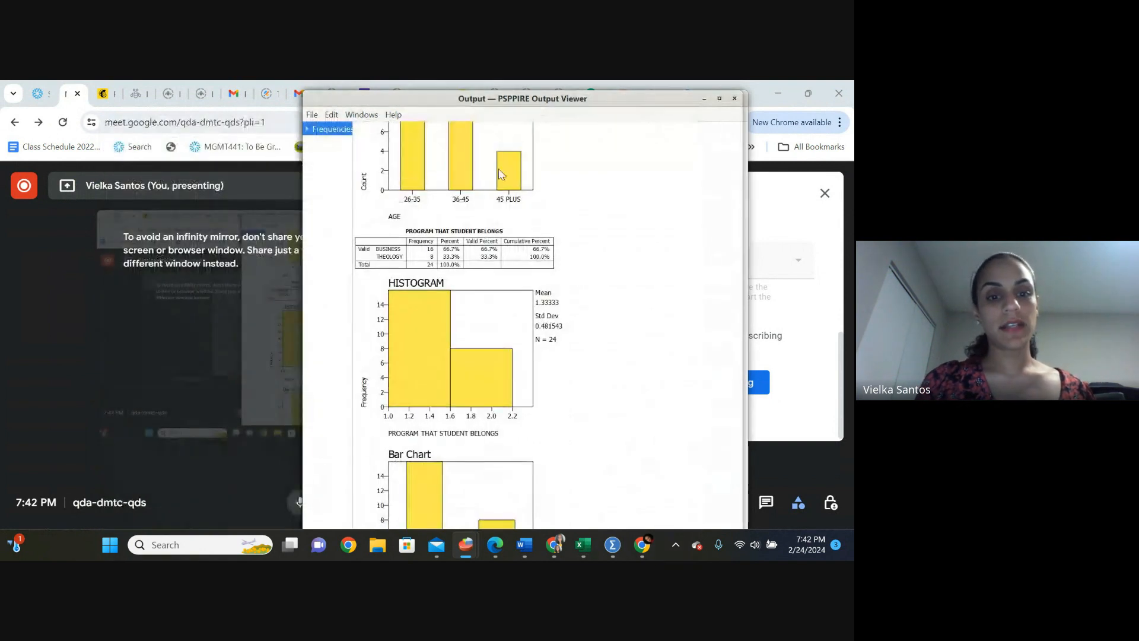
click(719, 99)
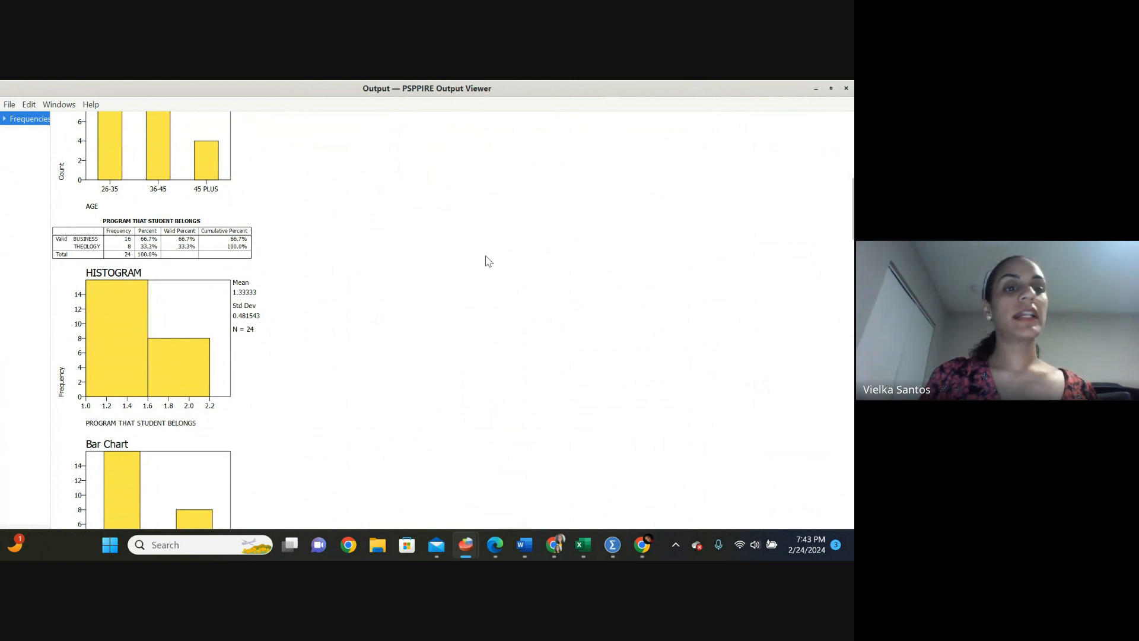
click(831, 89)
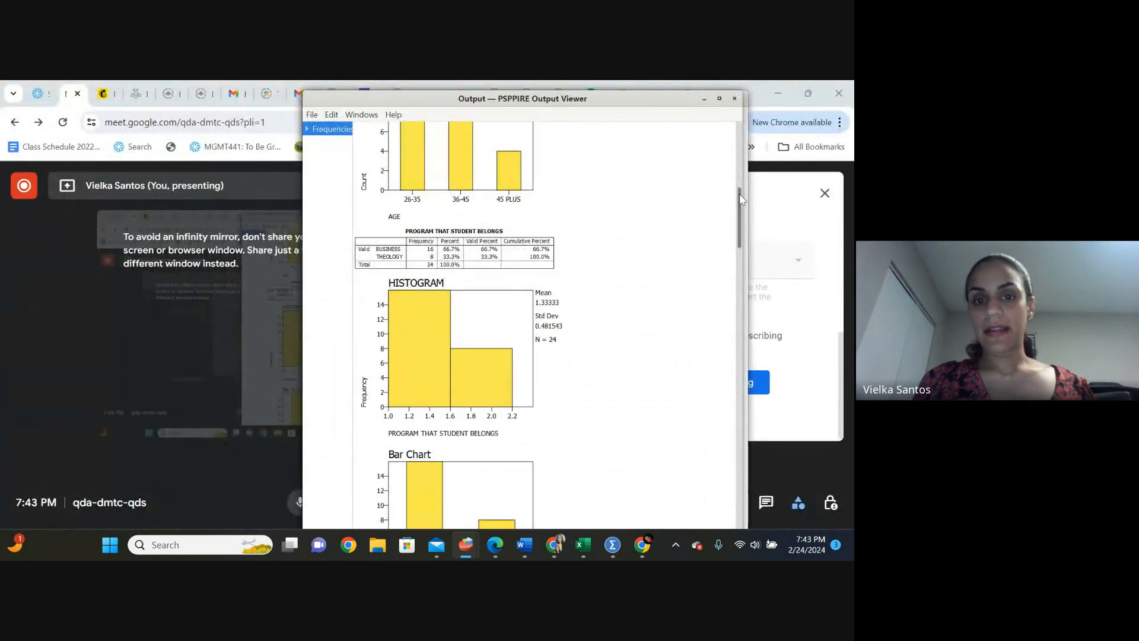
drag(740, 196, 745, 215)
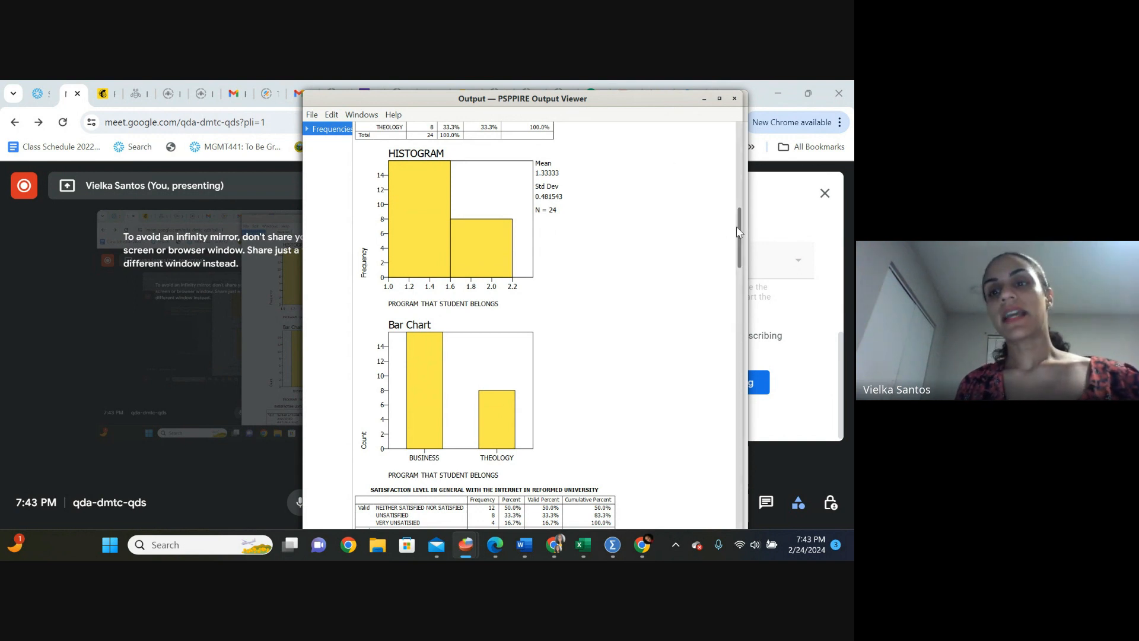
drag(741, 230, 730, 264)
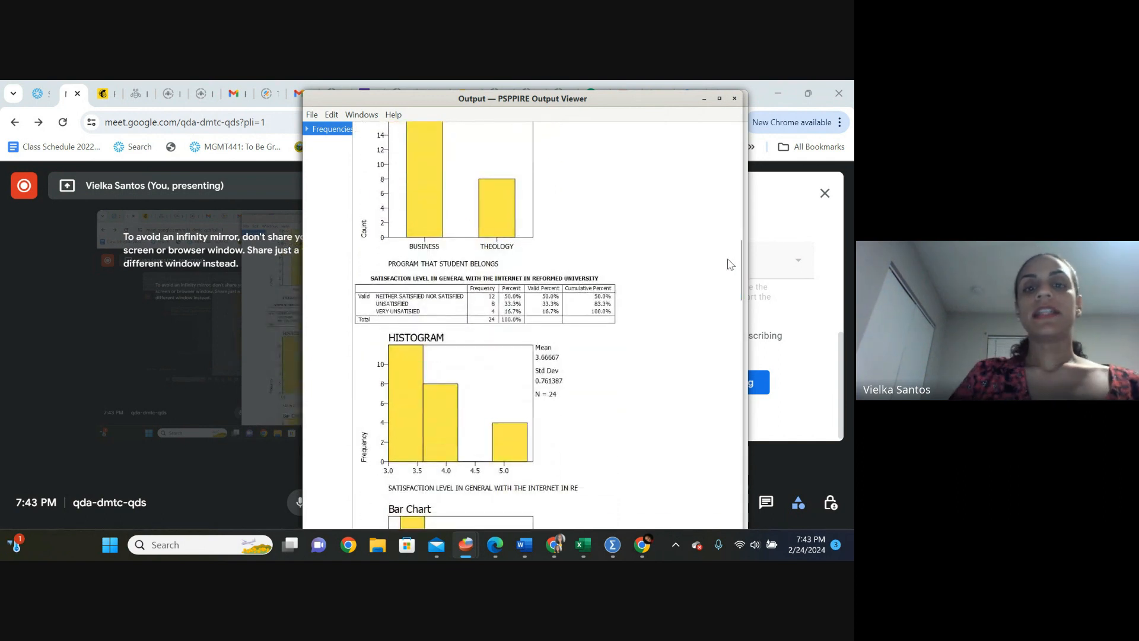
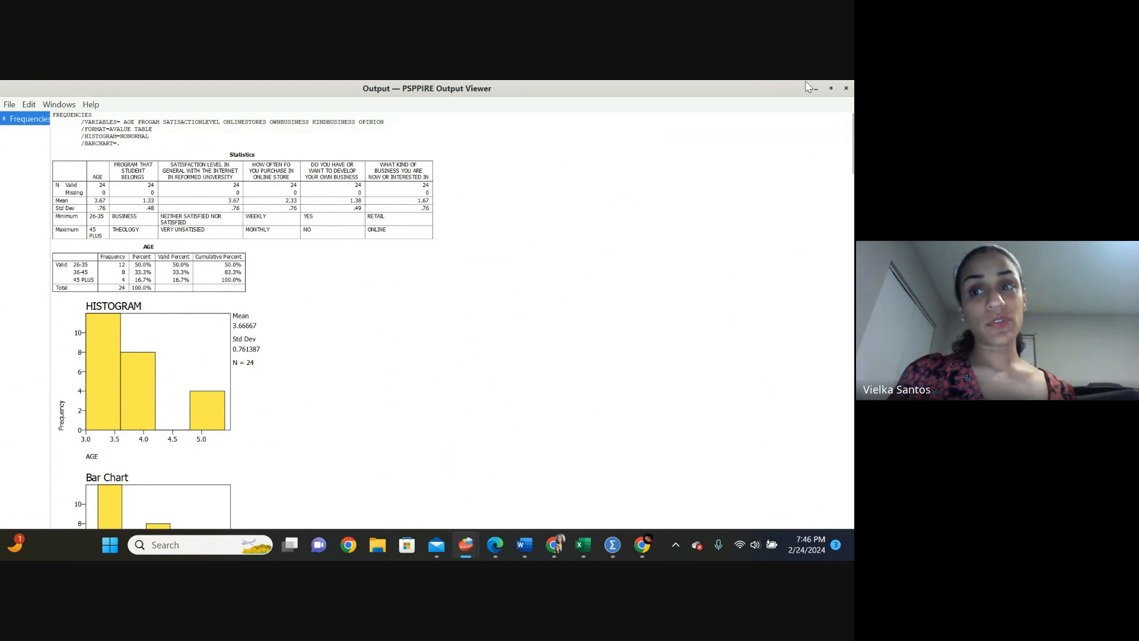
Restore the Output Viewer to its smaller window size and return to the survey dataset in the Data Editor.
click(831, 88)
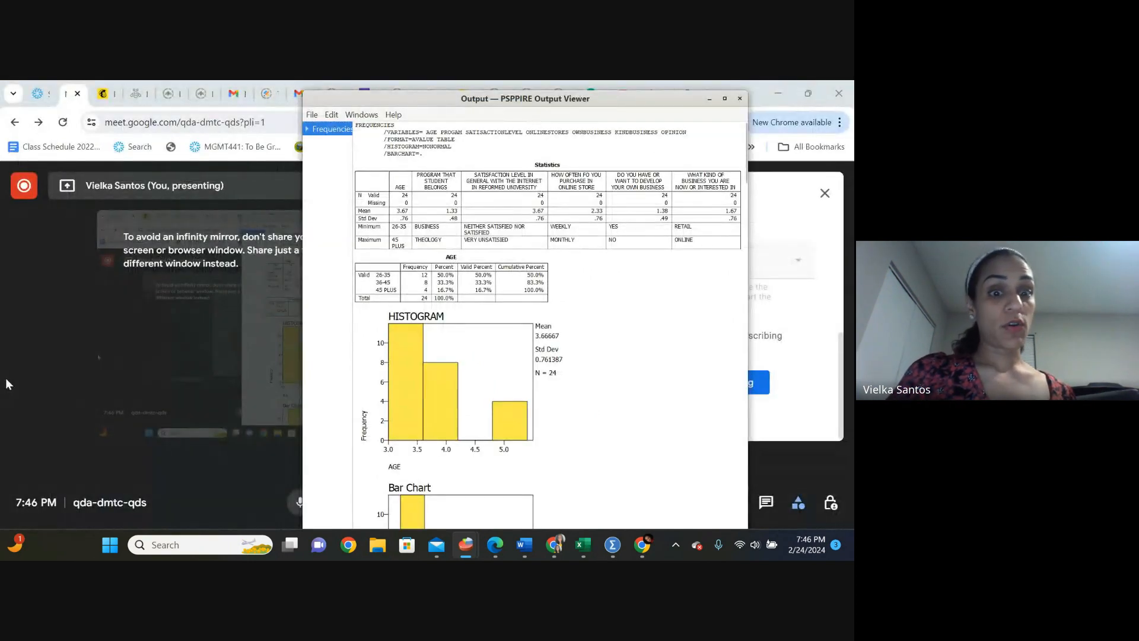
mouse_move(462, 552)
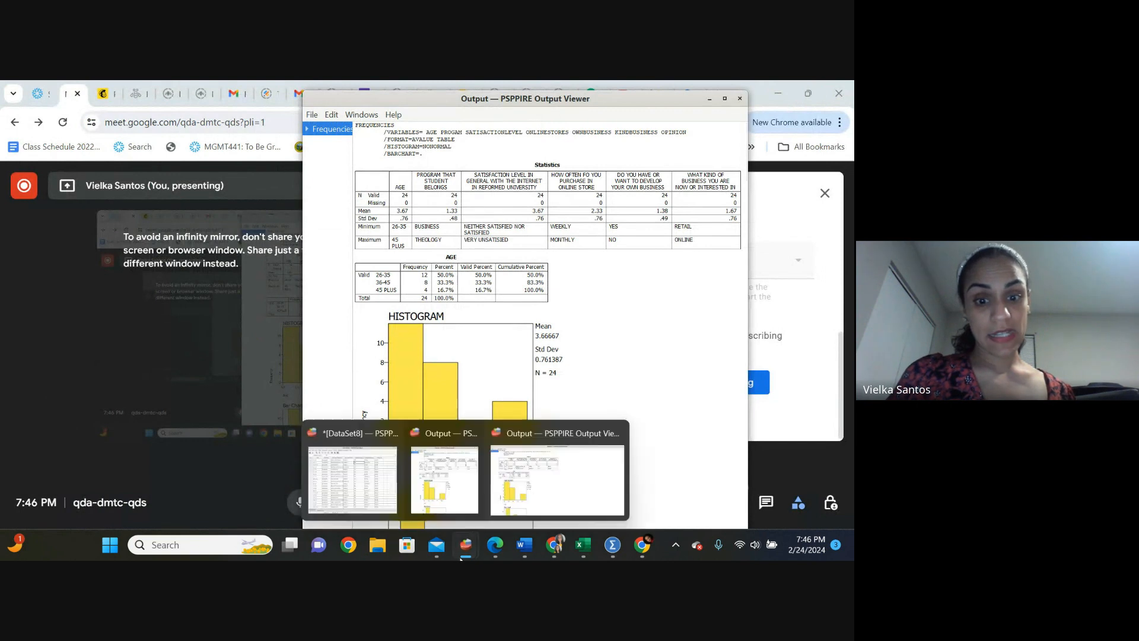
click(355, 475)
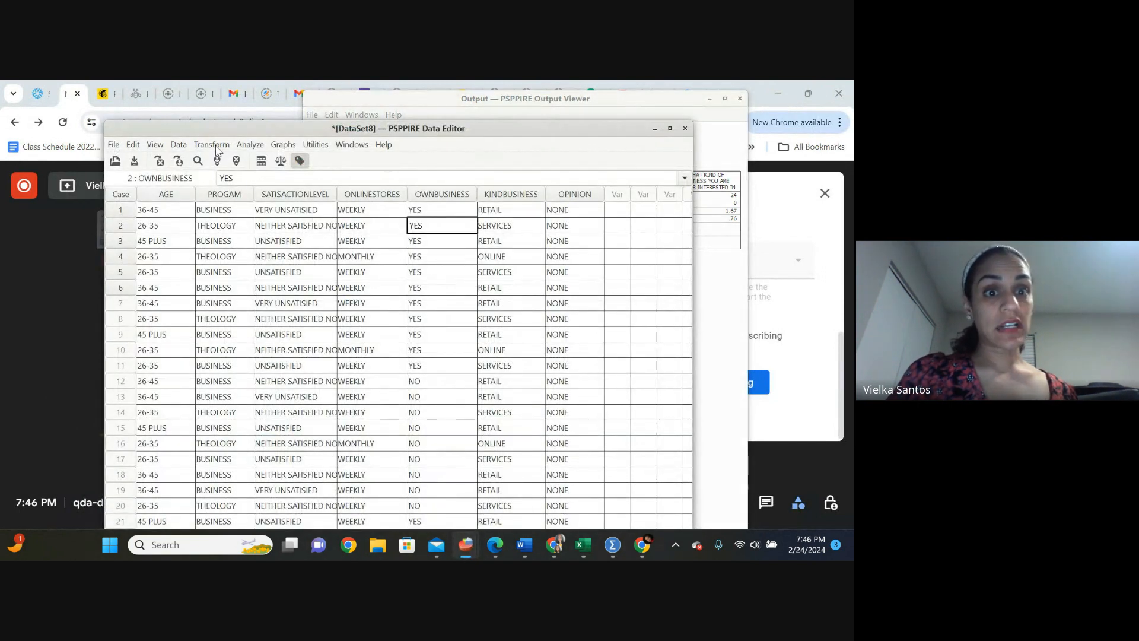
click(254, 146)
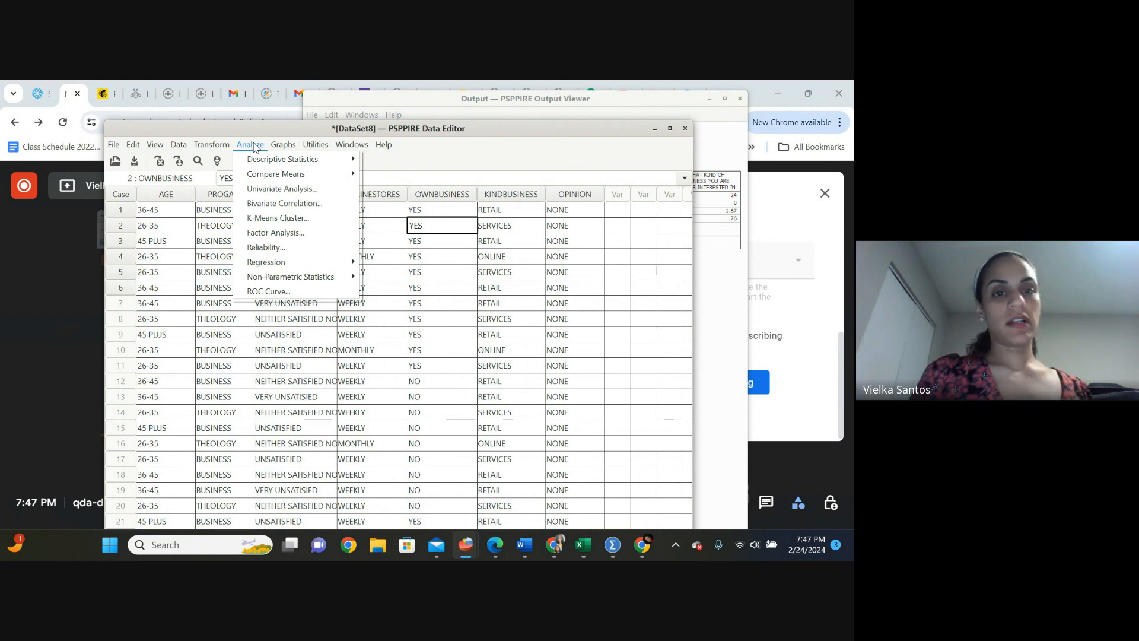
mouse_move(285, 146)
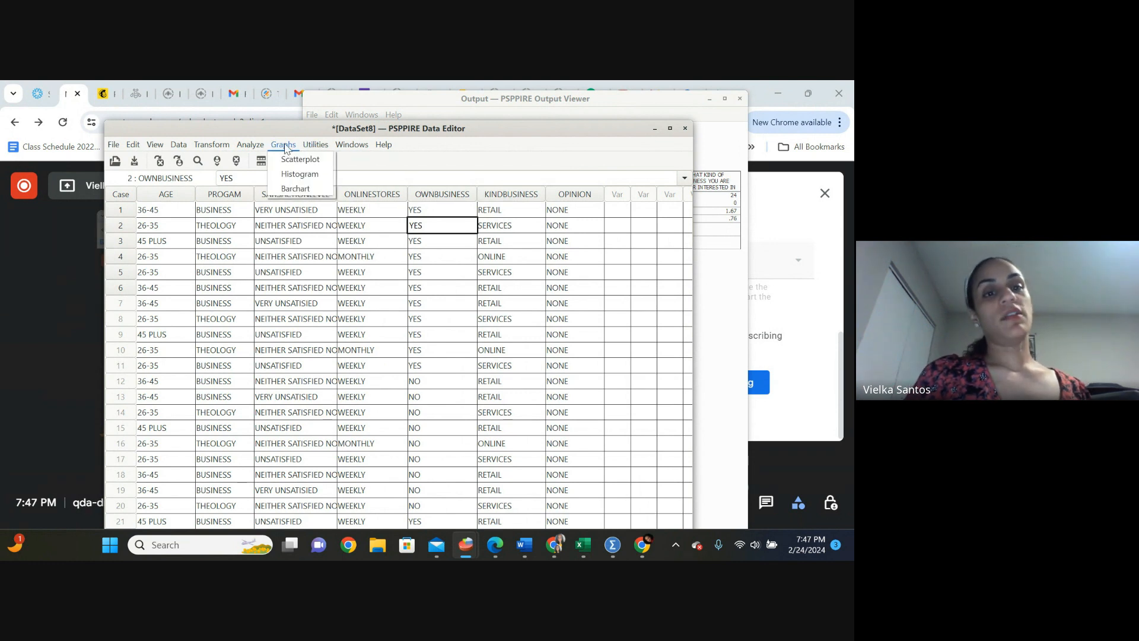
mouse_move(243, 140)
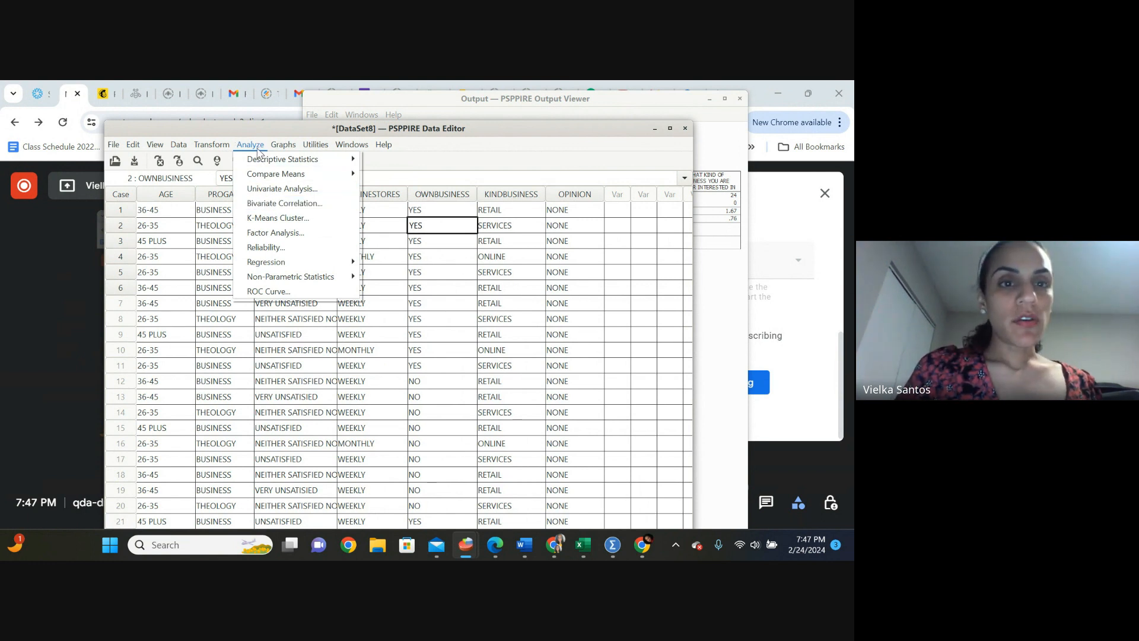
Run a Crosstabs analysis with AGE as the row variable and KINDBUSINESS as the column variable, keeping the default statistics and cells.
click(258, 148)
click(258, 148)
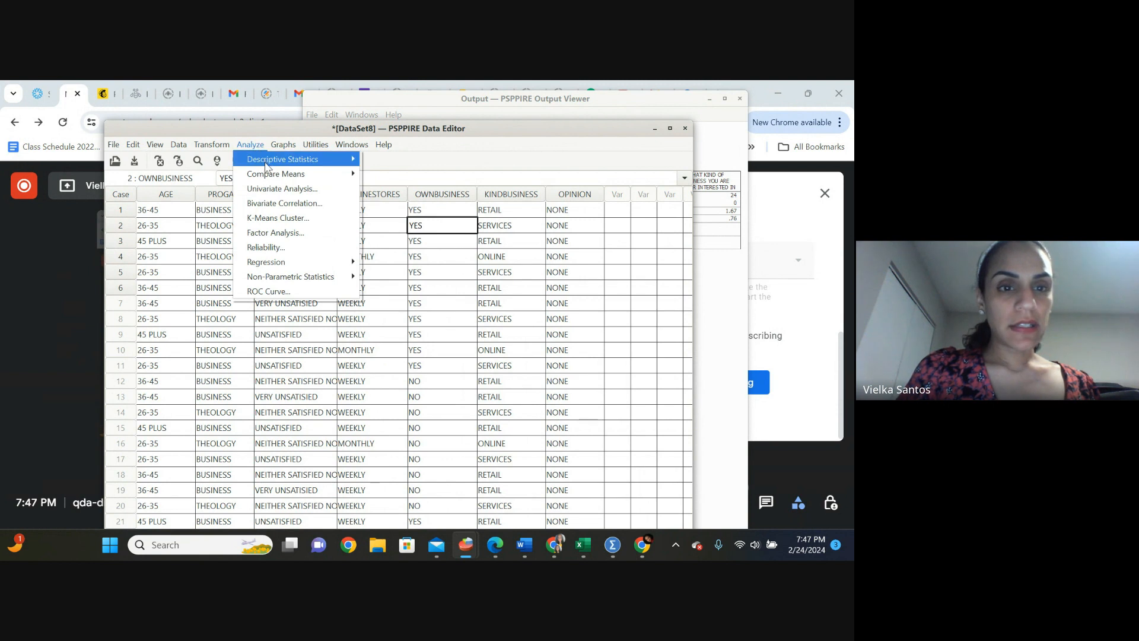
mouse_move(267, 167)
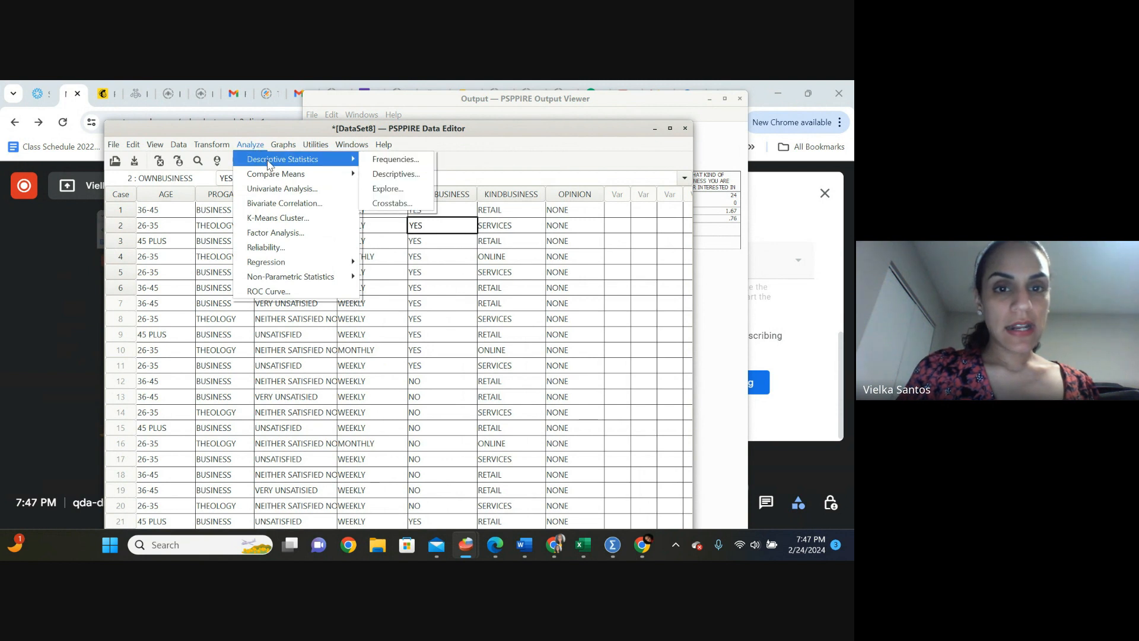
click(397, 204)
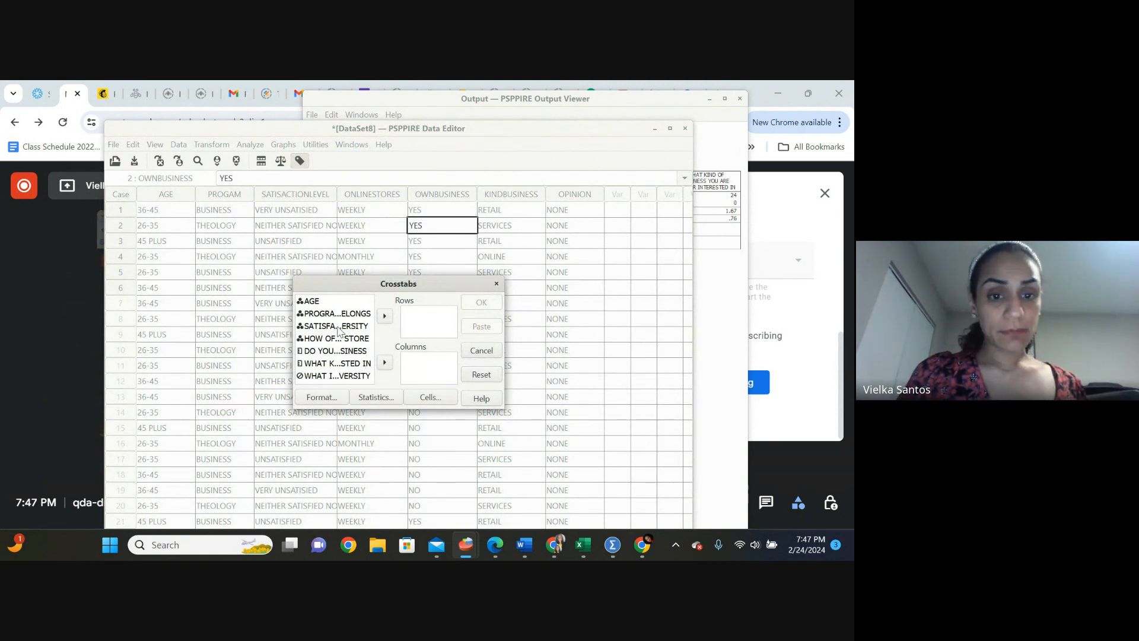
click(326, 305)
click(382, 319)
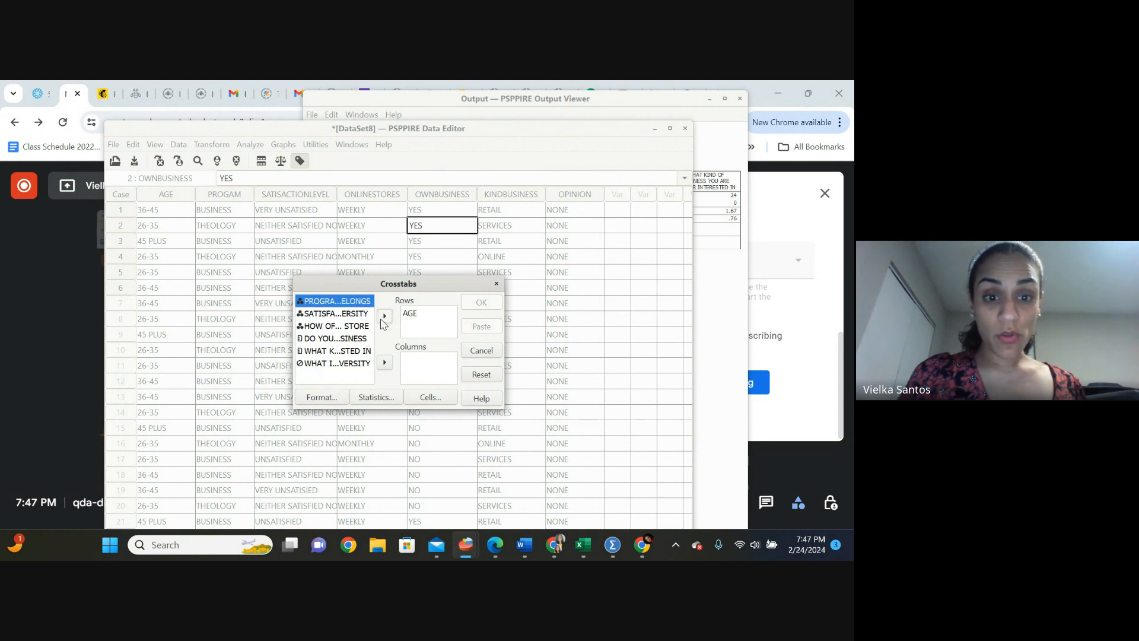
click(326, 352)
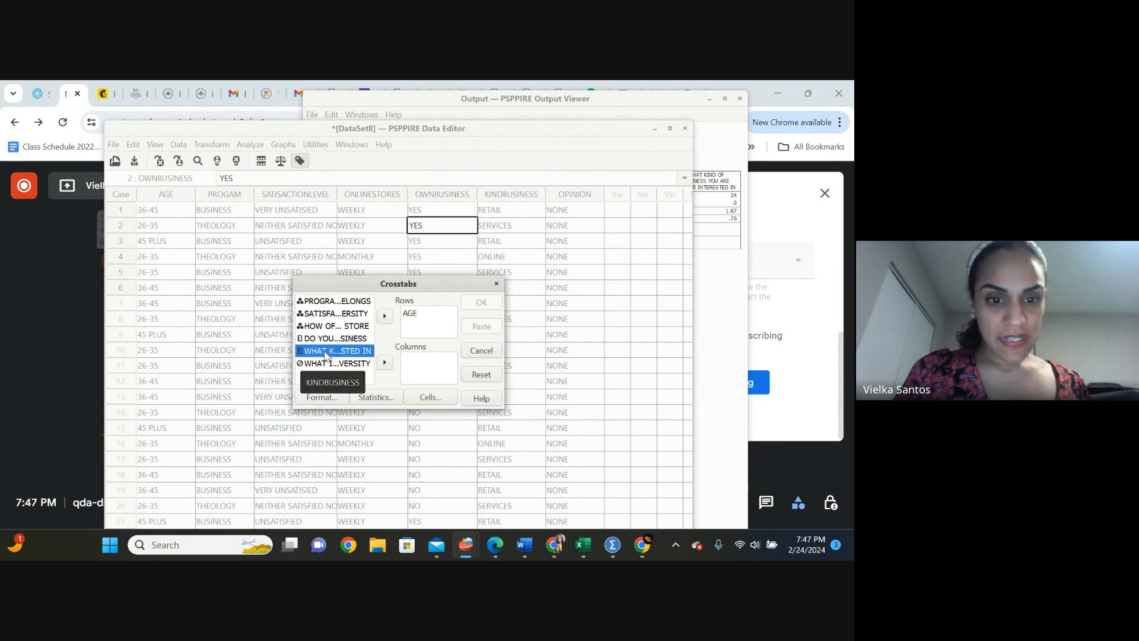
click(384, 363)
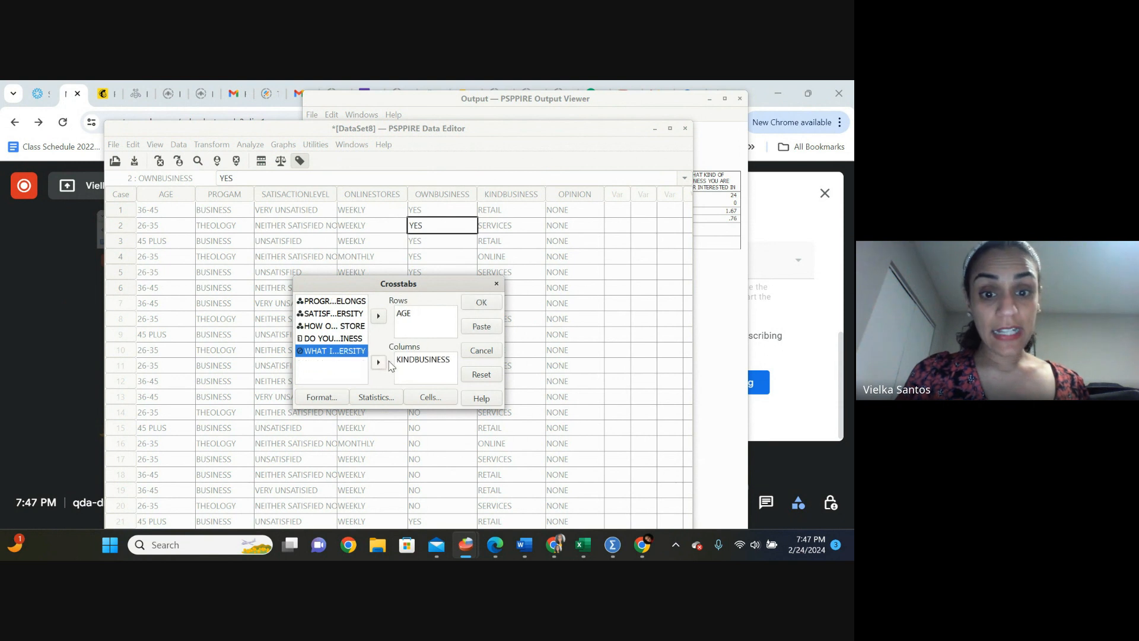
click(480, 303)
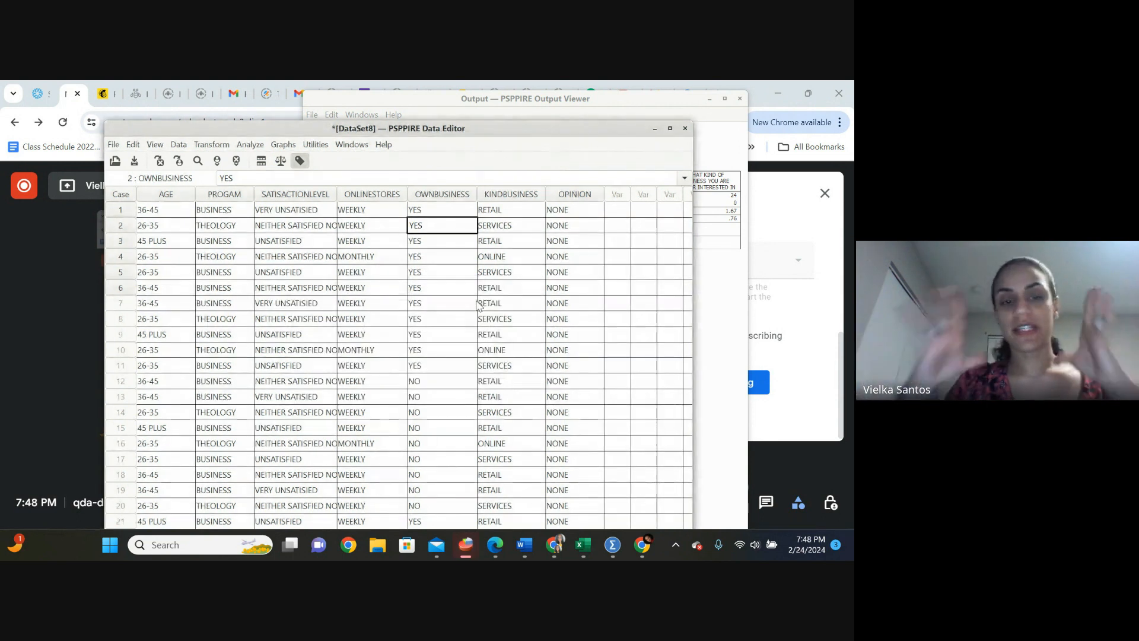
Examine the Crosstabs output in the Output Viewer: the case summary, the age by kind of business table and the chi-square tests.
click(706, 299)
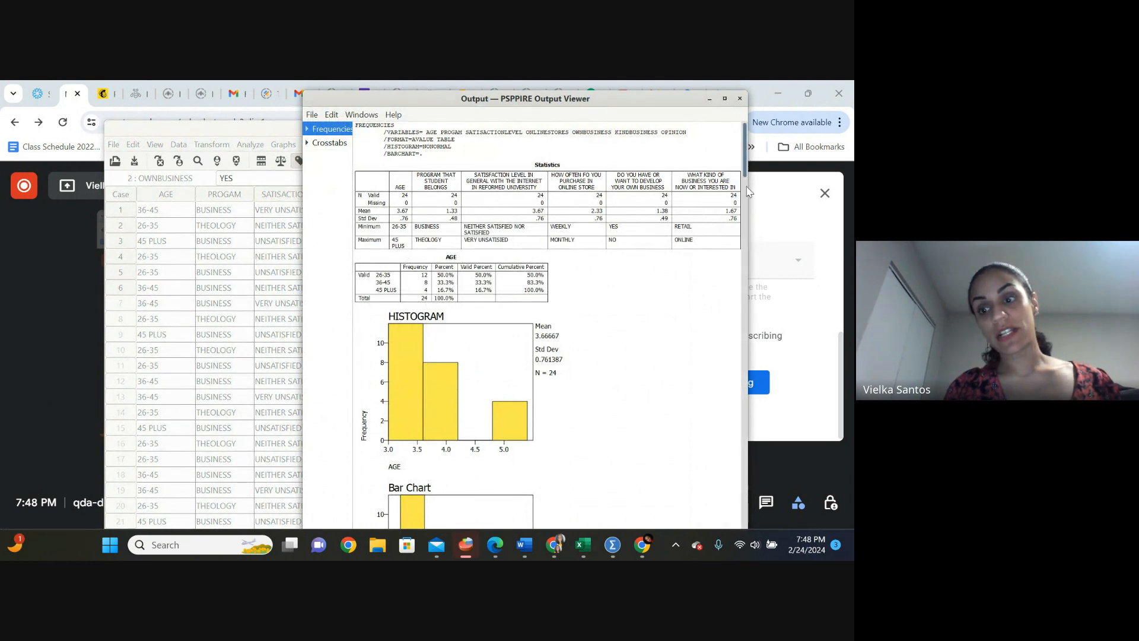
drag(749, 191, 749, 528)
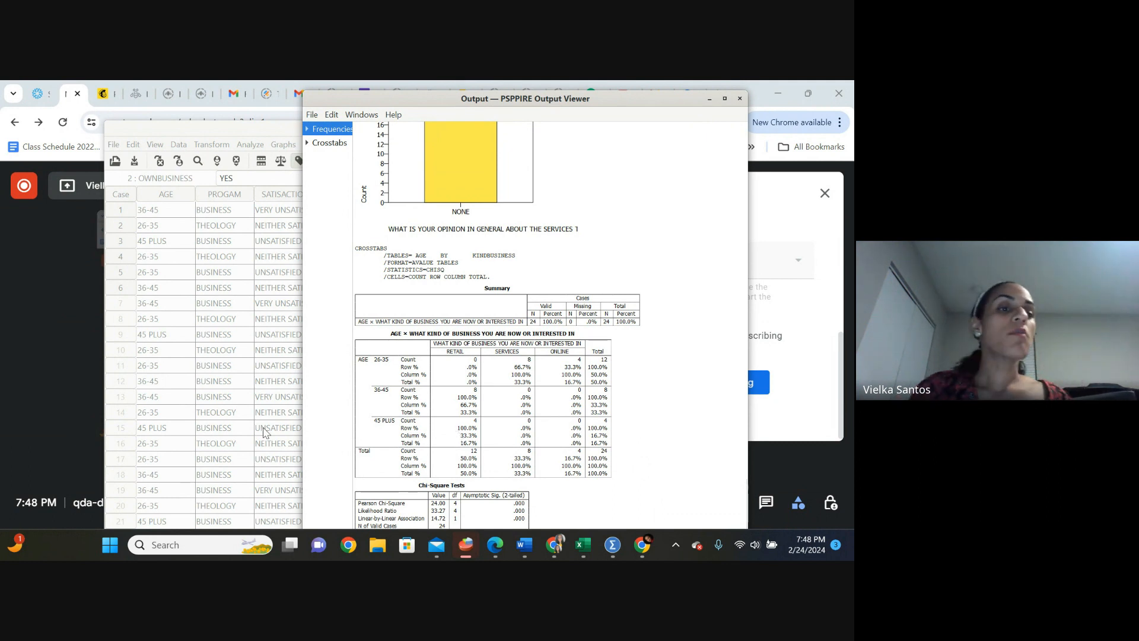
click(54, 400)
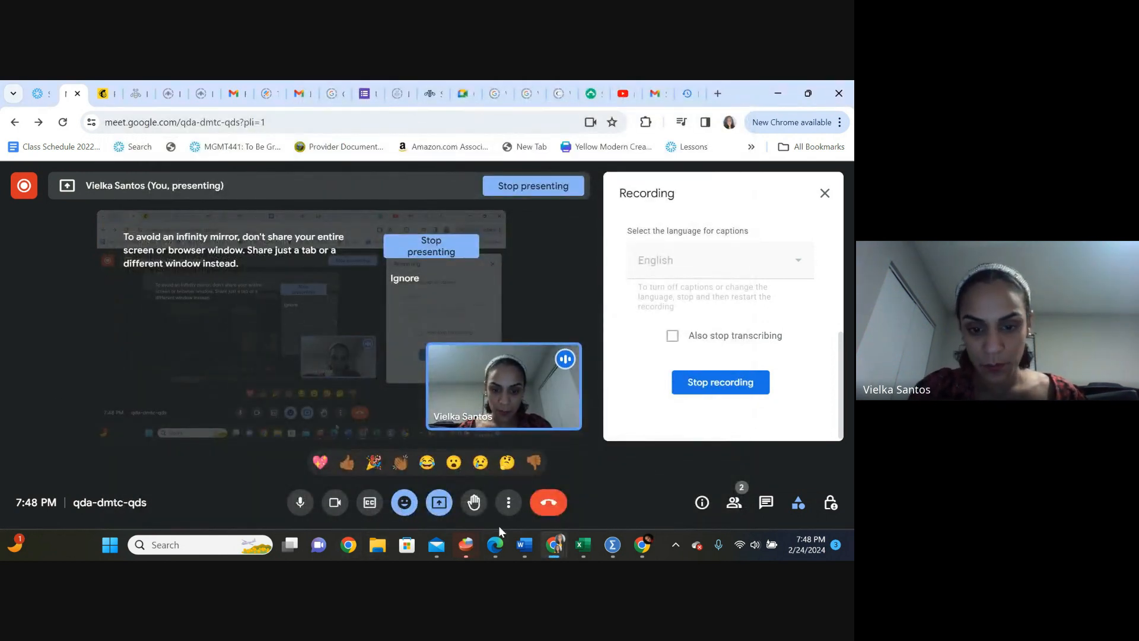
mouse_move(466, 544)
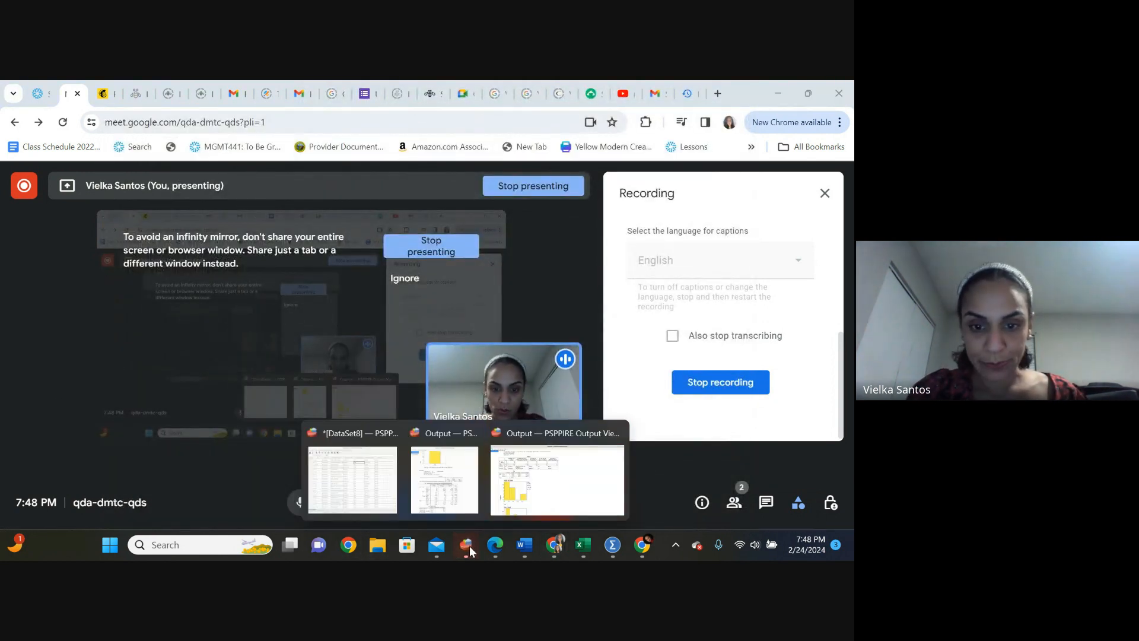
click(542, 480)
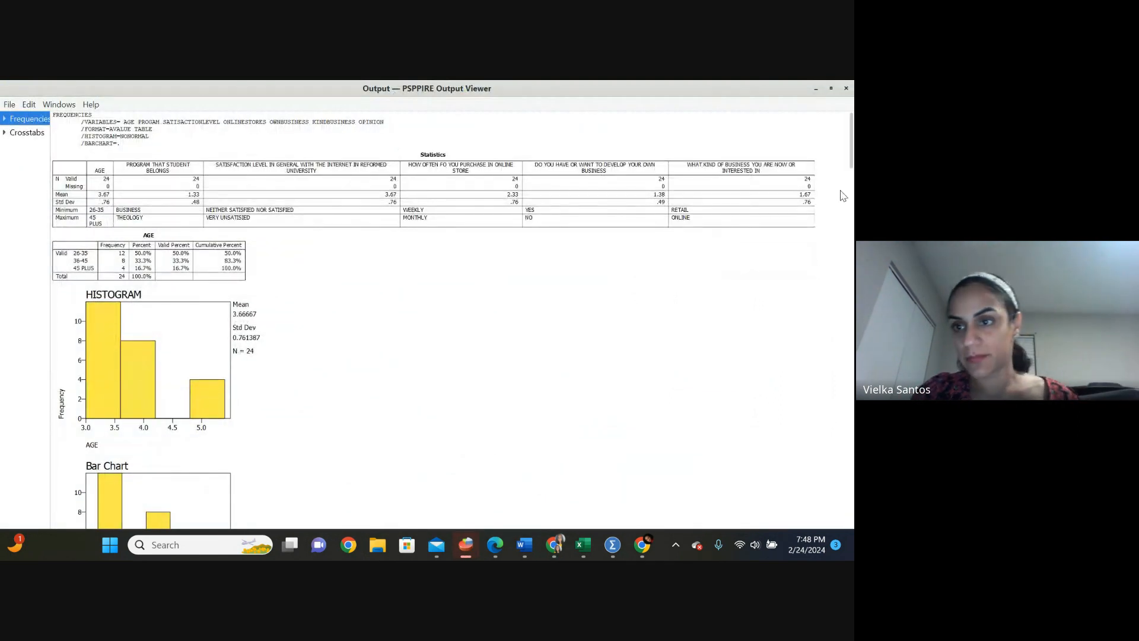
drag(851, 141, 851, 525)
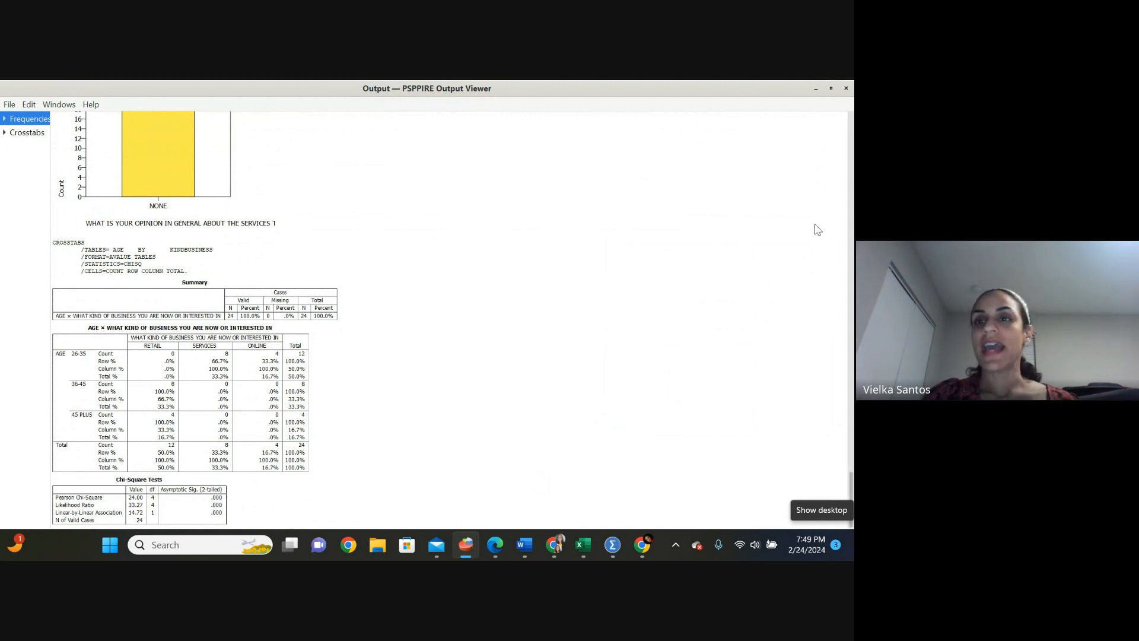
Minimize the Output Viewer, switch to the Google Meet window and request to stop the meeting recording.
click(816, 89)
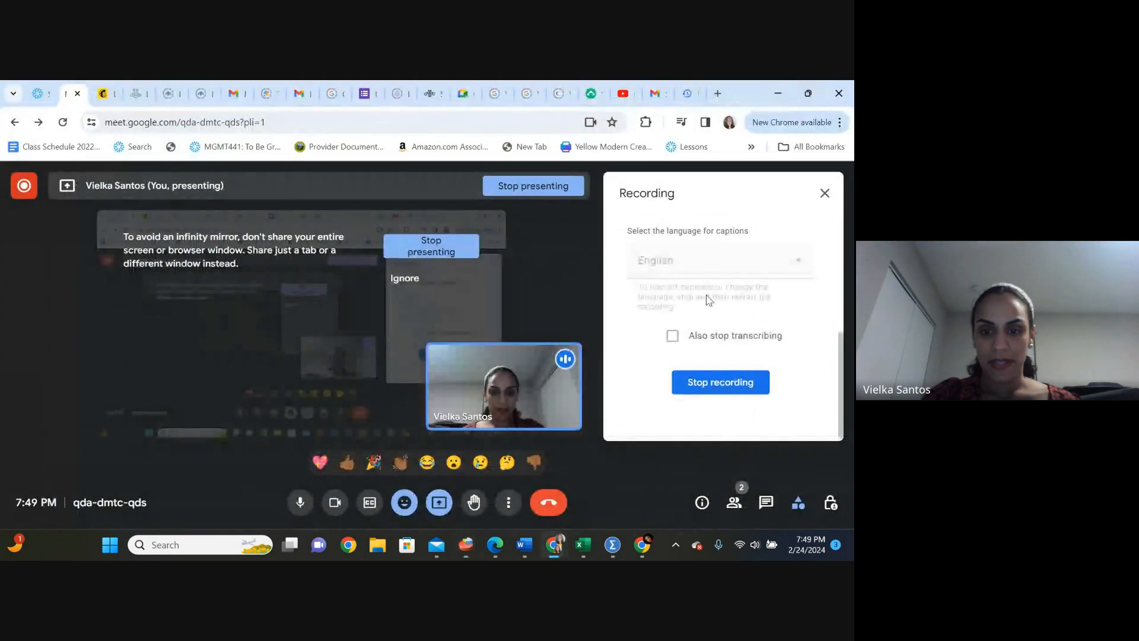
click(708, 383)
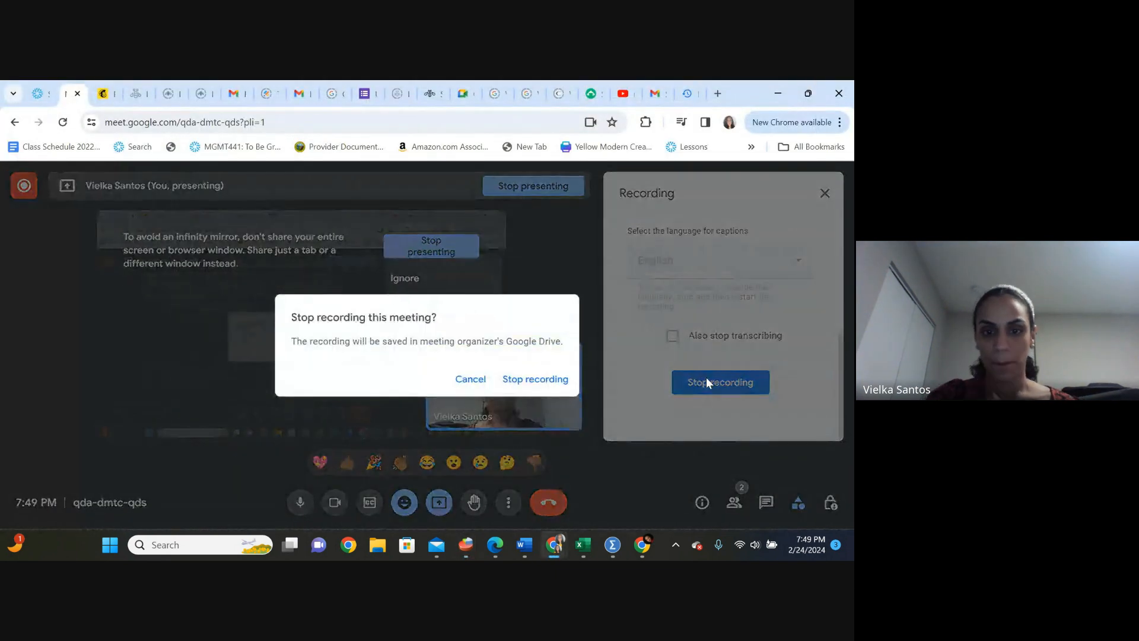